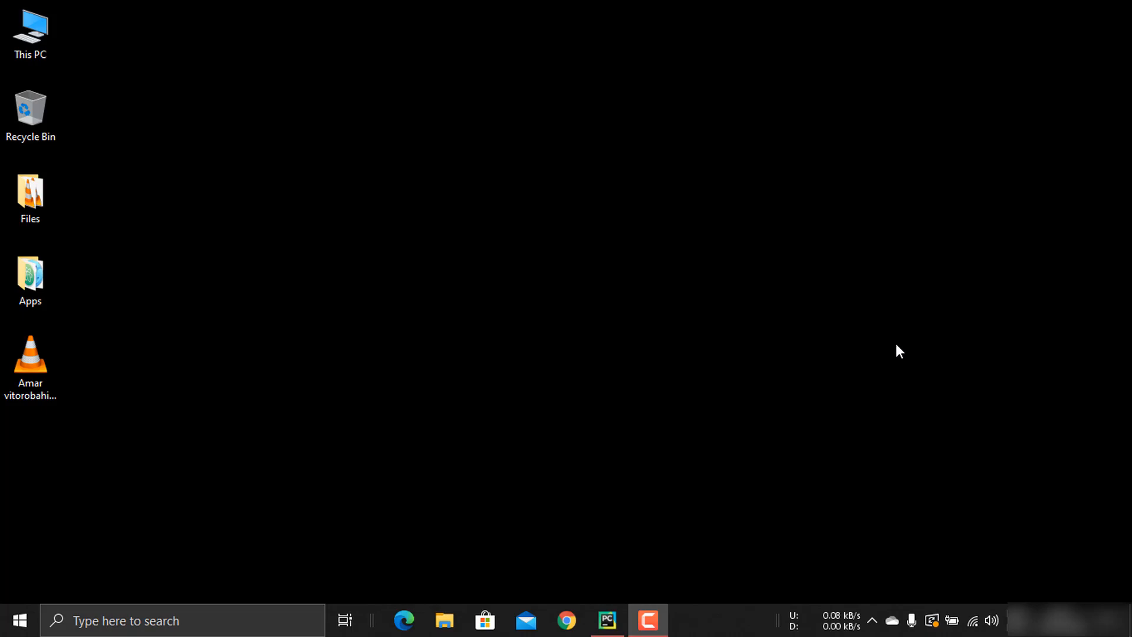
# - Launch Camtasia 2019 and start a new project
pyautogui.click(20, 620)
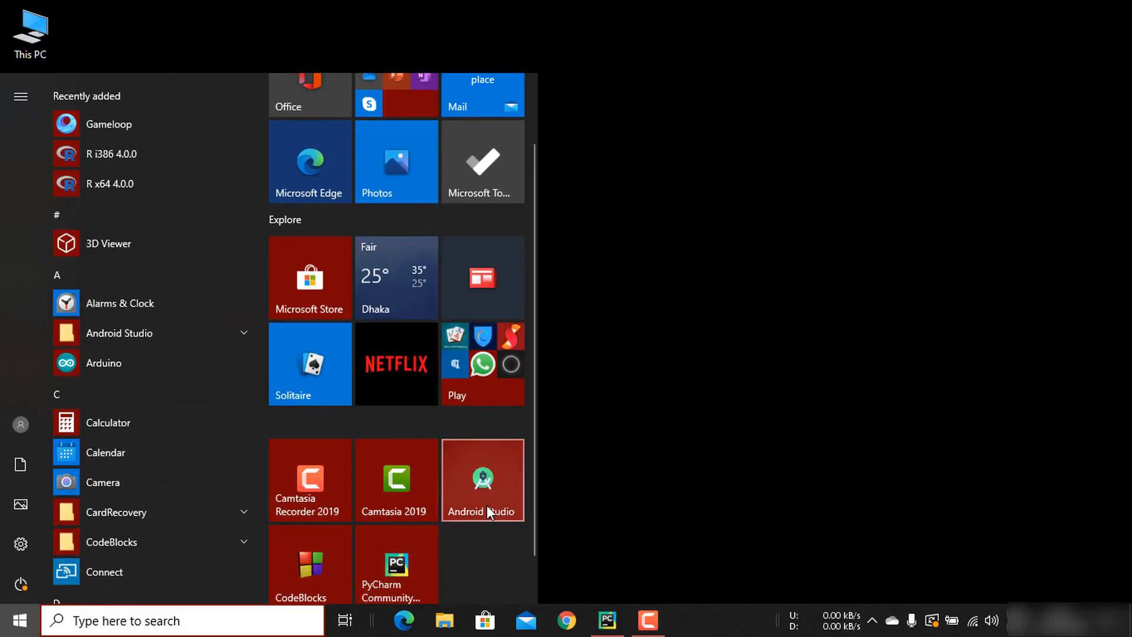
pyautogui.click(419, 479)
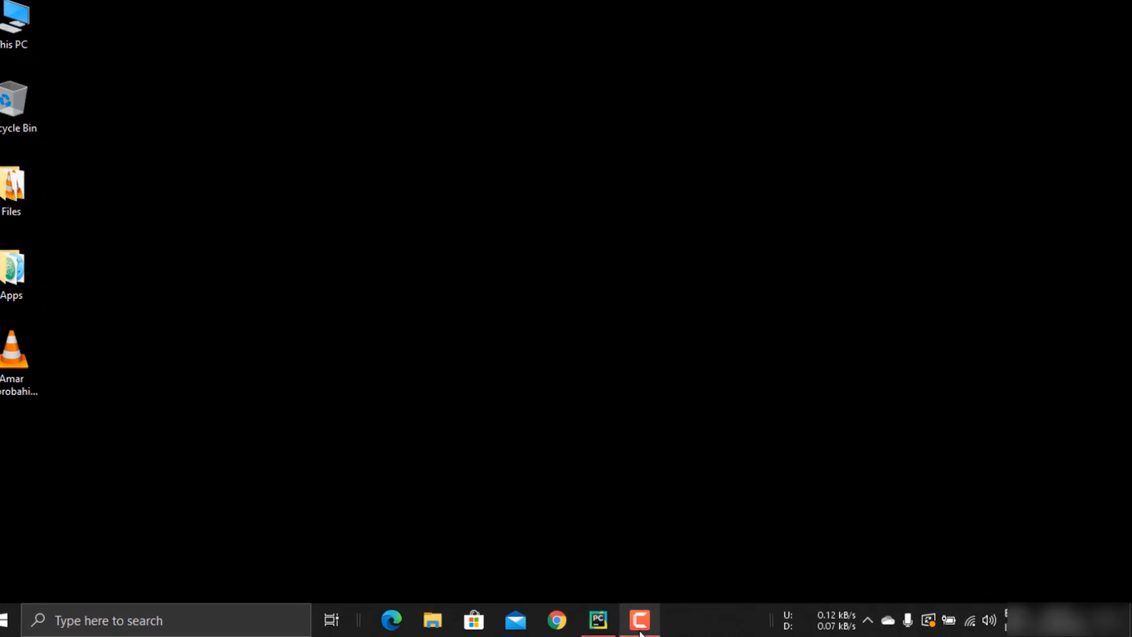
pyautogui.moveTo(648, 630)
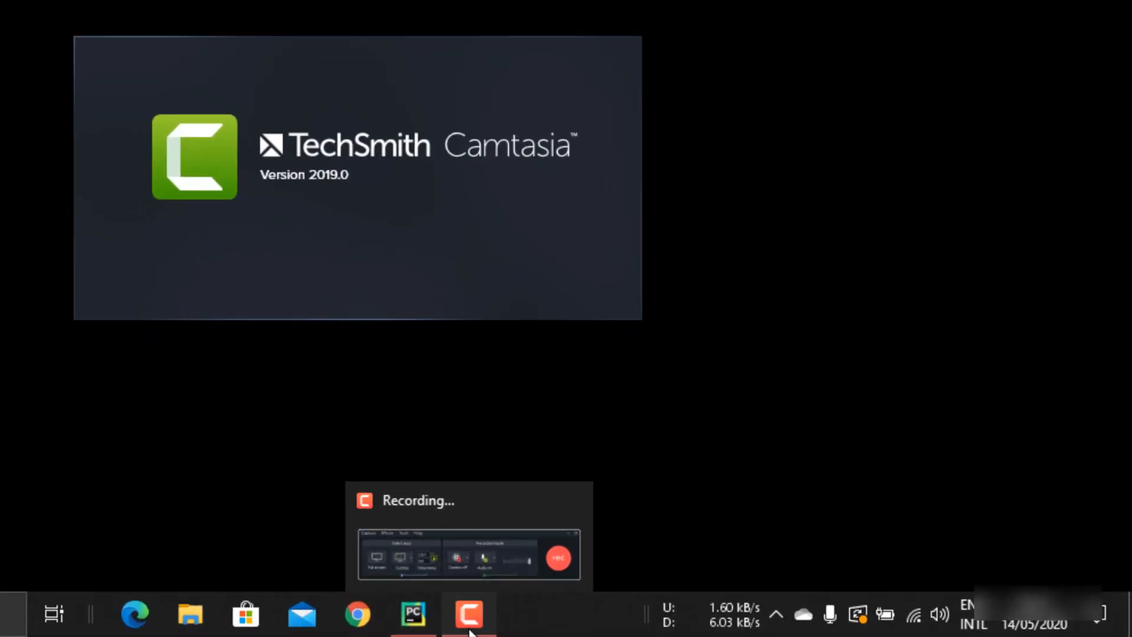
pyautogui.click(470, 615)
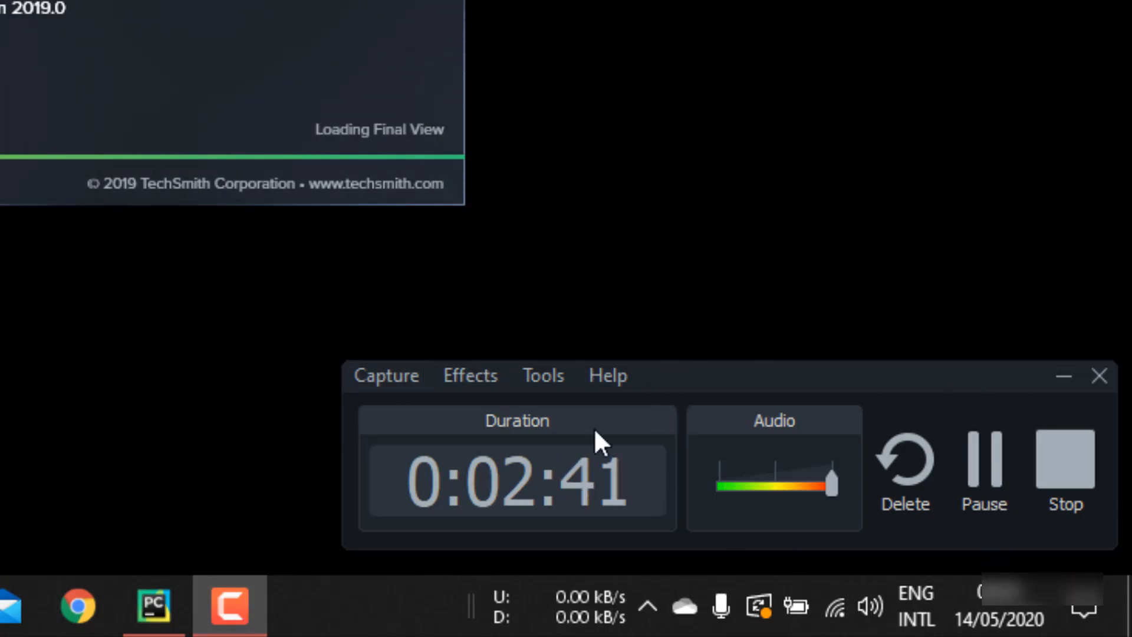
pyautogui.moveTo(222, 624)
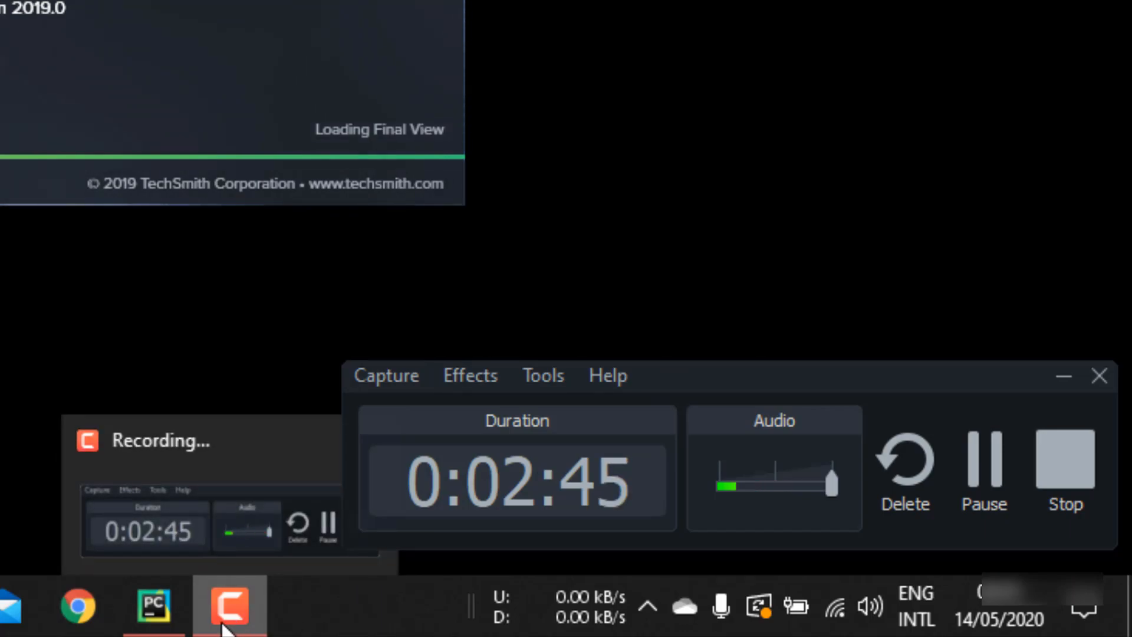
pyautogui.click(227, 626)
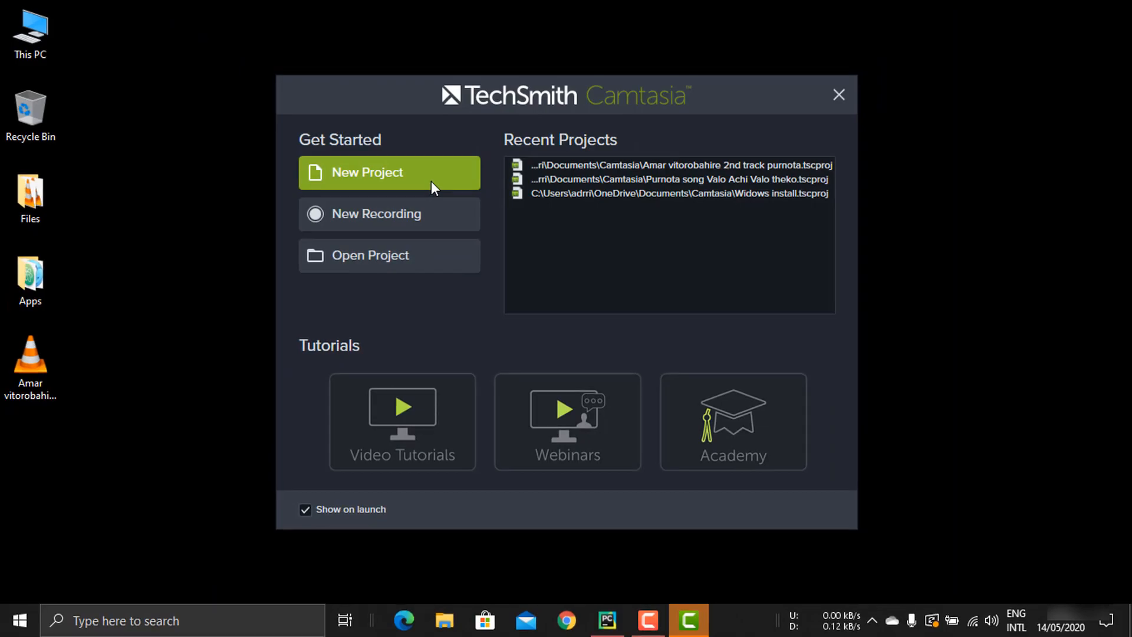
pyautogui.click(431, 181)
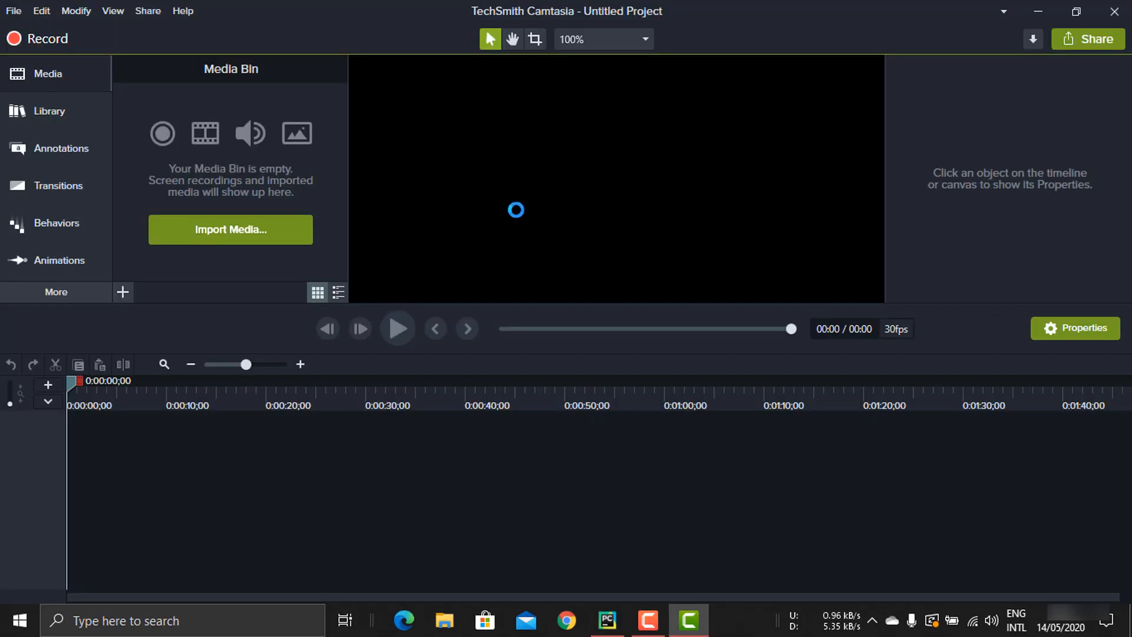
pyautogui.click(1035, 12)
pyautogui.click(703, 622)
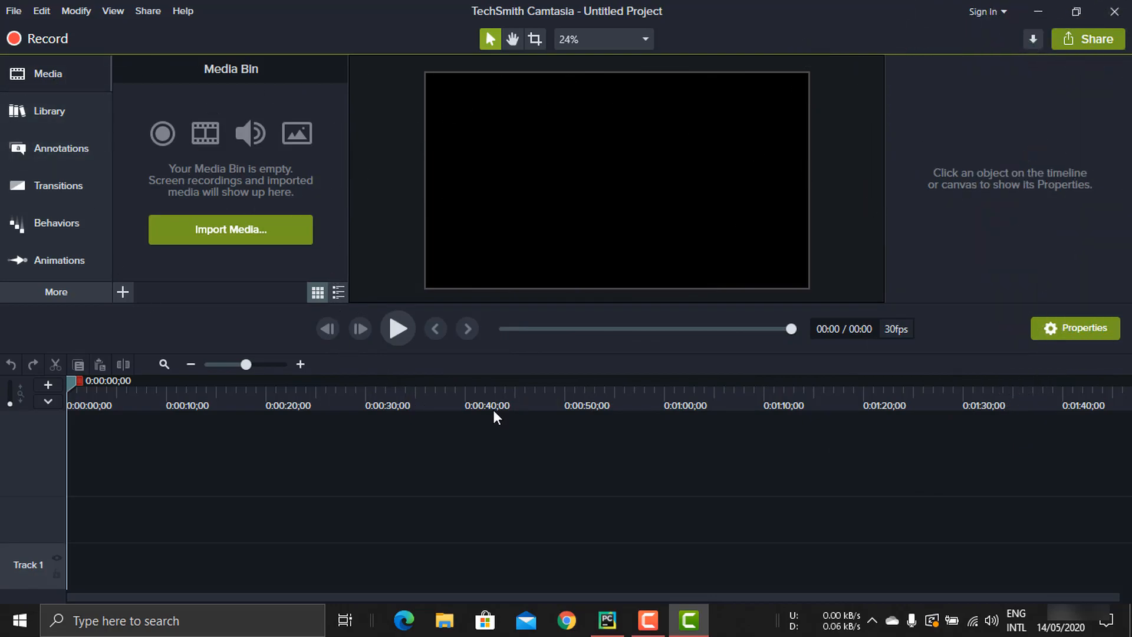
pyautogui.click(223, 232)
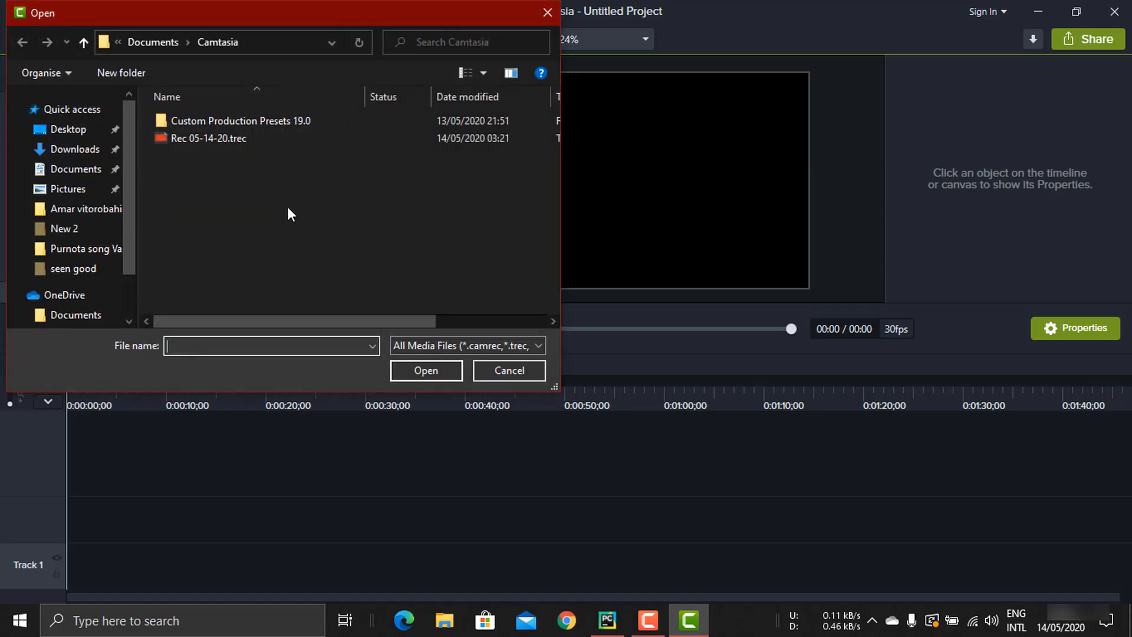
pyautogui.moveTo(321, 14); pyautogui.dragTo(612, 67)
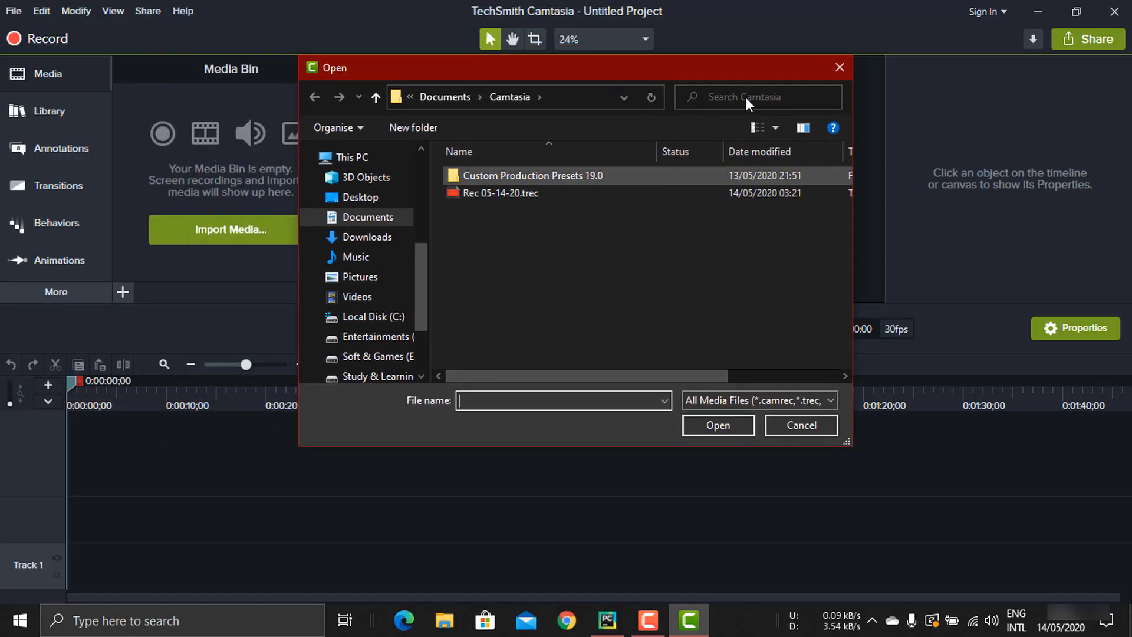
pyautogui.click(840, 64)
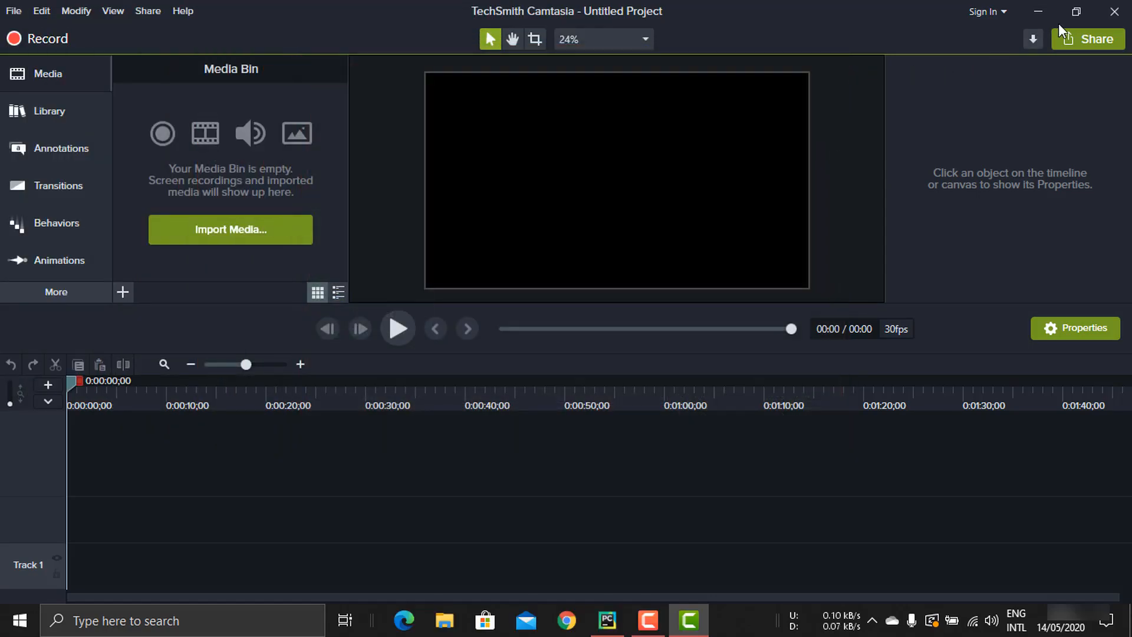
# - Take the editor window out of full-screen size and open the Downloads folder in File Explorer
pyautogui.click(1077, 11)
pyautogui.moveTo(585, 17); pyautogui.dragTo(723, 45)
pyautogui.doubleClick(44, 33)
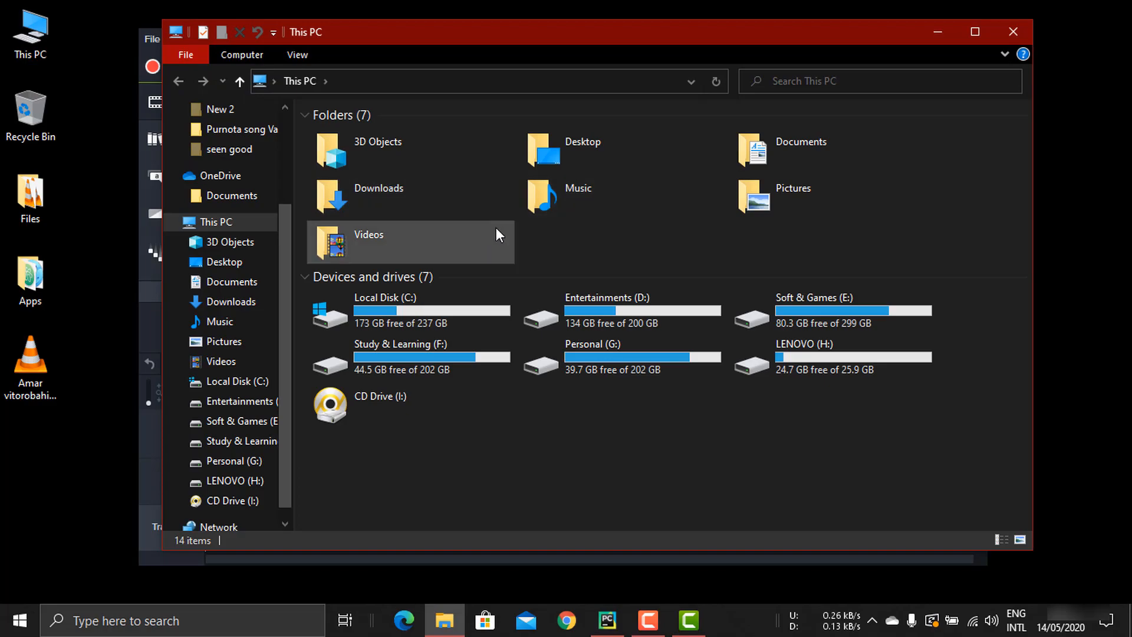
pyautogui.click(429, 192)
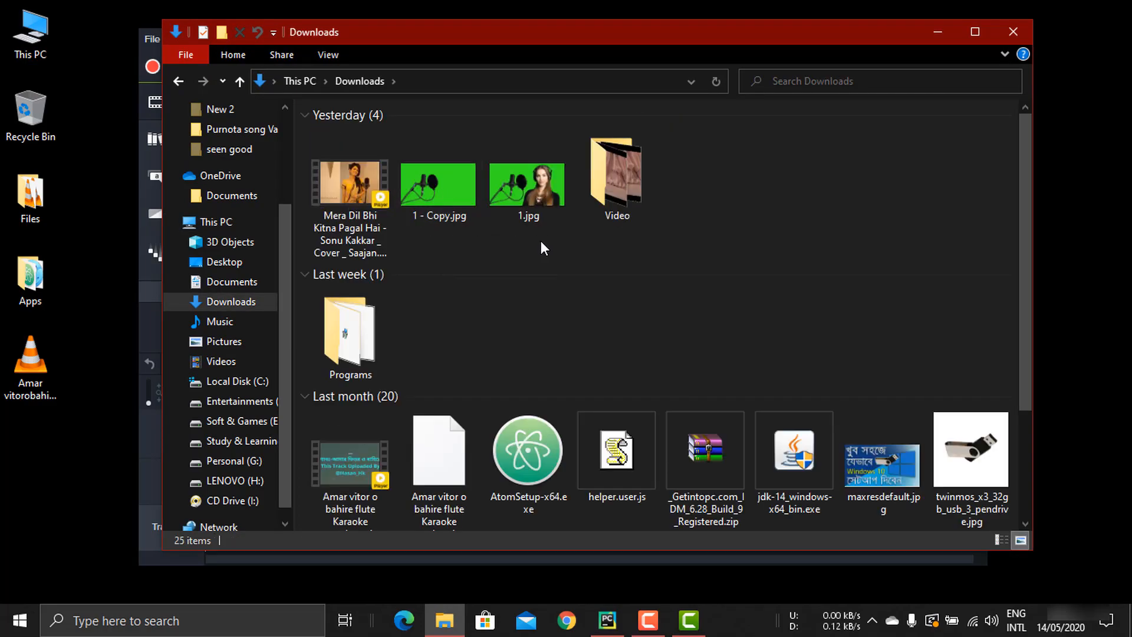
# - Add "Amar vitor o bahire flute Karaoke track.mp4" from Downloads to the timeline, placing it at the start of Track 1
pyautogui.click(370, 173)
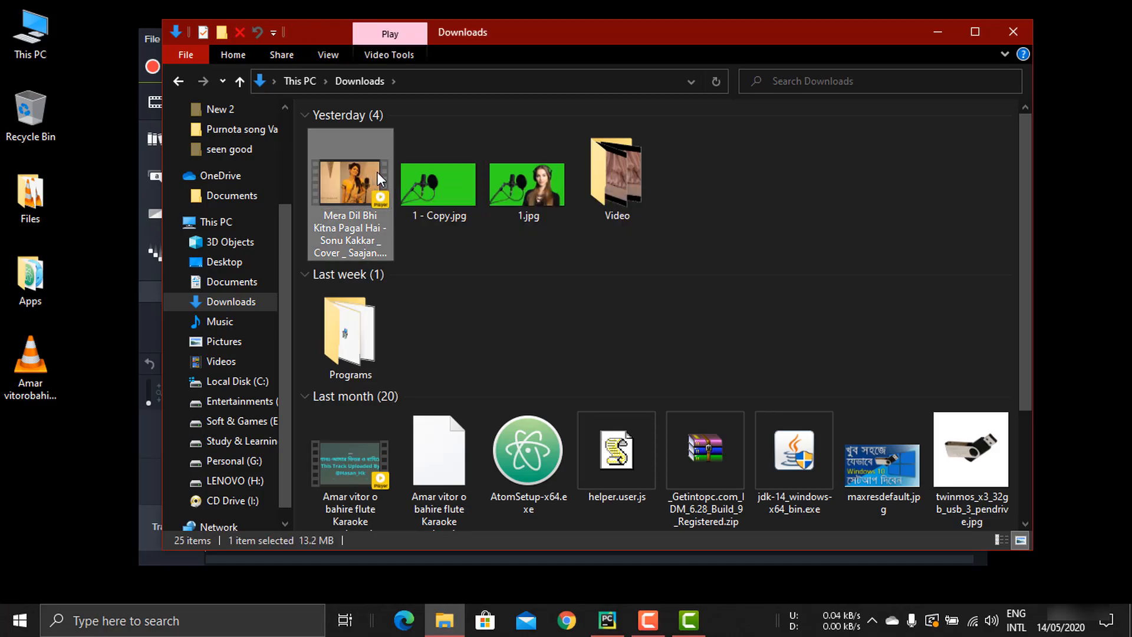
pyautogui.click(445, 307)
pyautogui.scroll(-3, 445, 308)
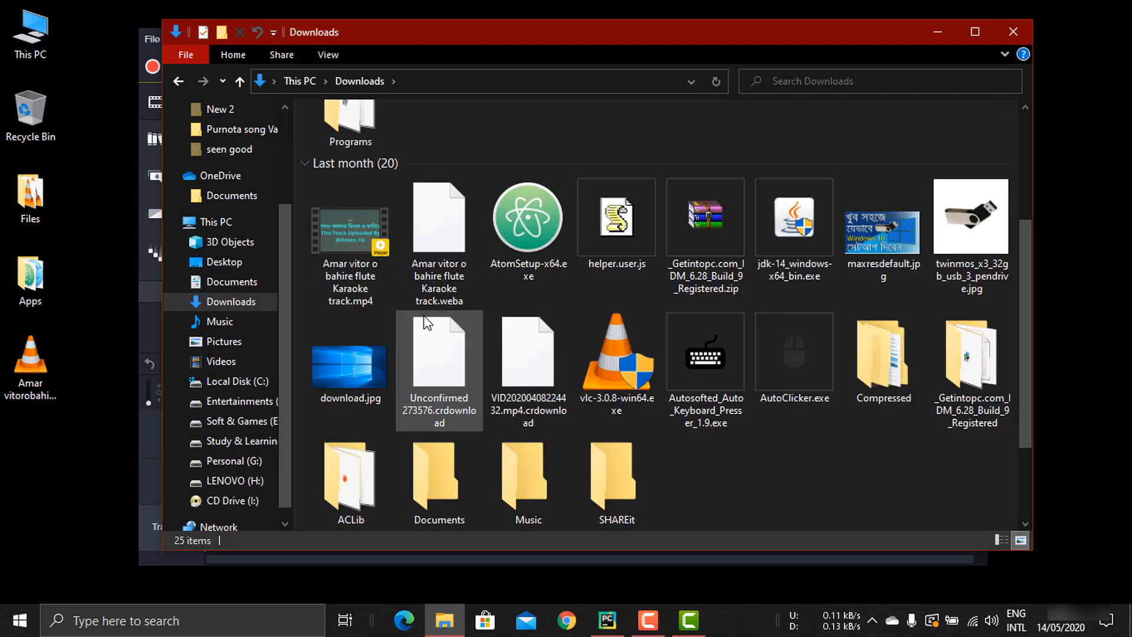
pyautogui.scroll(3, 386, 300)
pyautogui.moveTo(373, 420); pyautogui.dragTo(545, 519)
pyautogui.moveTo(379, 518); pyautogui.dragTo(282, 526)
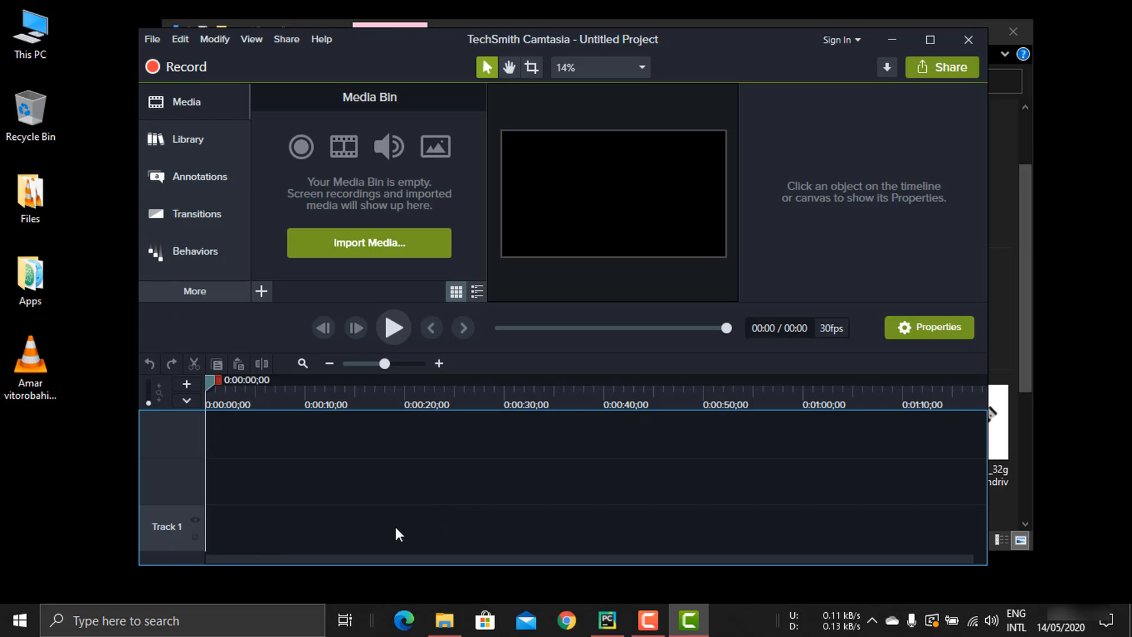
pyautogui.moveTo(397, 526); pyautogui.dragTo(397, 526)
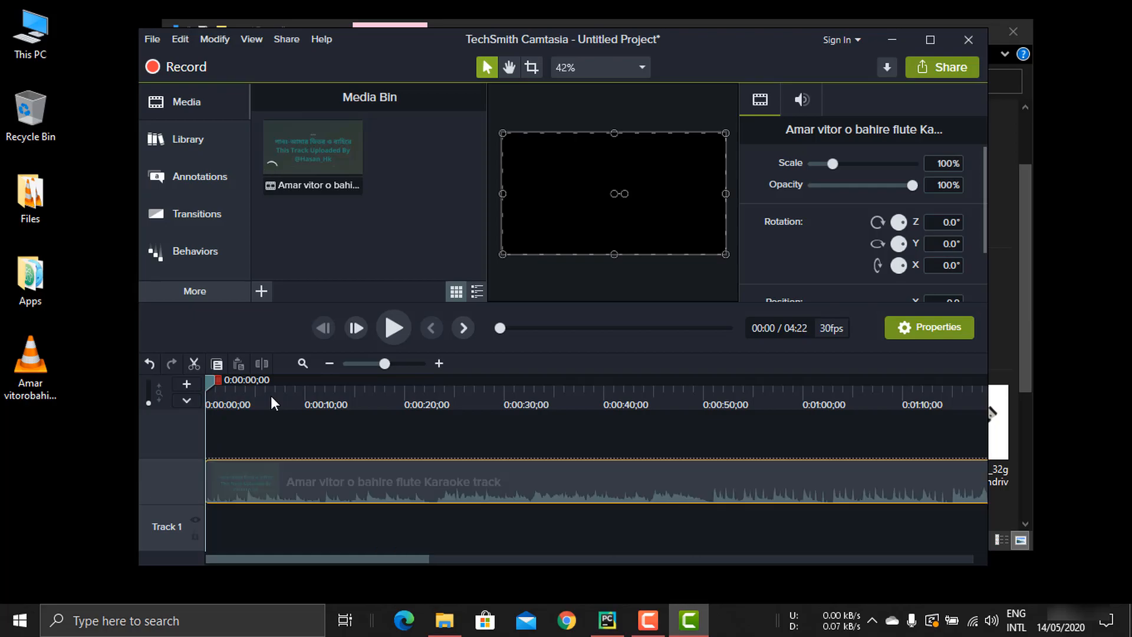
pyautogui.moveTo(309, 475); pyautogui.dragTo(303, 539)
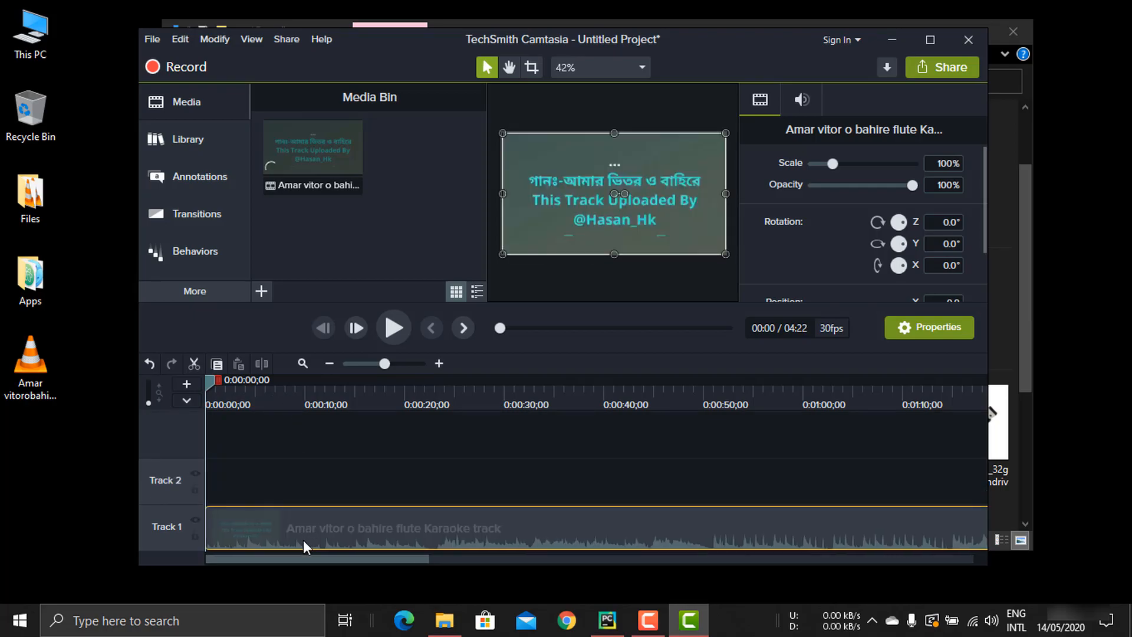
# - Preview the karaoke clip by playing a few seconds of the timeline from about 5 seconds
pyautogui.click(263, 399)
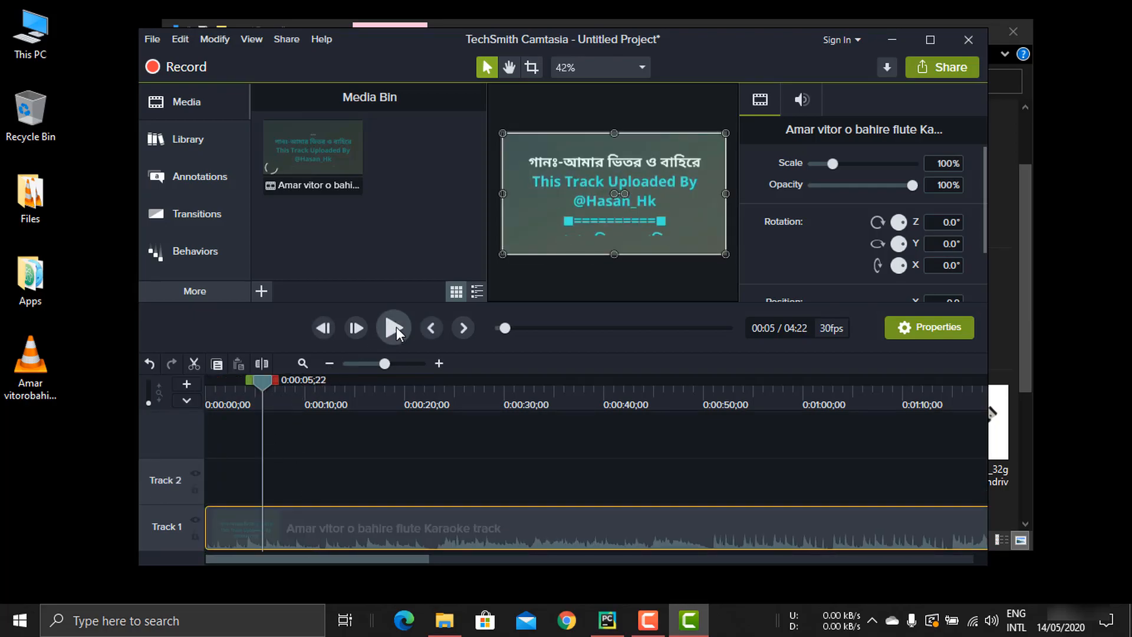
pyautogui.press('space')
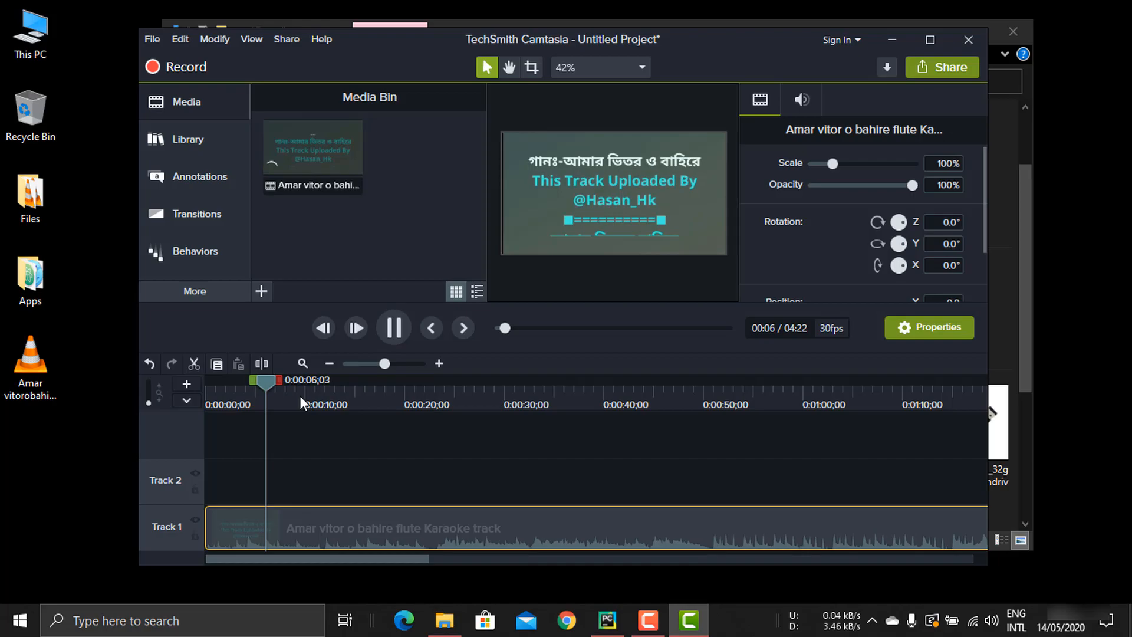
pyautogui.click(391, 328)
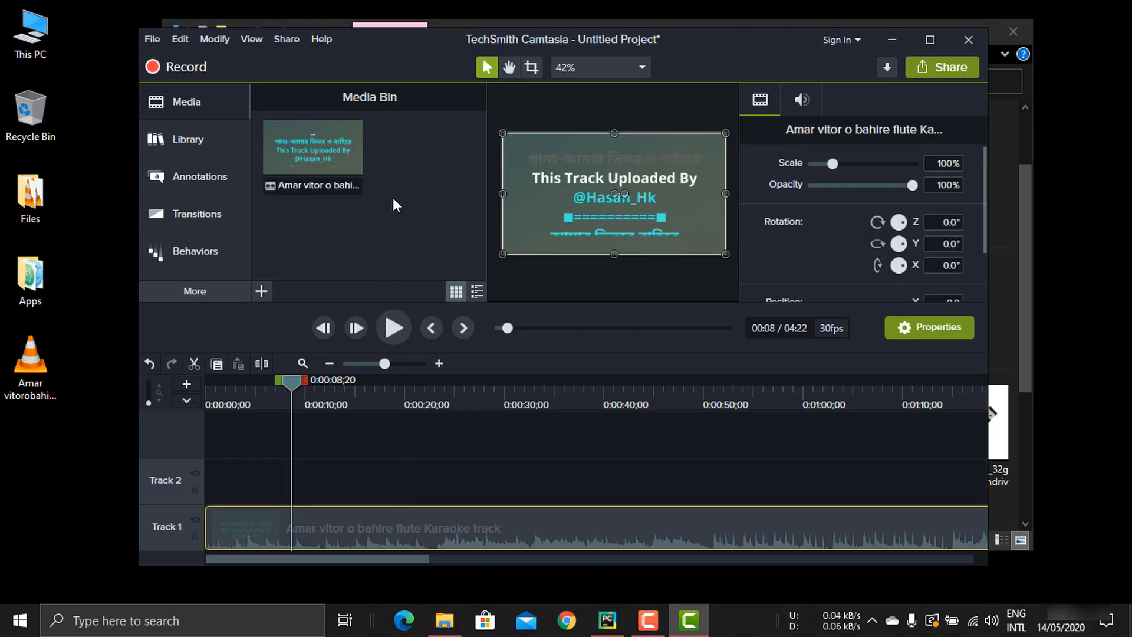
pyautogui.moveTo(354, 159); pyautogui.dragTo(398, 211)
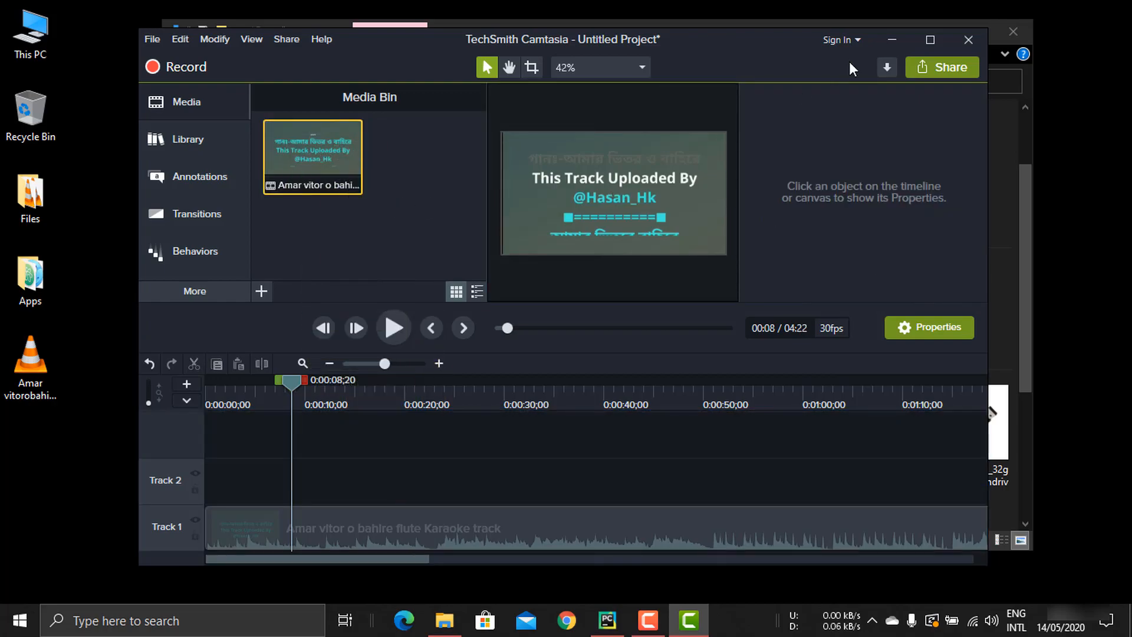
# - Add the Amar vitorobahire audio file from the desktop to the start of Track 2 and maximize the editor window
pyautogui.click(898, 37)
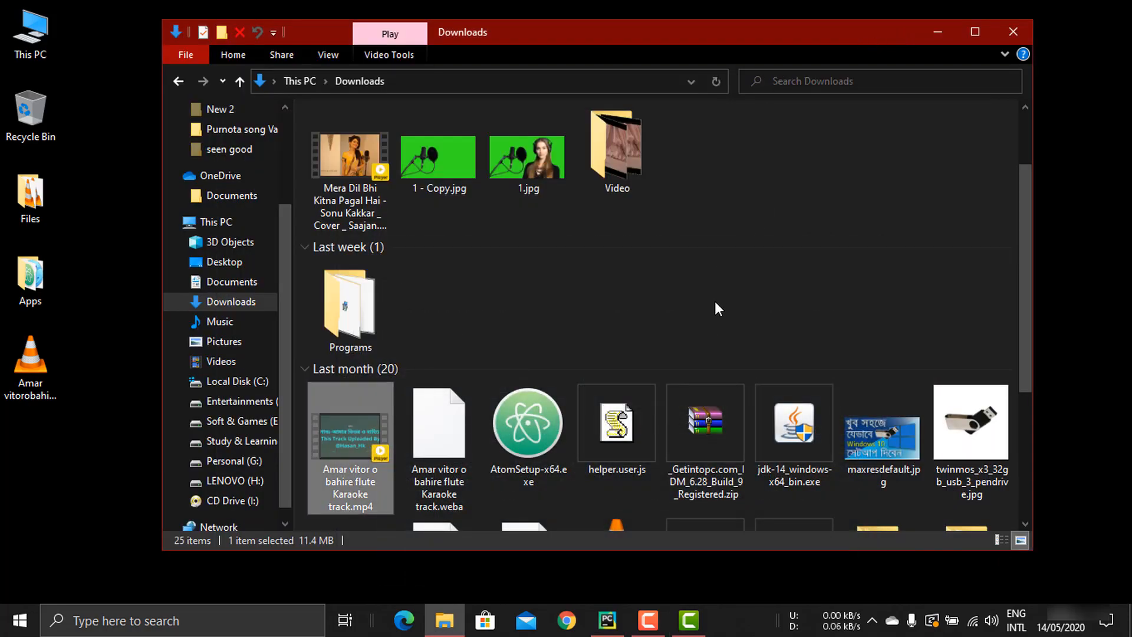
pyautogui.click(929, 35)
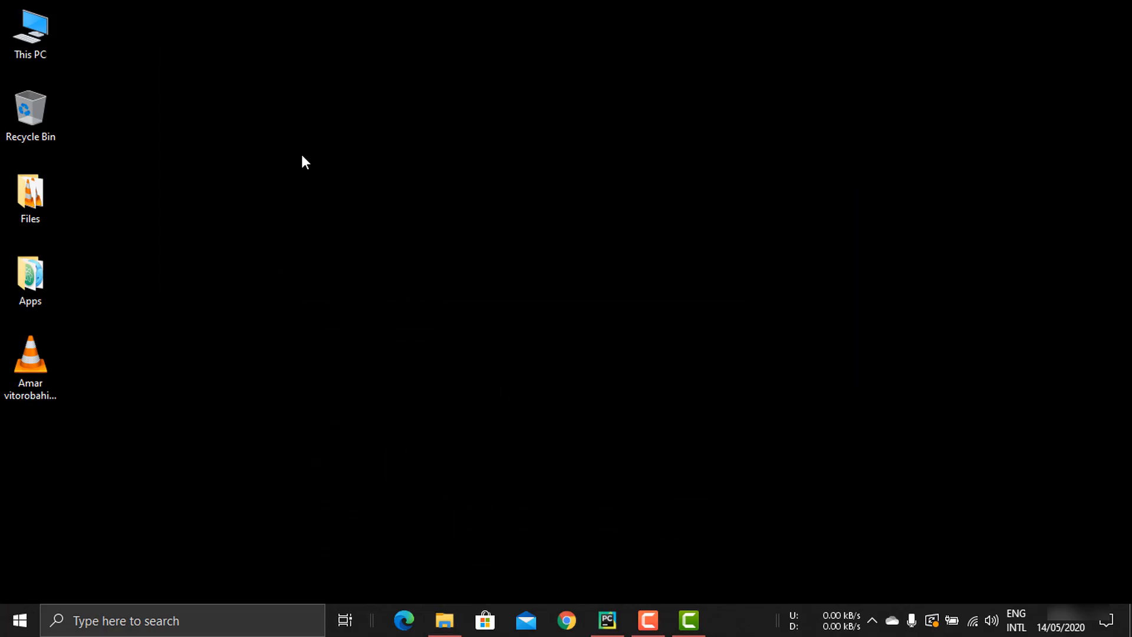
pyautogui.click(41, 350)
pyautogui.moveTo(34, 359); pyautogui.dragTo(436, 462)
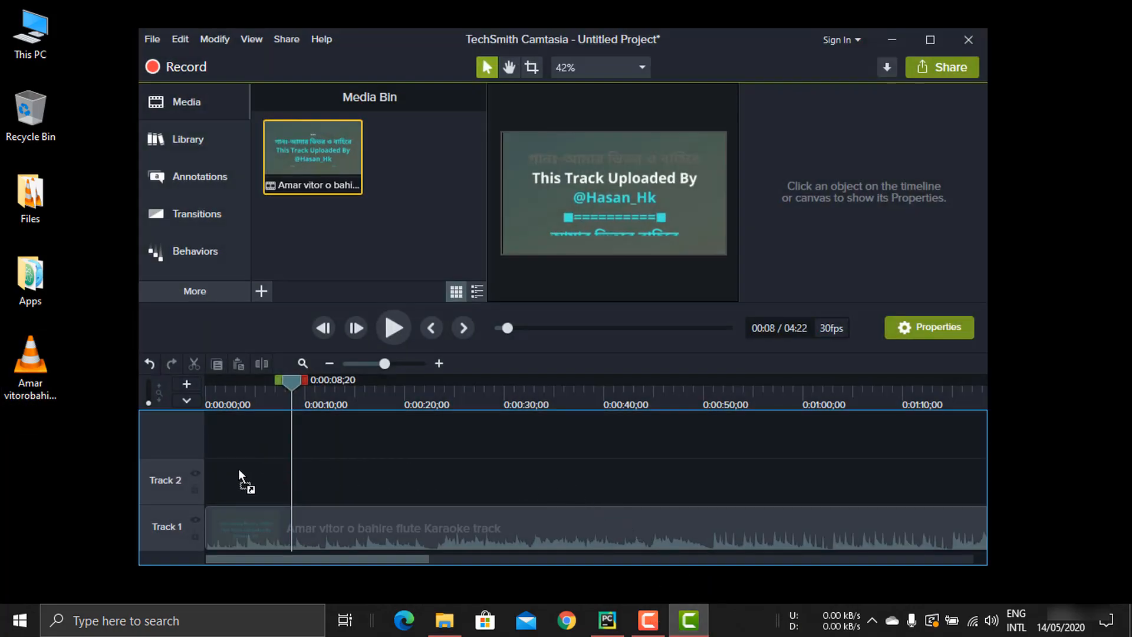
pyautogui.moveTo(217, 480); pyautogui.dragTo(236, 486)
pyautogui.moveTo(289, 384); pyautogui.dragTo(329, 361)
pyautogui.moveTo(415, 448); pyautogui.dragTo(292, 489)
pyautogui.click(928, 40)
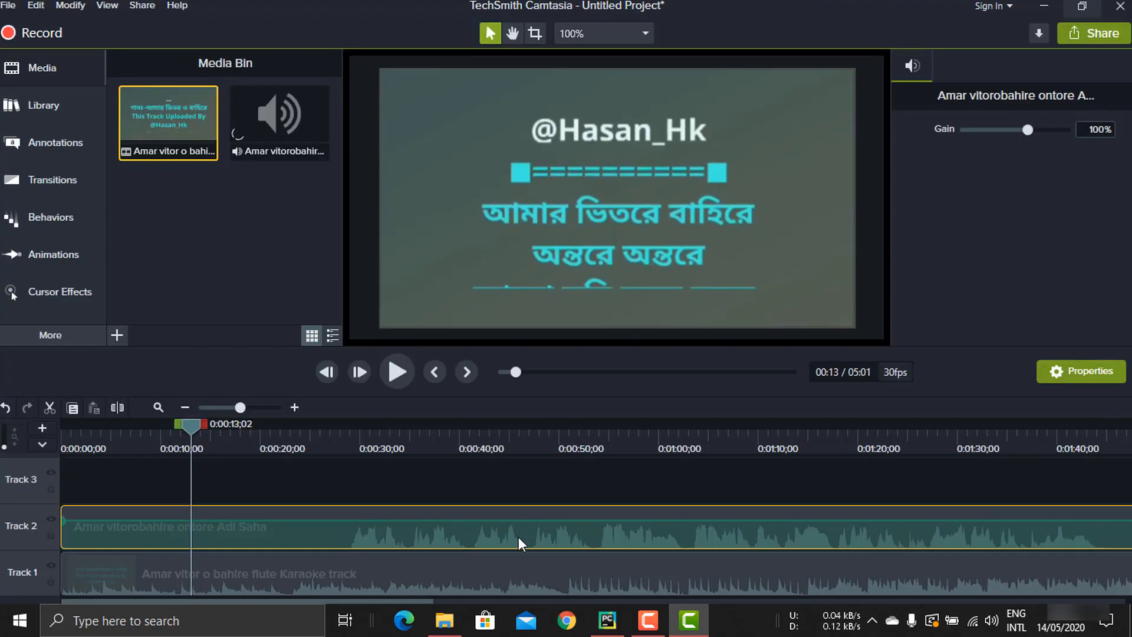
# - Examine the vocal clip on Track 2 and the karaoke clip on Track 1, along with their track controls
pyautogui.click(522, 576)
pyautogui.click(537, 514)
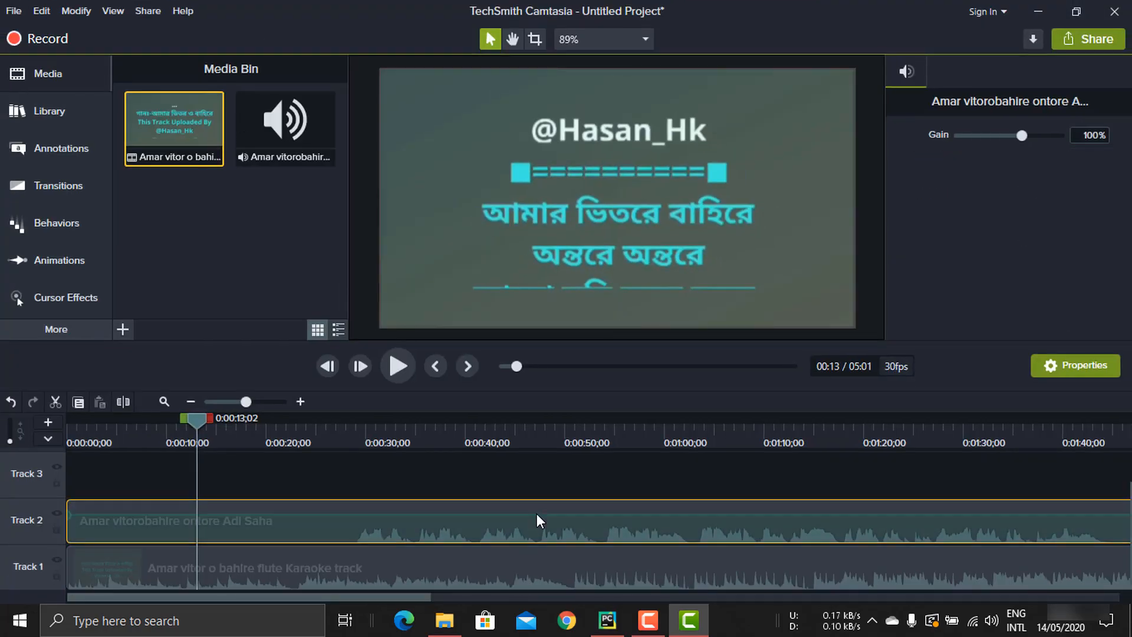
pyautogui.click(630, 468)
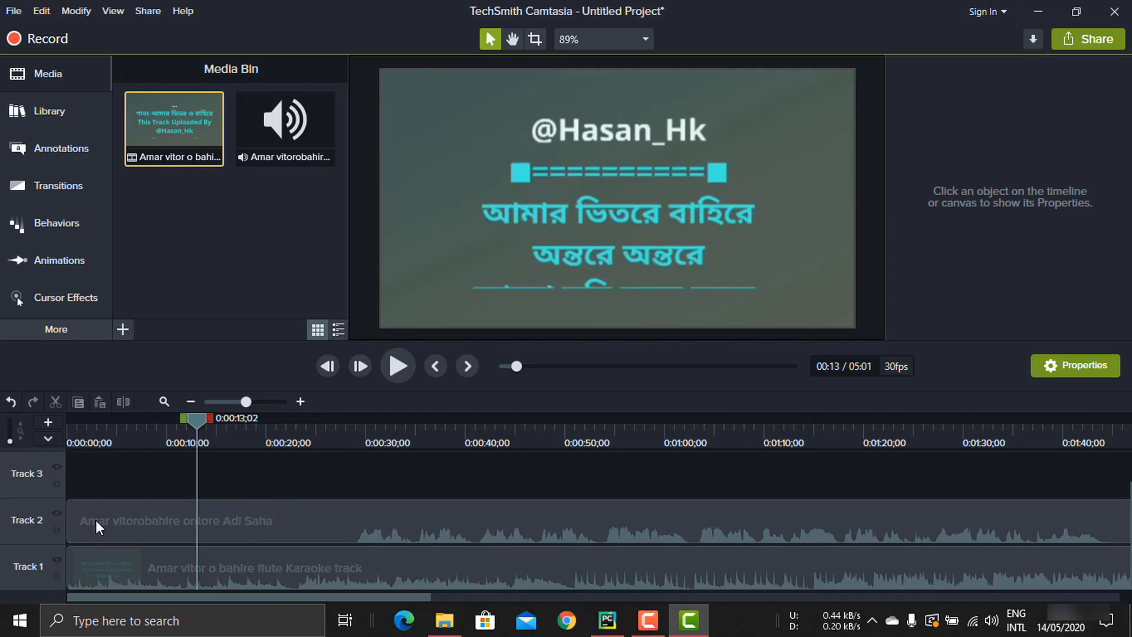
pyautogui.scroll(1, 77, 477)
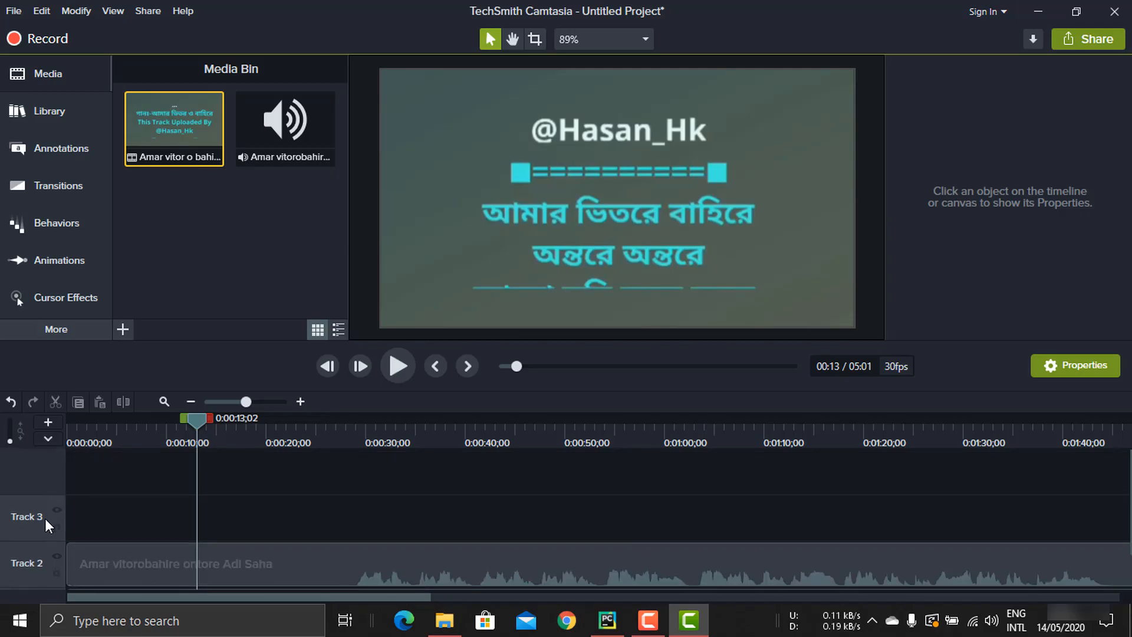
pyautogui.scroll(-1, 37, 566)
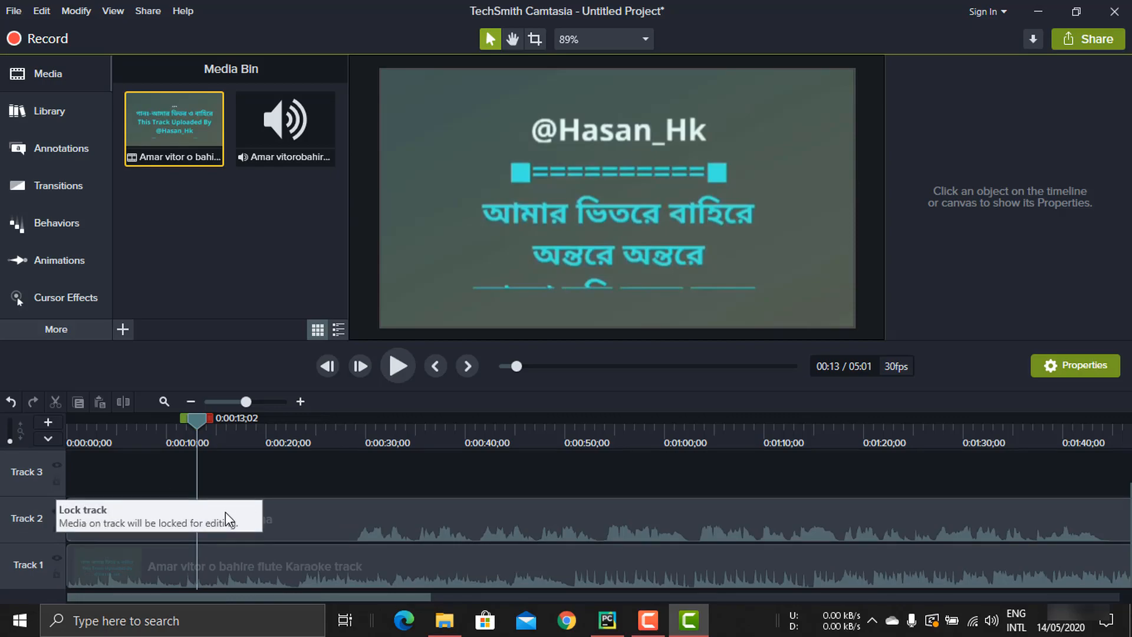
pyautogui.scroll(1, 201, 532)
pyautogui.scroll(-1, 201, 535)
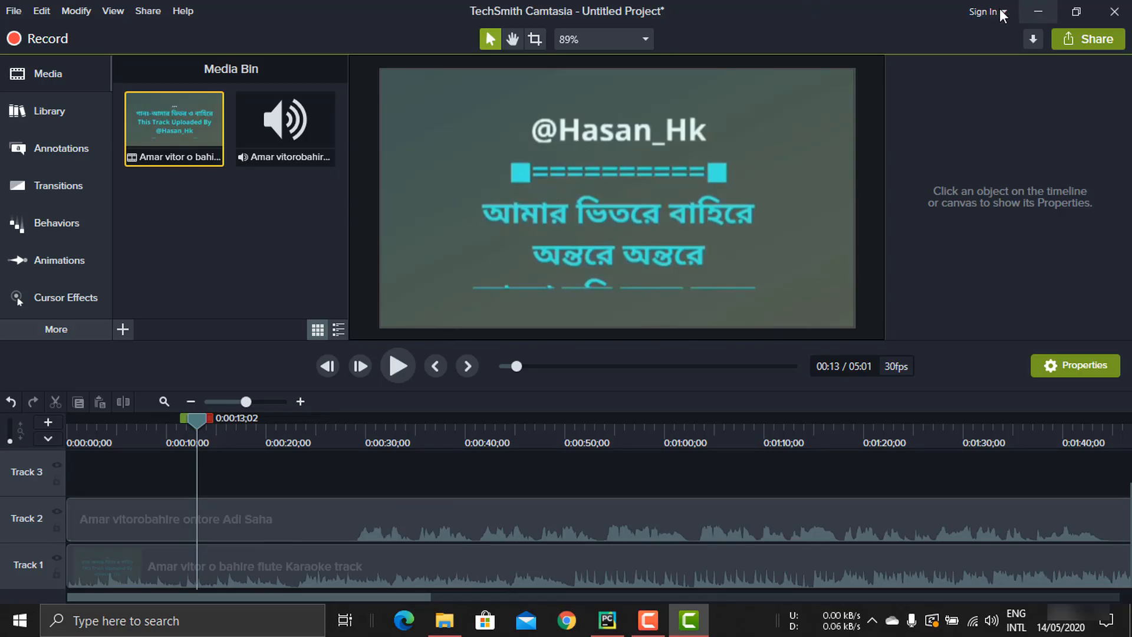
# - Import the Mera Dil Bhi Kitna Pagal Hai video from Downloads, place it on Track 3 from about 11 seconds, and view the frame at 0:00:16;15
pyautogui.click(1038, 11)
pyautogui.click(444, 620)
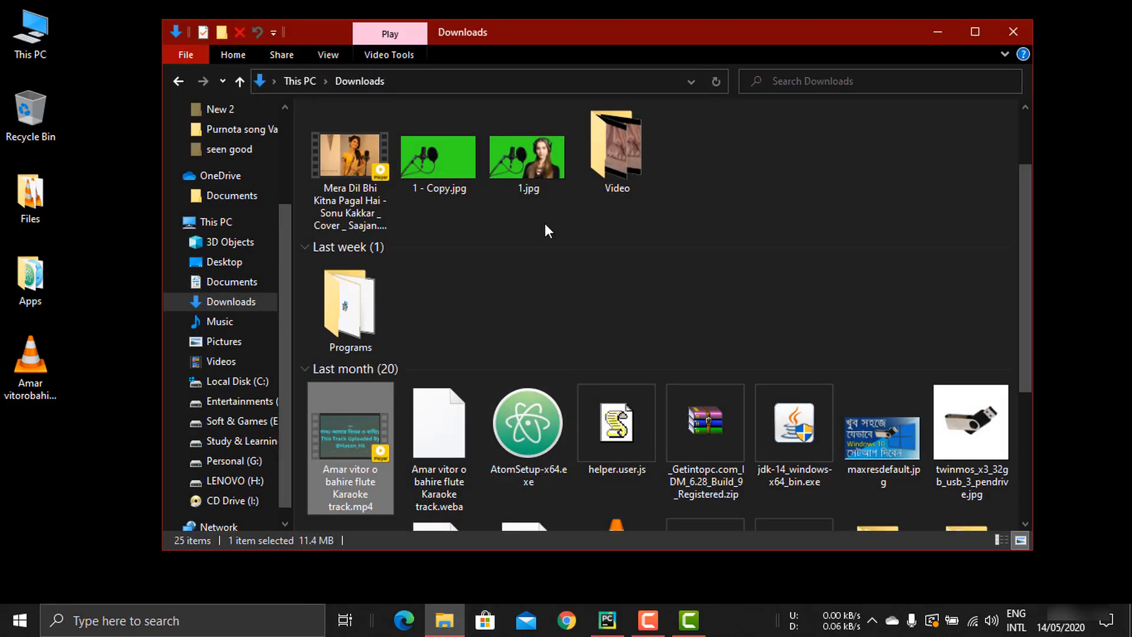
pyautogui.click(362, 154)
pyautogui.moveTo(356, 159); pyautogui.dragTo(220, 259)
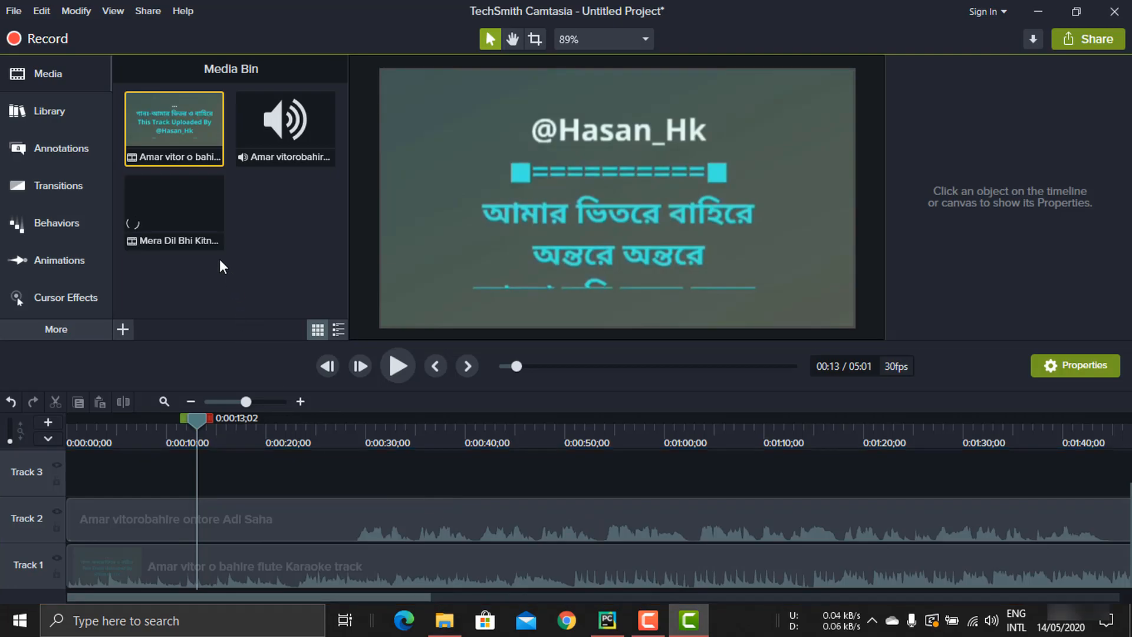
pyautogui.moveTo(196, 215); pyautogui.dragTo(109, 471)
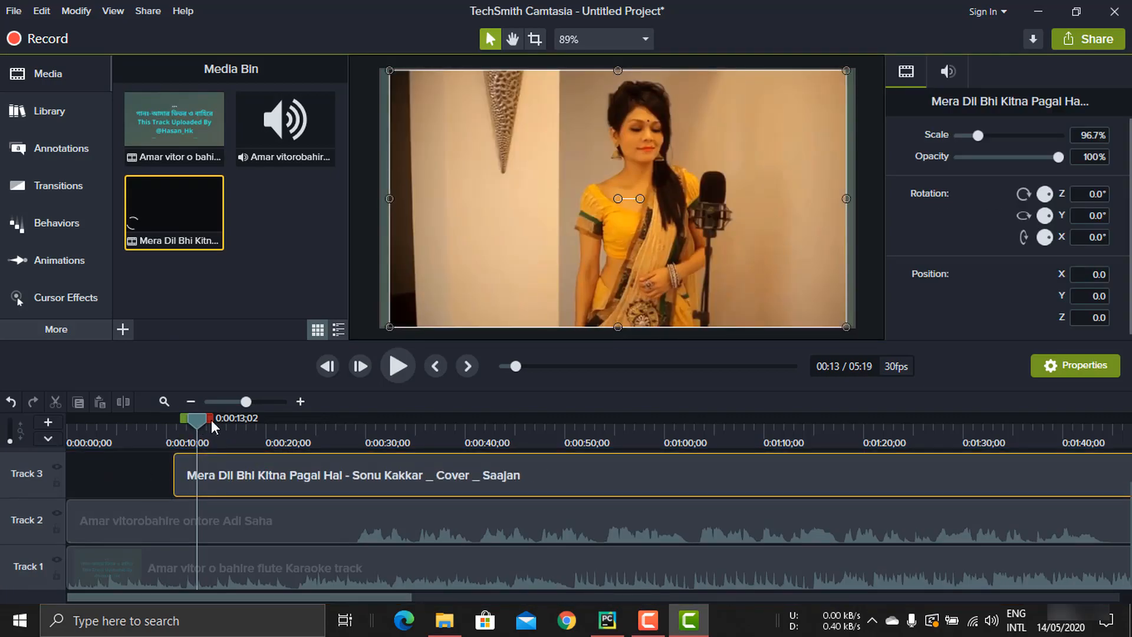
pyautogui.click(255, 420)
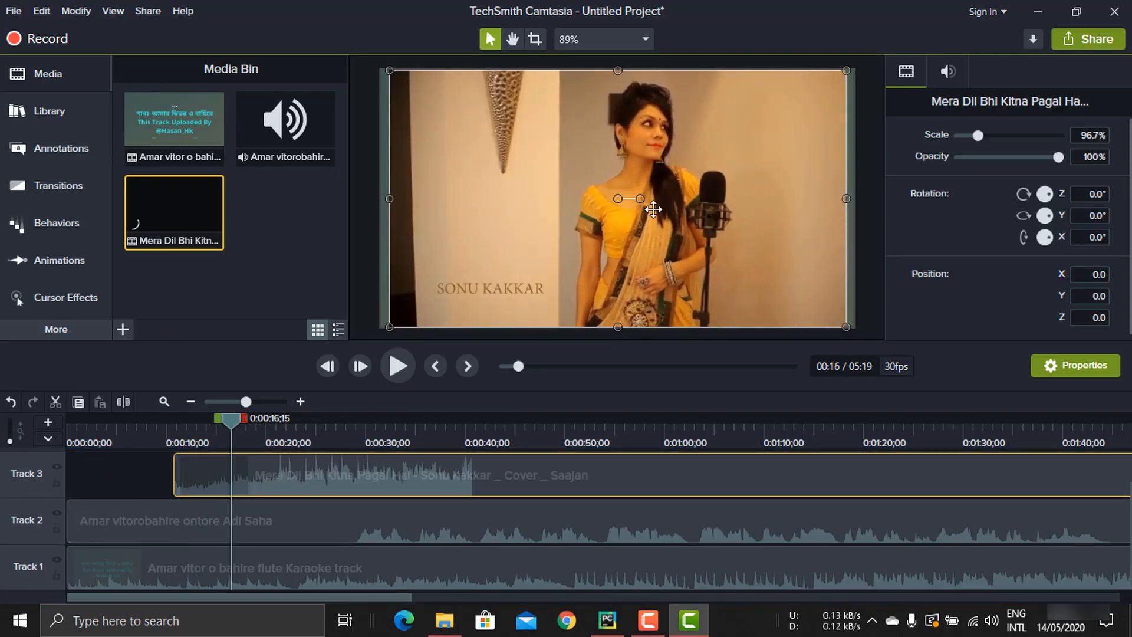
# - Shift the Mera Dil video on the canvas to X position -10.7, and compare the frames at 0:00:06;22 and 0:00:20;15
pyautogui.moveTo(605, 190); pyautogui.dragTo(760, 209)
pyautogui.moveTo(596, 194); pyautogui.dragTo(448, 182)
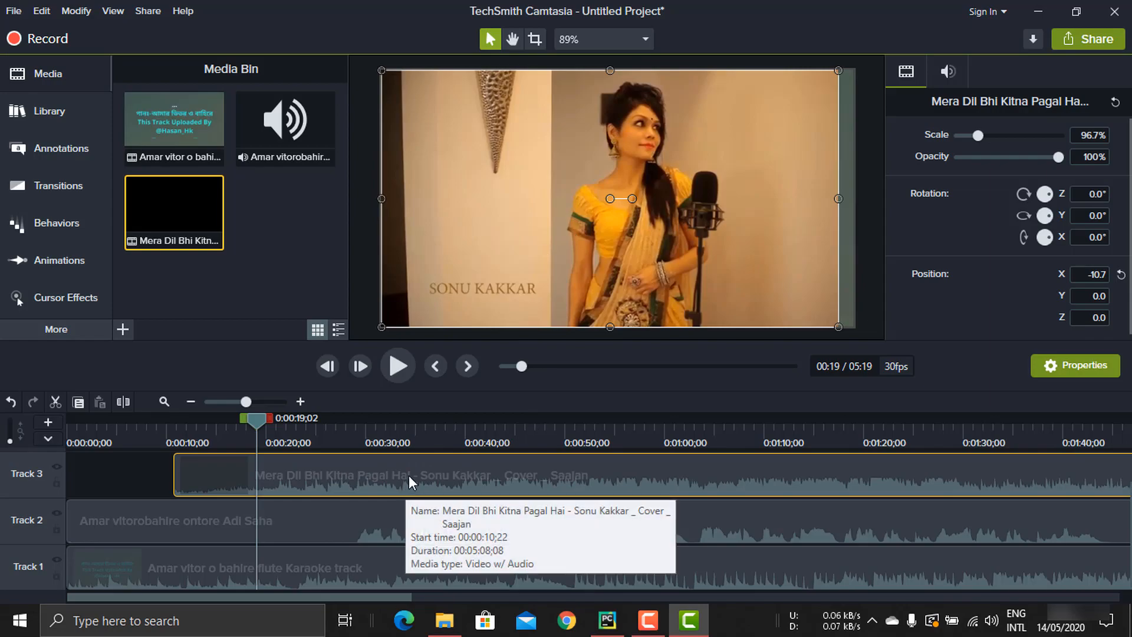
pyautogui.click(357, 559)
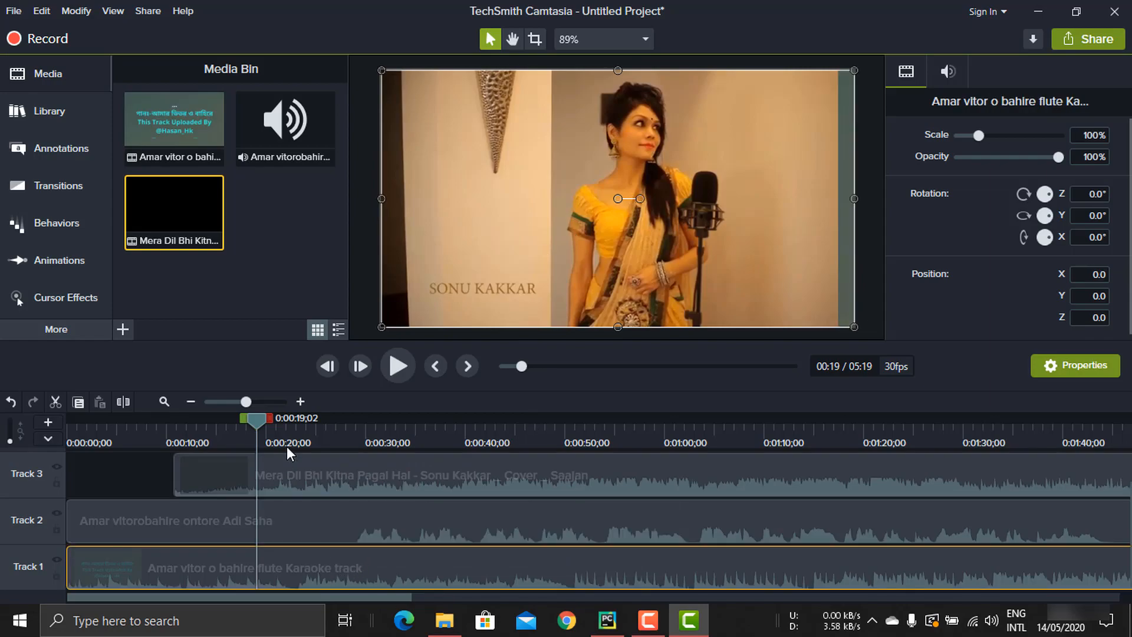
pyautogui.click(133, 433)
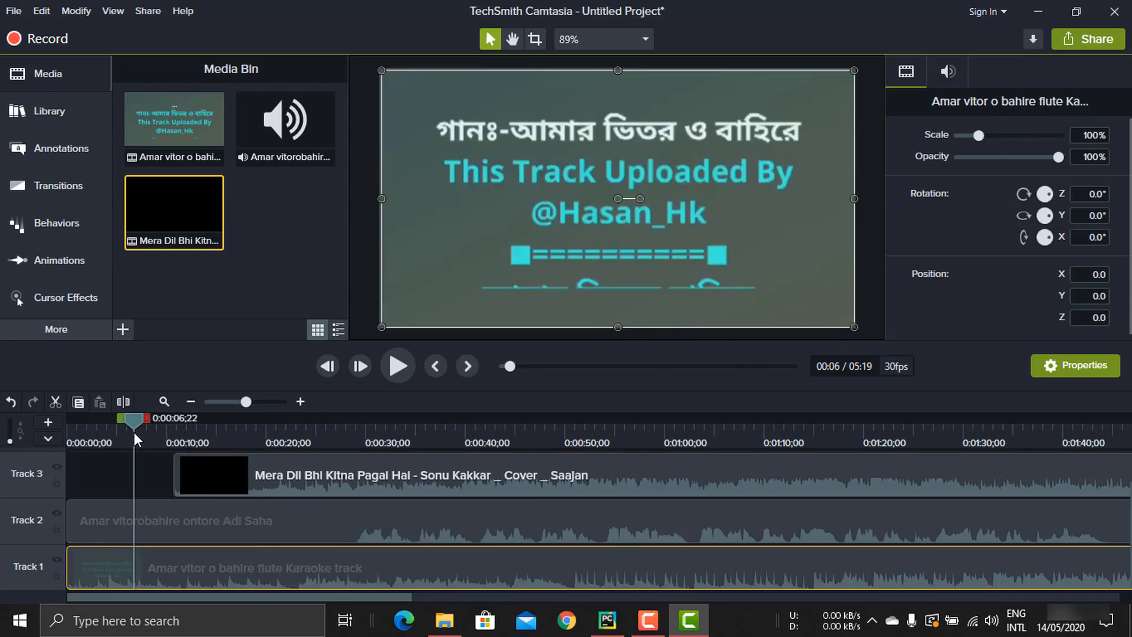
pyautogui.click(271, 427)
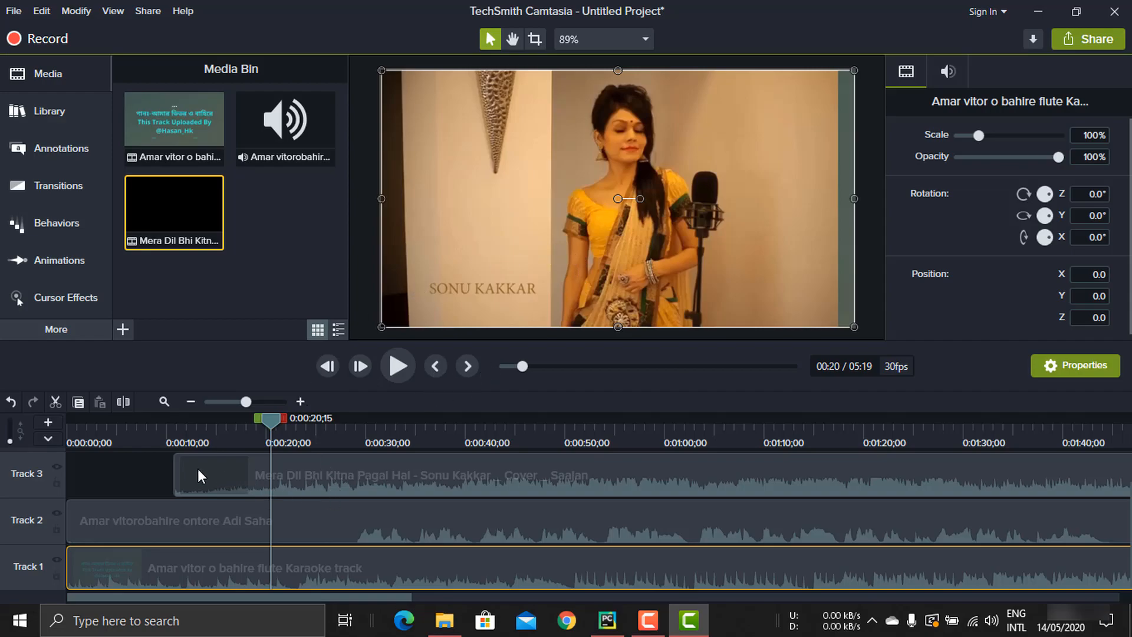
# - Move the Mera Dil video up to a new Track 4 and the karaoke clip from Track 1 to Track 3
pyautogui.moveTo(324, 455); pyautogui.dragTo(324, 432)
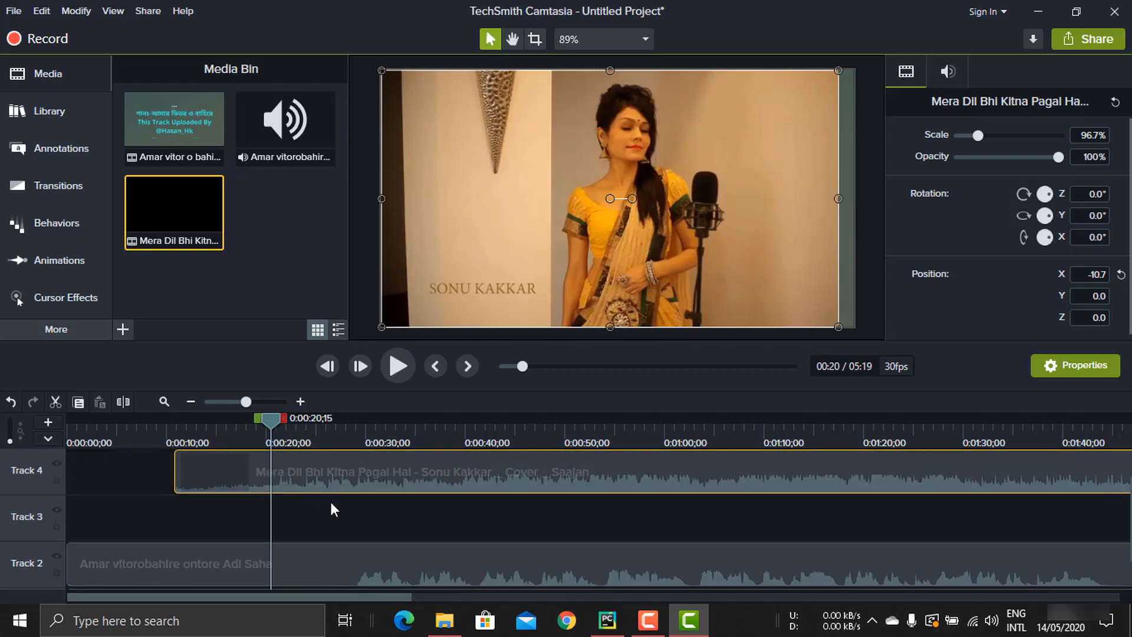
pyautogui.scroll(-1, 331, 501)
pyautogui.moveTo(306, 575); pyautogui.dragTo(297, 475)
pyautogui.scroll(1, 292, 492)
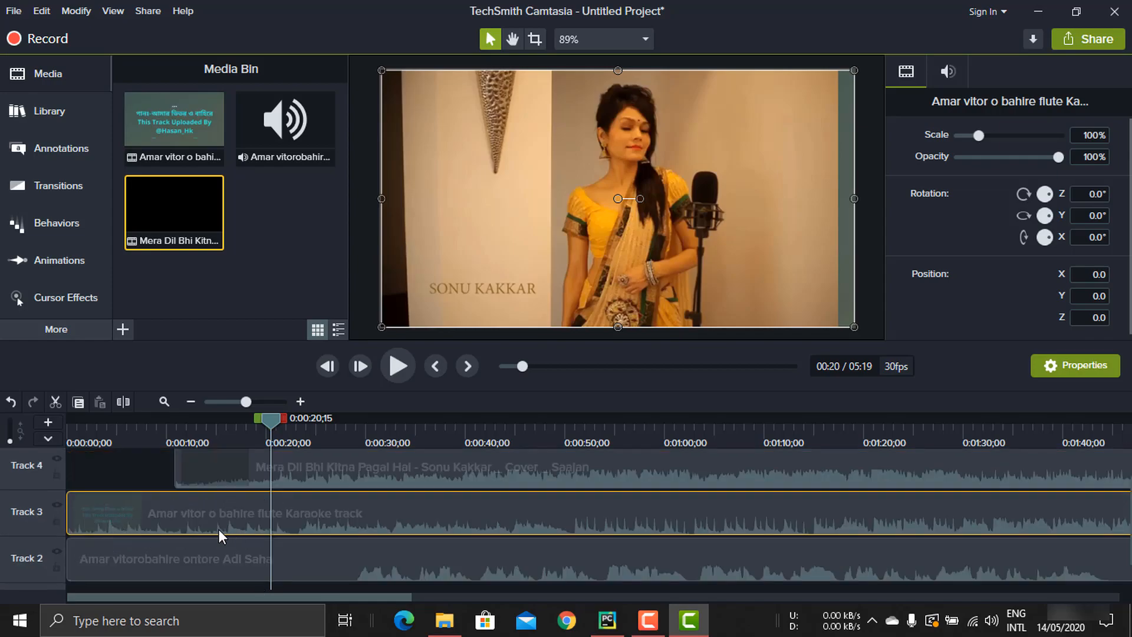
# - Move the Mera Dil video from Track 4 to the start of Track 1 and view the frame at 0:00:35;08
pyautogui.moveTo(377, 462); pyautogui.dragTo(195, 586)
pyautogui.scroll(2, 416, 553)
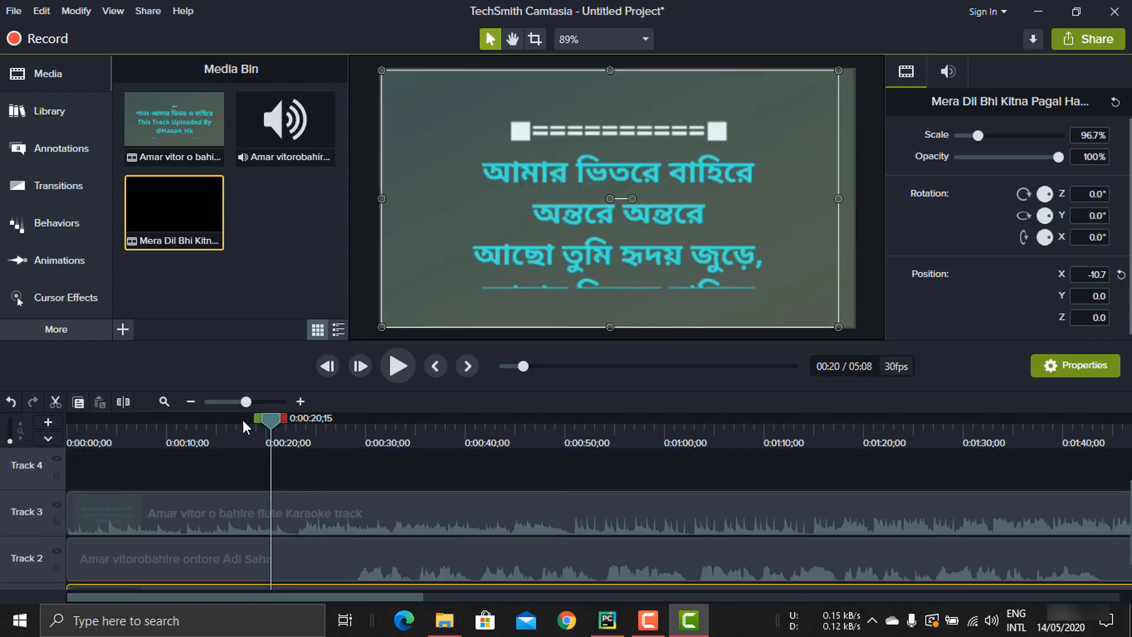
pyautogui.click(323, 442)
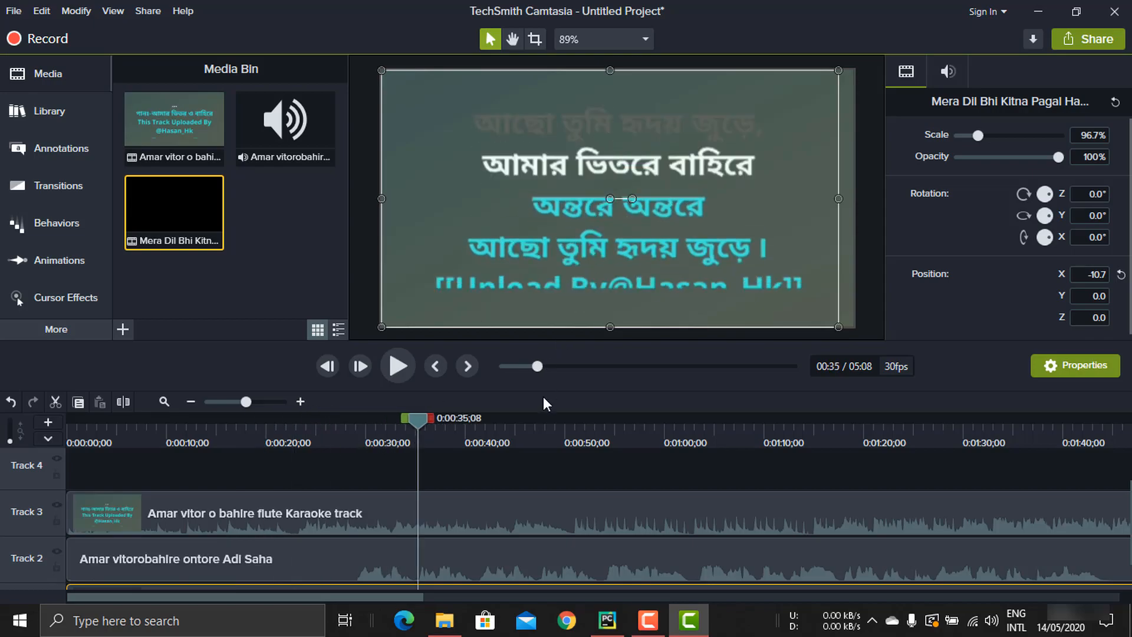
# - Delete the Mera Dil video clip from Track 1
pyautogui.scroll(-2, 538, 501)
pyautogui.click(444, 472)
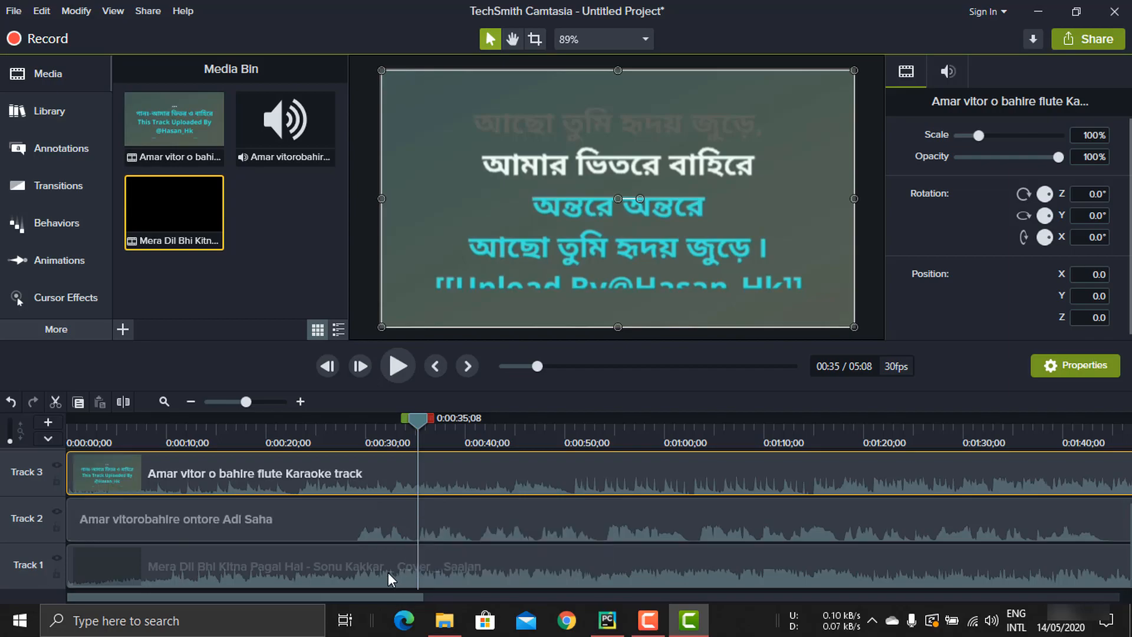
pyautogui.click(362, 573)
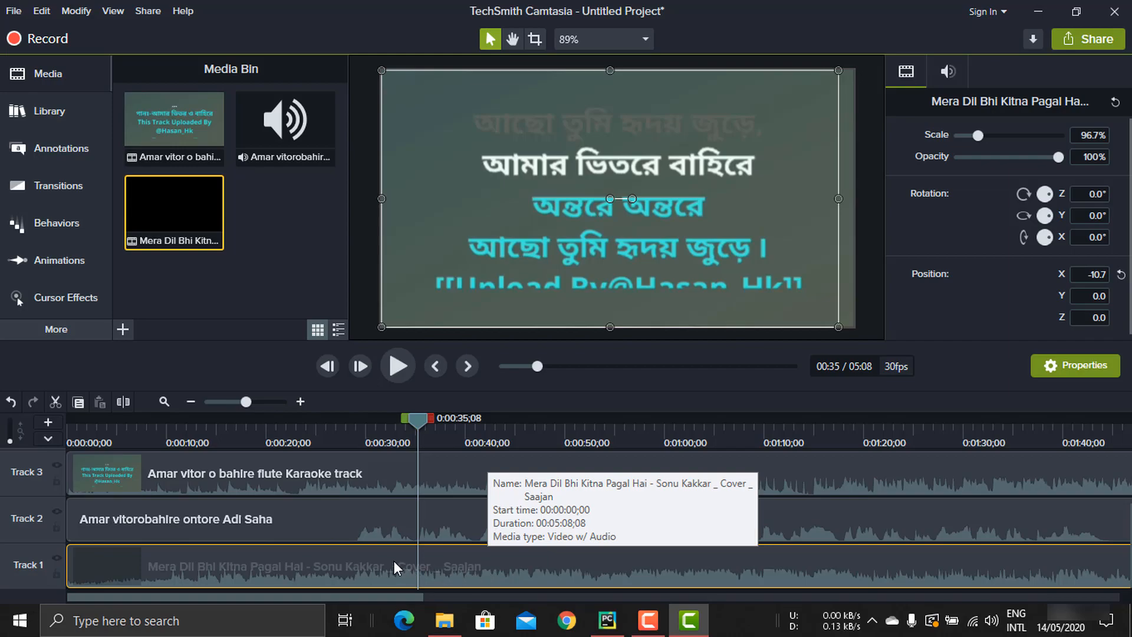
pyautogui.rightClick(539, 570)
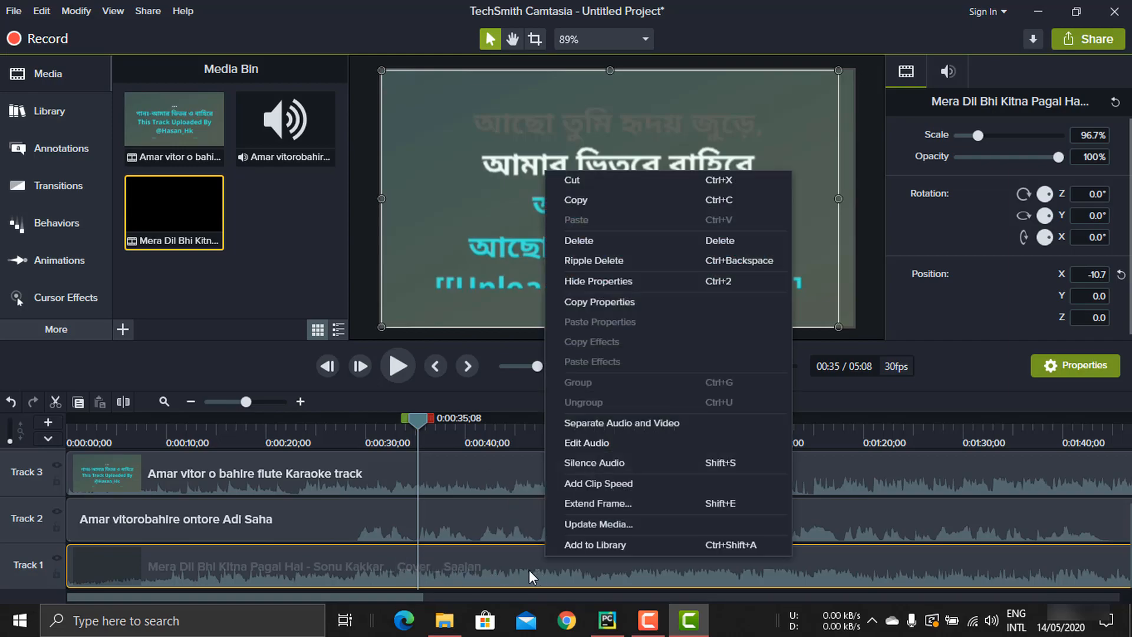
pyautogui.click(518, 569)
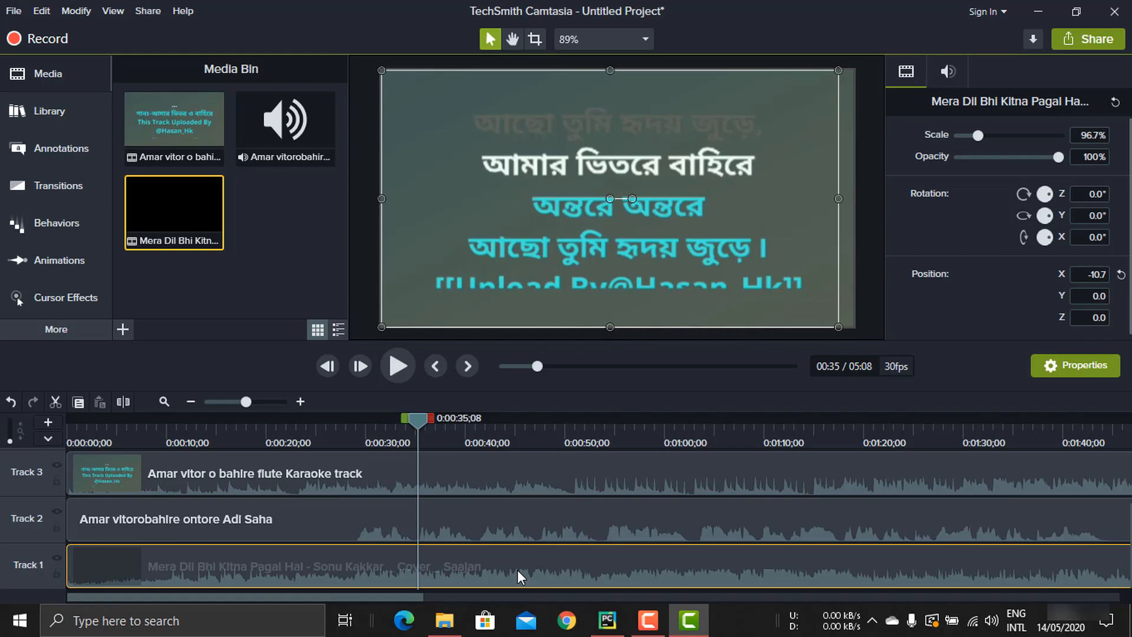
pyautogui.rightClick(518, 570)
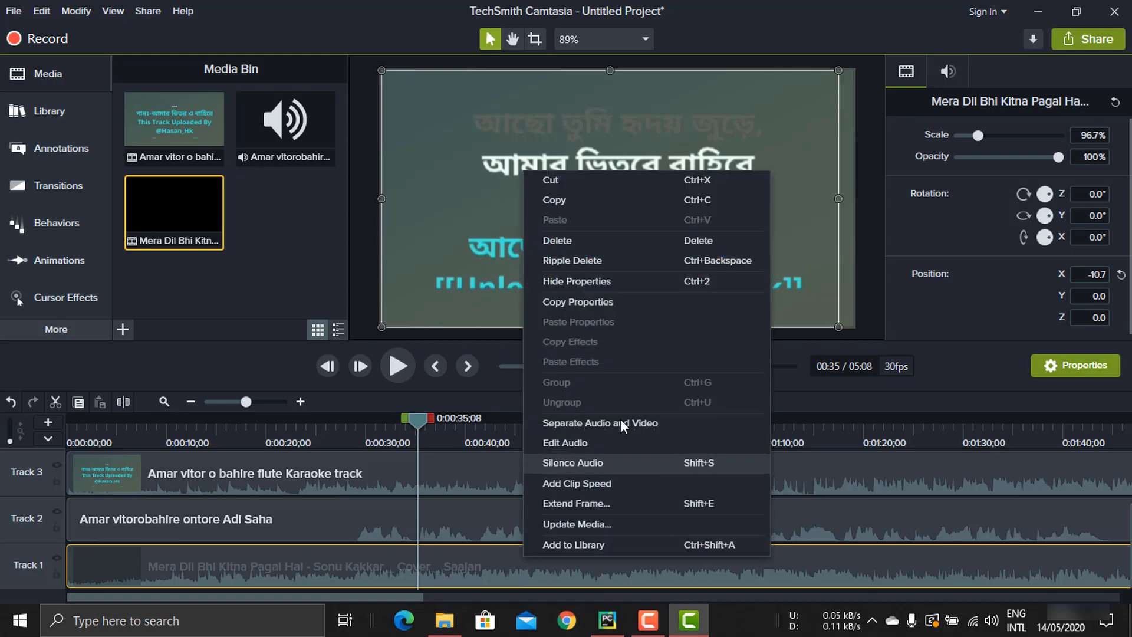
pyautogui.click(632, 242)
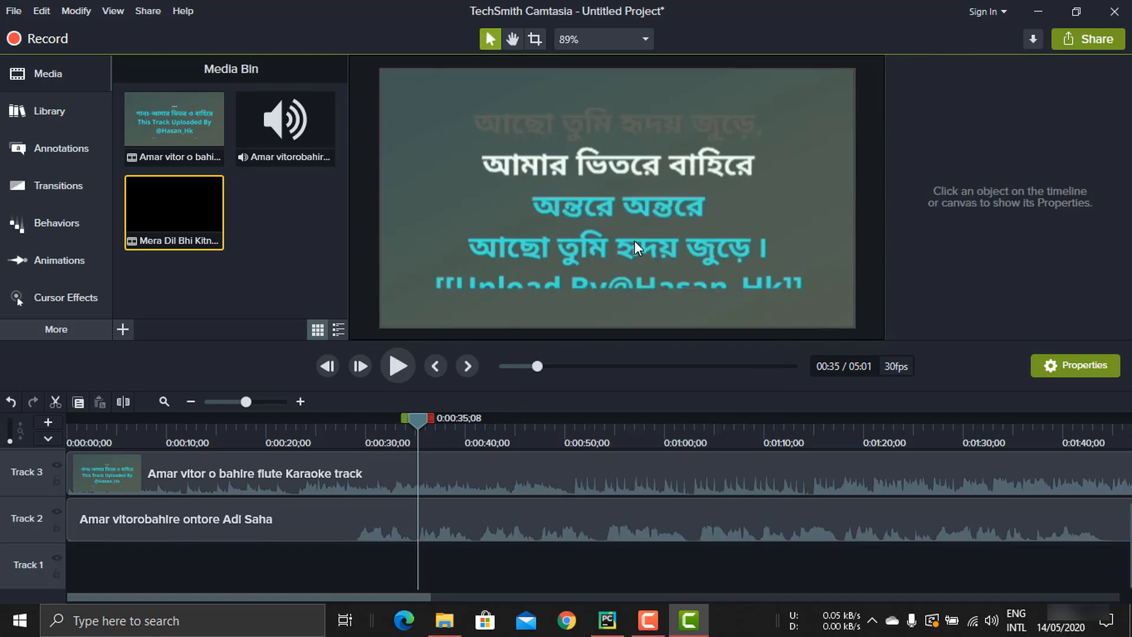
# - Select the karaoke and vocal clips on Tracks 3 and 2 together, and clear the selection
pyautogui.scroll(2, 370, 497)
pyautogui.scroll(-1, 356, 513)
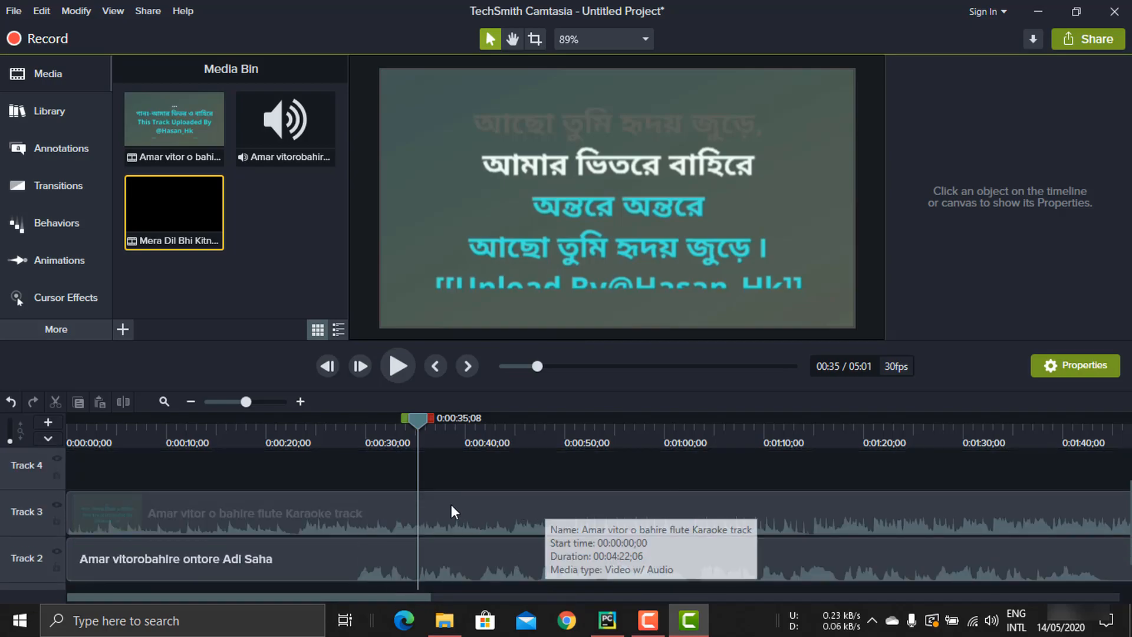
pyautogui.moveTo(321, 468); pyautogui.dragTo(348, 585)
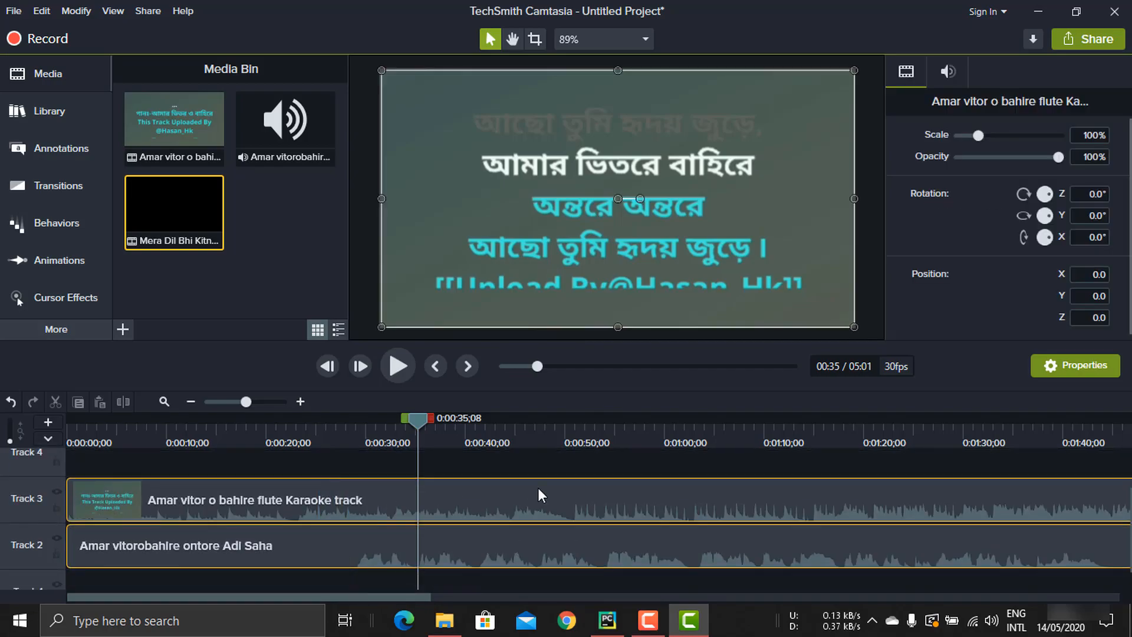
pyautogui.click(553, 458)
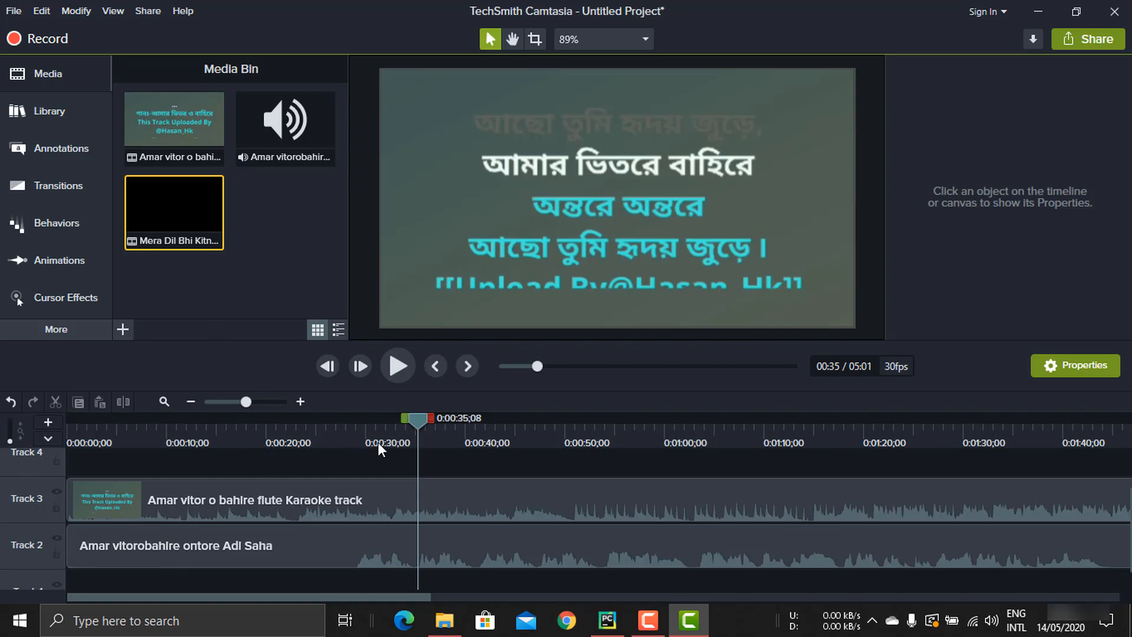
# - Preview a few seconds of the timeline from about 11 seconds with the vocal clip selected, and return the playhead to 0:00:28;18
pyautogui.click(345, 440)
pyautogui.moveTo(346, 440); pyautogui.dragTo(354, 437)
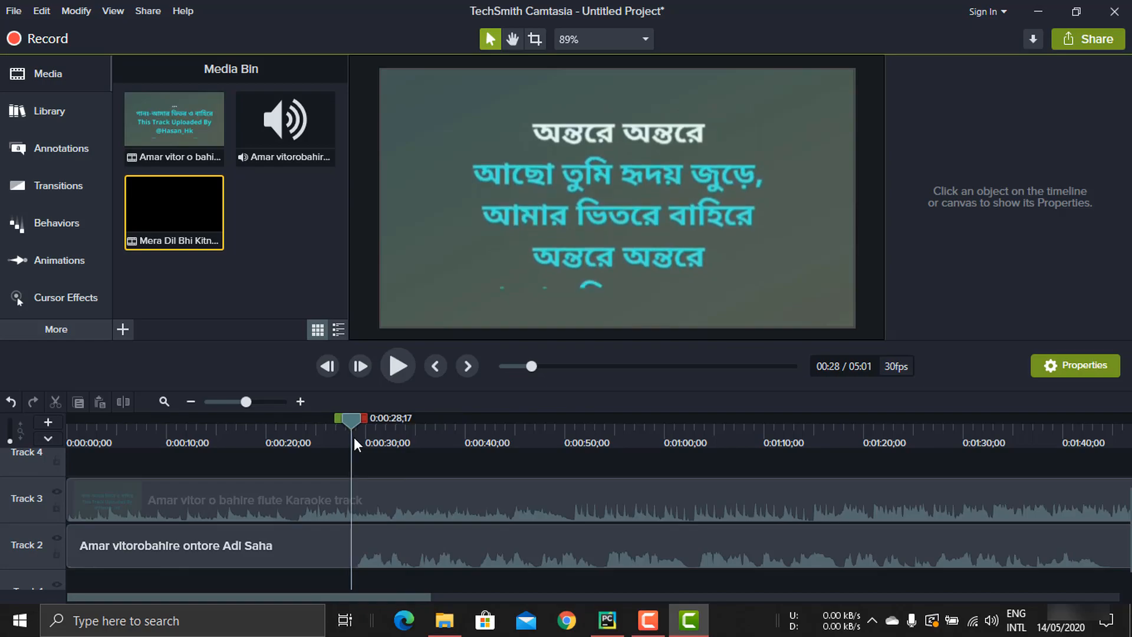
pyautogui.click(357, 556)
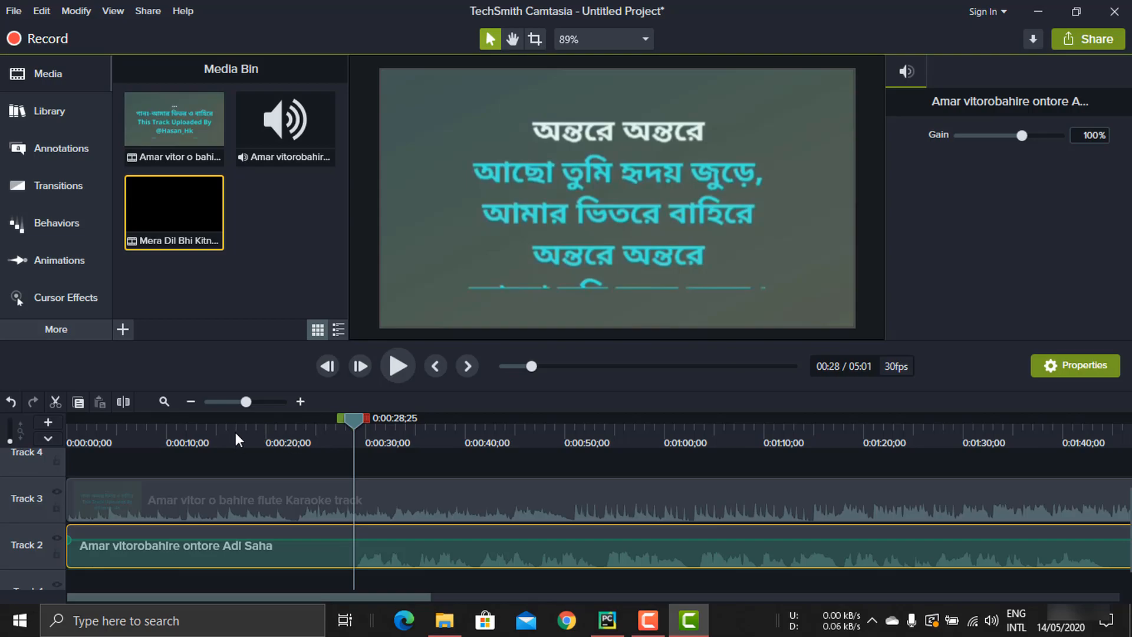
pyautogui.click(178, 441)
pyautogui.click(397, 366)
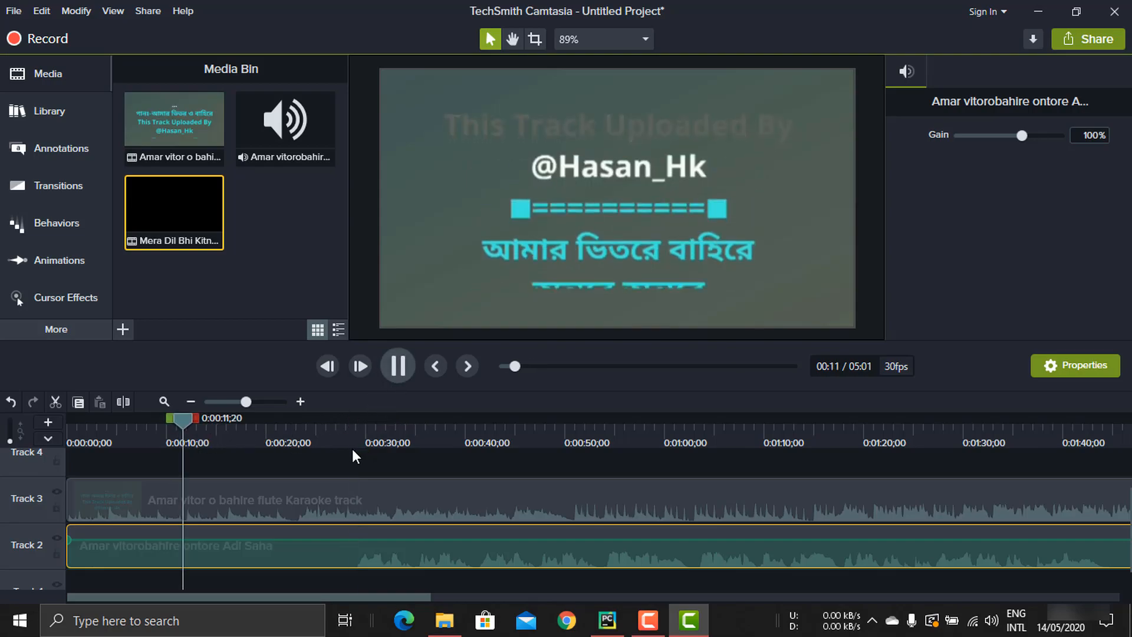
pyautogui.click(399, 371)
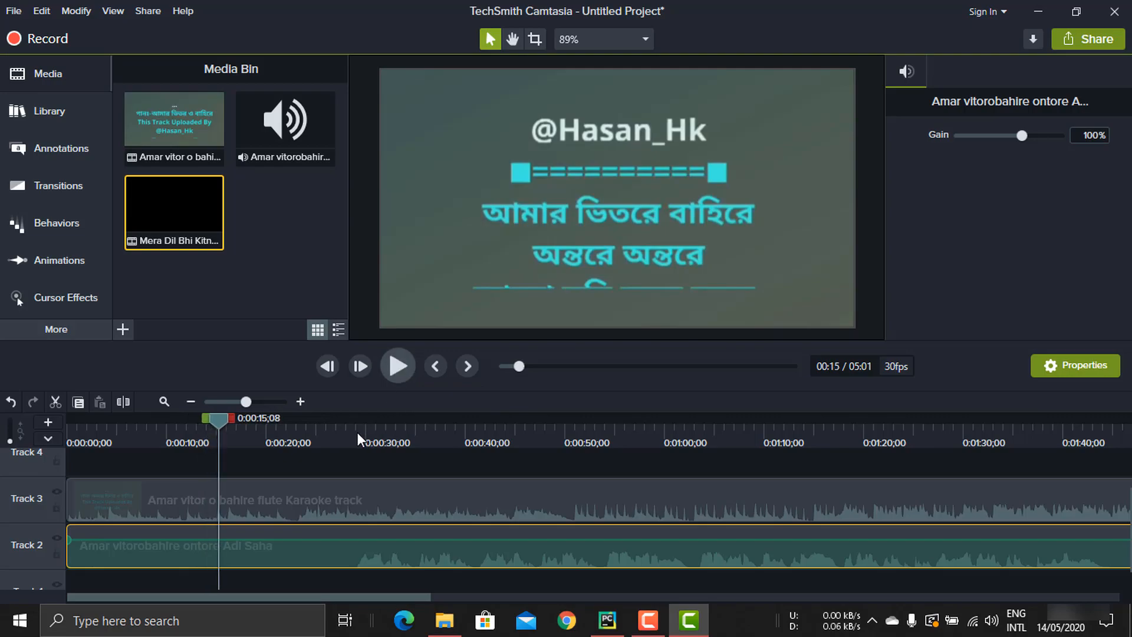
pyautogui.click(351, 438)
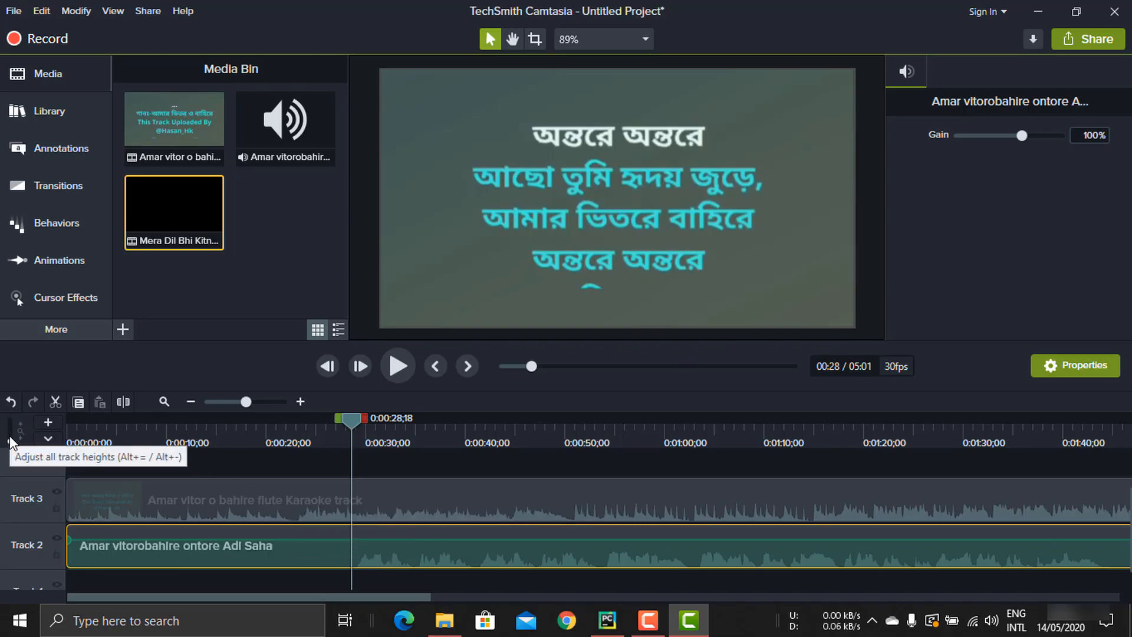
# - Increase all track heights, and raise the Track 2 vocal clip's volume with its audio line and a gain of 114%
pyautogui.moveTo(8, 435); pyautogui.dragTo(10, 433)
pyautogui.scroll(2, 413, 551)
pyautogui.scroll(-1, 444, 548)
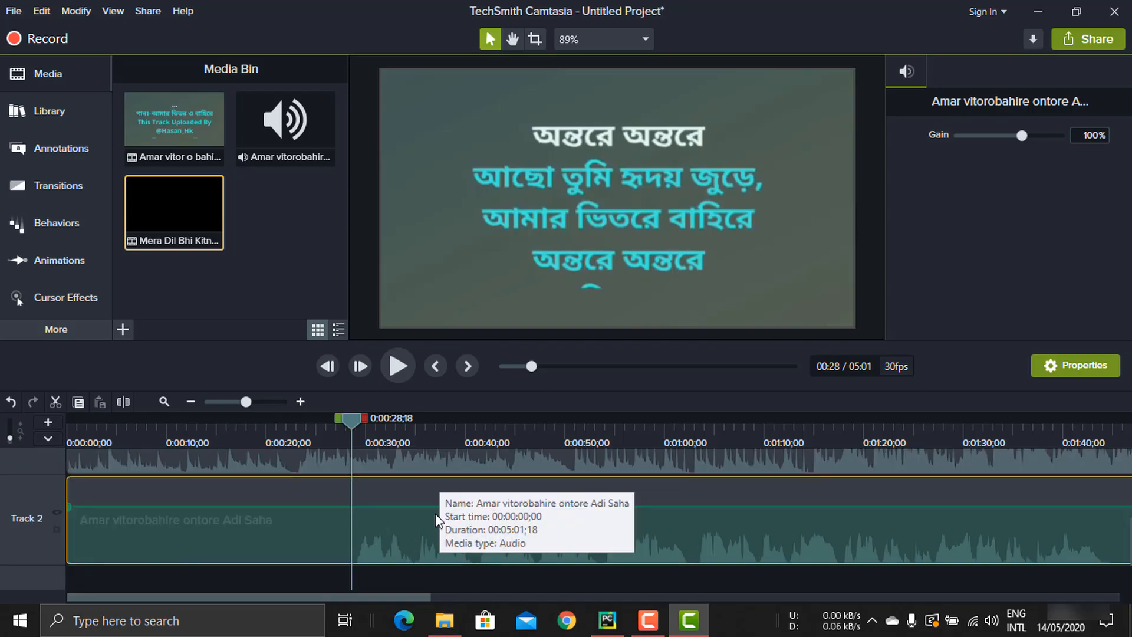
pyautogui.moveTo(444, 506)
pyautogui.mouseDown()
pyautogui.moveTo(448, 485)
pyautogui.moveTo(451, 499)
pyautogui.mouseUp()
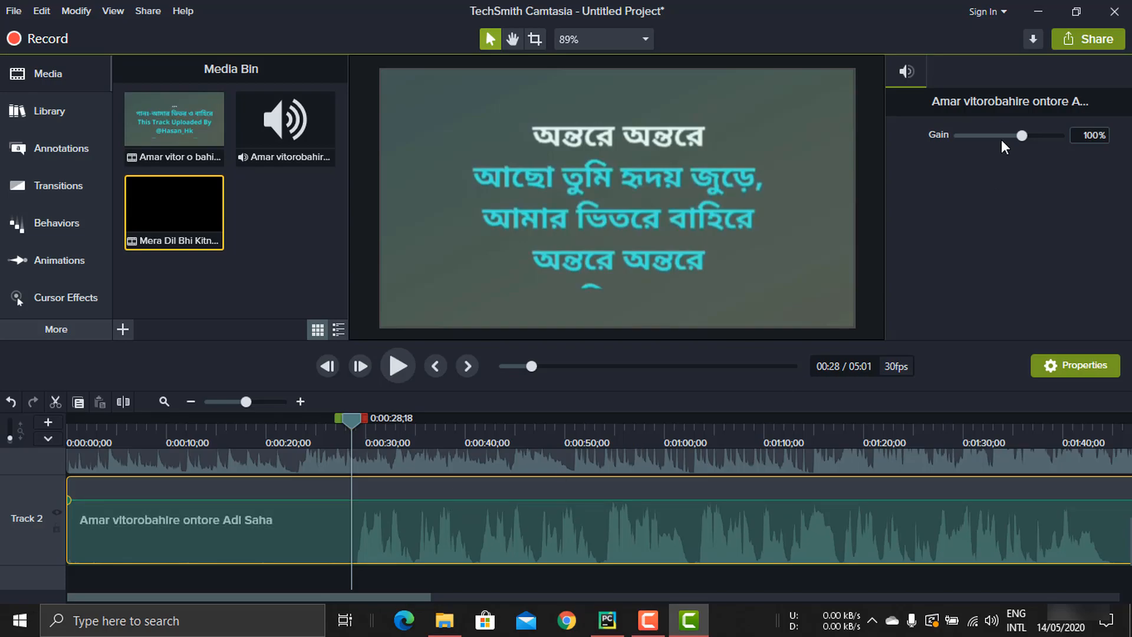
pyautogui.moveTo(1025, 133)
pyautogui.mouseDown()
pyautogui.moveTo(1037, 132)
pyautogui.moveTo(1027, 133)
pyautogui.mouseUp()
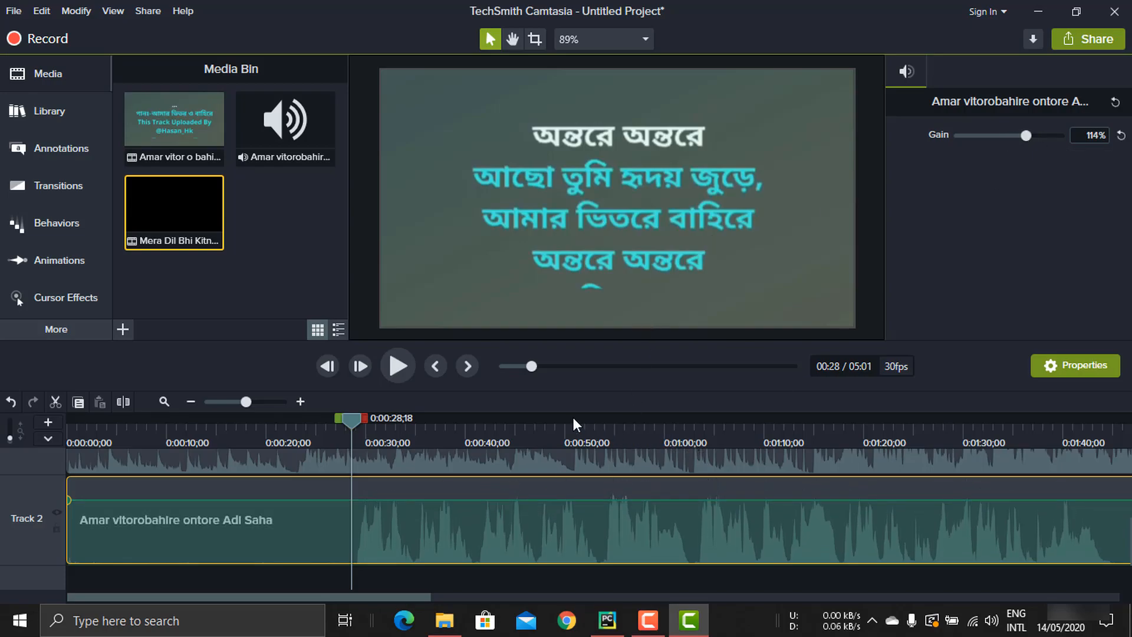
# - Play the timeline from 0:00:28;18 to 0:00:34;19, and examine the waveforms of the karaoke and vocal clips
pyautogui.scroll(2, 278, 482)
pyautogui.scroll(-2, 278, 481)
pyautogui.click(397, 369)
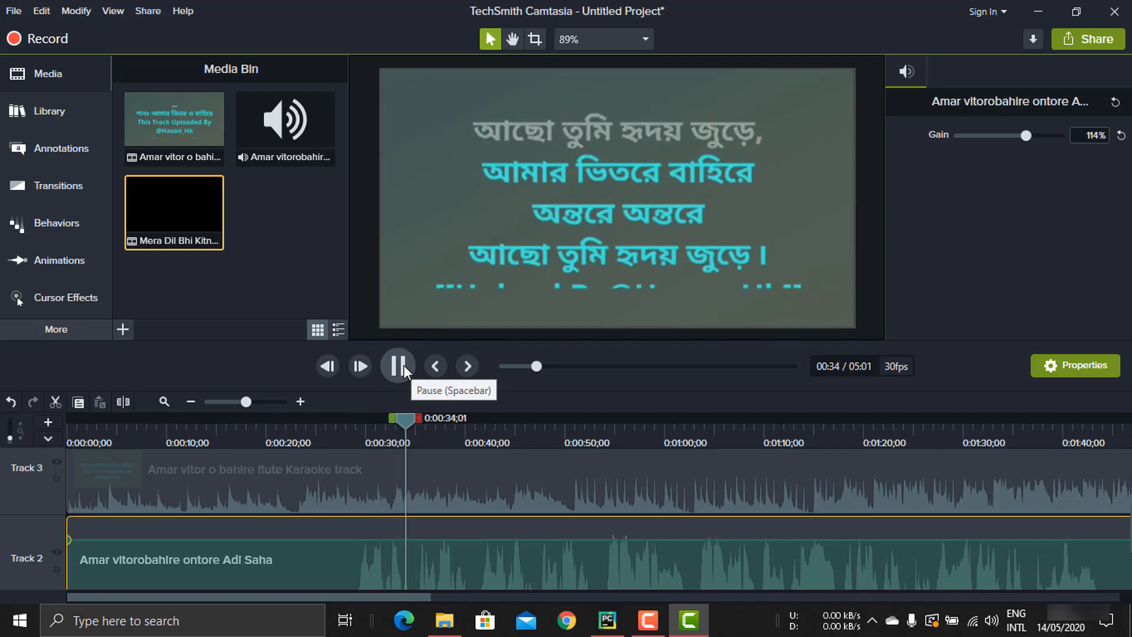
pyautogui.click(405, 365)
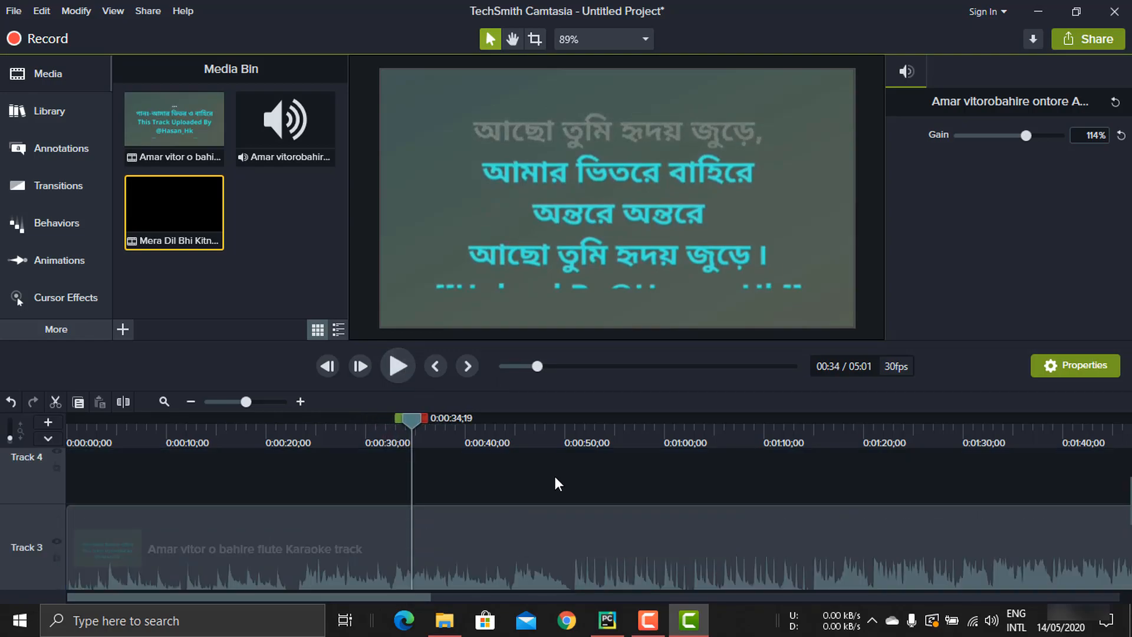
pyautogui.click(345, 471)
pyautogui.click(336, 547)
pyautogui.scroll(-1, 433, 530)
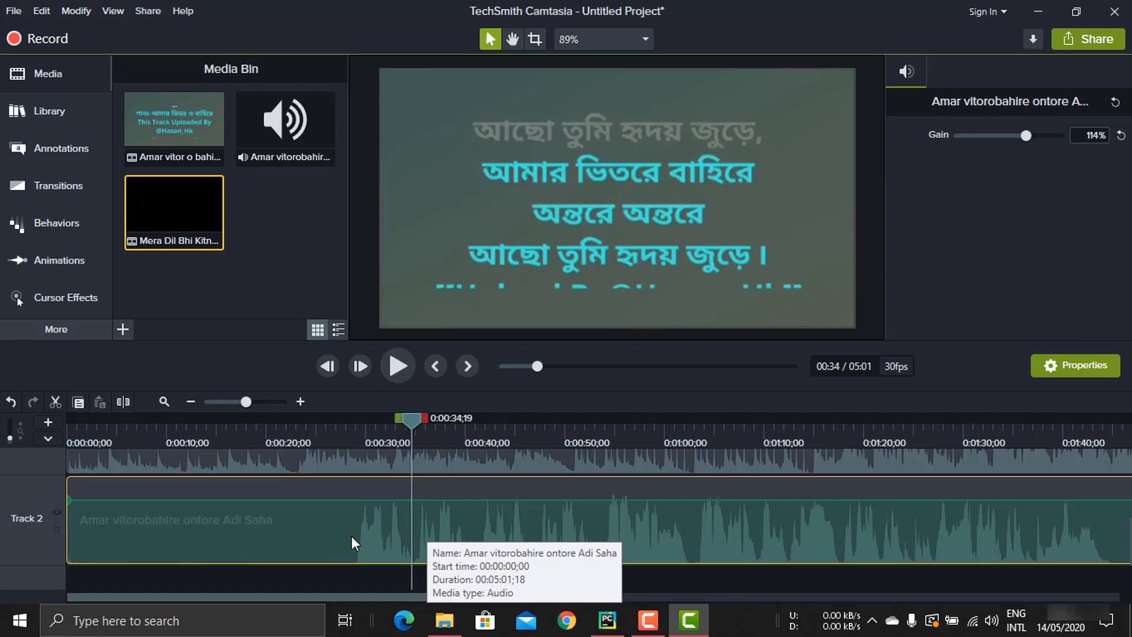
pyautogui.scroll(1, 596, 557)
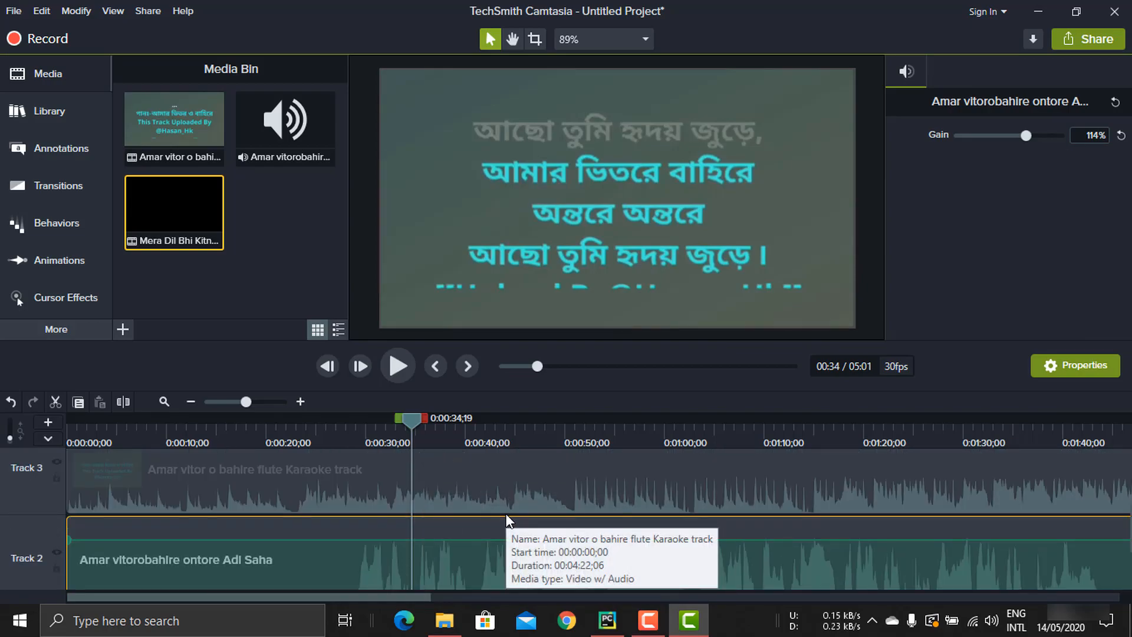
# - Select the timeline range from 0:00:29;20 to 0:00:40;03, shorten it to end at 0:00:37;08, and deselect it
pyautogui.click(362, 428)
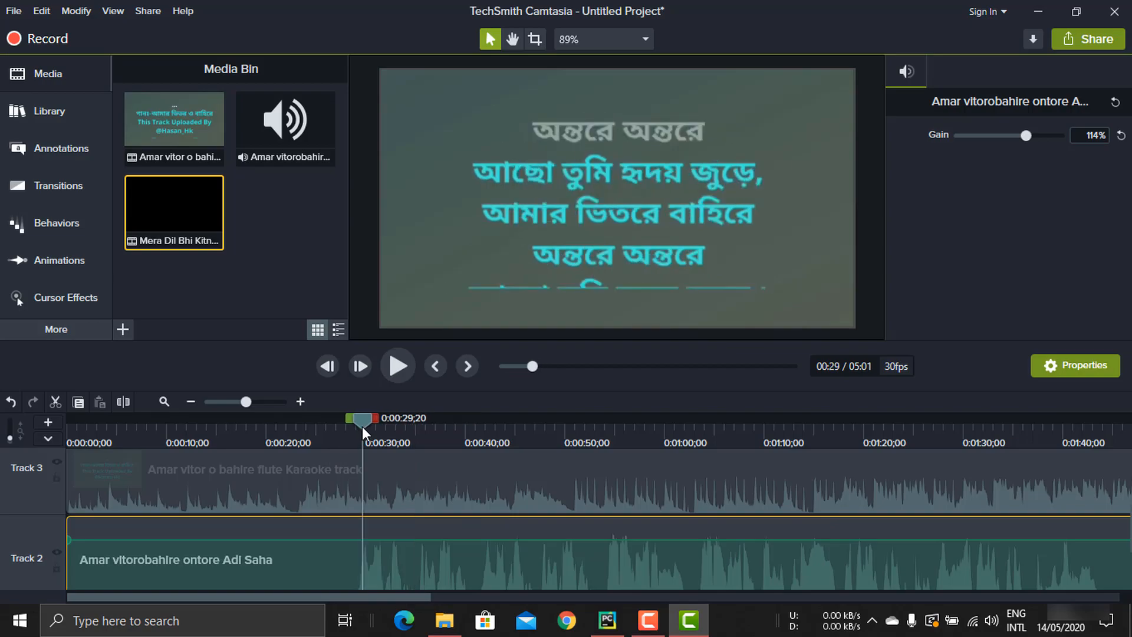
pyautogui.click(412, 486)
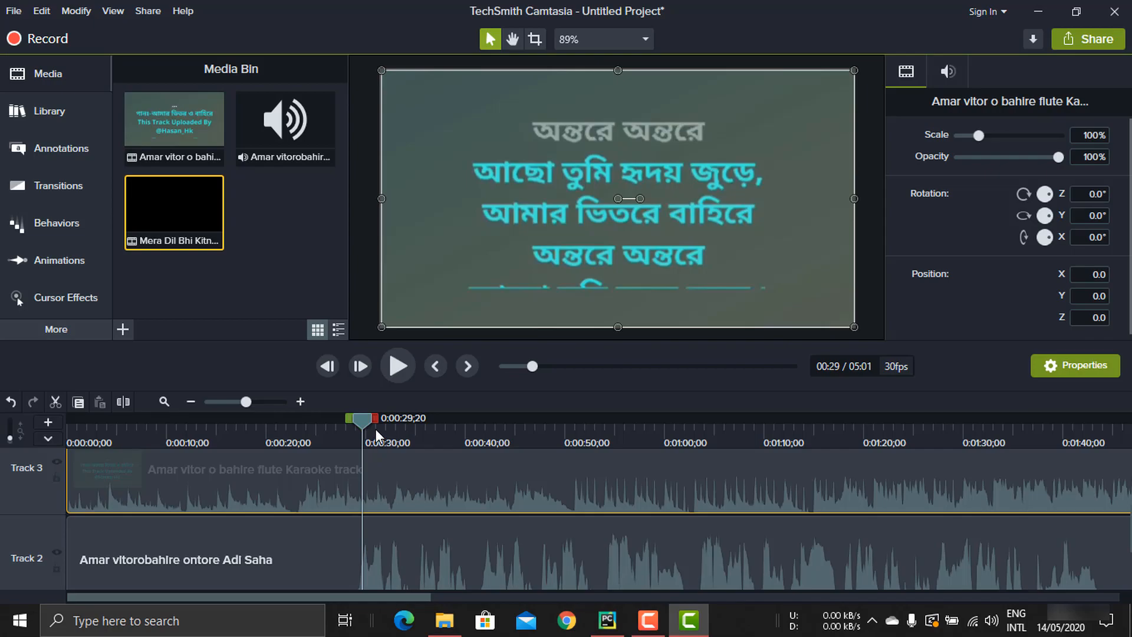
pyautogui.moveTo(373, 419); pyautogui.dragTo(479, 422)
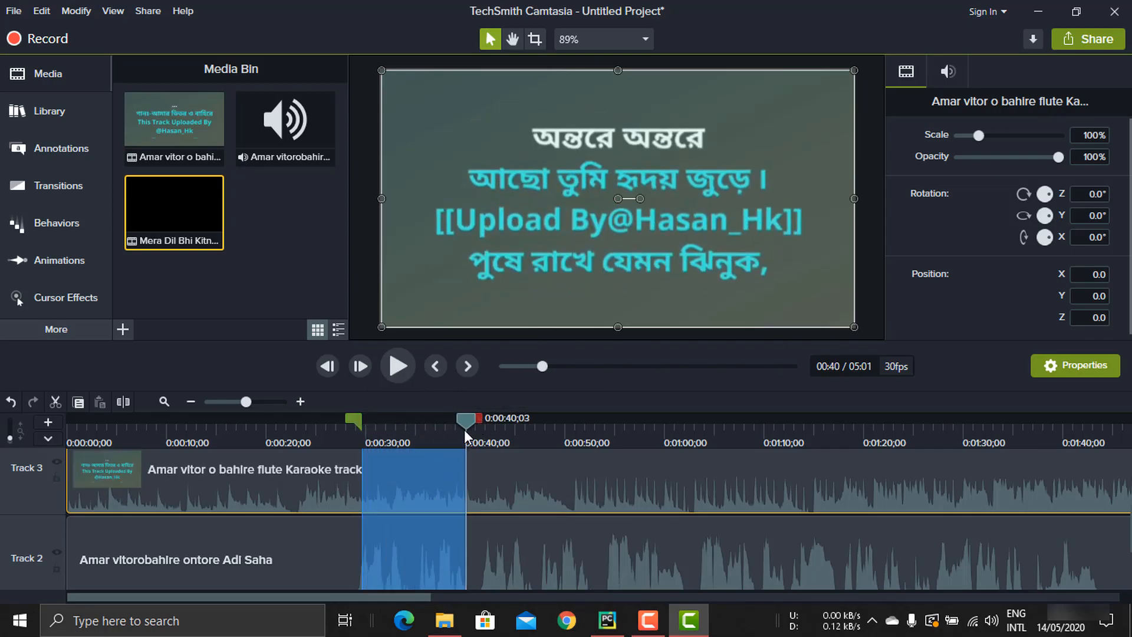
pyautogui.moveTo(474, 418)
pyautogui.mouseDown()
pyautogui.moveTo(370, 423)
pyautogui.moveTo(450, 417)
pyautogui.mouseUp()
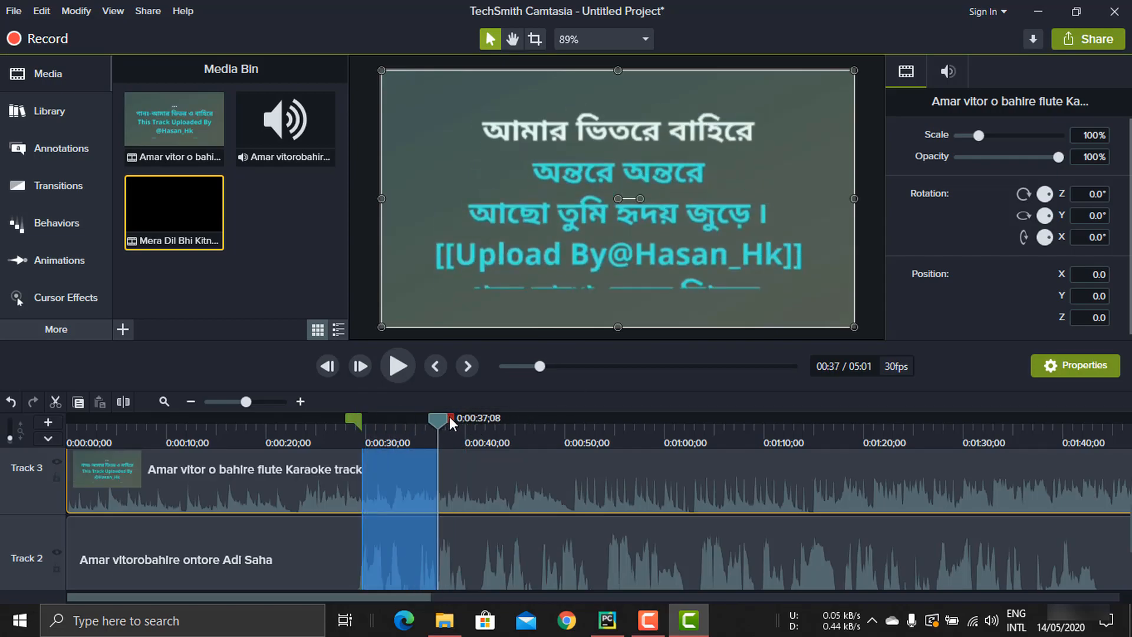
pyautogui.rightClick(418, 470)
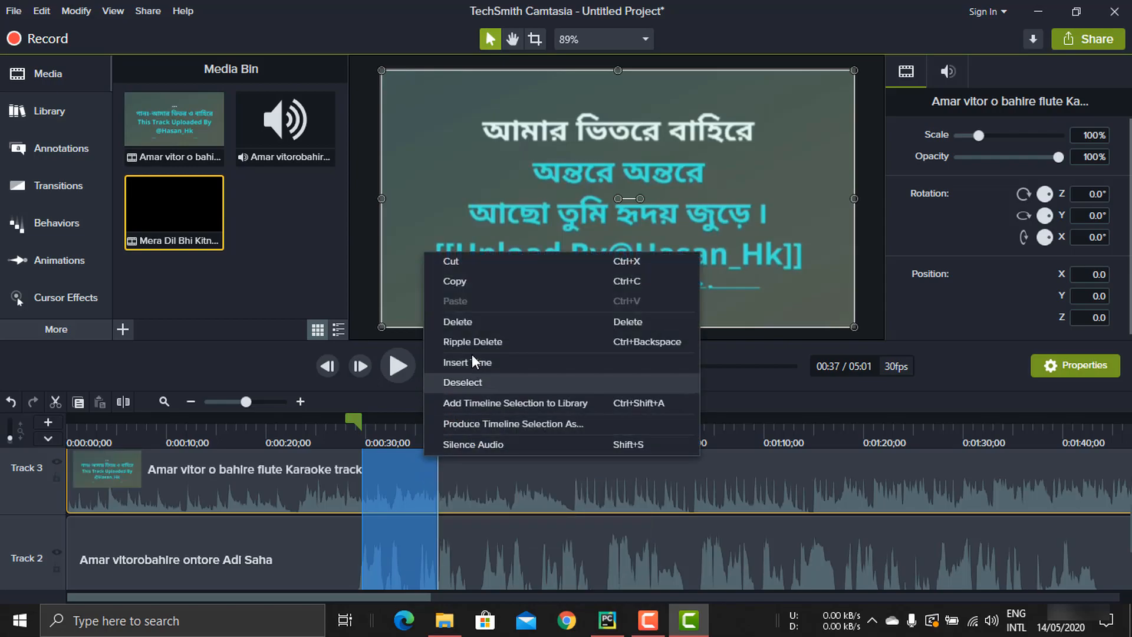
pyautogui.click(500, 382)
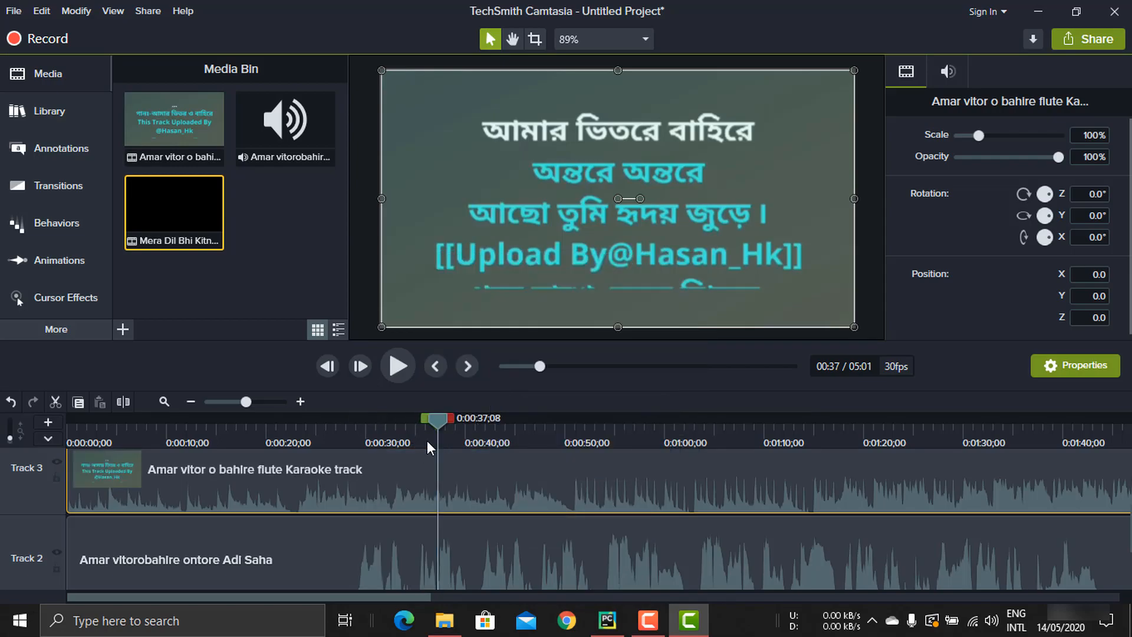
# - Select the timeline range from 0:00:19;12 to 0:00:27;09 and ripple delete it across the tracks
pyautogui.moveTo(434, 420); pyautogui.dragTo(356, 422)
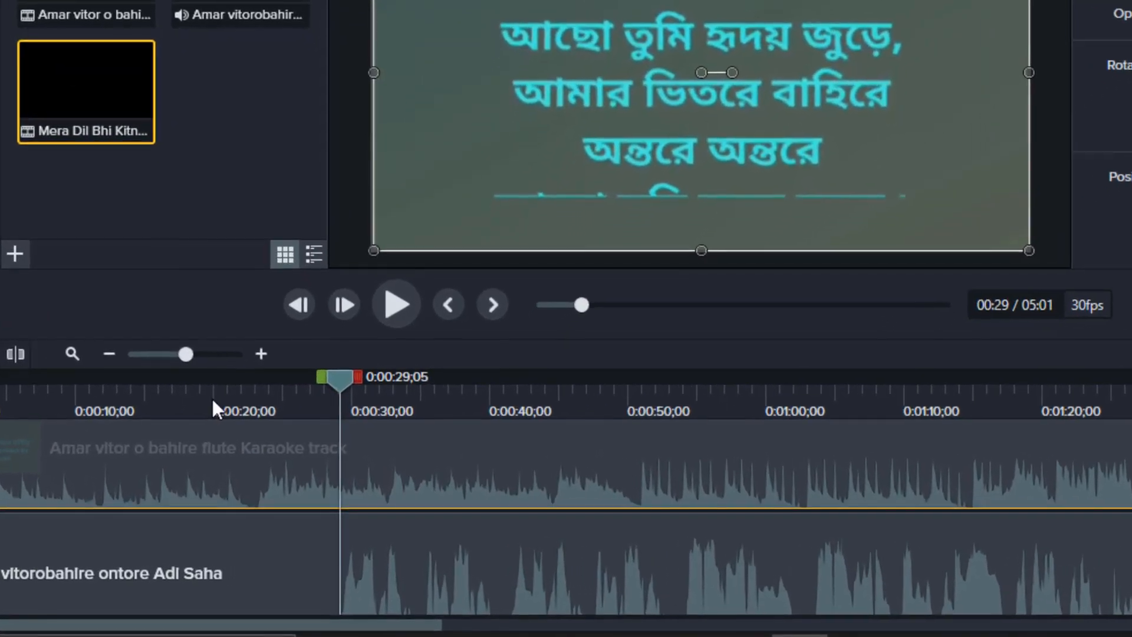
pyautogui.click(204, 398)
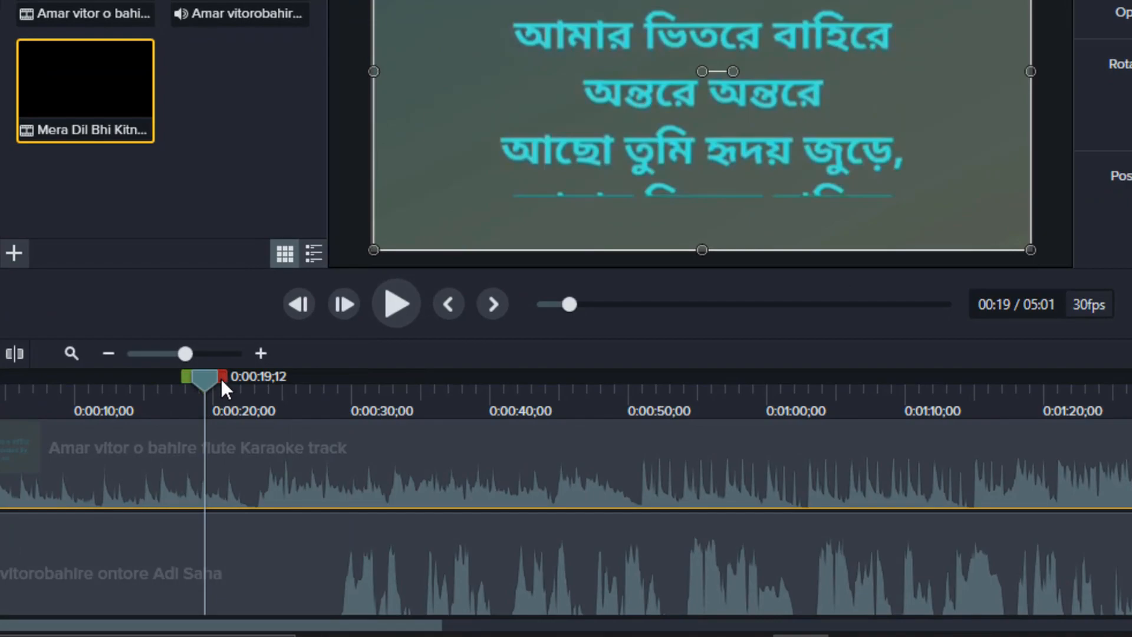
pyautogui.moveTo(222, 382); pyautogui.dragTo(343, 380)
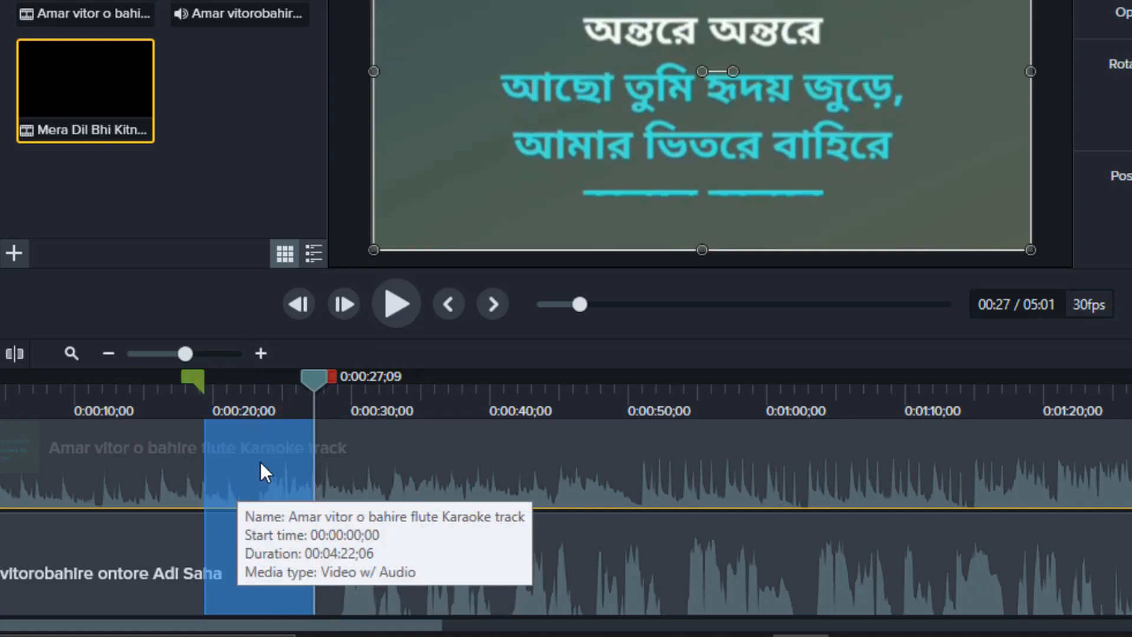
pyautogui.rightClick(283, 437)
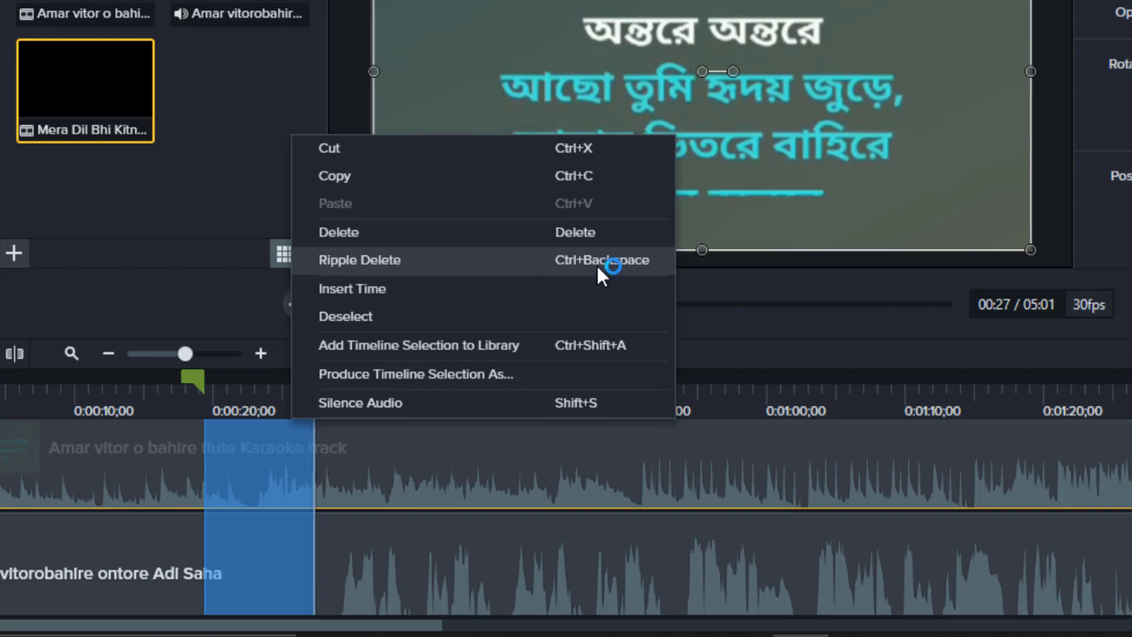
pyautogui.click(453, 263)
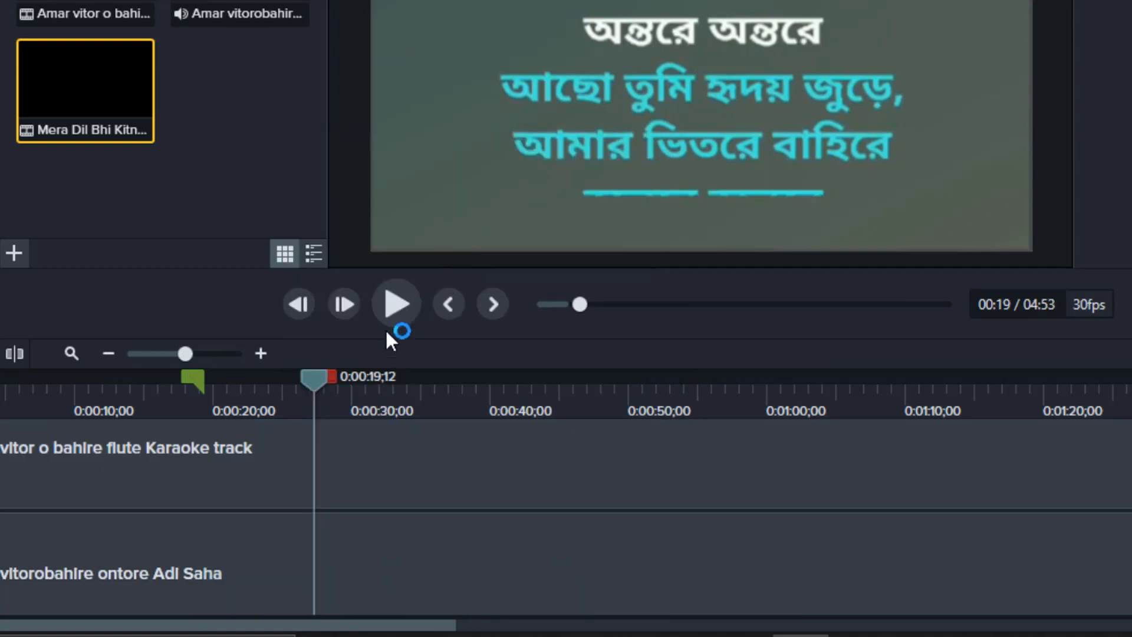
# - Play the timeline across the cut at 0:00:19;12 twice, starting a few seconds before it, to check the transition
pyautogui.click(152, 392)
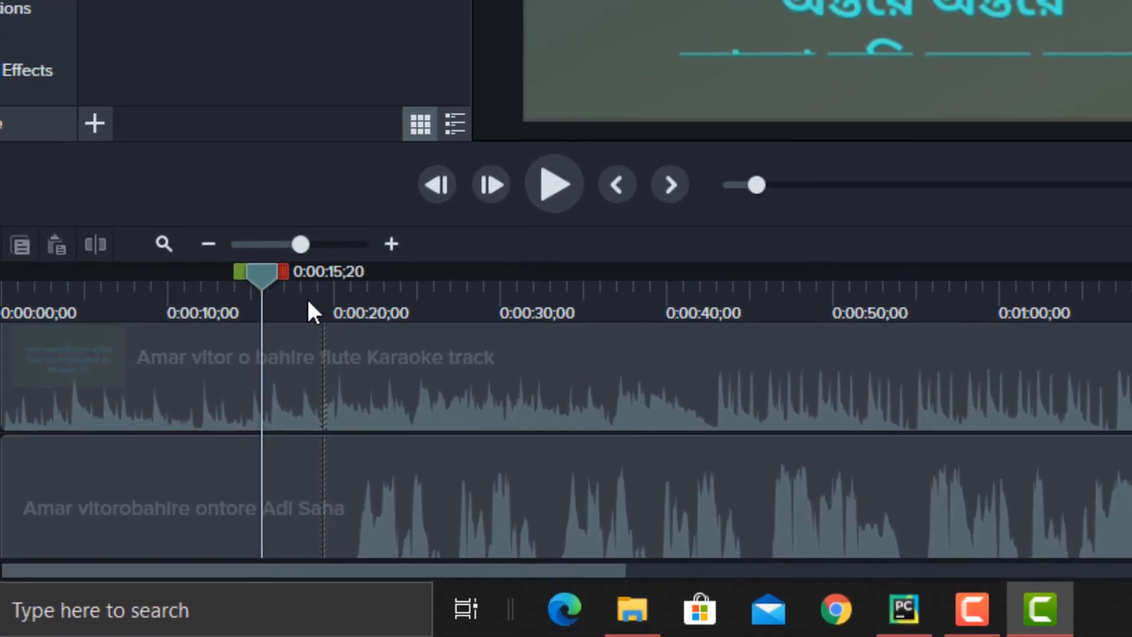
pyautogui.click(291, 311)
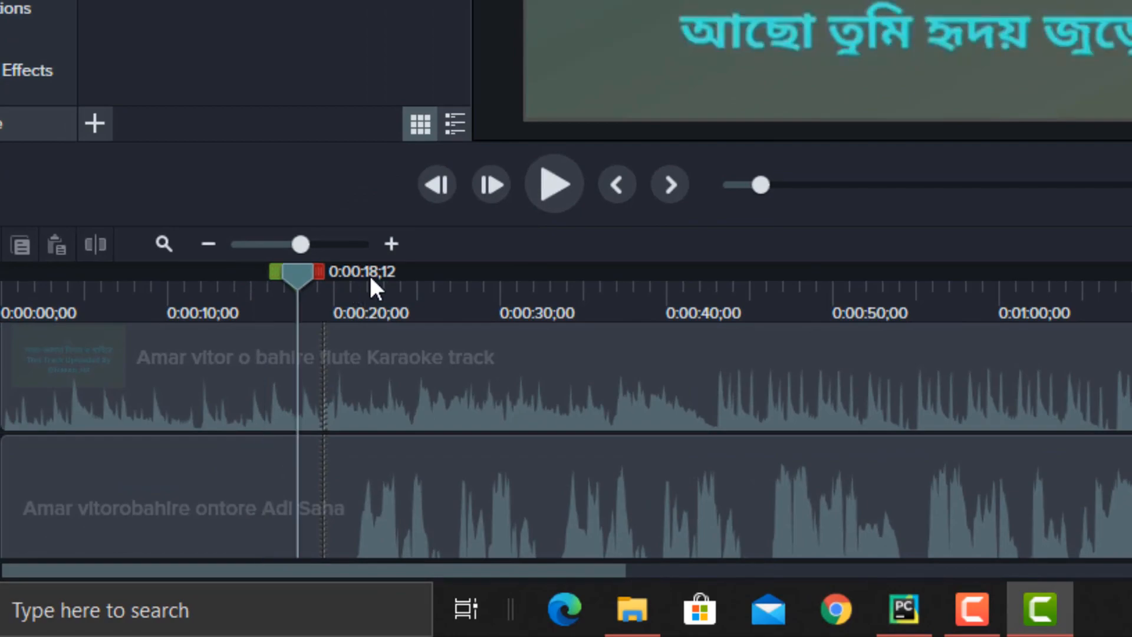
pyautogui.click(549, 186)
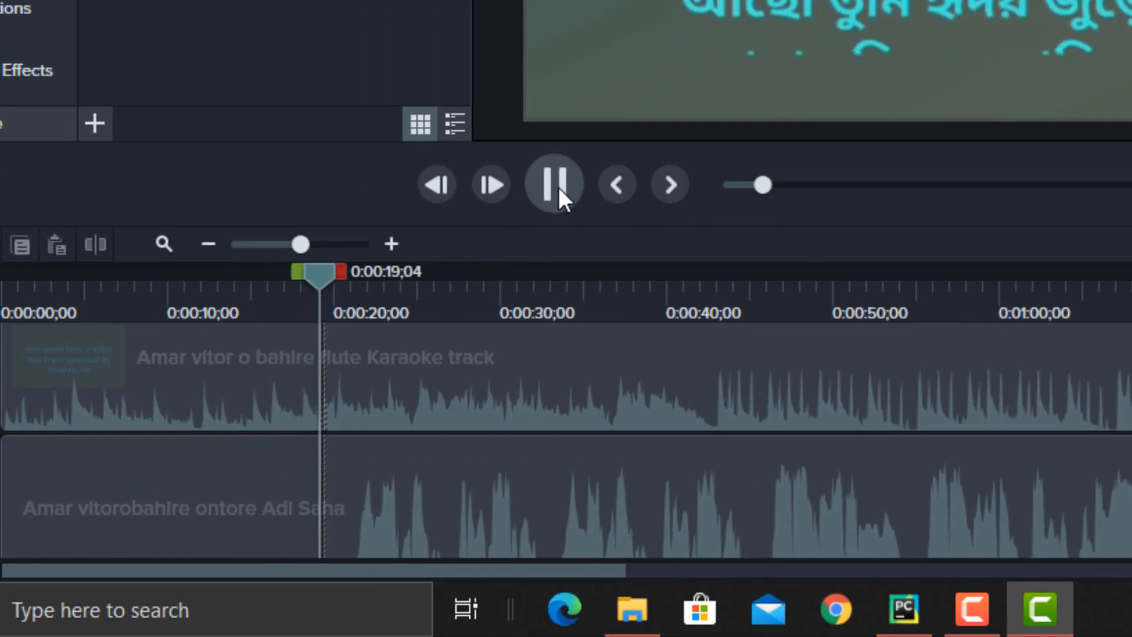
pyautogui.click(238, 298)
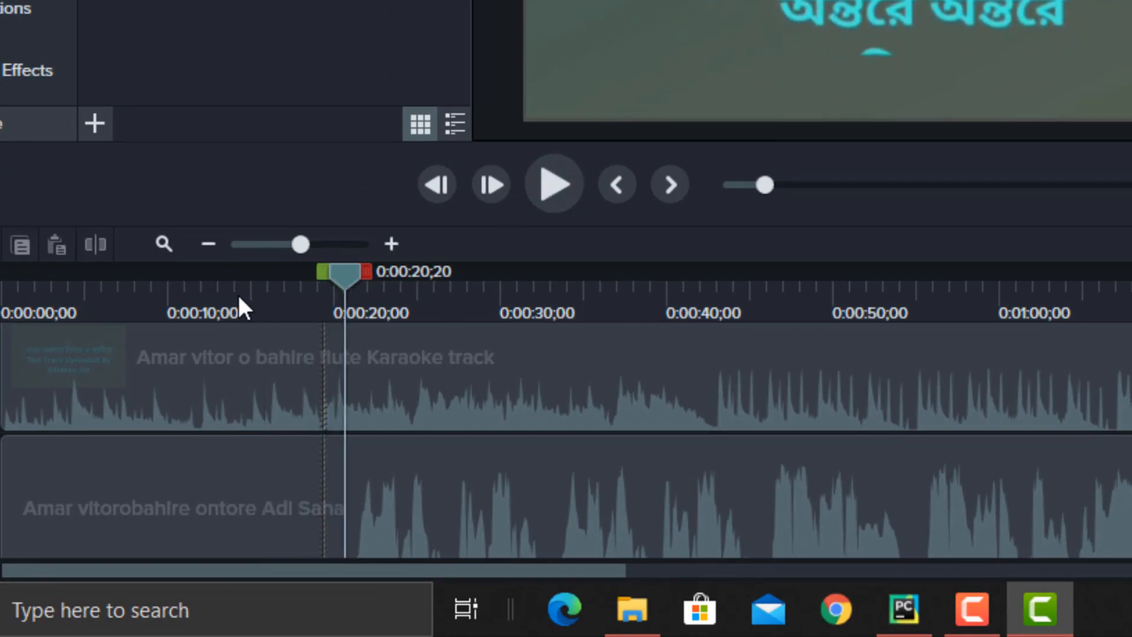
pyautogui.click(548, 195)
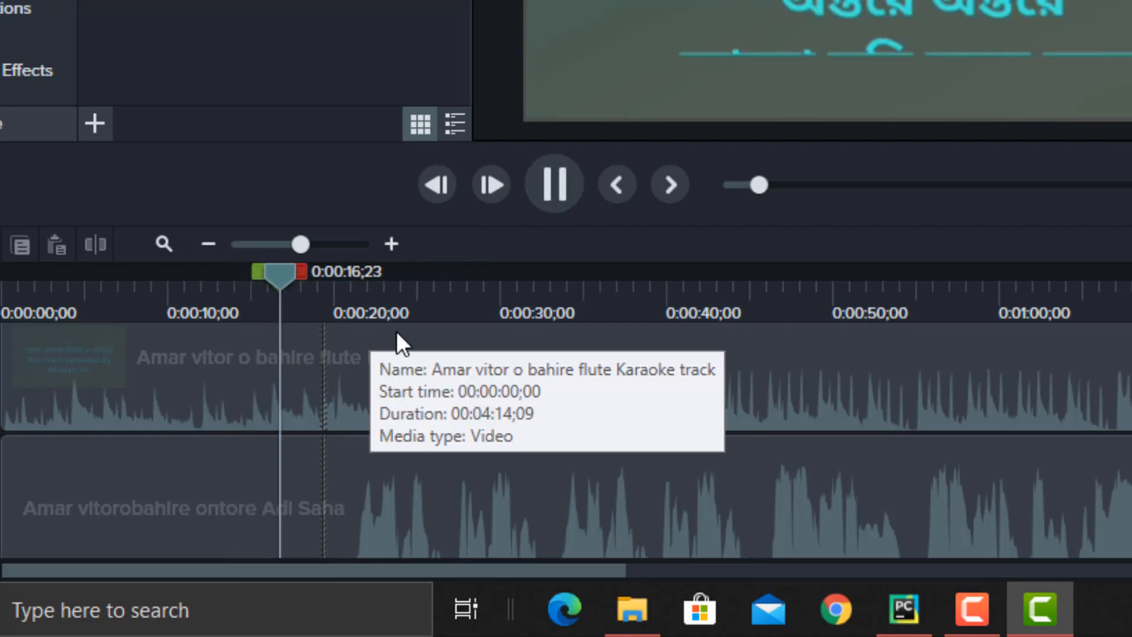
pyautogui.click(557, 184)
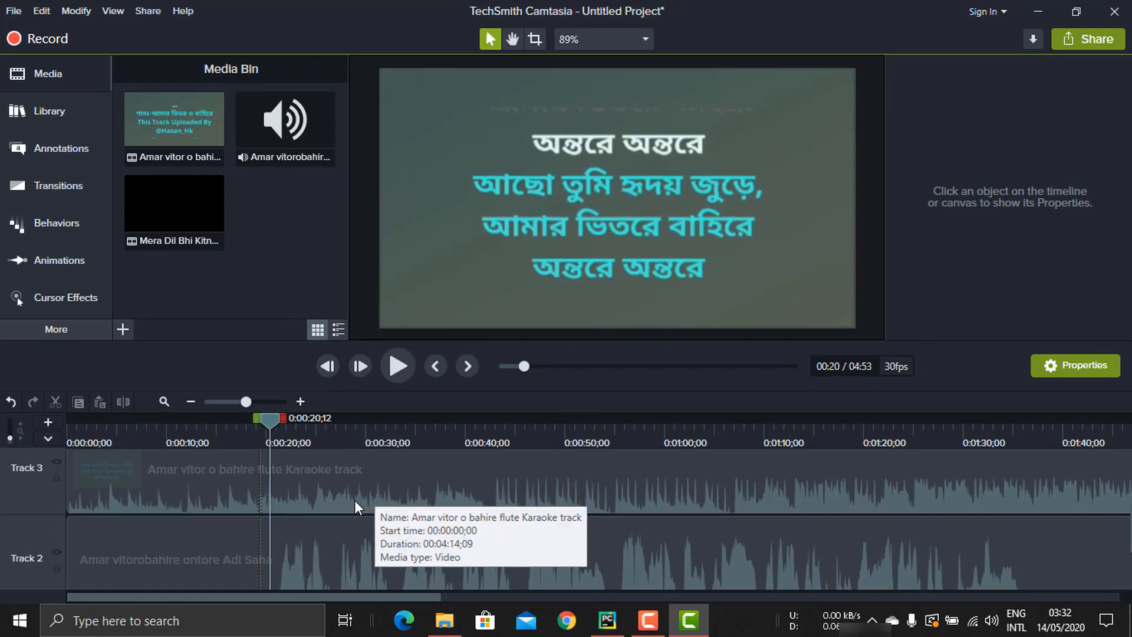
# - Add 1 - Copy.jpg from the Downloads folder to the project on Track 4 at 0:00:20;12, and reduce the track heights
pyautogui.click(445, 619)
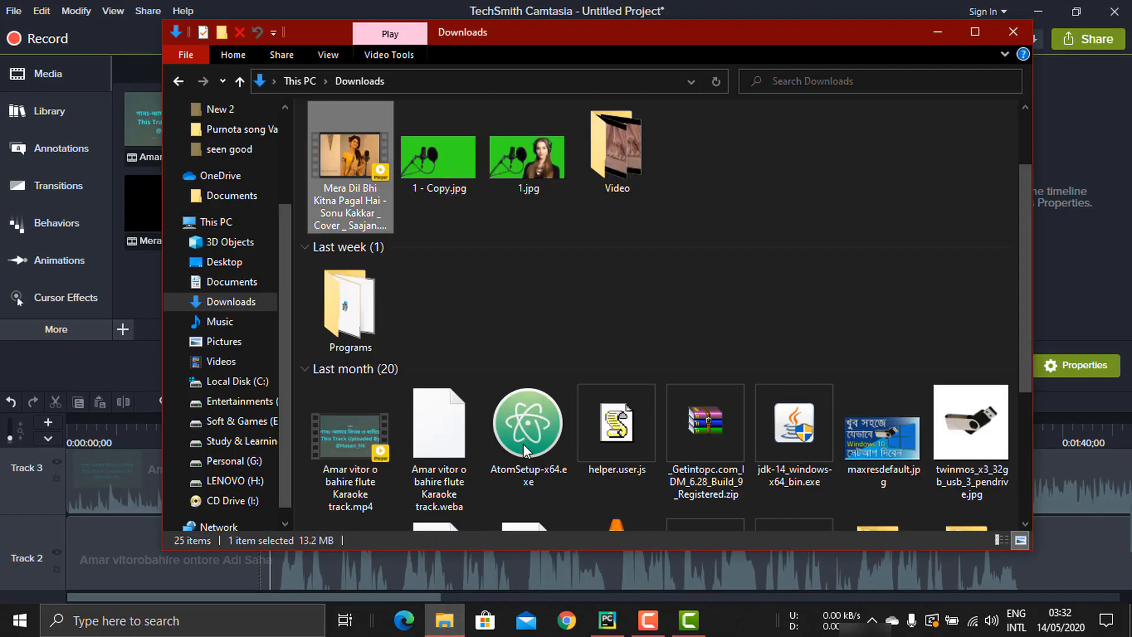
pyautogui.moveTo(454, 159); pyautogui.dragTo(592, 242)
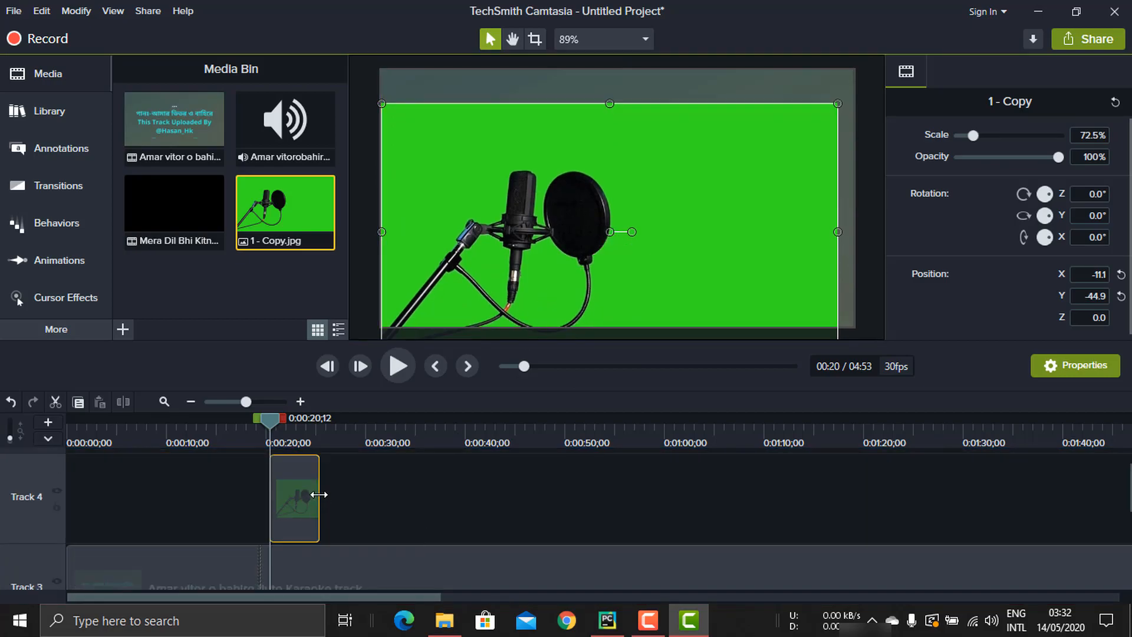
pyautogui.moveTo(278, 420)
pyautogui.mouseDown()
pyautogui.moveTo(321, 420)
pyautogui.moveTo(287, 416)
pyautogui.mouseUp()
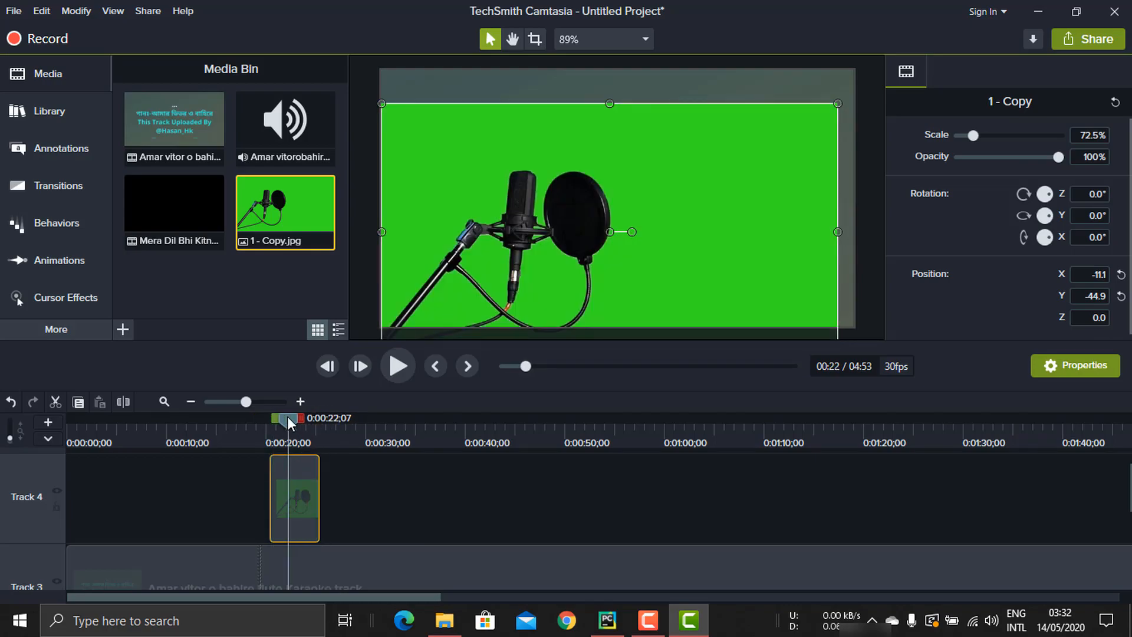
pyautogui.moveTo(8, 436); pyautogui.dragTo(9, 443)
pyautogui.scroll(-2, 451, 504)
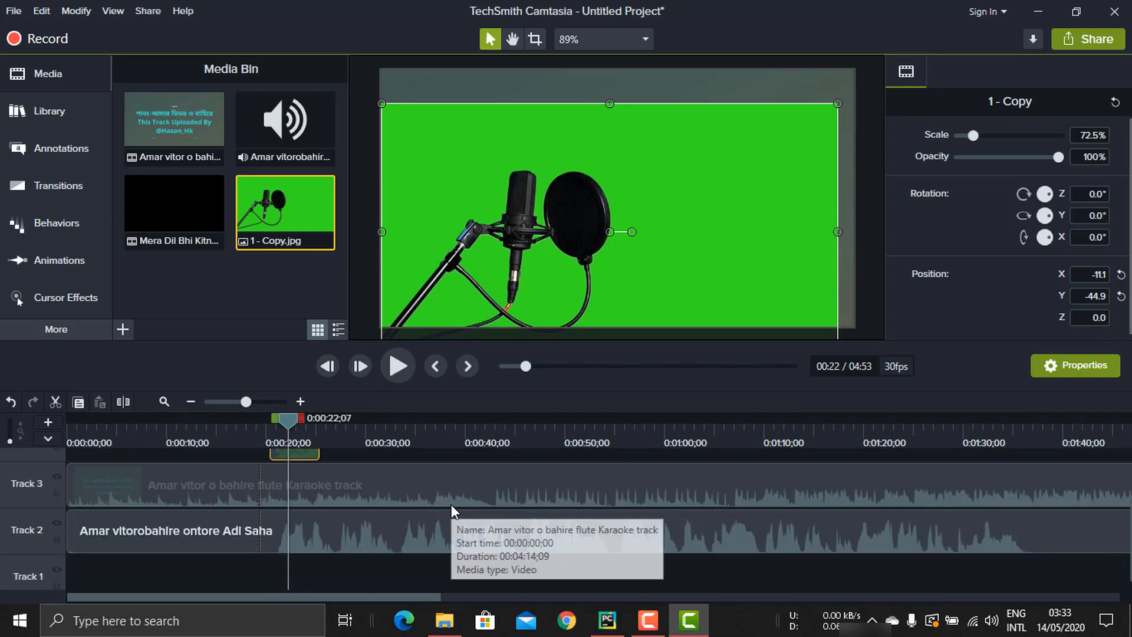
pyautogui.scroll(2, 451, 502)
pyautogui.scroll(-1, 453, 506)
# - Extend the 1 - Copy clip to about 15 seconds, and reposition its image on the canvas to about X 11.2, Y -28.1
pyautogui.moveTo(582, 250); pyautogui.dragTo(615, 270)
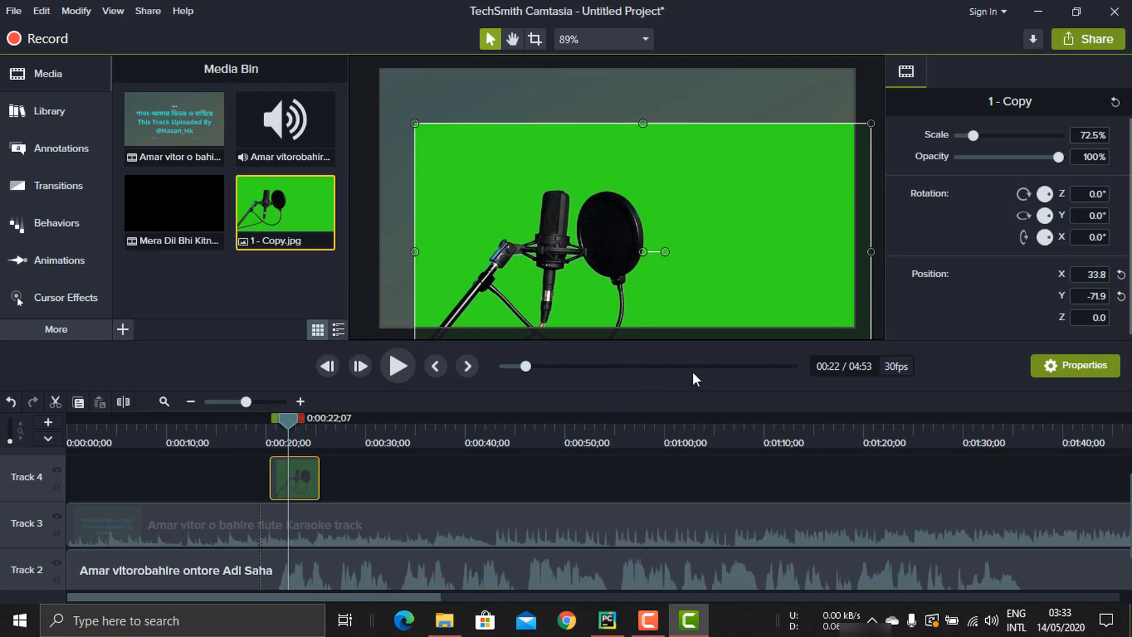
pyautogui.moveTo(319, 476); pyautogui.dragTo(421, 477)
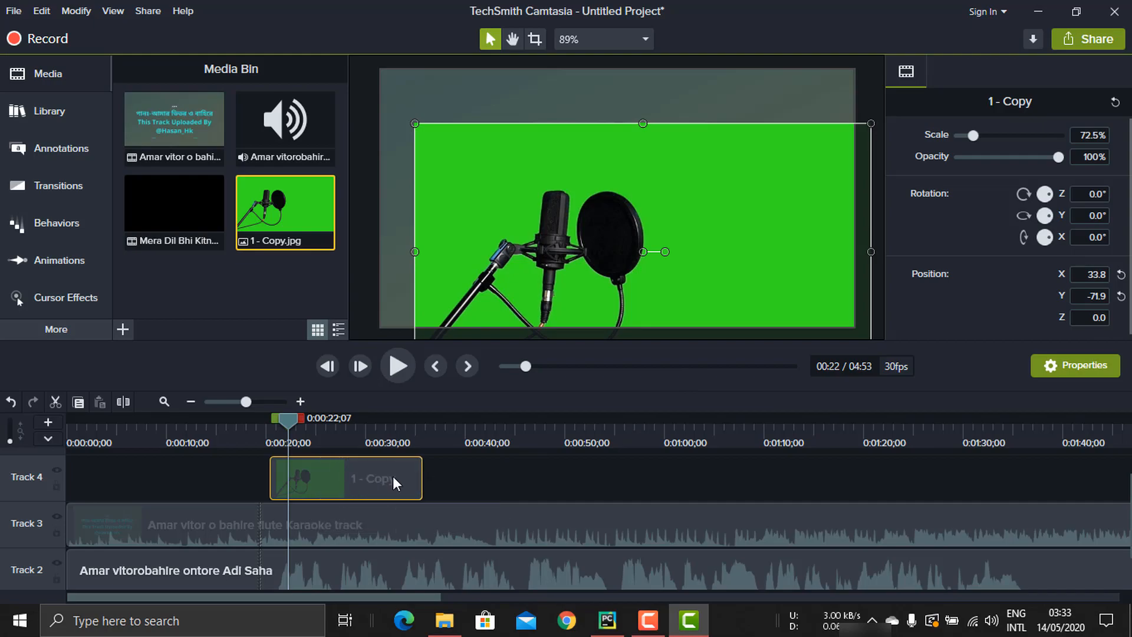
pyautogui.moveTo(282, 420); pyautogui.dragTo(376, 424)
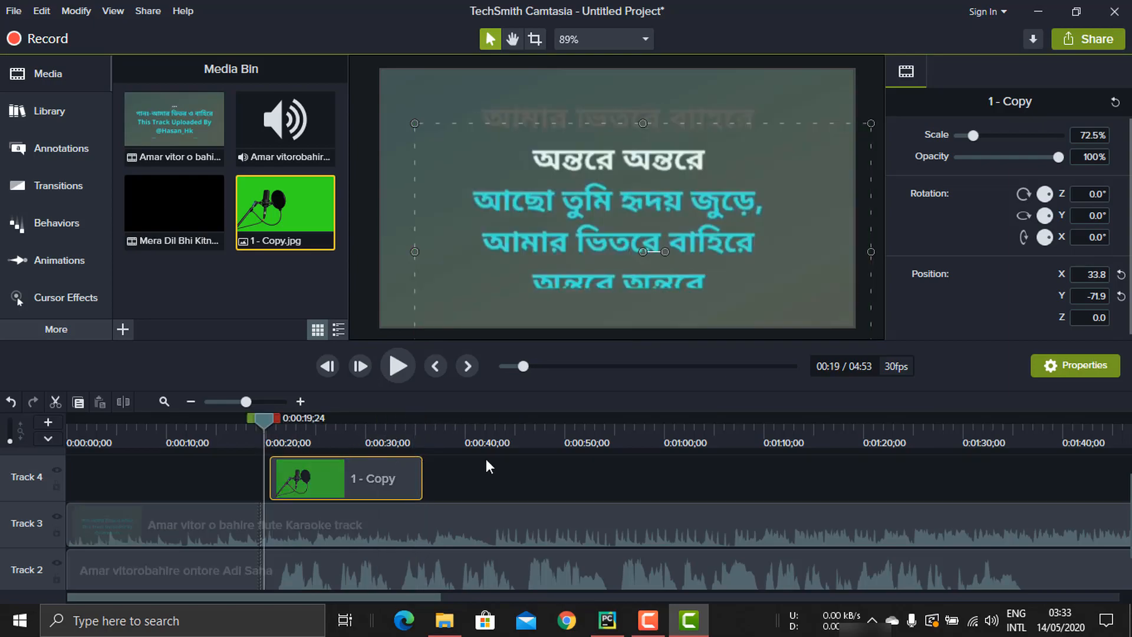
pyautogui.click(317, 434)
pyautogui.moveTo(680, 237); pyautogui.dragTo(675, 197)
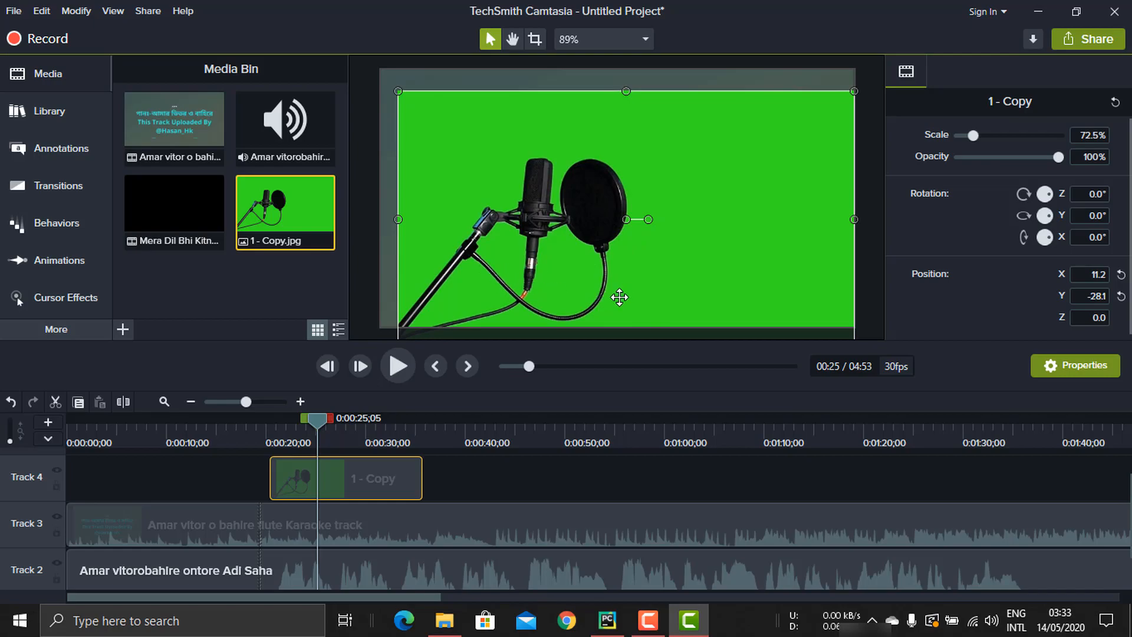
# - Apply the Remove a Color visual effect to the 1 - Copy clip on Track 4 and review its properties
pyautogui.click(89, 330)
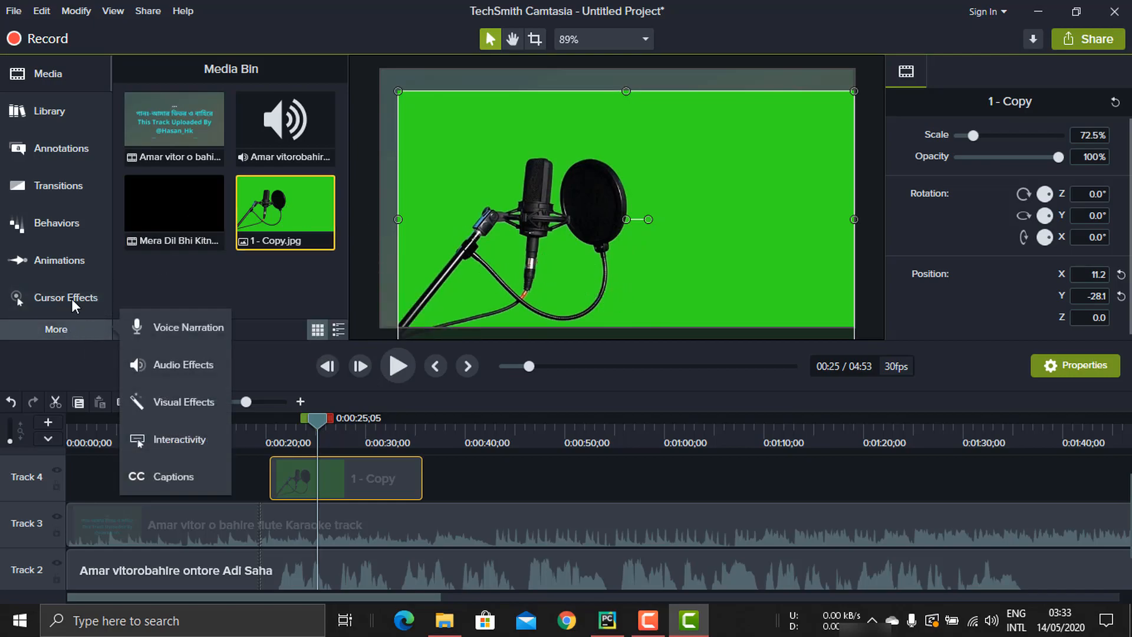
pyautogui.click(55, 328)
pyautogui.click(56, 328)
pyautogui.click(175, 404)
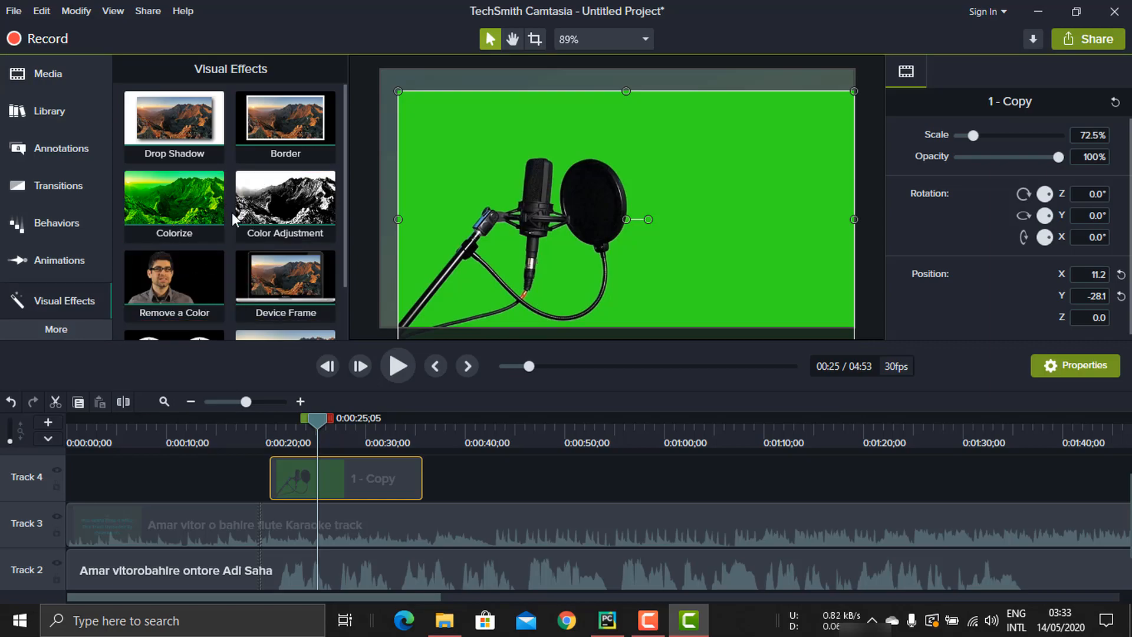
pyautogui.scroll(-1, 233, 220)
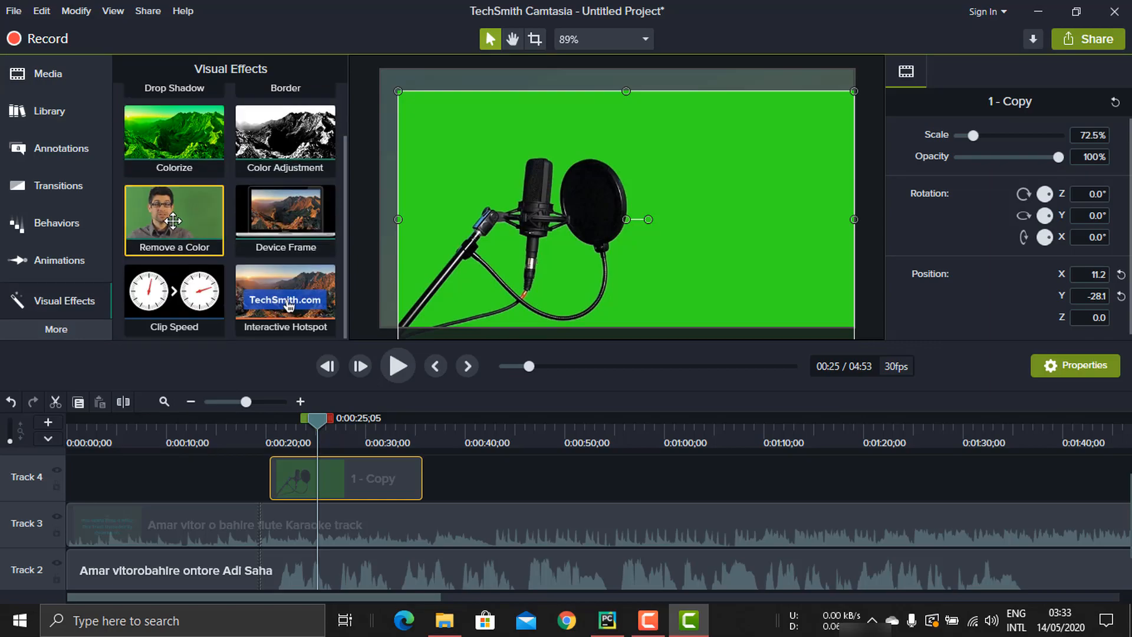
pyautogui.moveTo(171, 219); pyautogui.dragTo(362, 480)
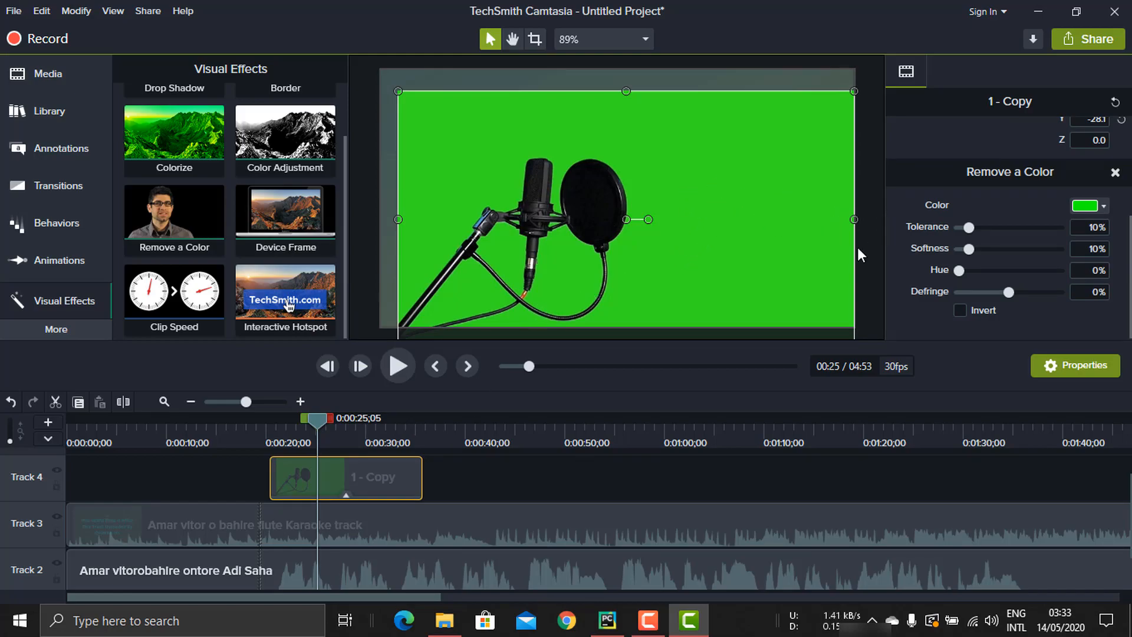
pyautogui.scroll(3, 914, 278)
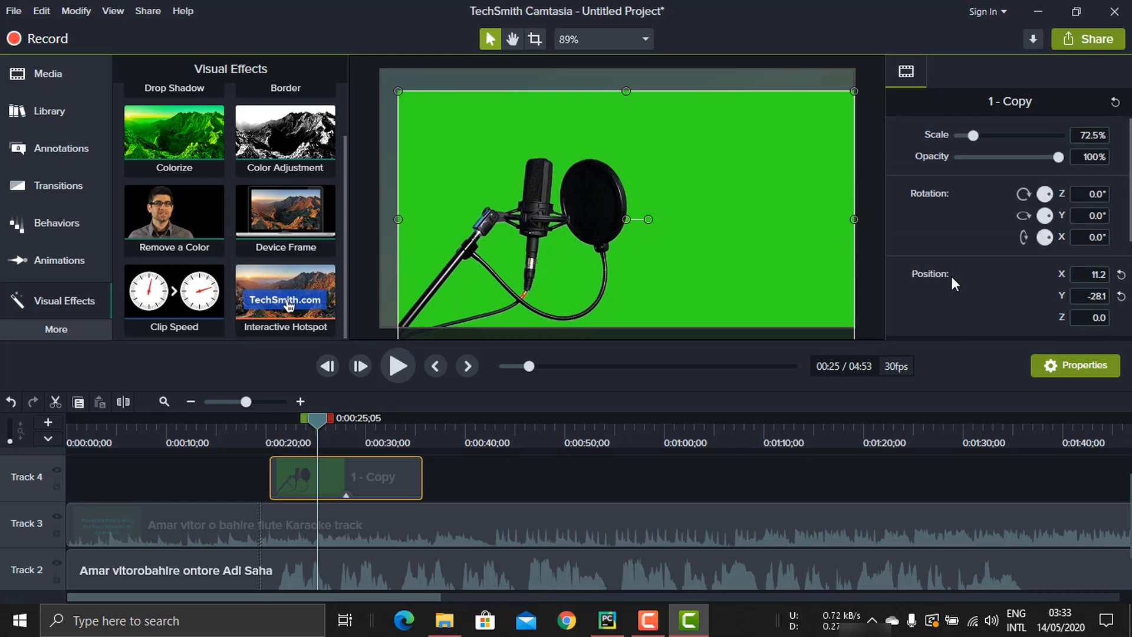
pyautogui.scroll(-2, 980, 265)
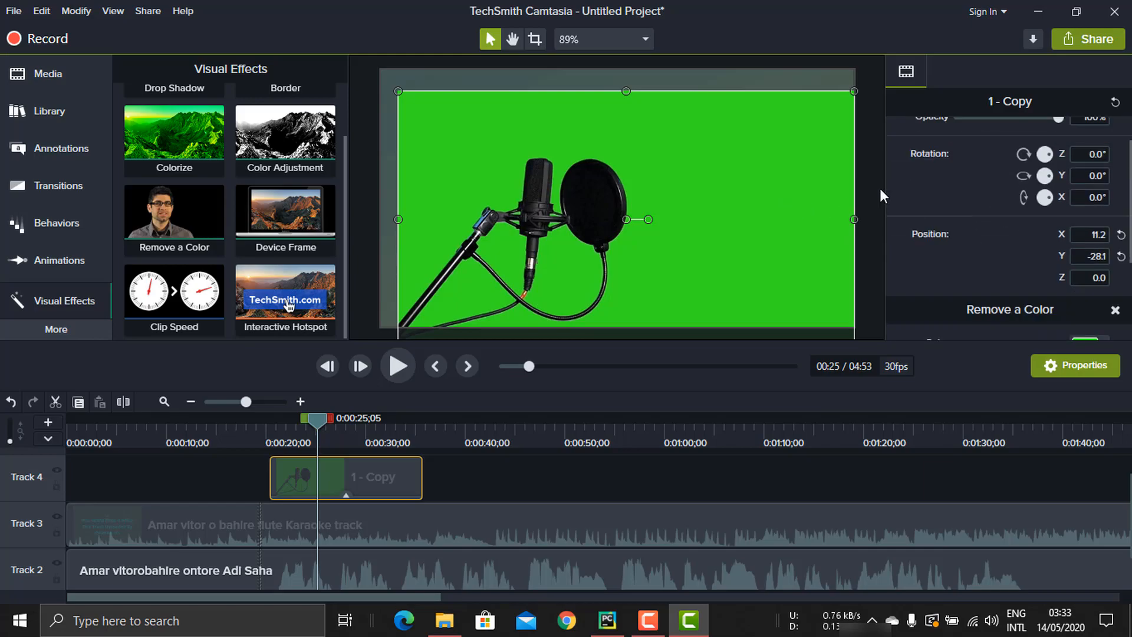
# - Expand the effects of the 1 - Copy clip on the timeline and select its Remove a Color effect
pyautogui.click(345, 497)
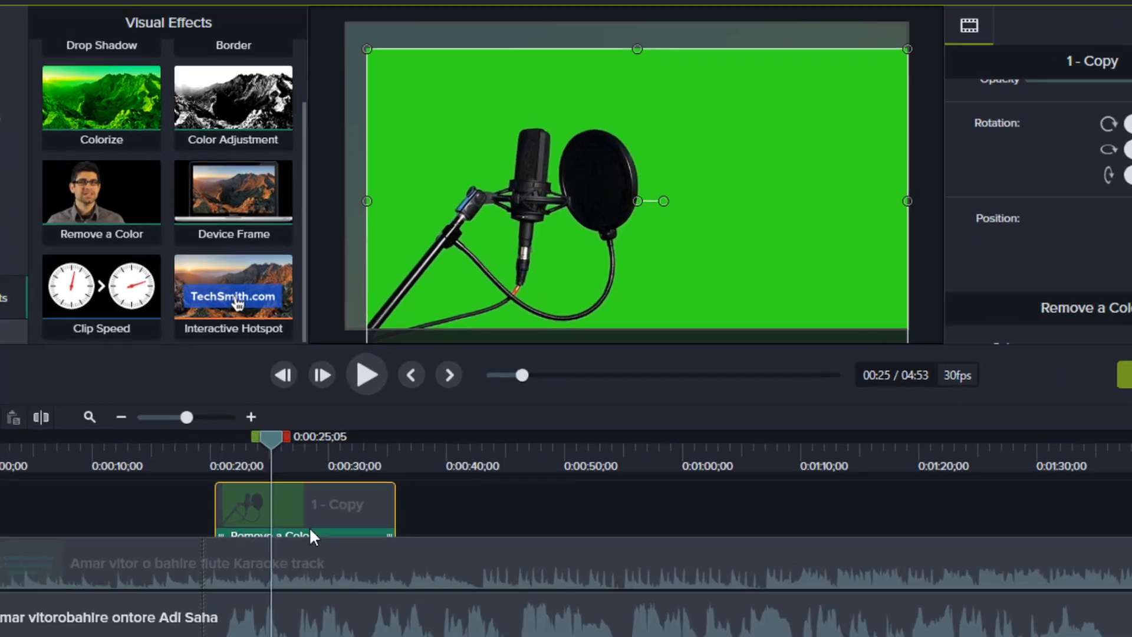
pyautogui.click(370, 491)
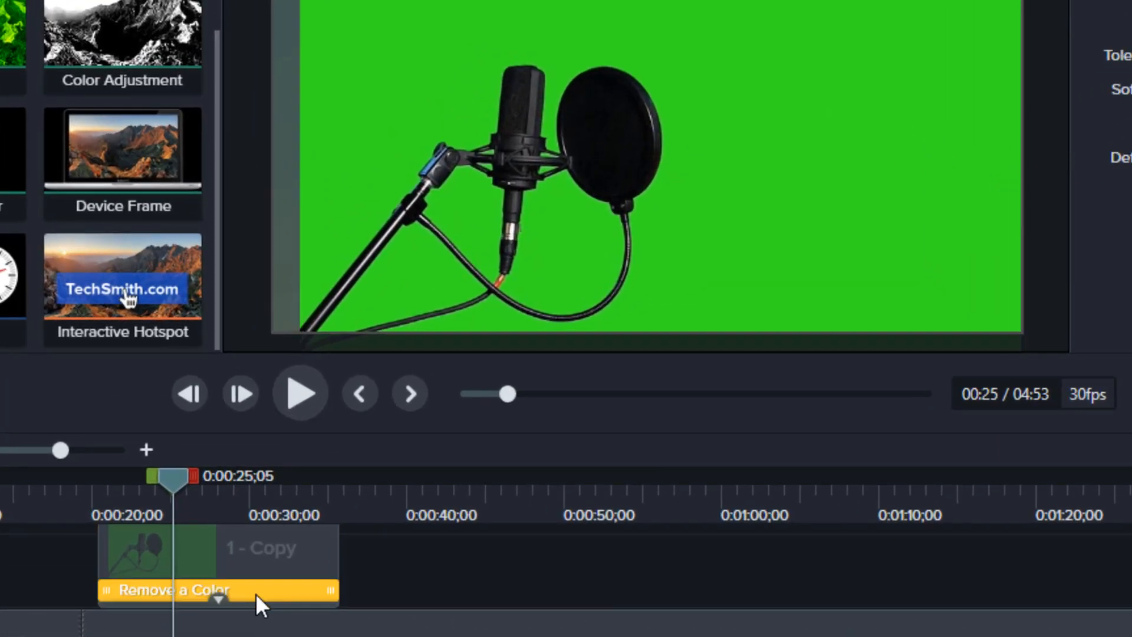
pyautogui.click(218, 598)
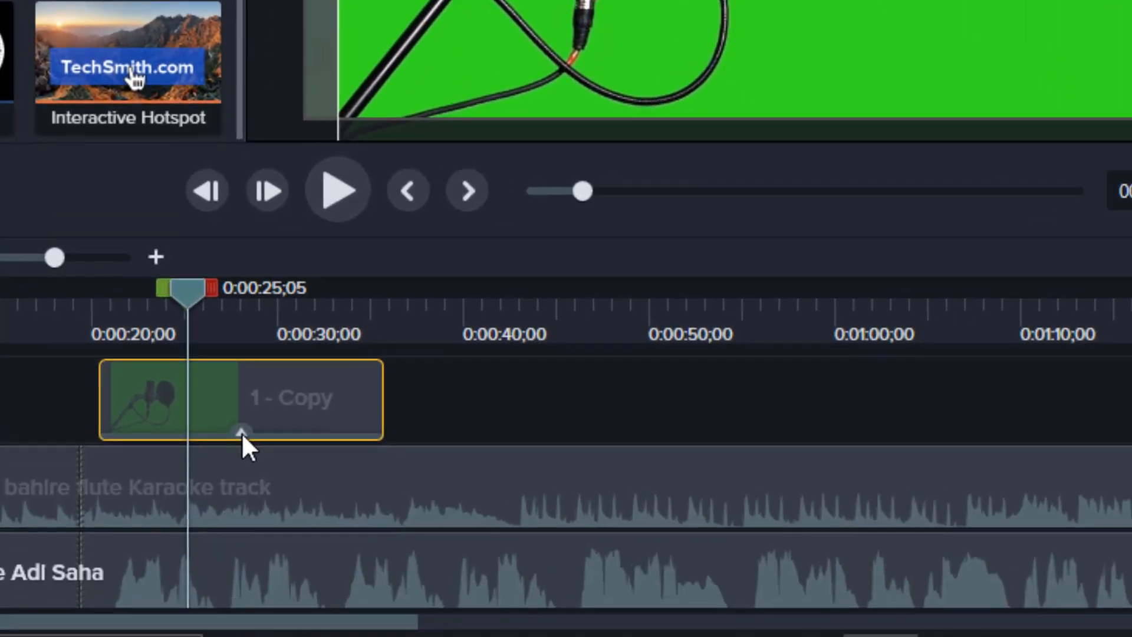
pyautogui.click(242, 434)
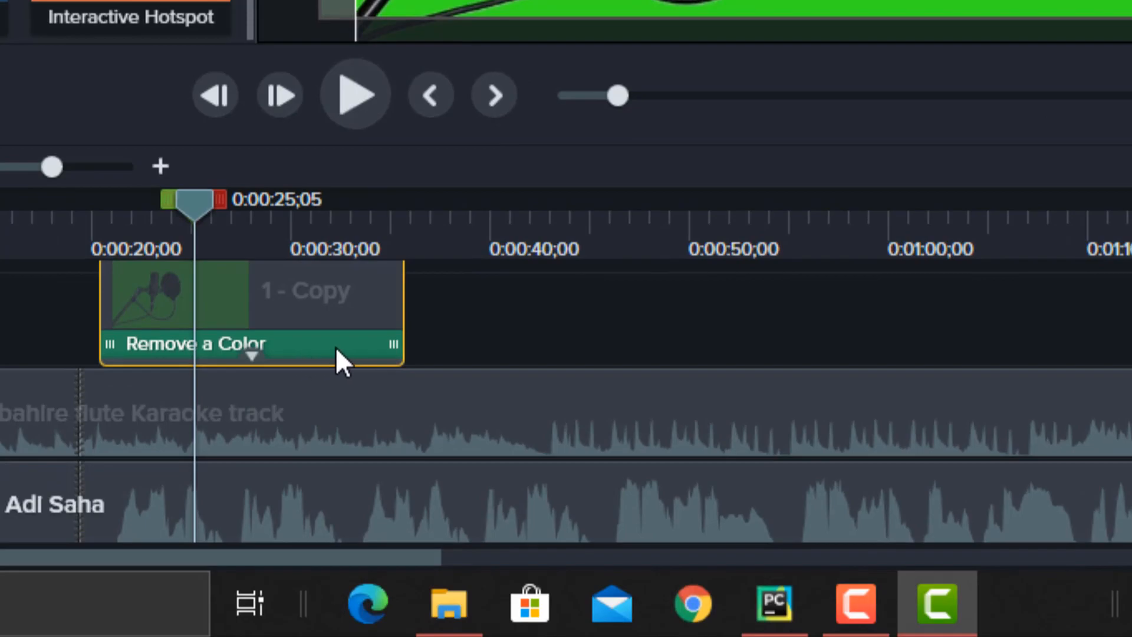
pyautogui.click(335, 347)
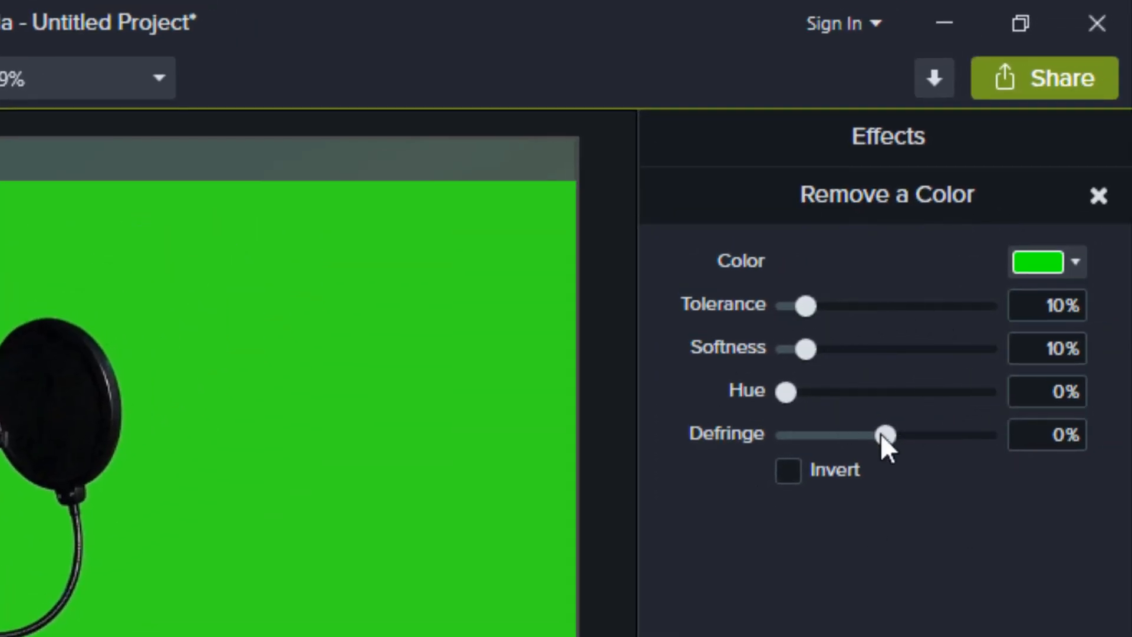
# - Set the color to remove by sampling the green background of the microphone image with the eyedropper
pyautogui.click(1045, 271)
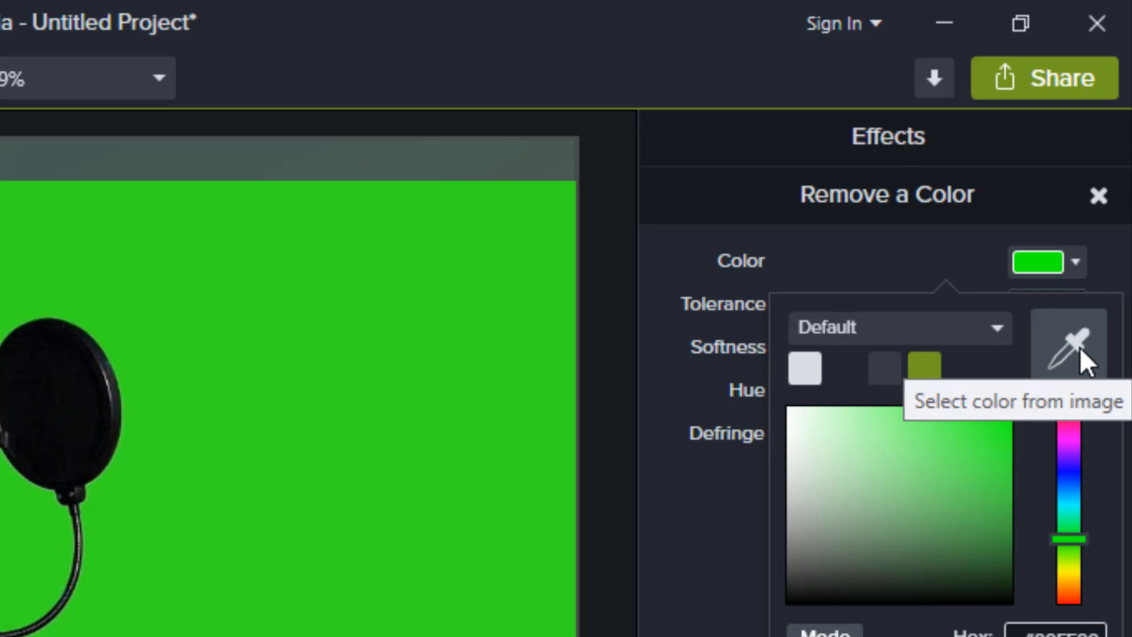
pyautogui.click(1080, 346)
pyautogui.click(307, 442)
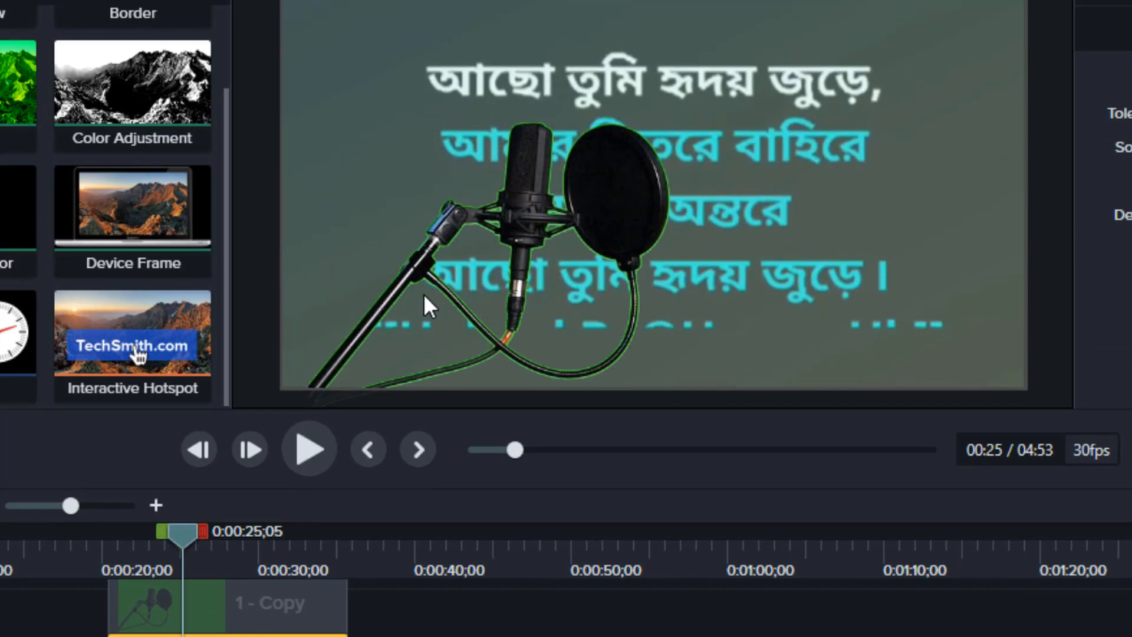
# - Raise the Remove a Color tolerance of the microphone image to 36% to clear the green fringe around its edges
pyautogui.scroll(5, 546, 258)
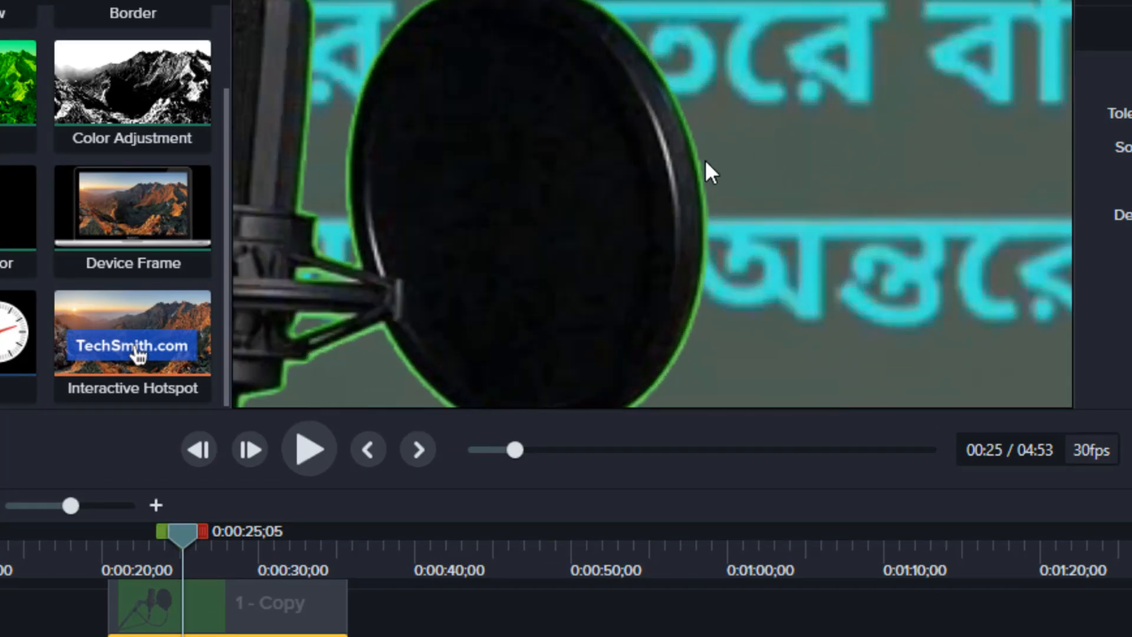
pyautogui.scroll(-5, 713, 172)
pyautogui.scroll(3, 711, 171)
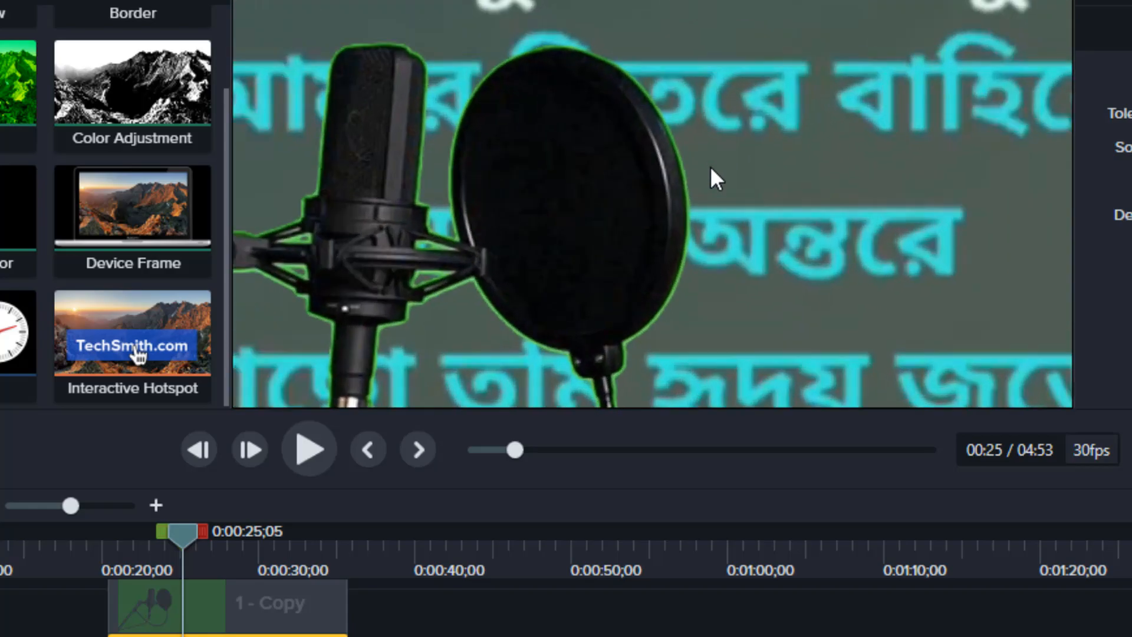
pyautogui.scroll(2, 710, 165)
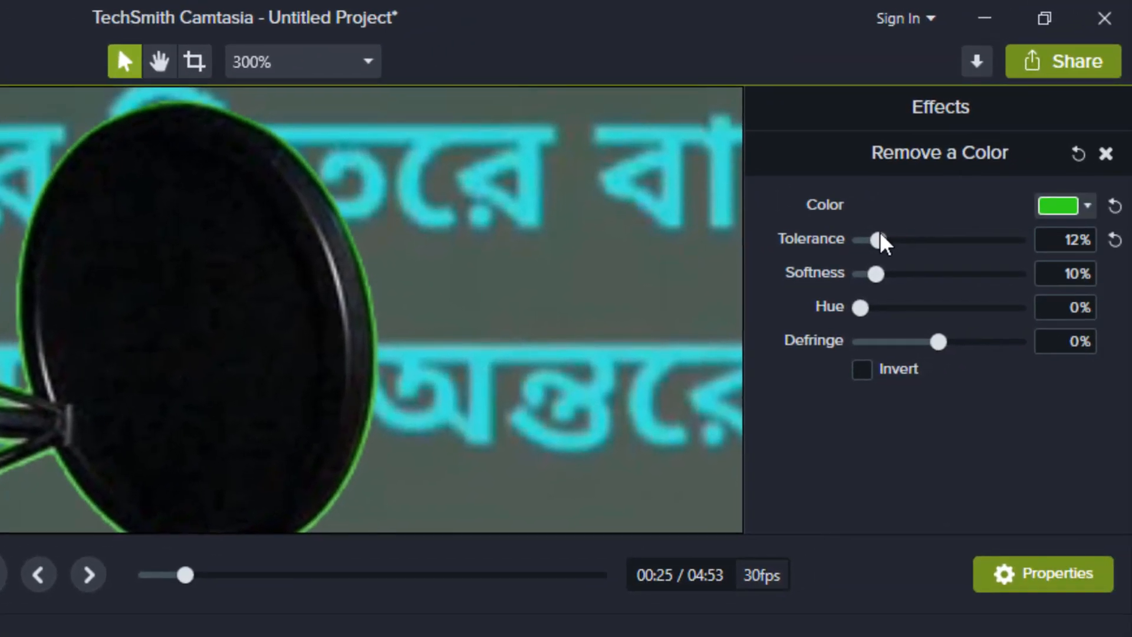
pyautogui.moveTo(882, 240); pyautogui.dragTo(920, 240)
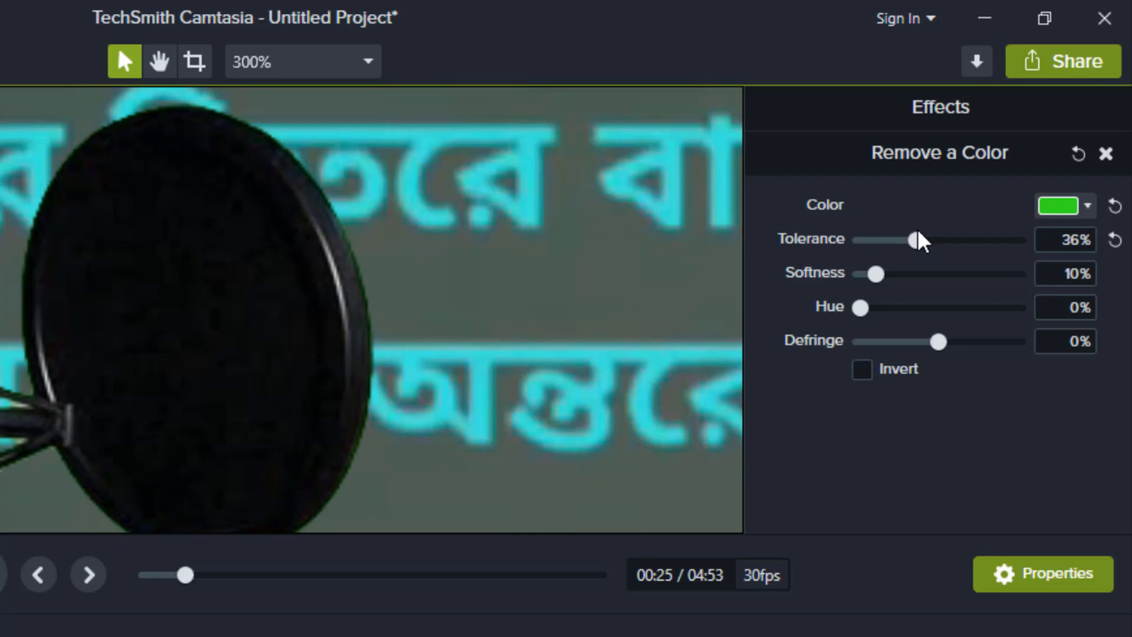
pyautogui.scroll(-1, 309, 332)
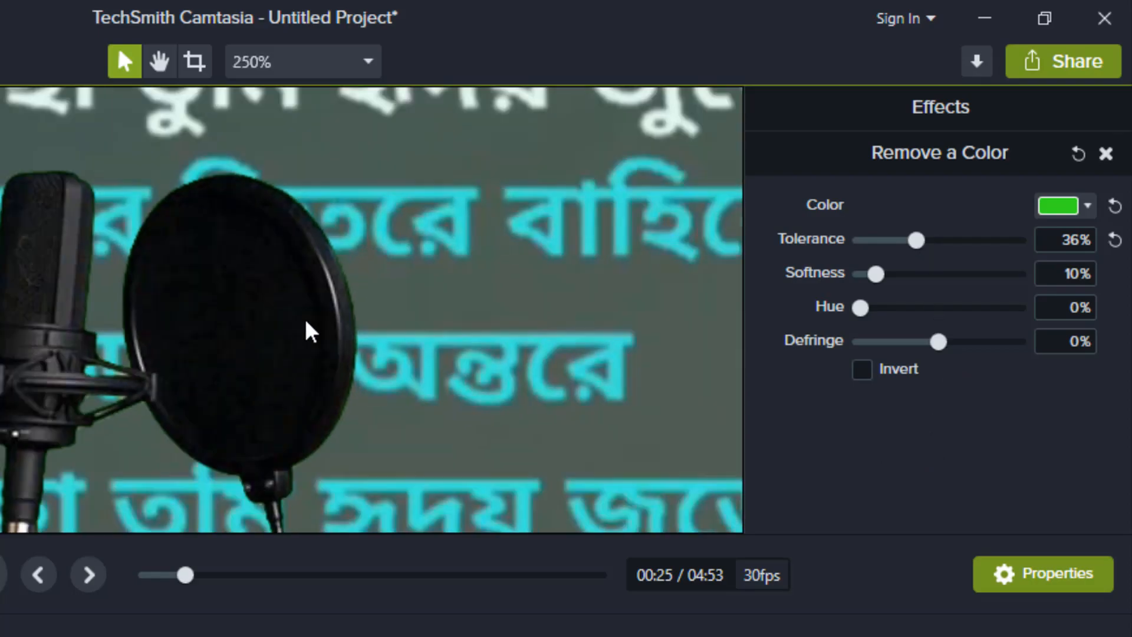
pyautogui.scroll(-4, 310, 332)
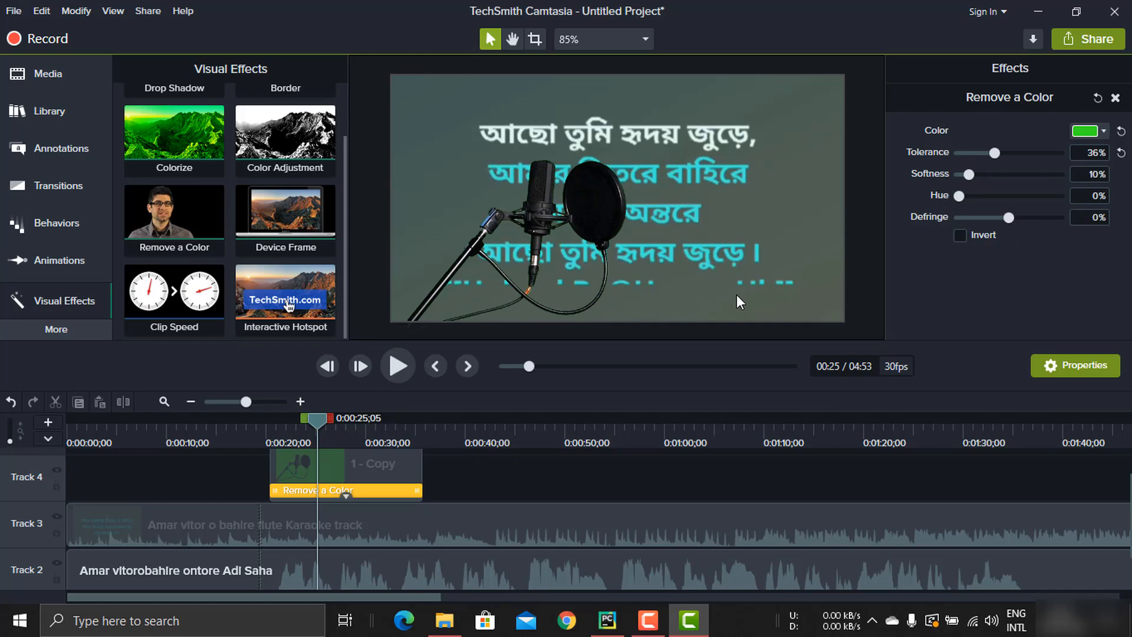
# - Play back the keyed microphone over the karaoke video and review the color options of the Remove a Color effect
pyautogui.click(401, 364)
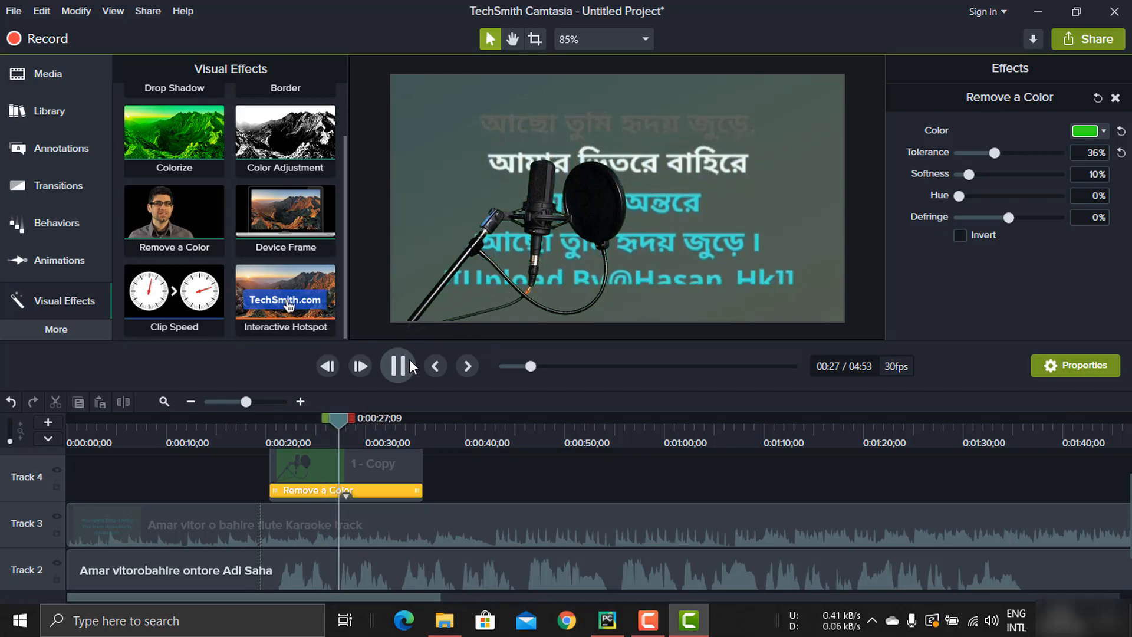
pyautogui.click(410, 363)
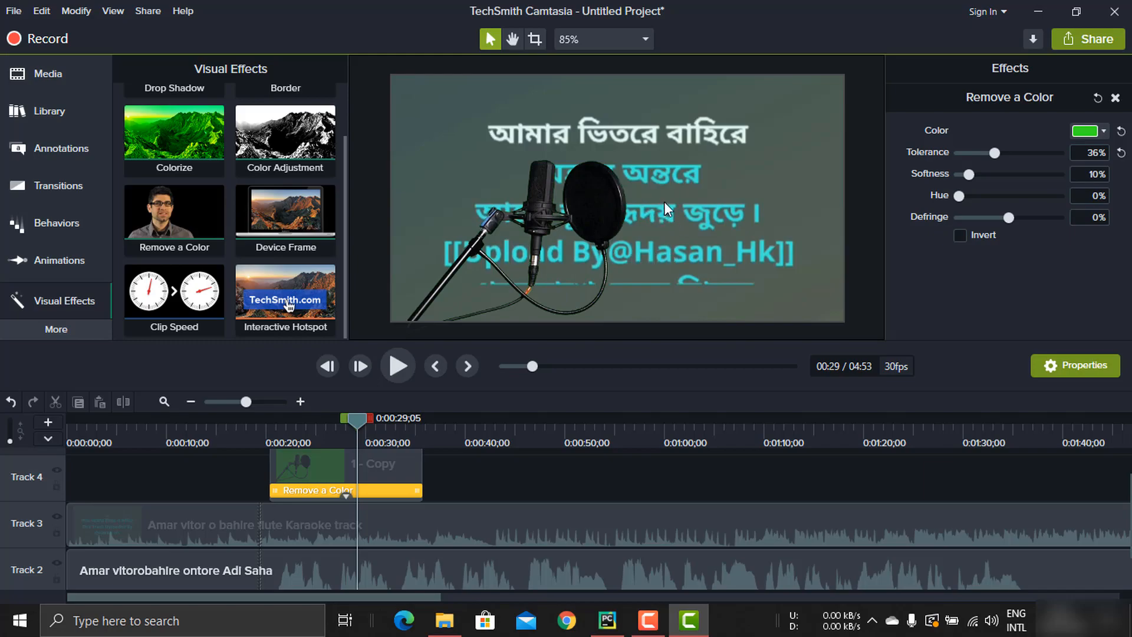
pyautogui.click(402, 367)
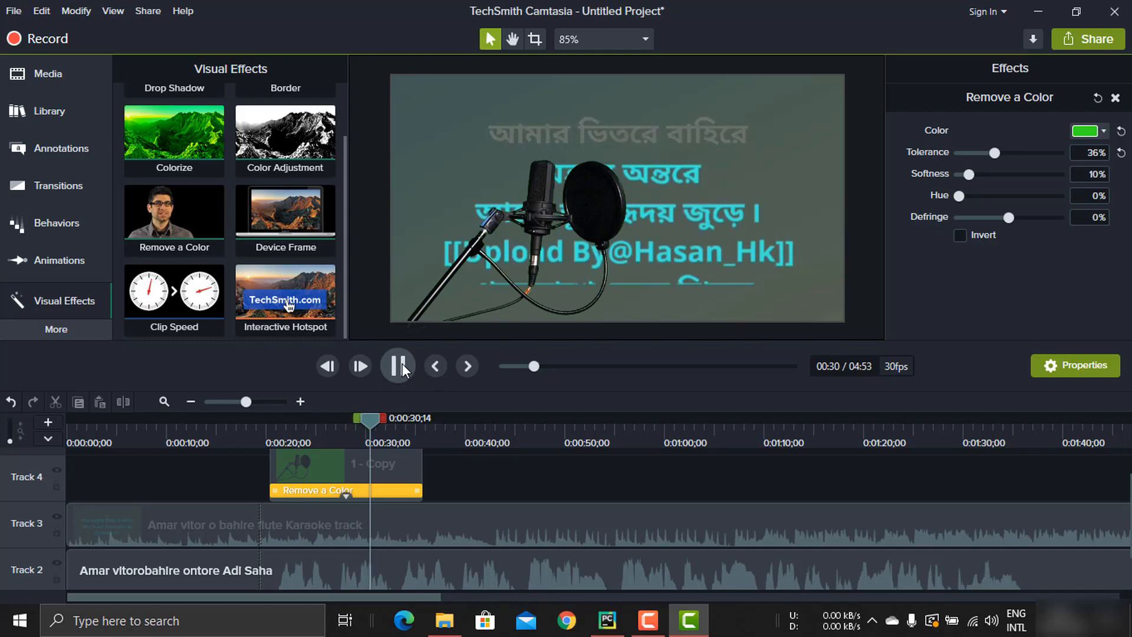
pyautogui.press('space')
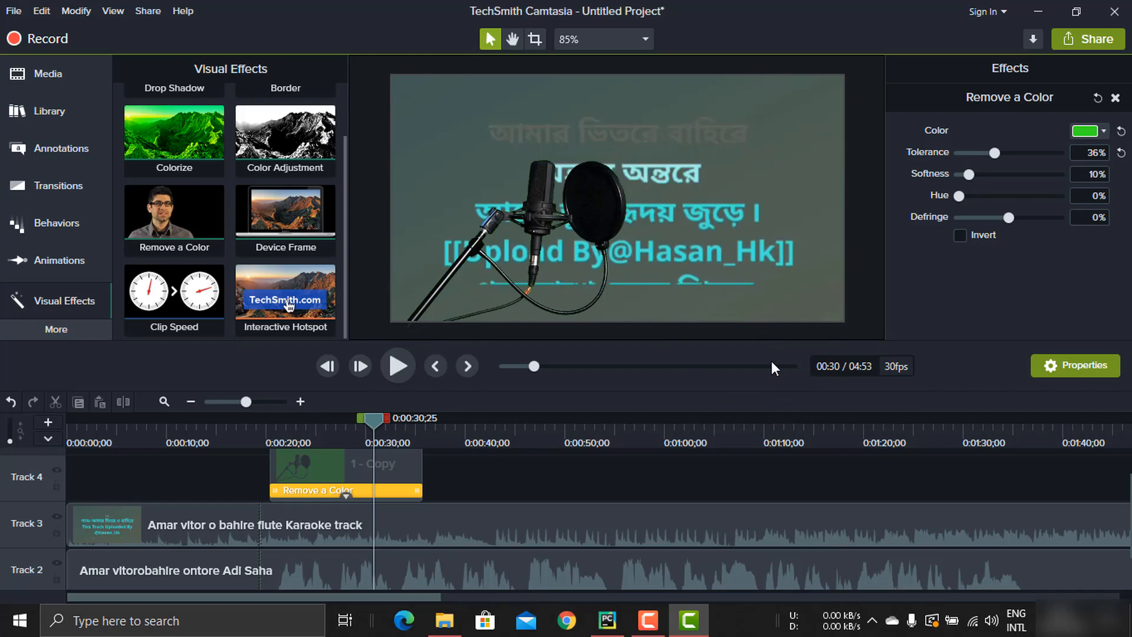
pyautogui.click(1094, 130)
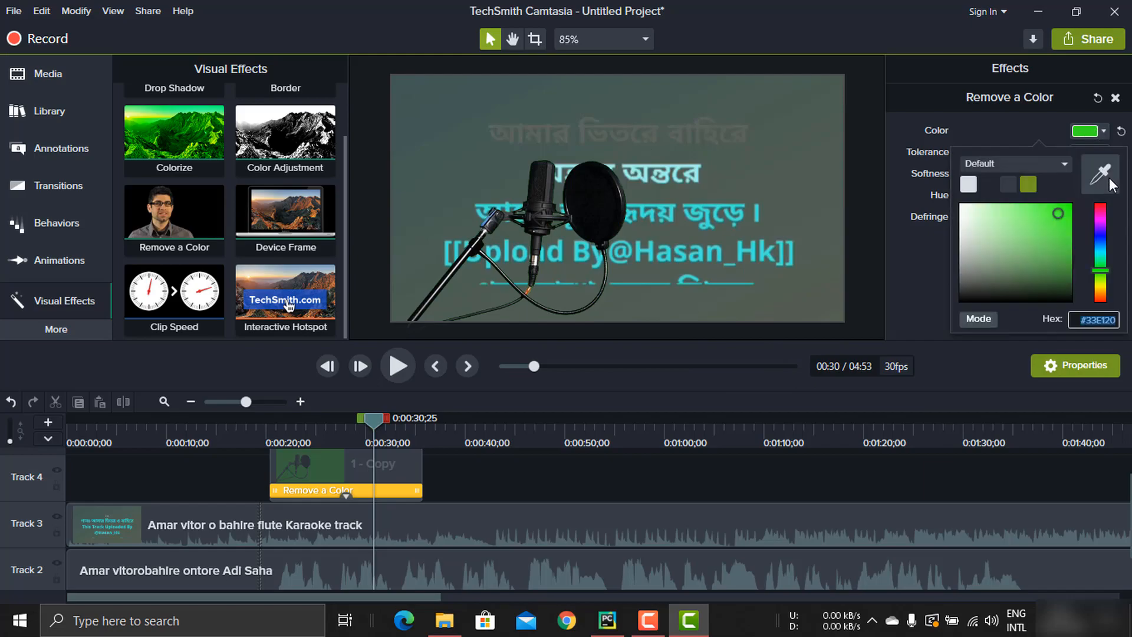
pyautogui.click(1023, 126)
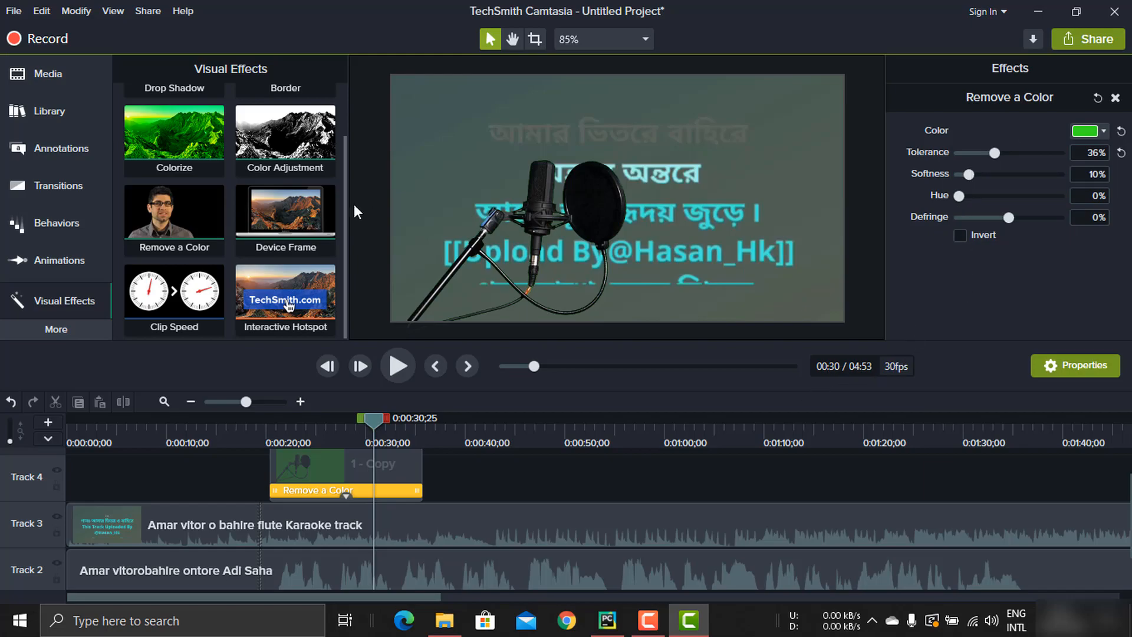
# - Duplicate the 1 - Copy clip with its effect and place the duplicate on Track 4 at about 0:00:59
pyautogui.scroll(-2, 586, 466)
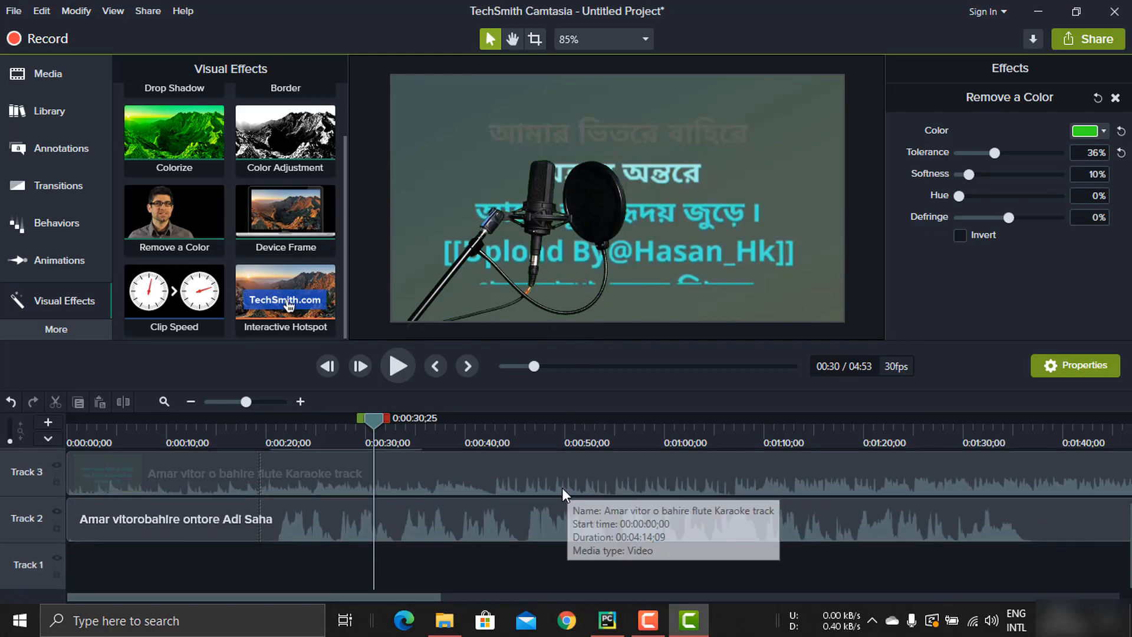
pyautogui.scroll(3, 557, 489)
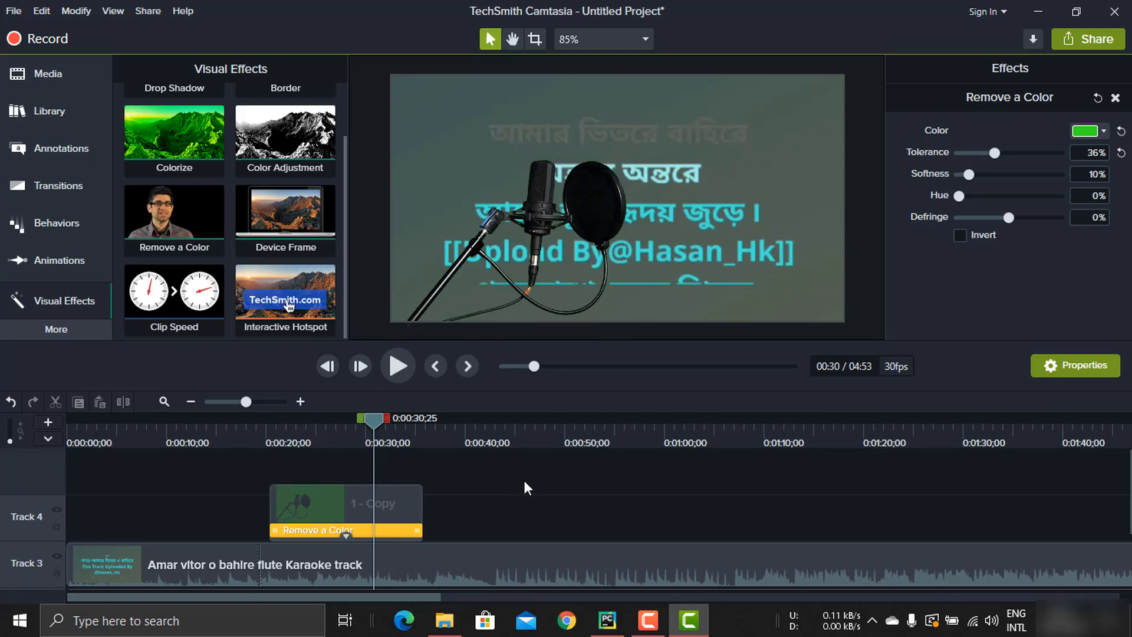
pyautogui.click(352, 500)
pyautogui.rightClick(352, 502)
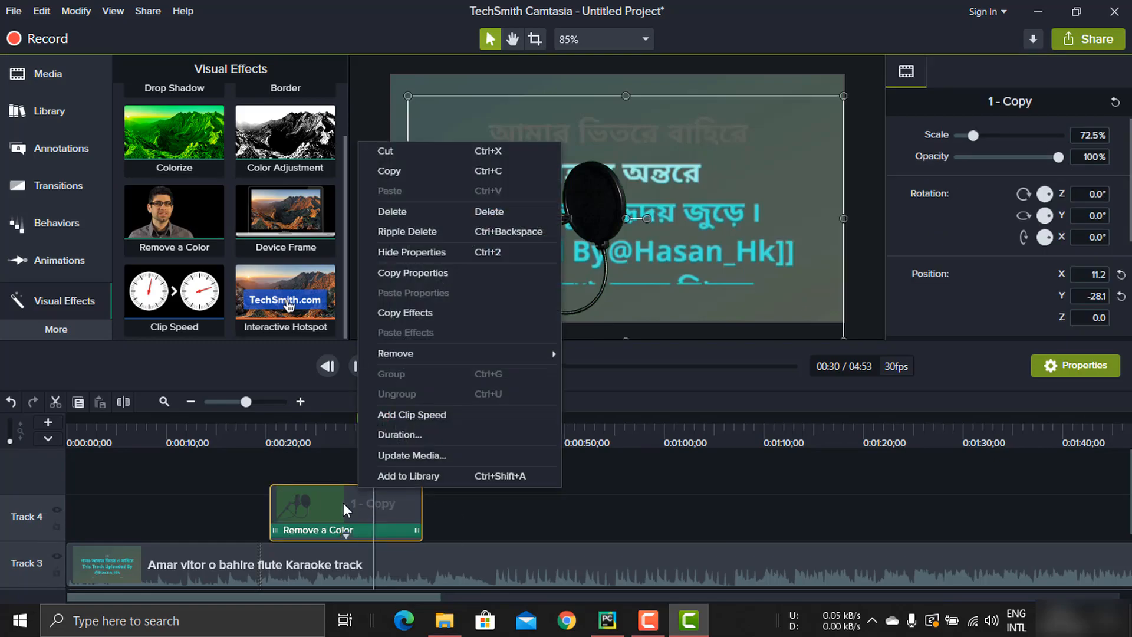
pyautogui.click(412, 171)
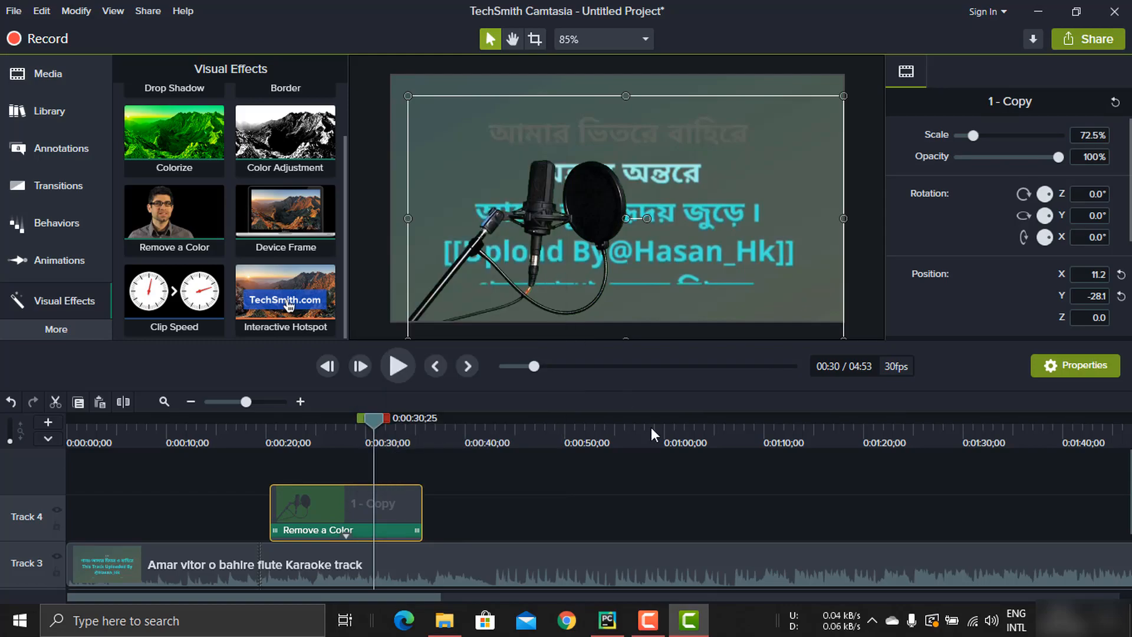
pyautogui.click(678, 490)
pyautogui.rightClick(684, 492)
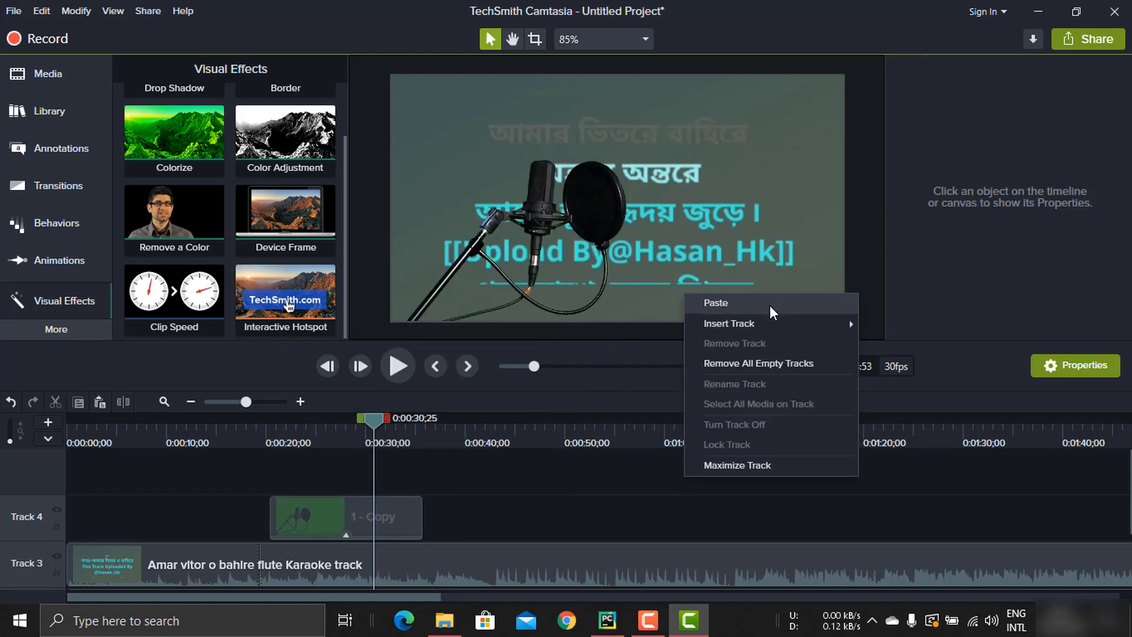
pyautogui.click(715, 303)
pyautogui.moveTo(705, 487); pyautogui.dragTo(684, 543)
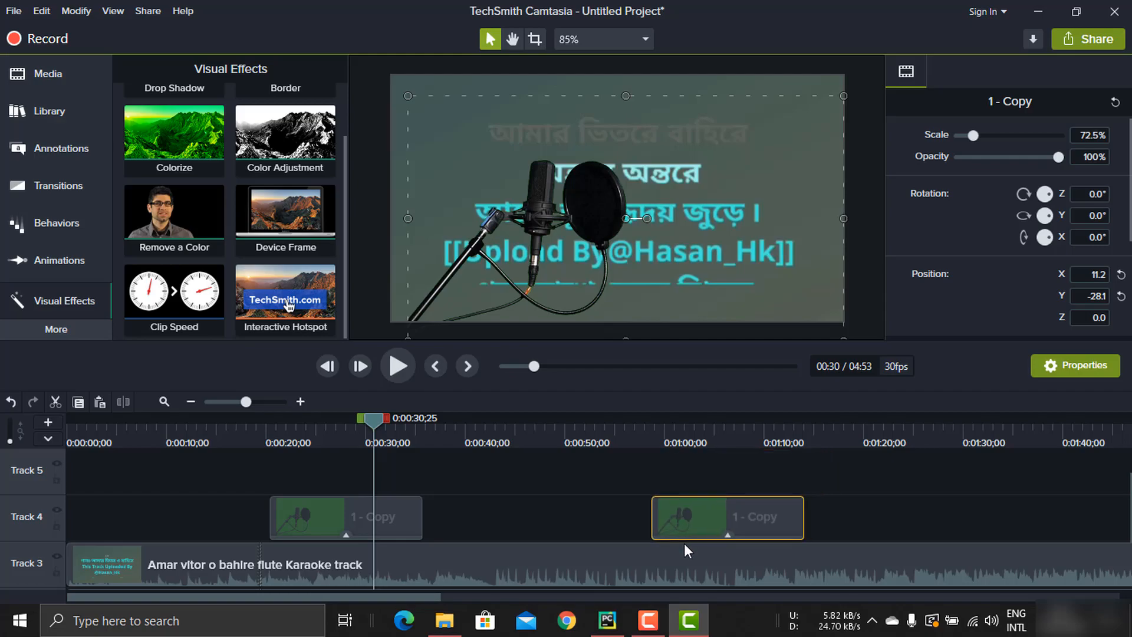
# - Split only the karaoke video on Track 3 at 0:00:52;09
pyautogui.click(672, 434)
pyautogui.click(565, 433)
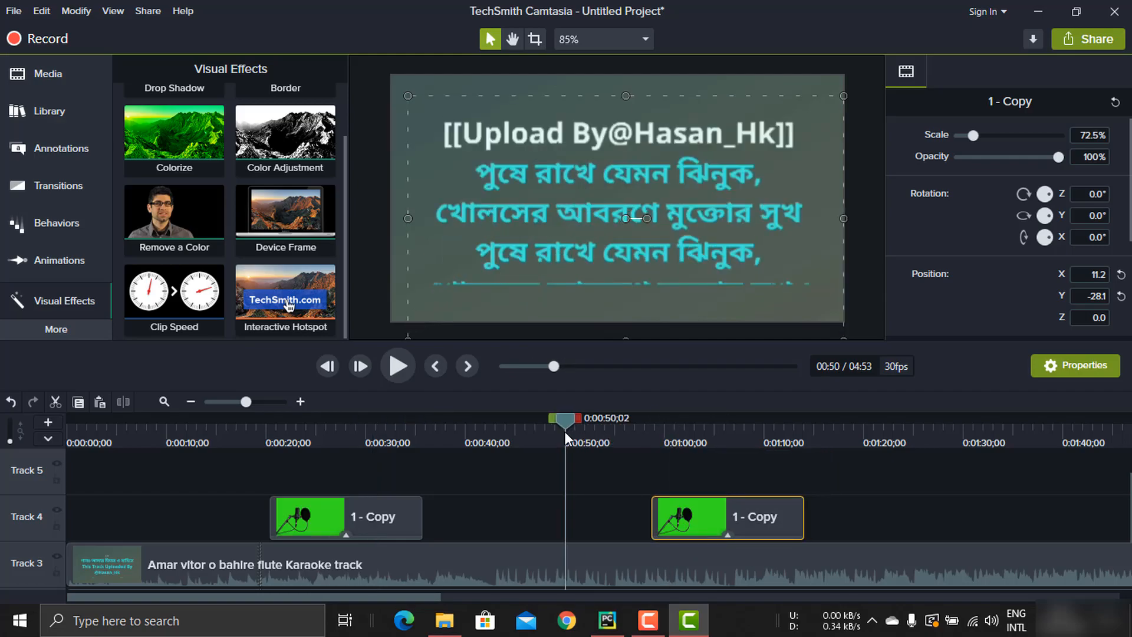
pyautogui.moveTo(564, 423)
pyautogui.mouseDown()
pyautogui.moveTo(684, 431)
pyautogui.moveTo(583, 429)
pyautogui.mouseUp()
pyautogui.click(676, 455)
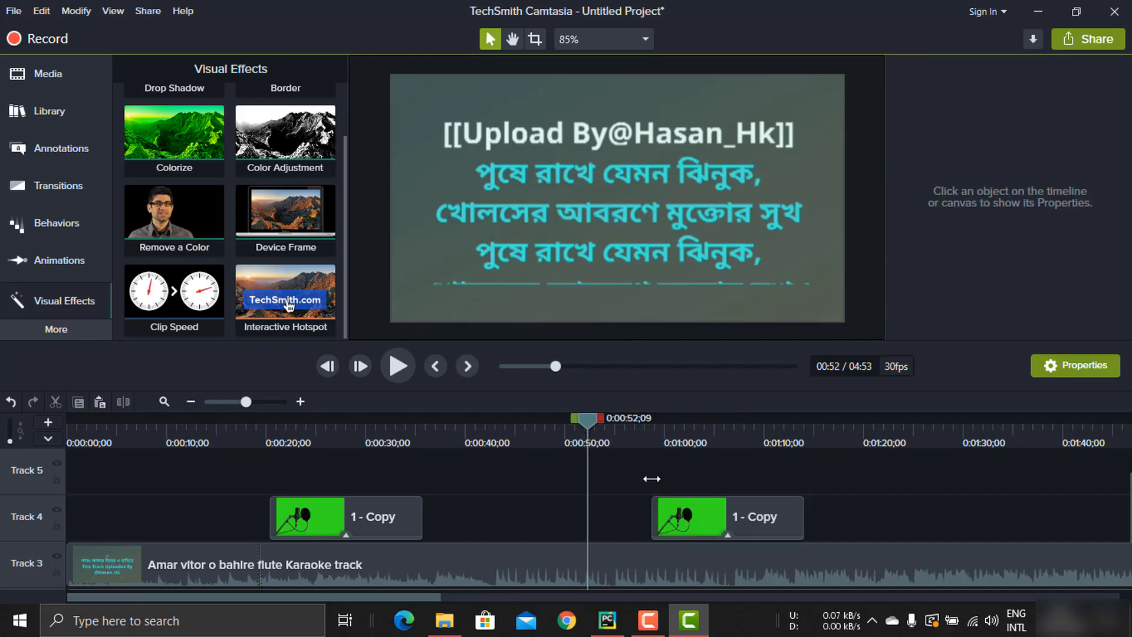
pyautogui.scroll(-3, 652, 481)
pyautogui.scroll(1, 648, 521)
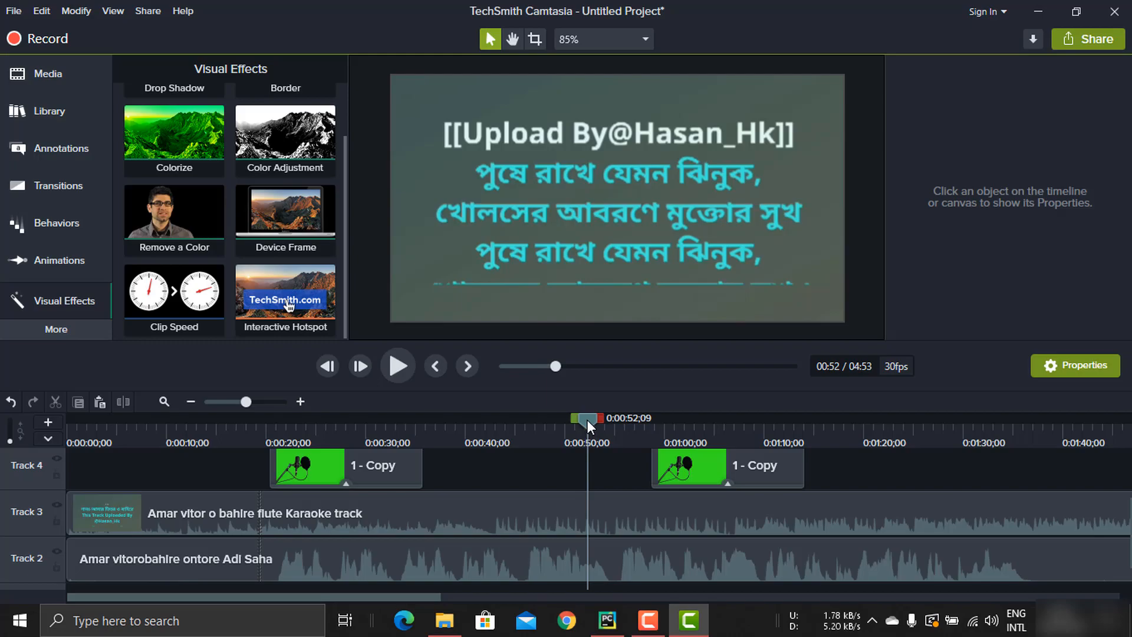
pyautogui.click(596, 511)
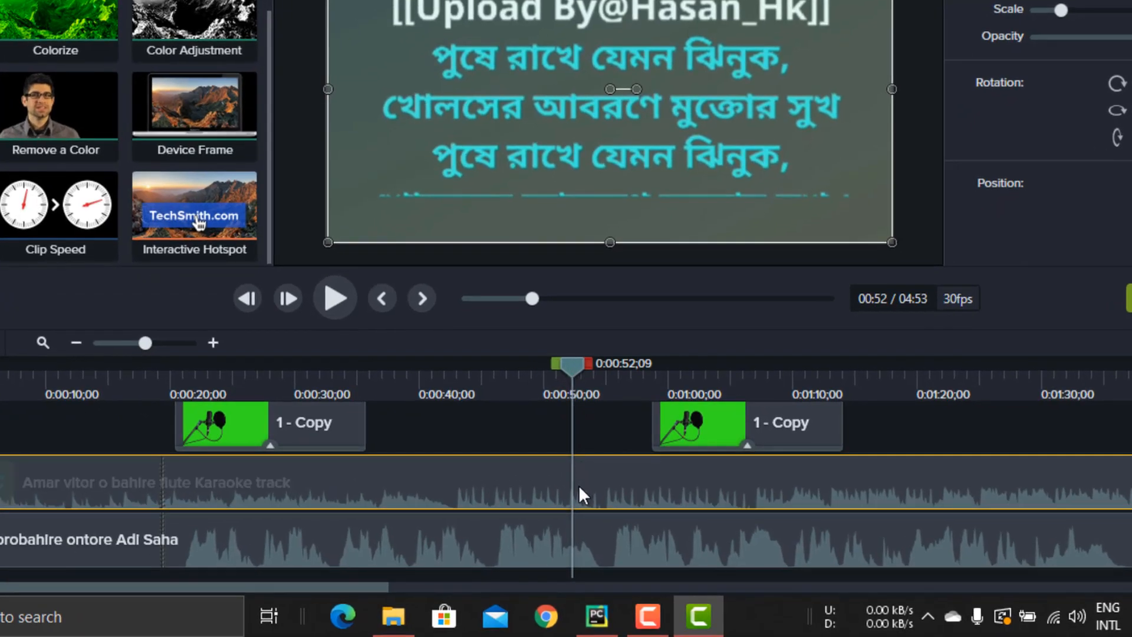
pyautogui.moveTo(600, 423)
pyautogui.mouseDown()
pyautogui.moveTo(613, 559)
pyautogui.moveTo(604, 442)
pyautogui.mouseUp()
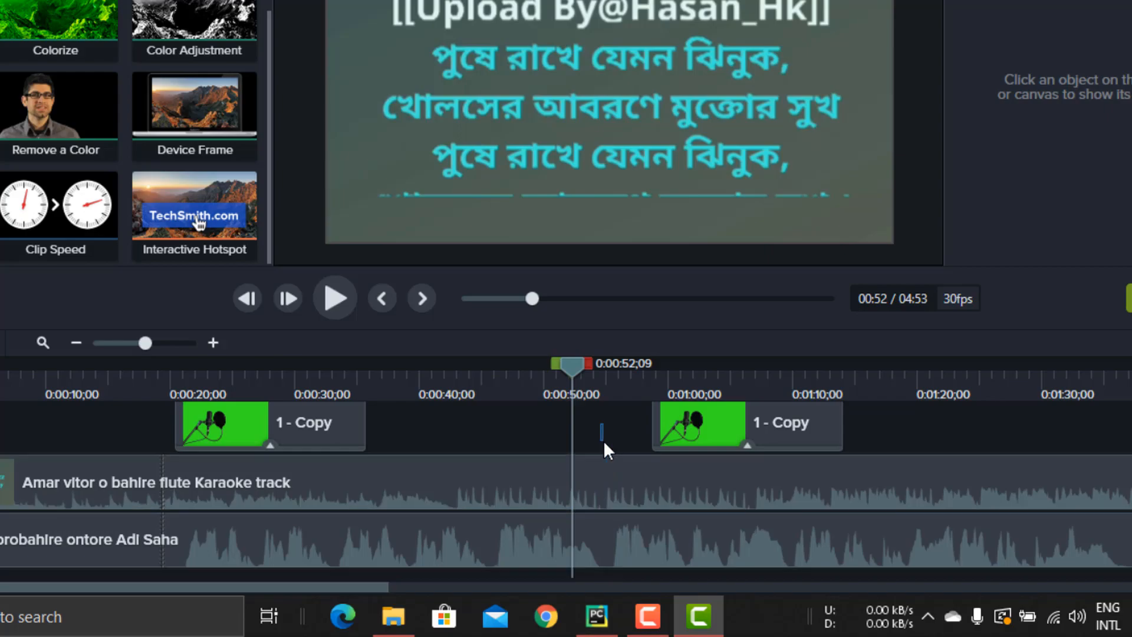
pyautogui.click(600, 486)
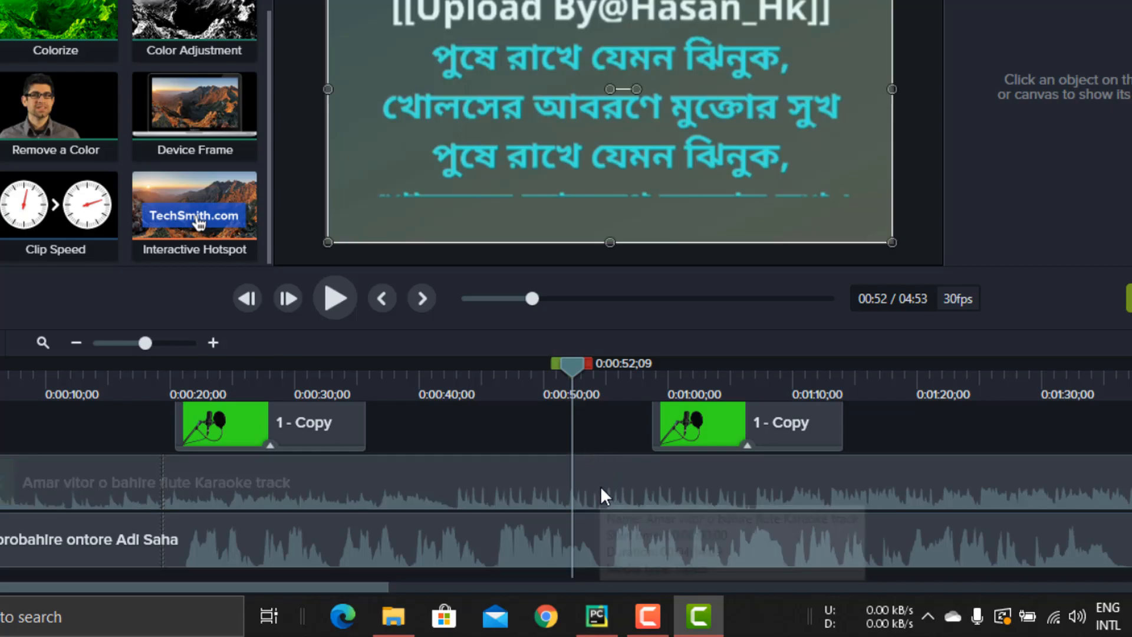
pyautogui.rightClick(577, 366)
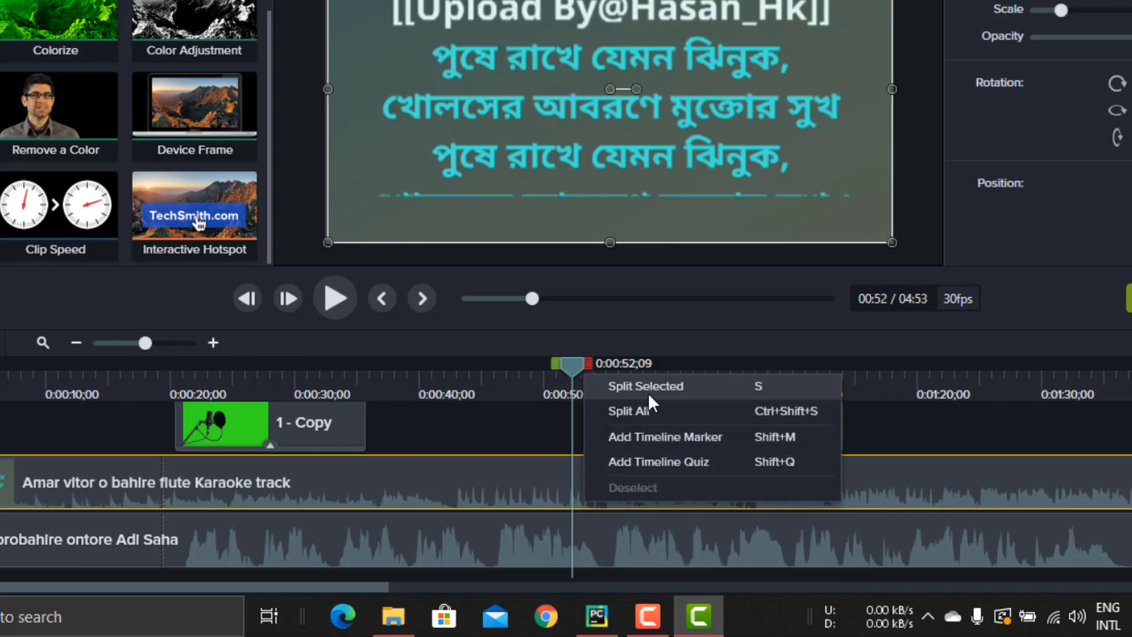
pyautogui.click(684, 384)
# - Shift the second part of the karaoke video about 5 seconds later on Track 3, and set the playhead to 0:00:51;06
pyautogui.moveTo(576, 376); pyautogui.dragTo(519, 370)
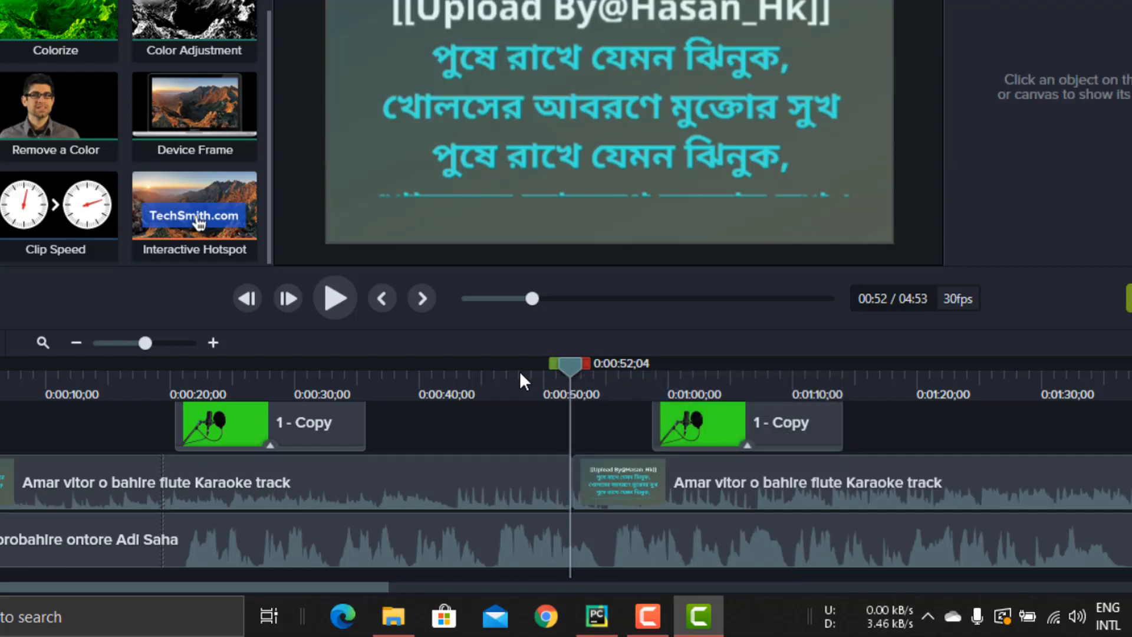
pyautogui.moveTo(605, 480); pyautogui.dragTo(654, 477)
pyautogui.moveTo(571, 374); pyautogui.dragTo(548, 397)
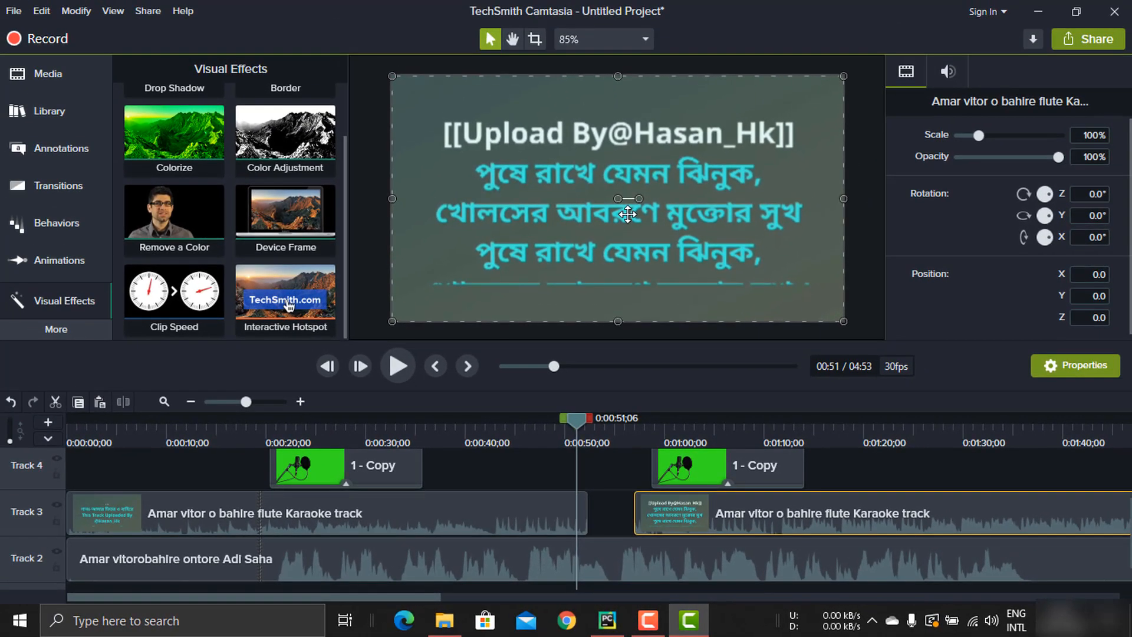
# - Try scaling the first part of the karaoke video down to about 84.9% from its upper-left corner on the canvas
pyautogui.scroll(-2, 627, 215)
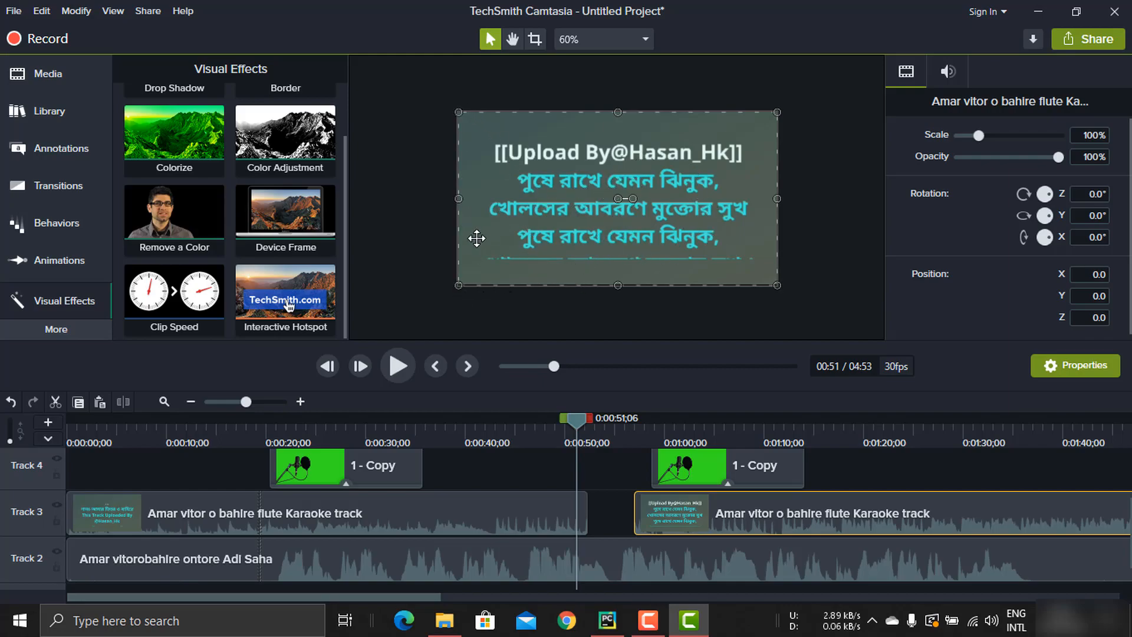
pyautogui.moveTo(459, 285); pyautogui.dragTo(520, 252)
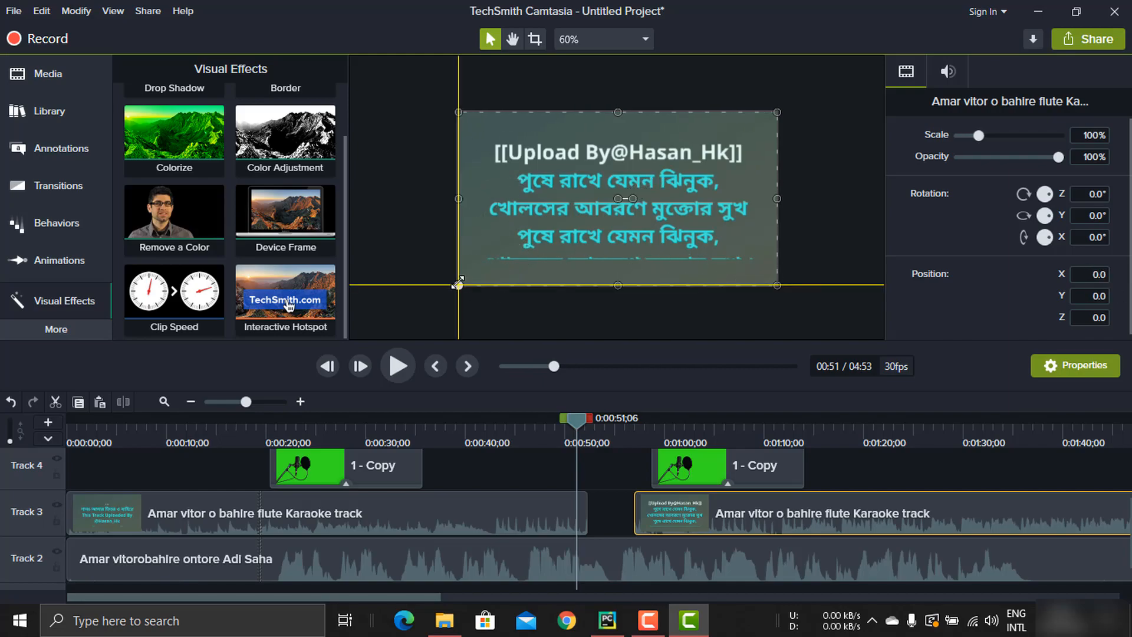
pyautogui.click(546, 303)
pyautogui.scroll(2, 635, 207)
pyautogui.scroll(-4, 635, 208)
pyautogui.click(631, 188)
pyautogui.scroll(3, 630, 188)
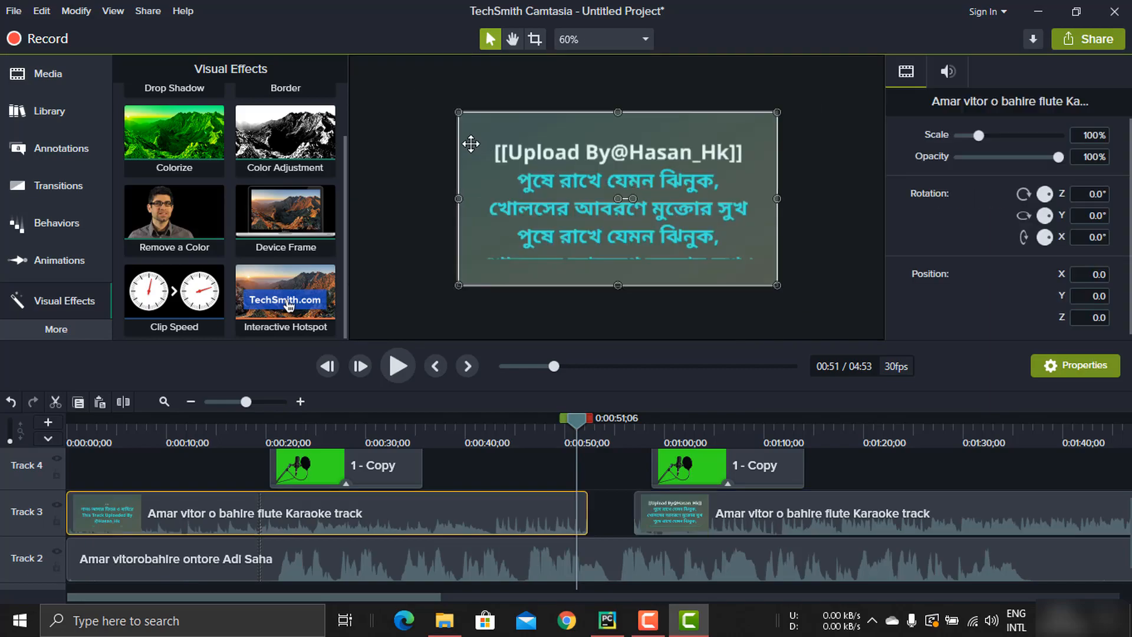
pyautogui.moveTo(470, 122); pyautogui.dragTo(517, 147)
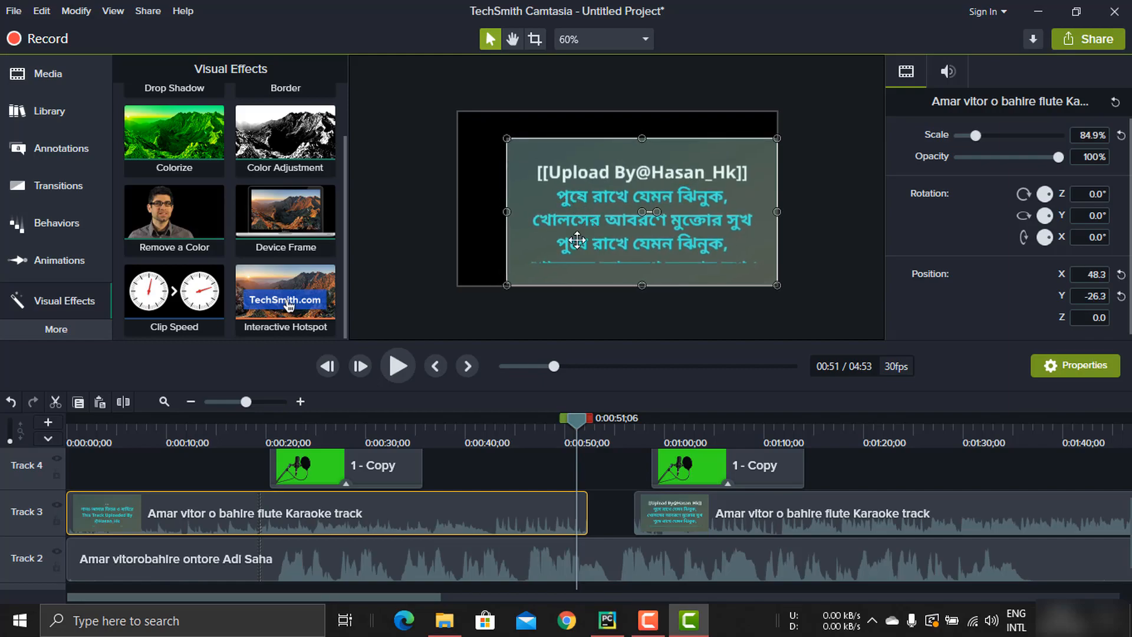
# - Scale the first part of the karaoke video back up to 100% so it fills the canvas
pyautogui.click(398, 210)
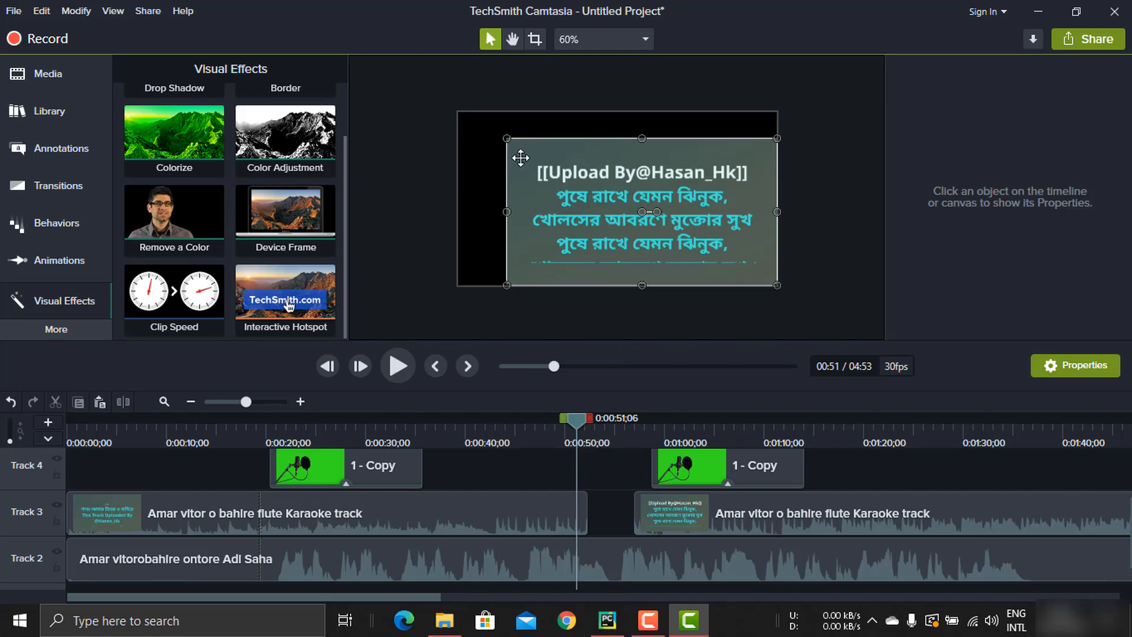
pyautogui.click(522, 158)
pyautogui.moveTo(507, 138); pyautogui.dragTo(459, 112)
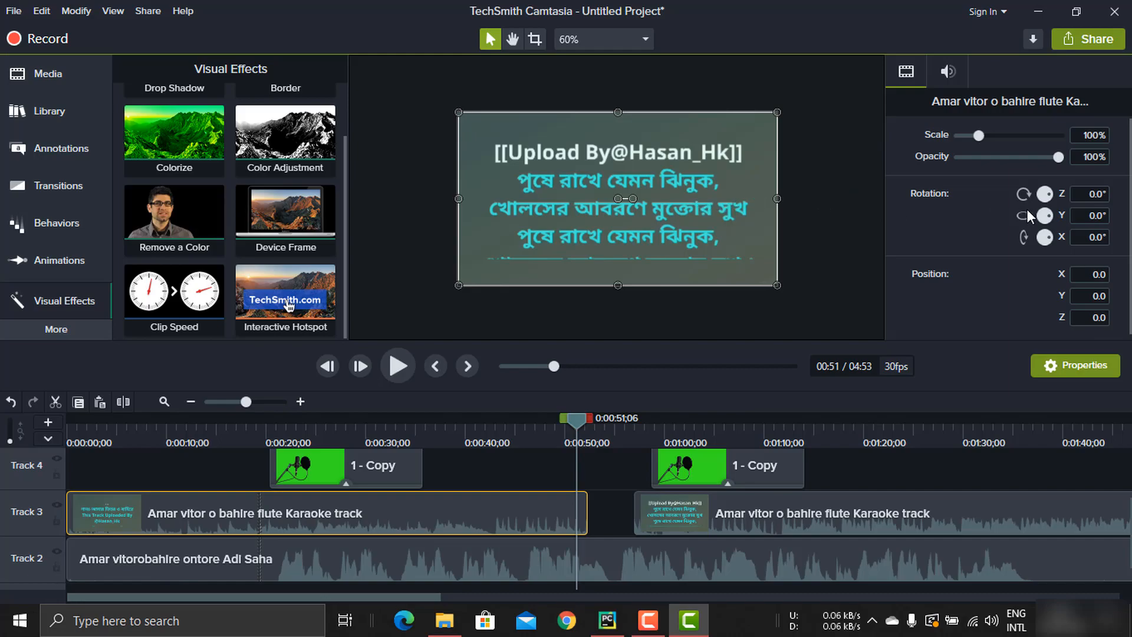
# - Try rotating the first part of the karaoke video around its Y axis, and reset that rotation
pyautogui.moveTo(1047, 219); pyautogui.dragTo(1097, 225)
pyautogui.click(1120, 218)
pyautogui.click(685, 321)
# - Zoom the canvas to 75%, try panning it with the Pan tool, and return to the Select tool
pyautogui.click(657, 205)
pyautogui.scroll(1, 656, 205)
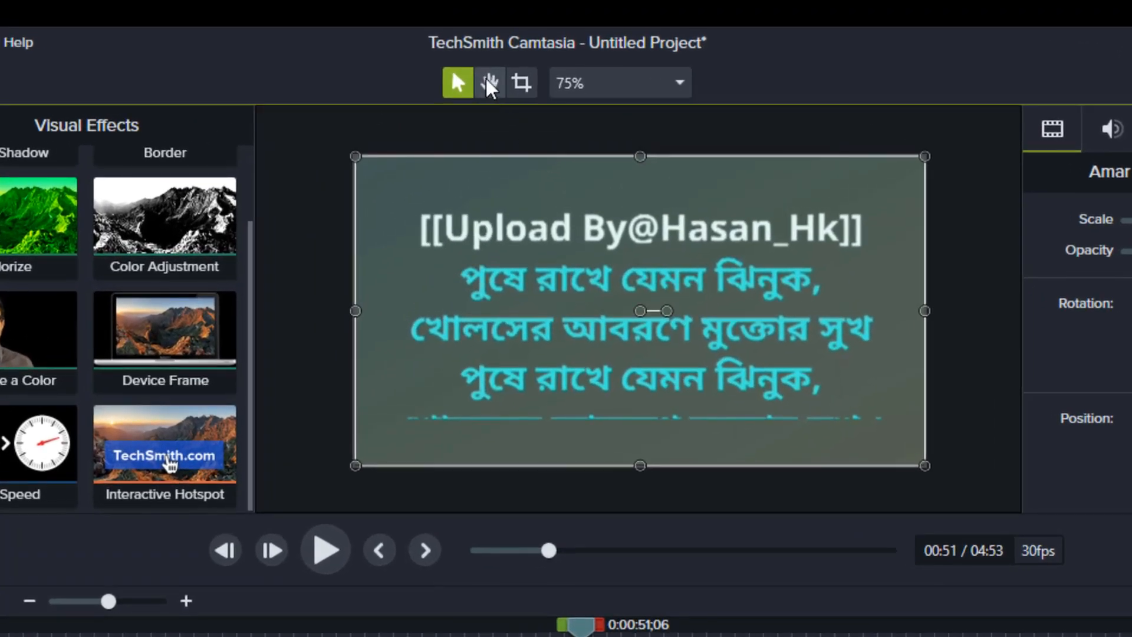
pyautogui.click(488, 83)
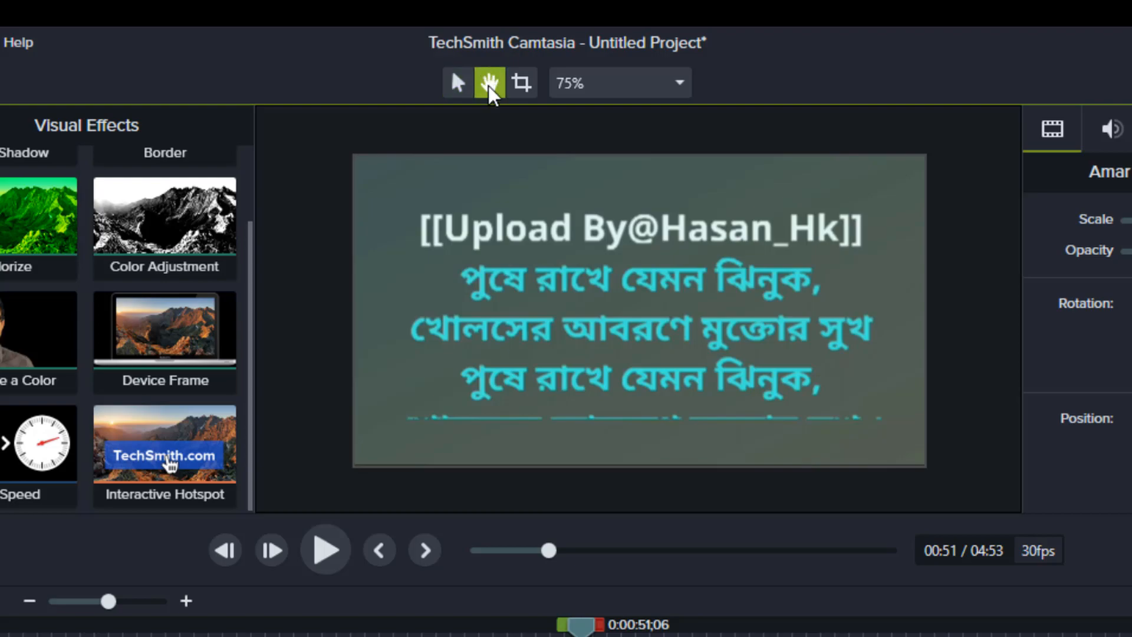
pyautogui.moveTo(557, 316)
pyautogui.mouseDown()
pyautogui.moveTo(580, 331)
pyautogui.moveTo(586, 303)
pyautogui.moveTo(544, 325)
pyautogui.moveTo(550, 303)
pyautogui.moveTo(567, 310)
pyautogui.mouseUp()
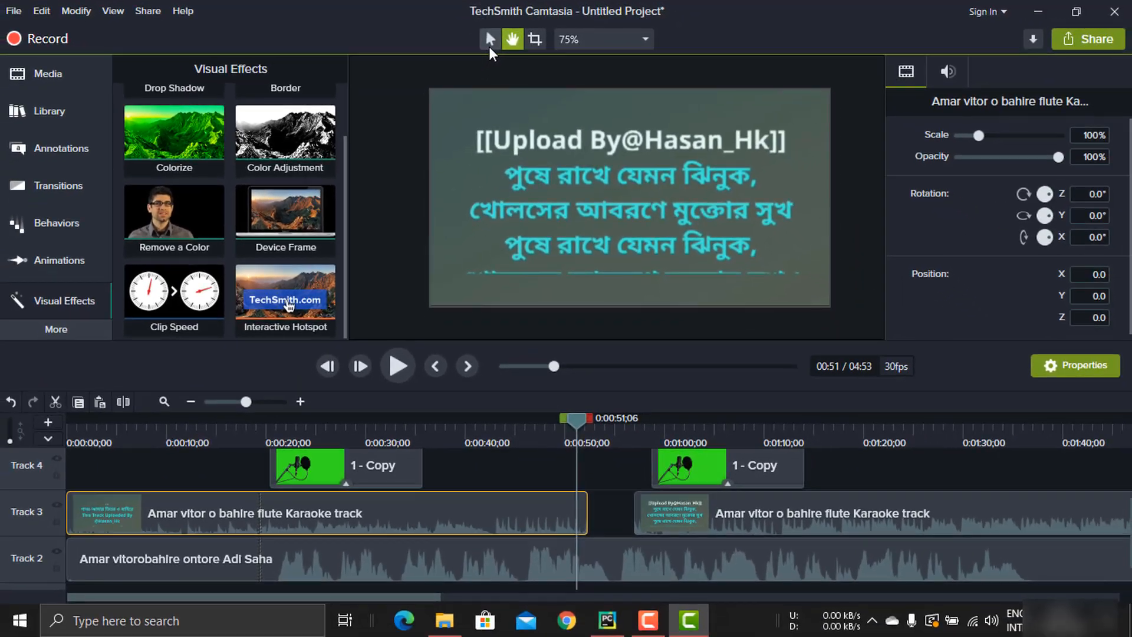
pyautogui.click(489, 46)
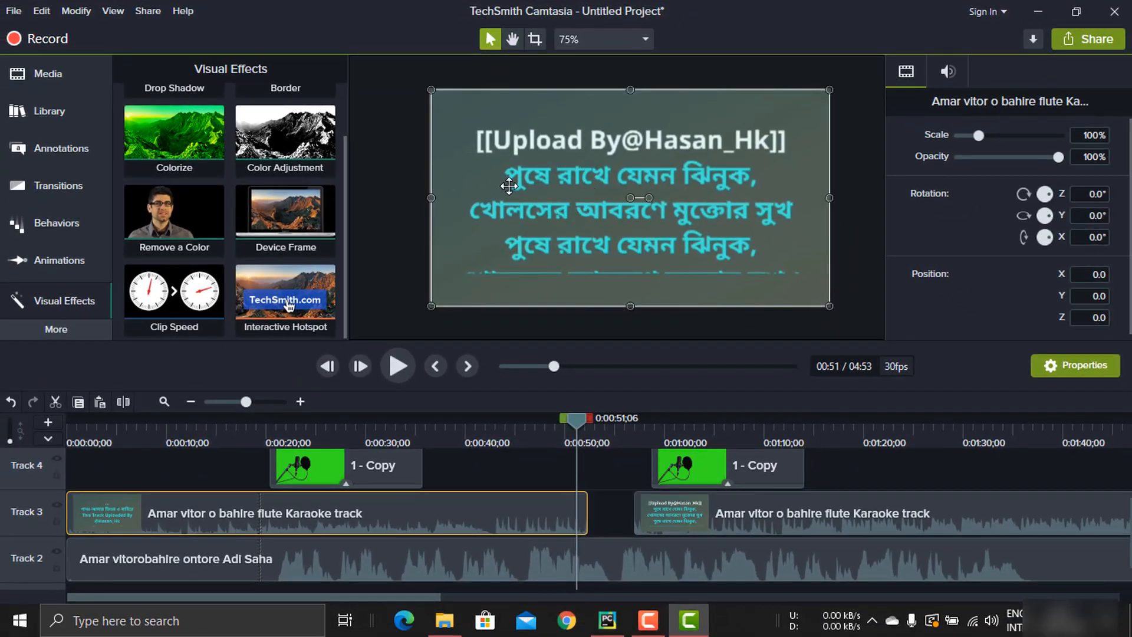
# - Add the Apartment-01 icon from the Library's Icons > Buildings folder to a new Track 5, above the second 1 - Copy clip
pyautogui.click(83, 83)
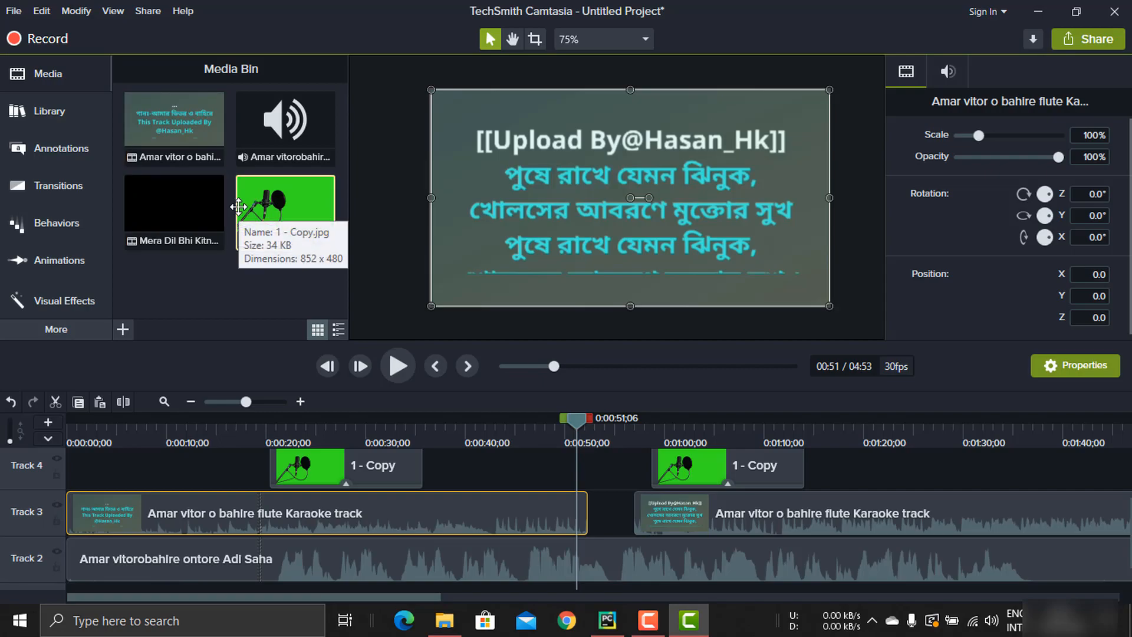
pyautogui.click(53, 112)
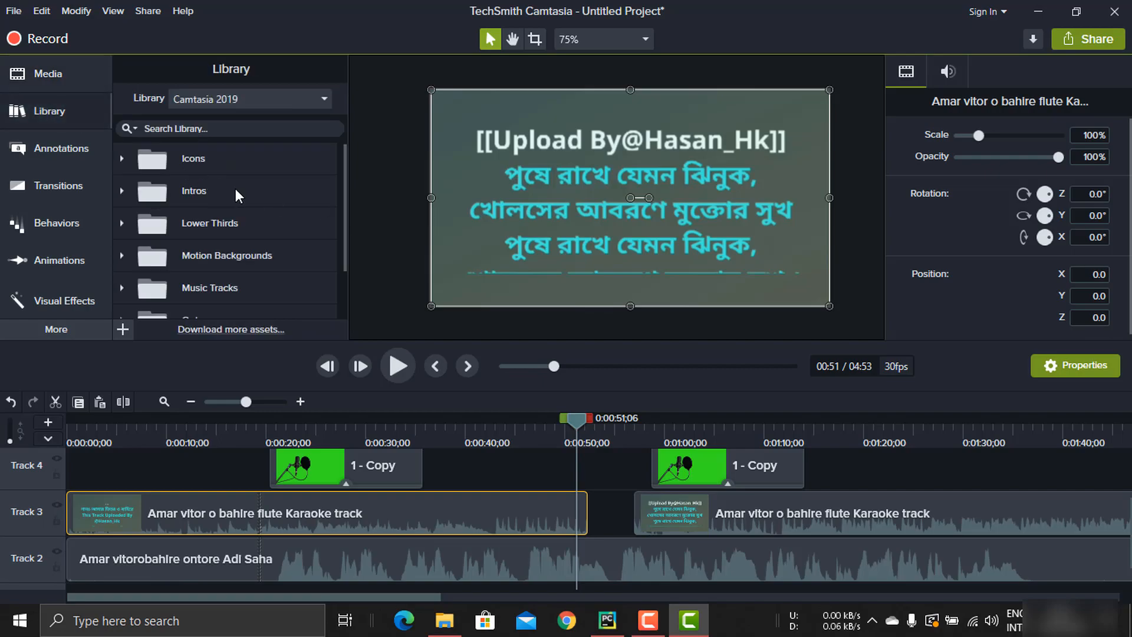
pyautogui.scroll(-2, 249, 221)
pyautogui.scroll(2, 261, 227)
pyautogui.doubleClick(238, 157)
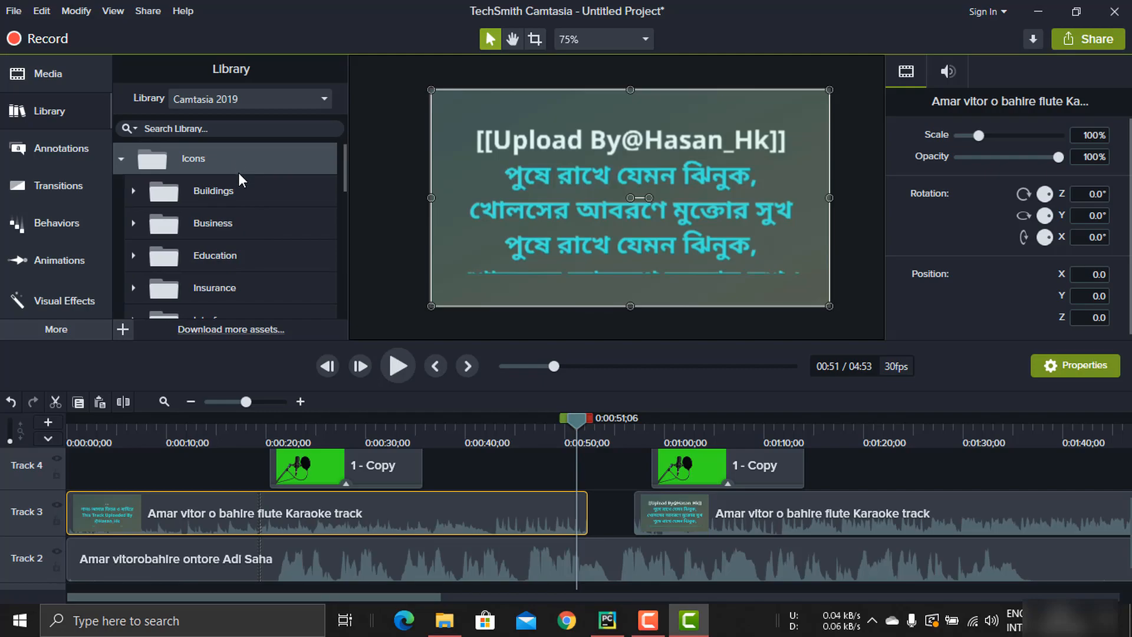
pyautogui.doubleClick(237, 188)
pyautogui.doubleClick(247, 220)
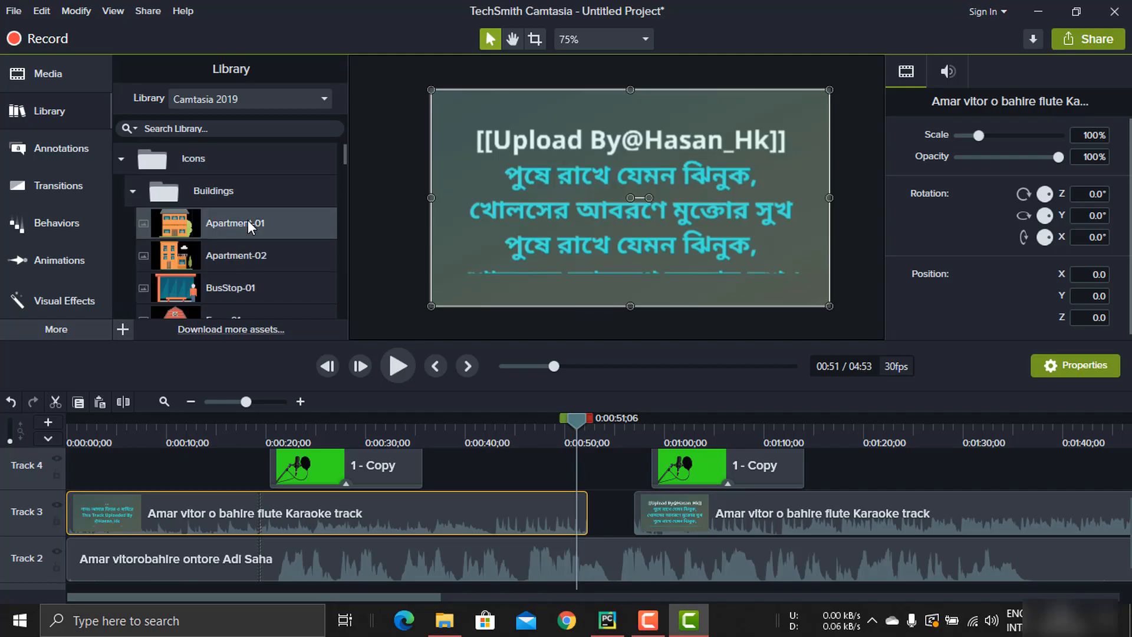
pyautogui.click(210, 227)
pyautogui.moveTo(437, 304); pyautogui.dragTo(866, 470)
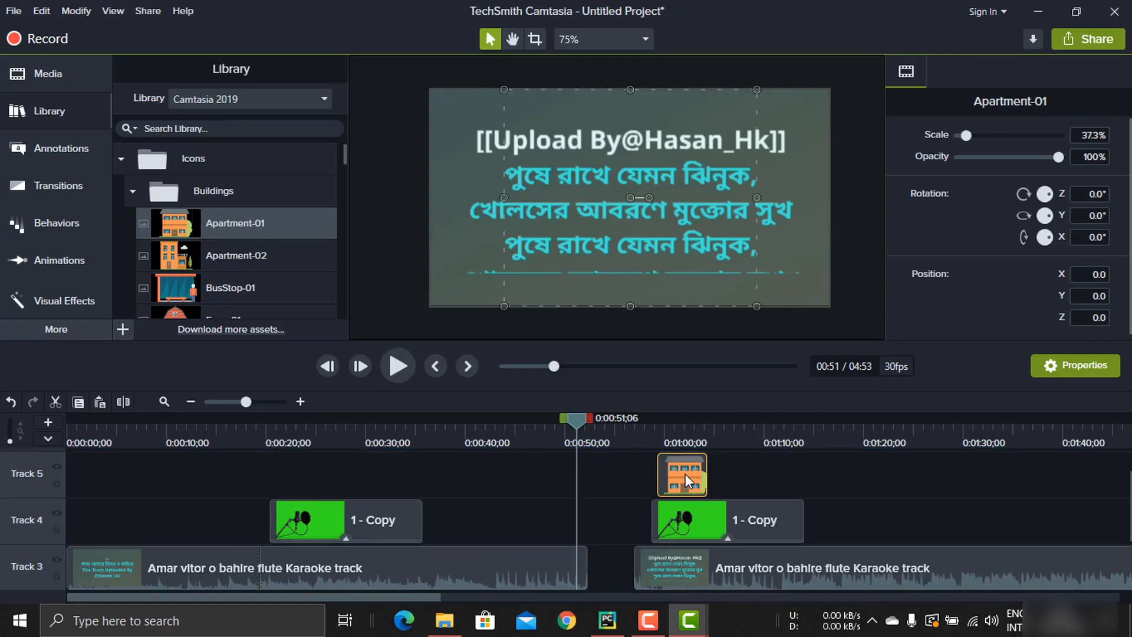
# - Set the playhead to 0:01:00;27, shrink the apartment icon on the canvas, and place it at about X 102, Y 49
pyautogui.click(670, 436)
pyautogui.moveTo(614, 243); pyautogui.dragTo(688, 243)
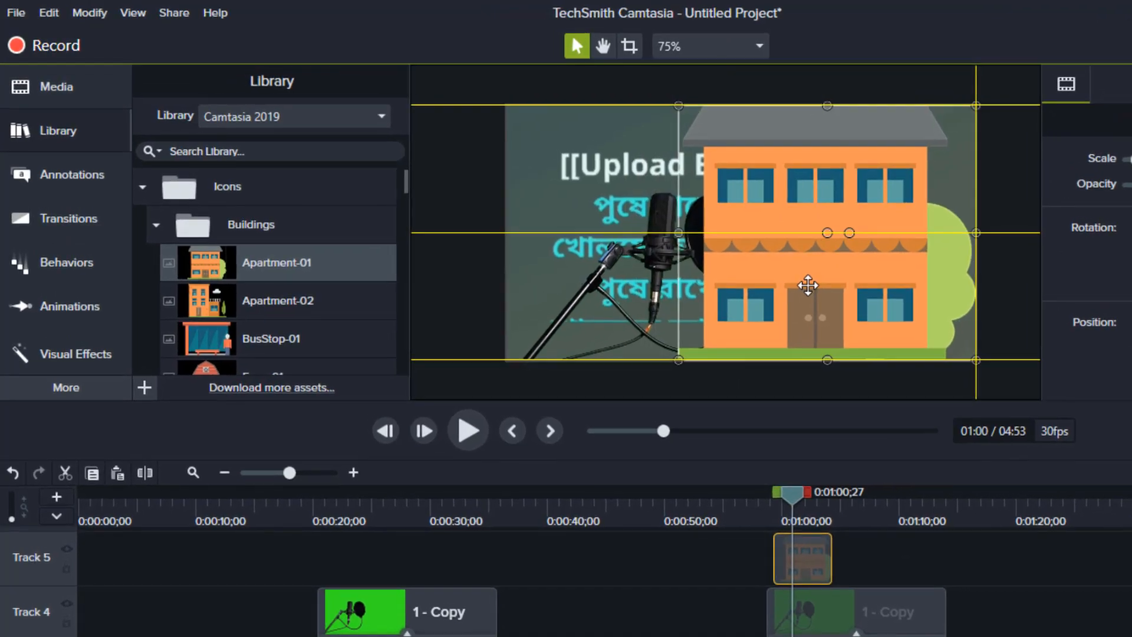
pyautogui.moveTo(807, 285); pyautogui.dragTo(772, 286)
pyautogui.moveTo(642, 107); pyautogui.dragTo(898, 167)
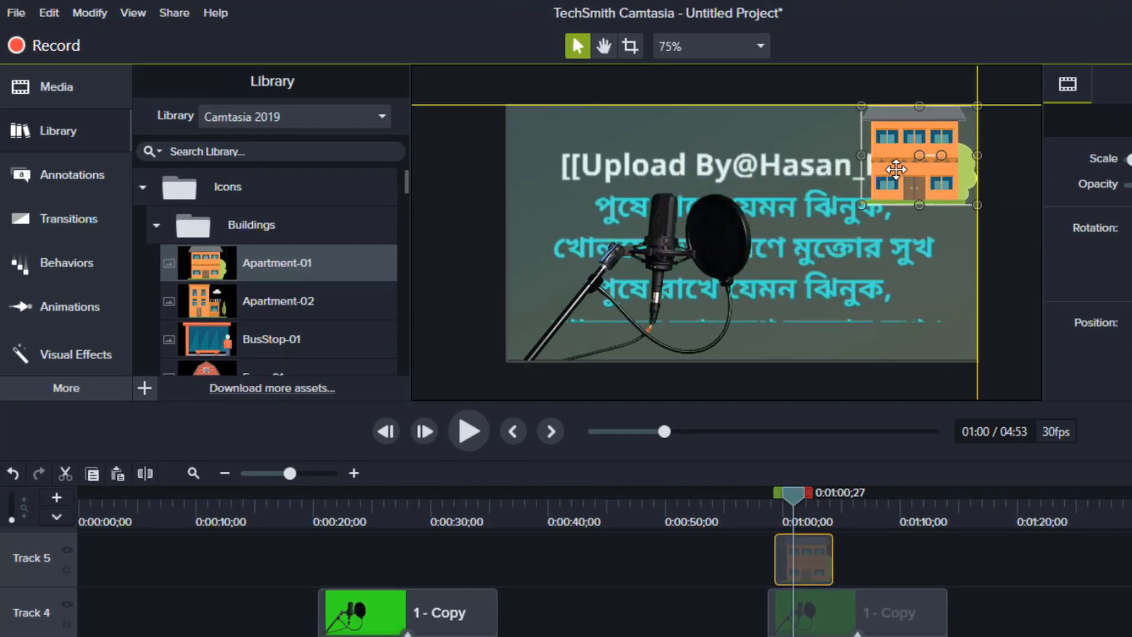
pyautogui.moveTo(861, 205); pyautogui.dragTo(771, 221)
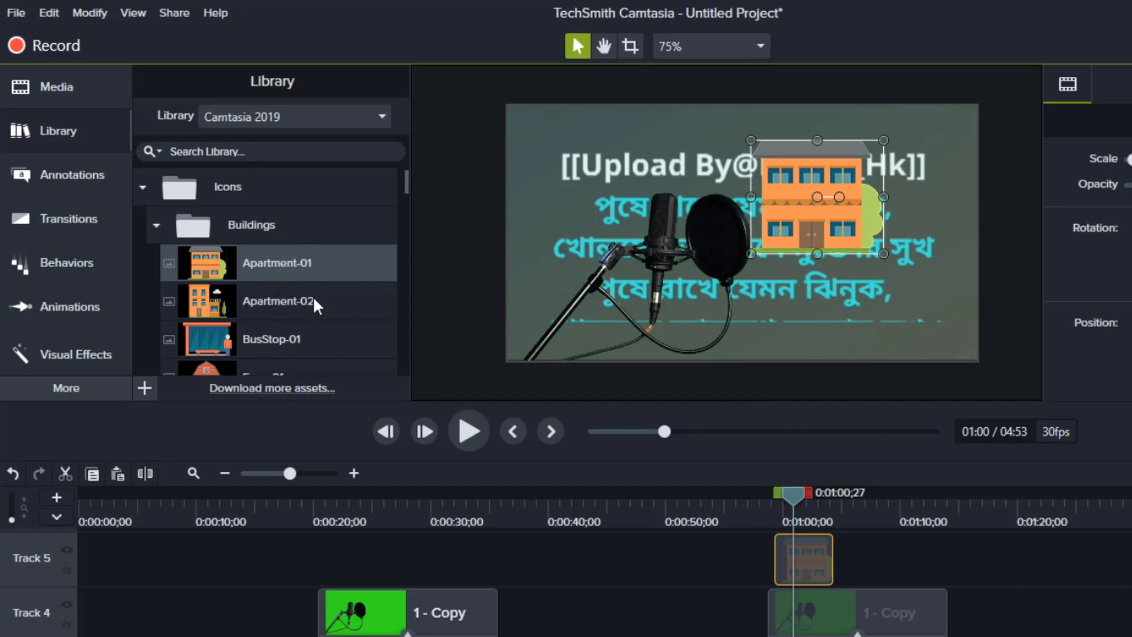
# - Add the cornercircles intro from the Library's Intros folder to Track 4, starting at about 2 seconds
pyautogui.scroll(-10, 312, 300)
pyautogui.scroll(10, 312, 298)
pyautogui.click(157, 225)
pyautogui.click(143, 188)
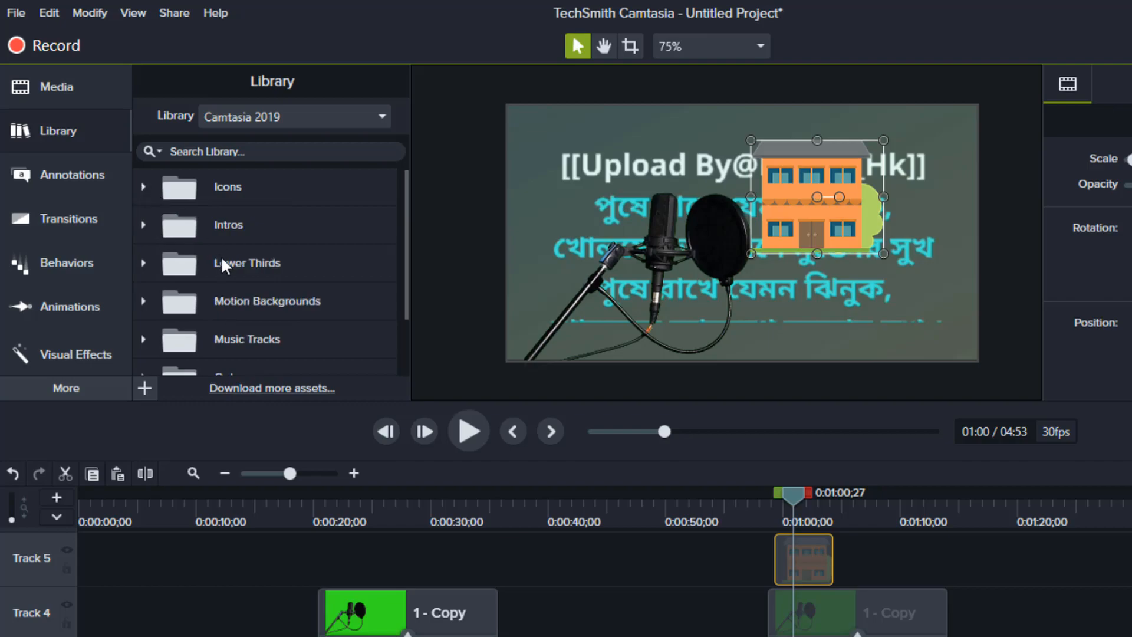
pyautogui.click(265, 230)
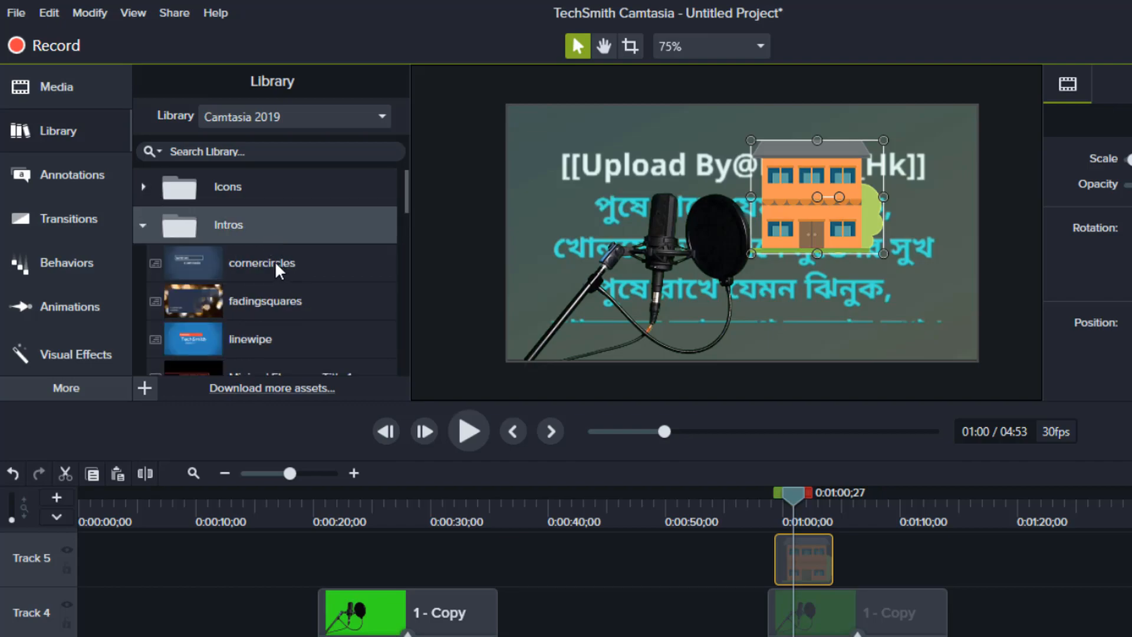
pyautogui.moveTo(275, 259); pyautogui.dragTo(107, 596)
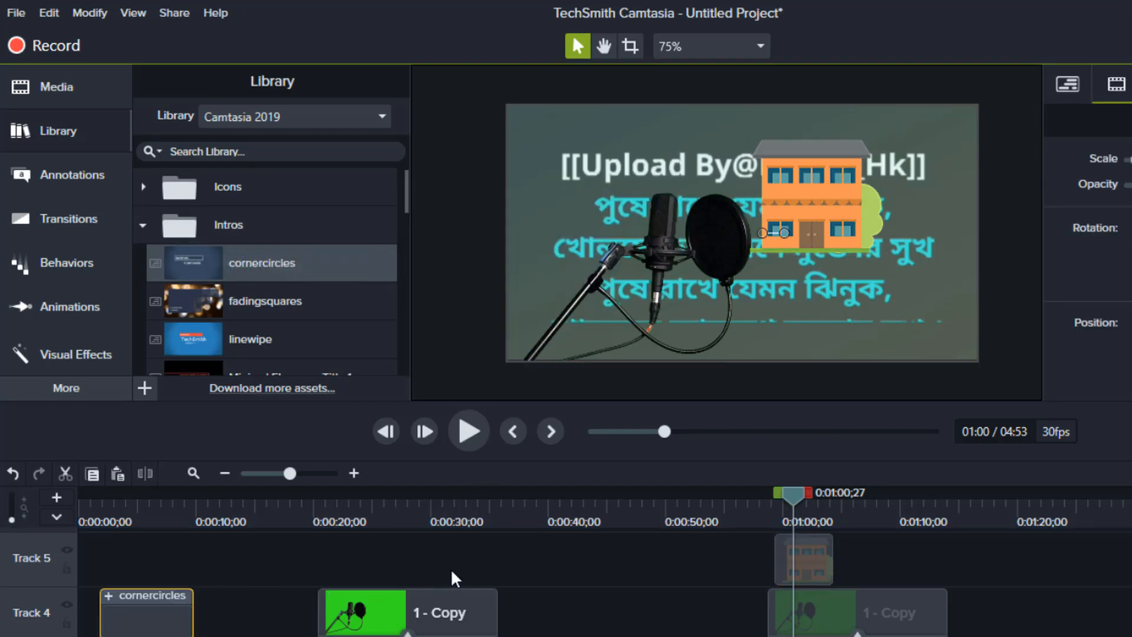
# - Select all clips on the timeline and shift them together about 12 seconds later
pyautogui.scroll(-1, 305, 591)
pyautogui.moveTo(251, 574); pyautogui.dragTo(482, 636)
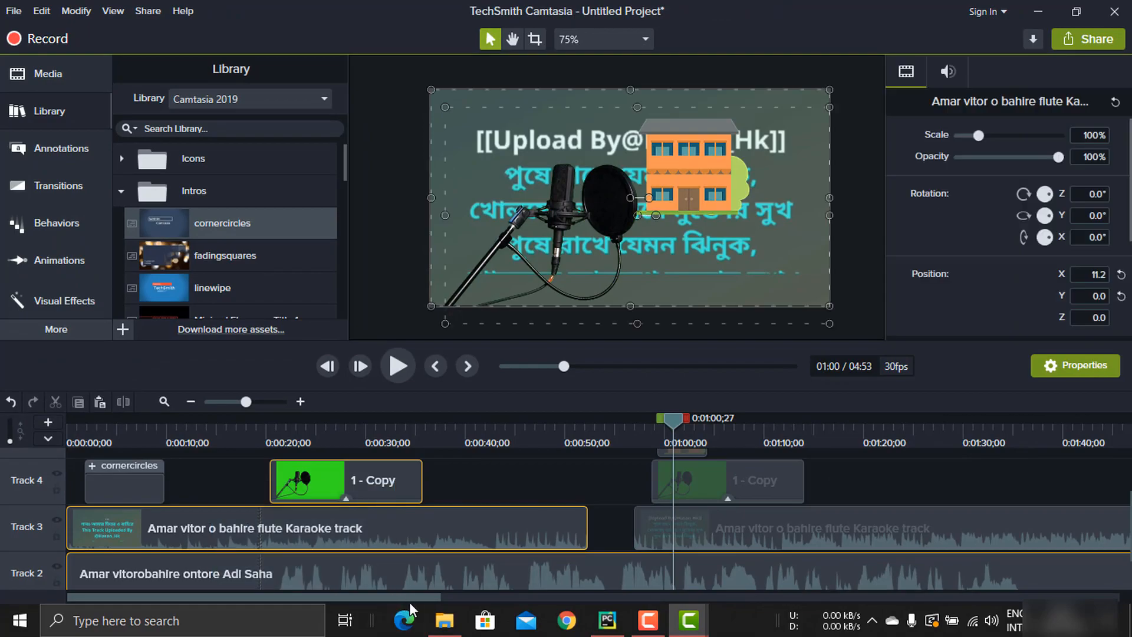
pyautogui.hotkey('ctrl', 'a')
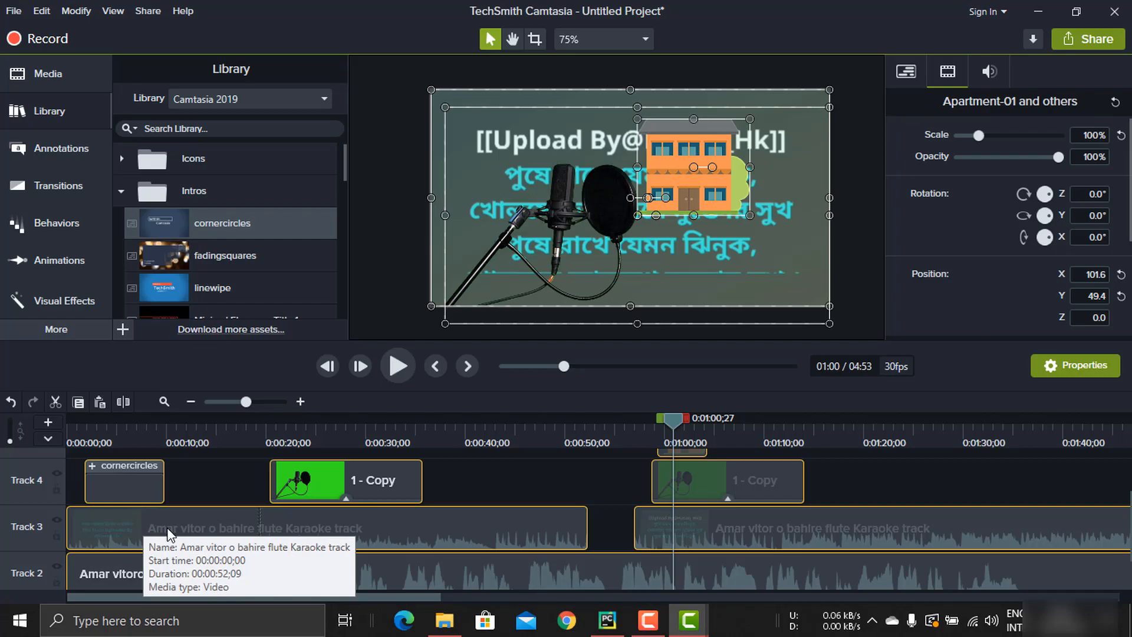
pyautogui.moveTo(151, 525); pyautogui.dragTo(239, 540)
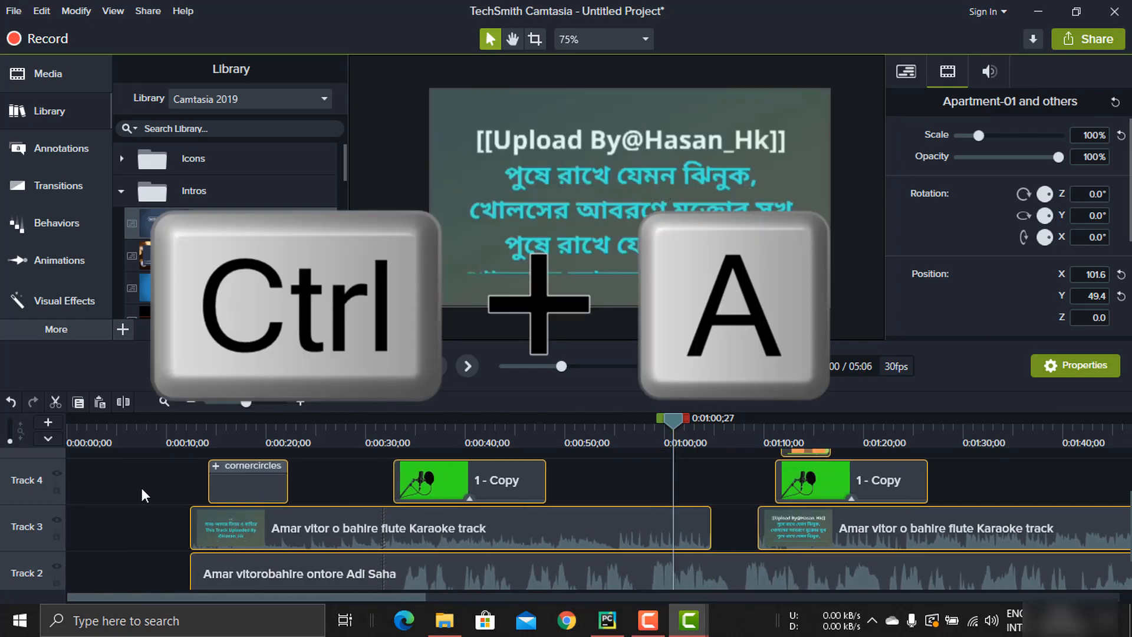
pyautogui.click(154, 486)
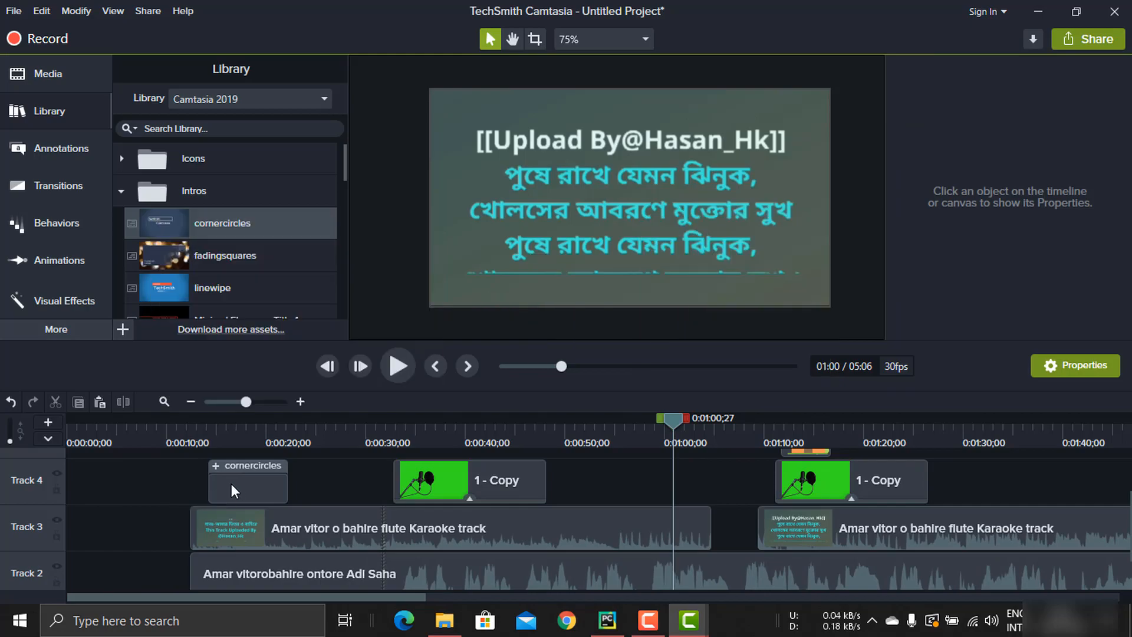
# - Add another cornercircles intro at the very start of Track 3, in the gap before the karaoke video
pyautogui.moveTo(242, 397); pyautogui.dragTo(228, 398)
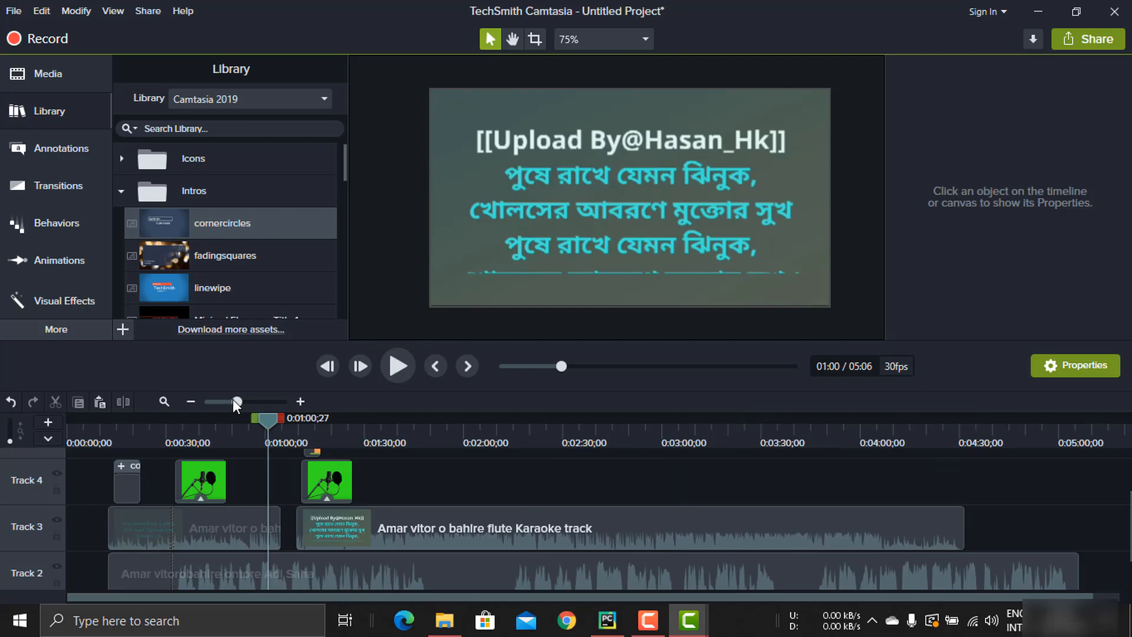
pyautogui.moveTo(239, 396); pyautogui.dragTo(252, 399)
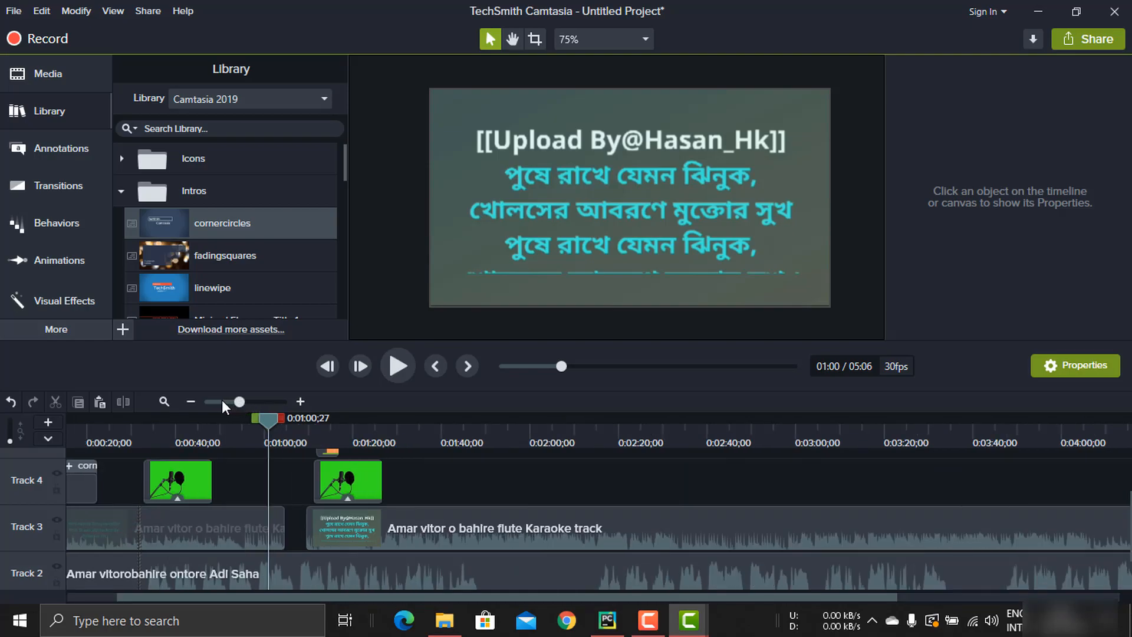
pyautogui.click(224, 400)
pyautogui.moveTo(225, 401); pyautogui.dragTo(245, 402)
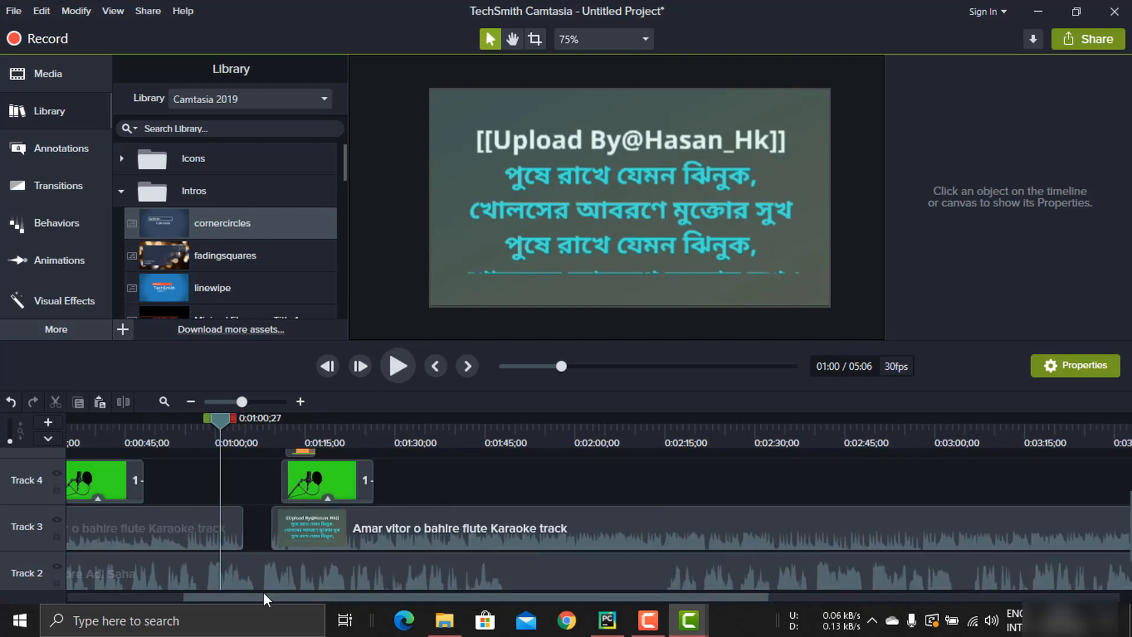
pyautogui.moveTo(264, 597); pyautogui.dragTo(94, 593)
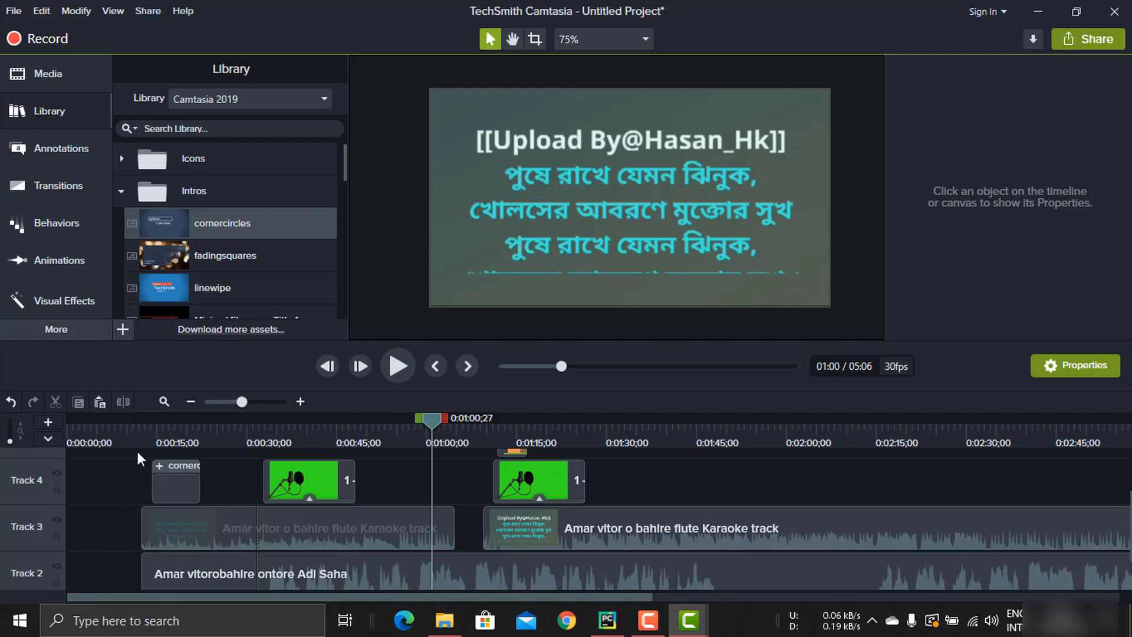
pyautogui.moveTo(215, 229); pyautogui.dragTo(71, 547)
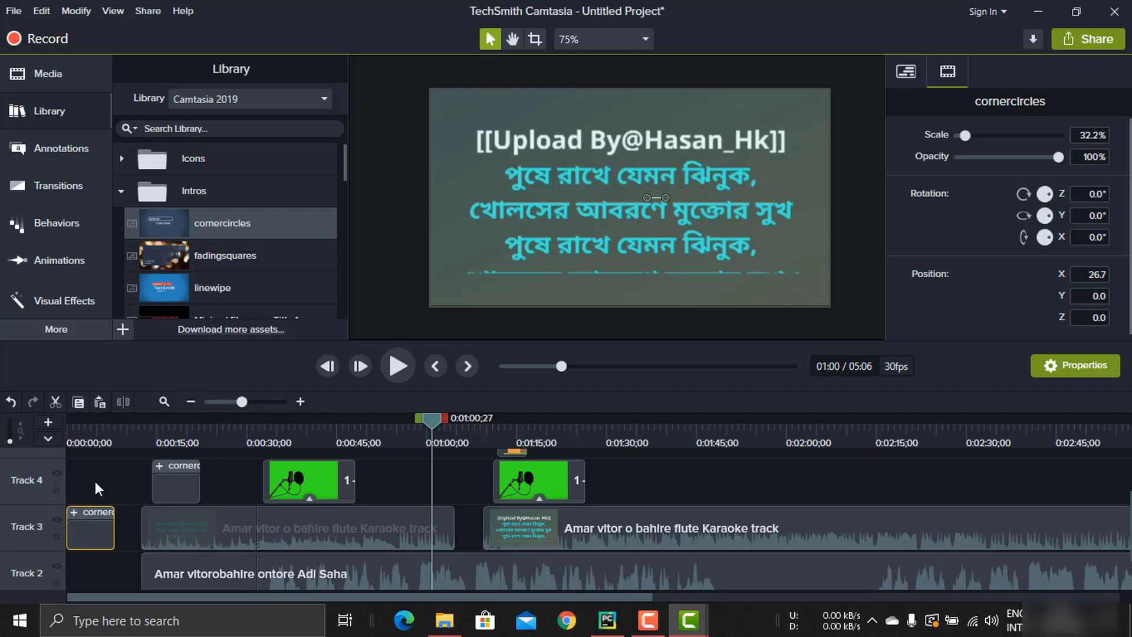
# - Preview the intro on Track 3 up to 0:00:06;28 and examine its editable title and subtitle properties
pyautogui.click(79, 440)
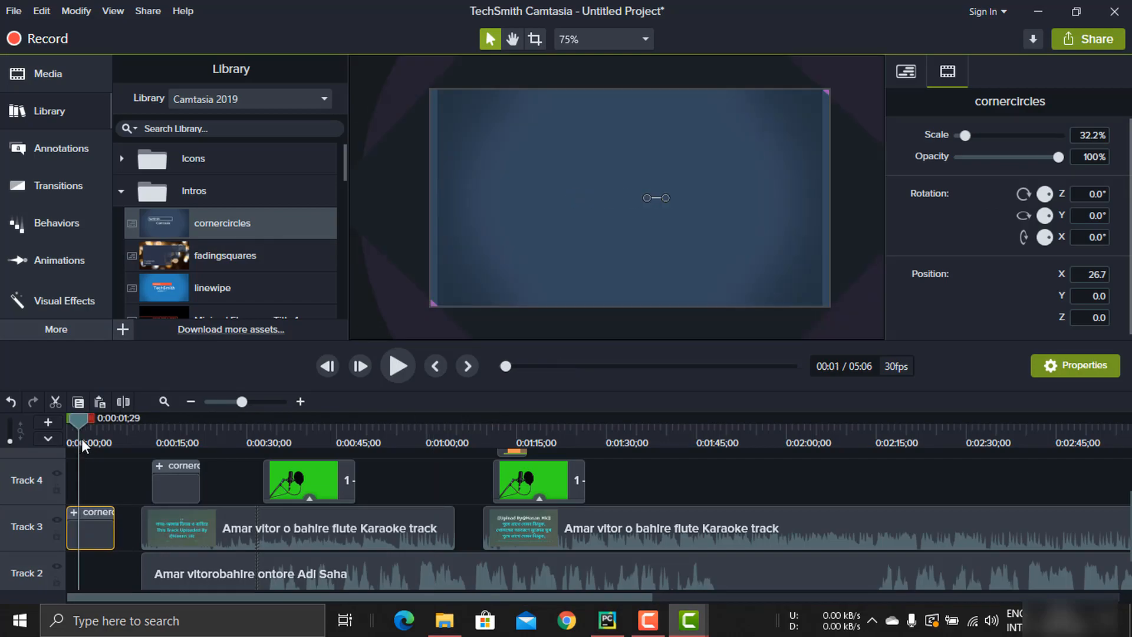
pyautogui.moveTo(81, 422); pyautogui.dragTo(98, 426)
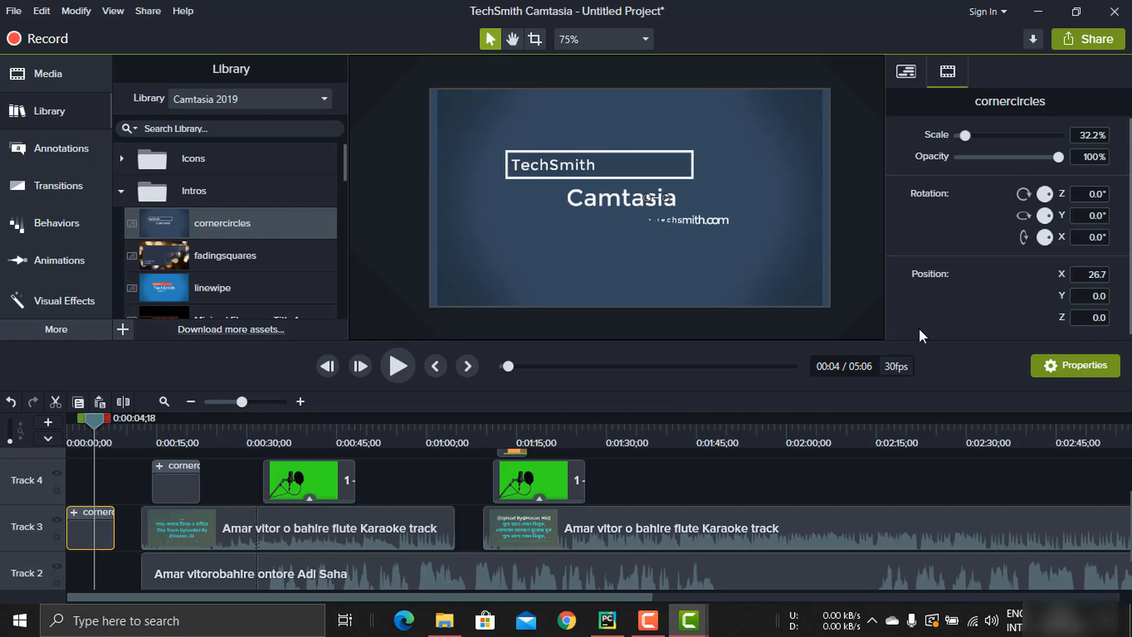
pyautogui.click(911, 73)
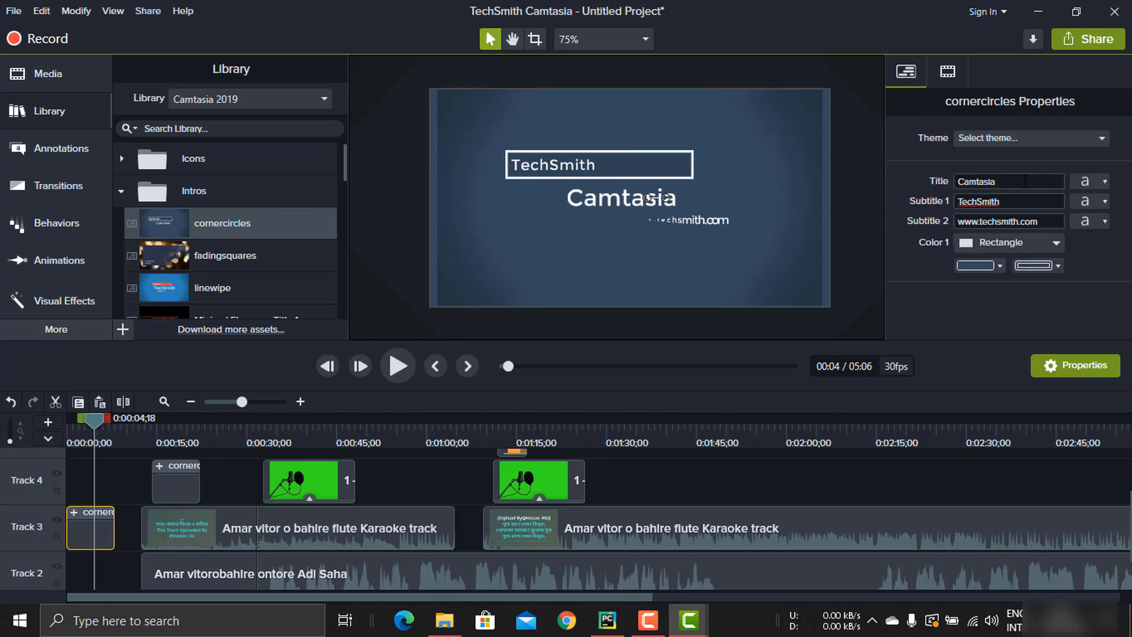
pyautogui.doubleClick(1030, 184)
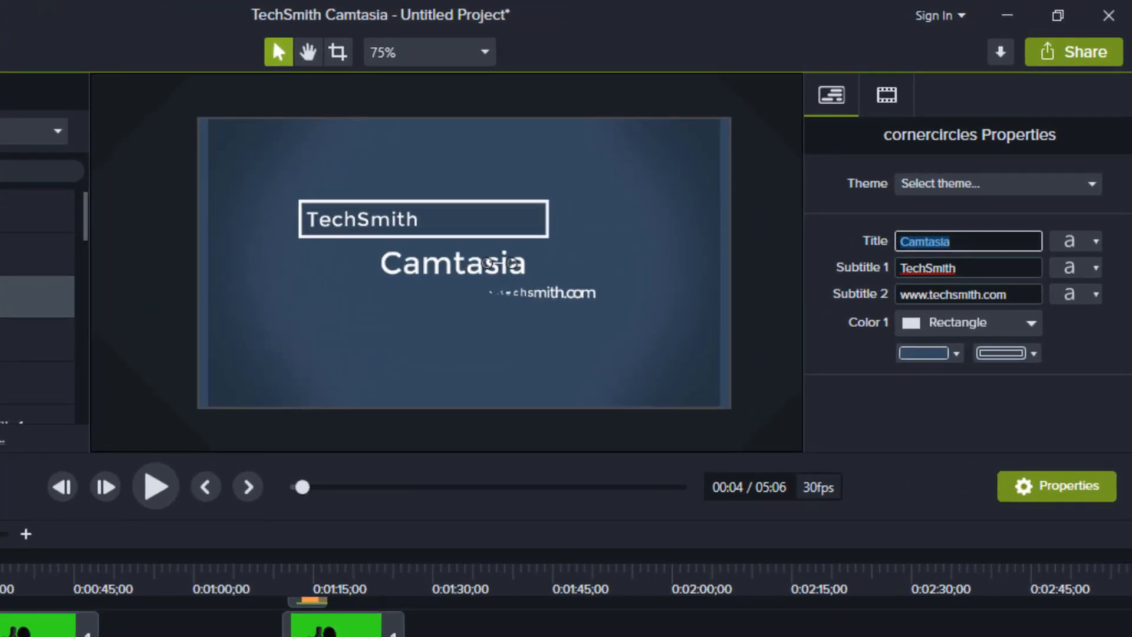
pyautogui.moveTo(0, 571); pyautogui.dragTo(16, 570)
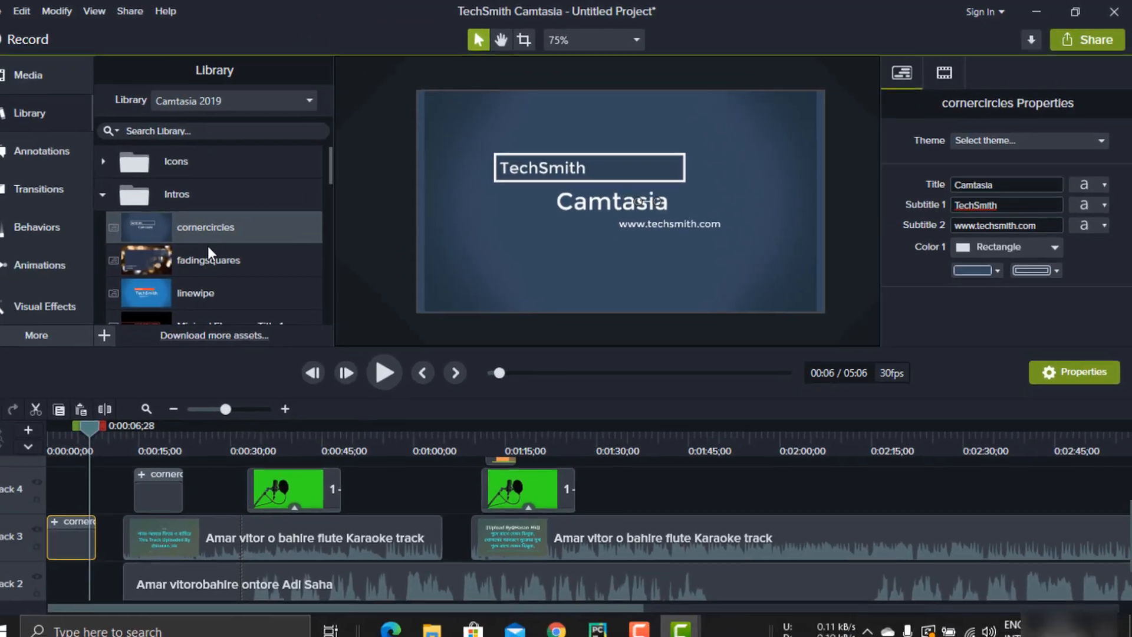
# - Add the asimpleway song from the Library's Music Tracks folder to a new Track 6, starting at 0:00:00;00
pyautogui.scroll(-3, 226, 250)
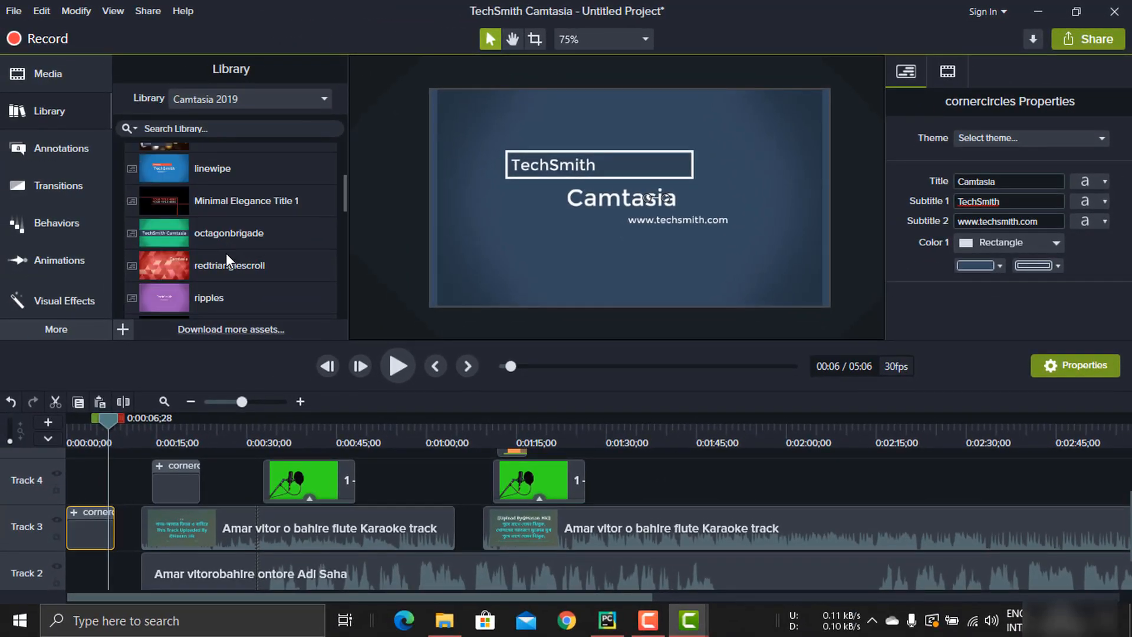
pyautogui.scroll(-3, 227, 252)
pyautogui.scroll(-3, 232, 254)
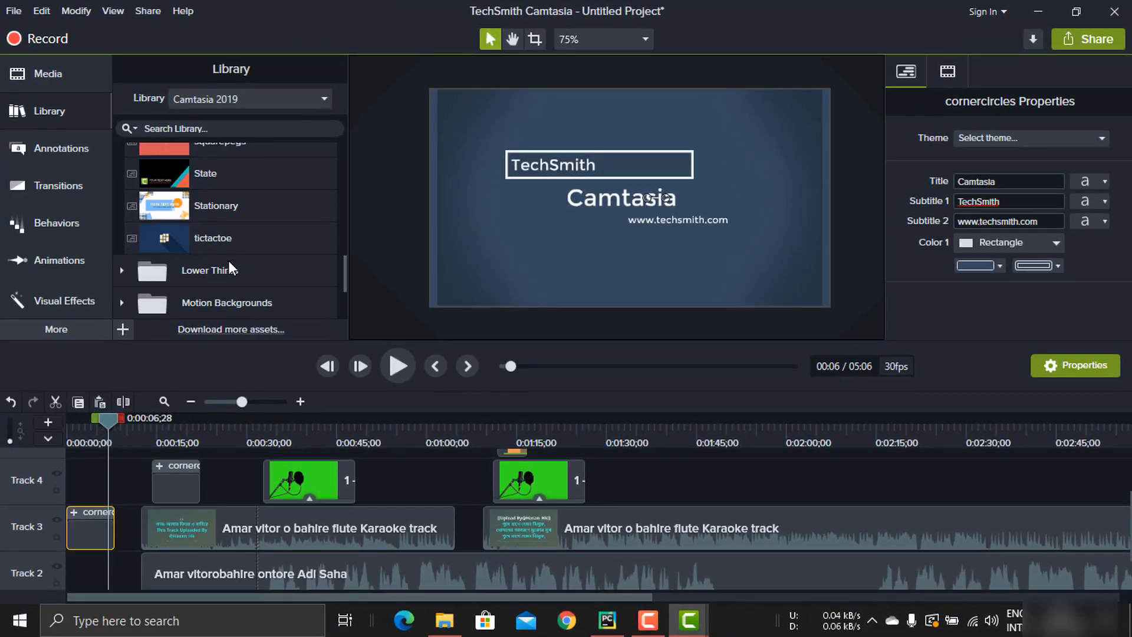
pyautogui.scroll(-3, 230, 271)
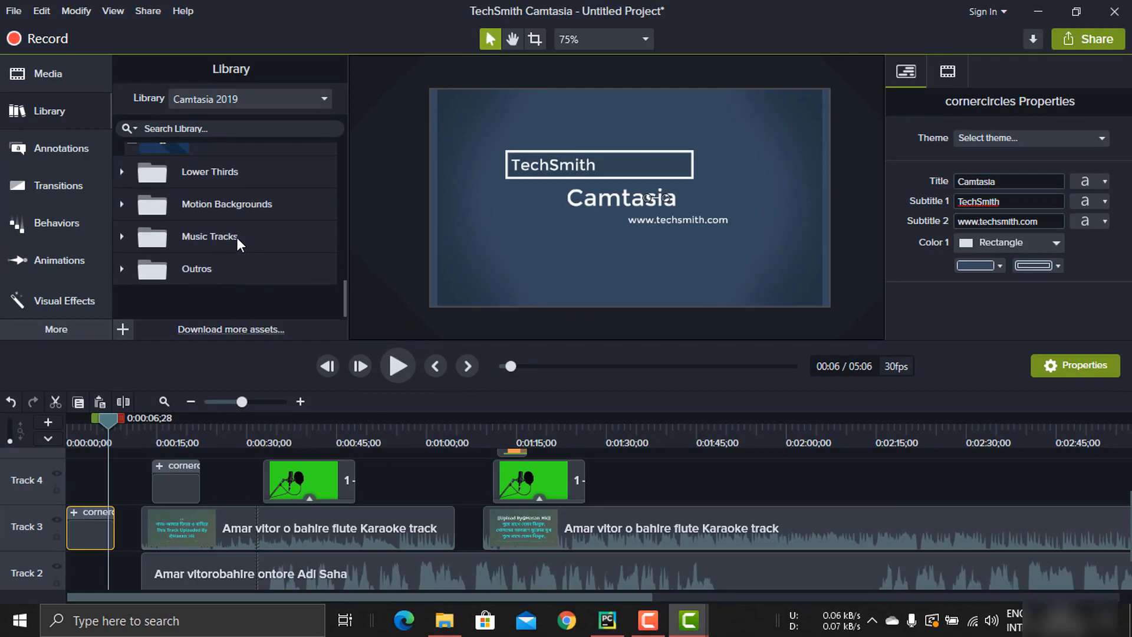
pyautogui.click(237, 237)
pyautogui.moveTo(239, 276); pyautogui.dragTo(85, 485)
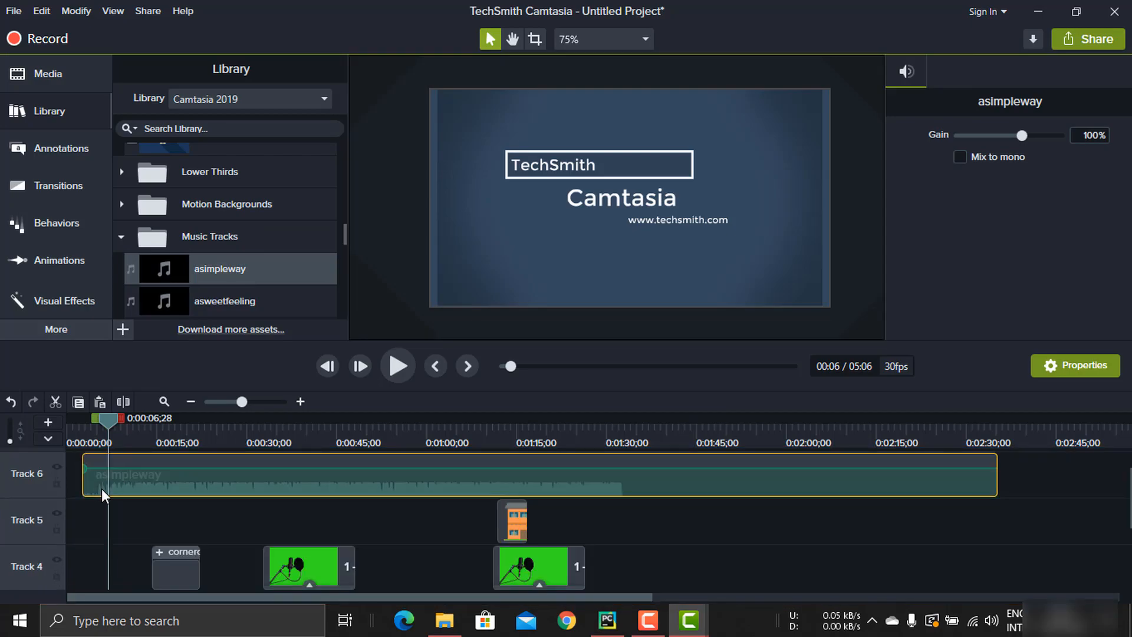
pyautogui.scroll(-3, 178, 496)
pyautogui.scroll(3, 178, 489)
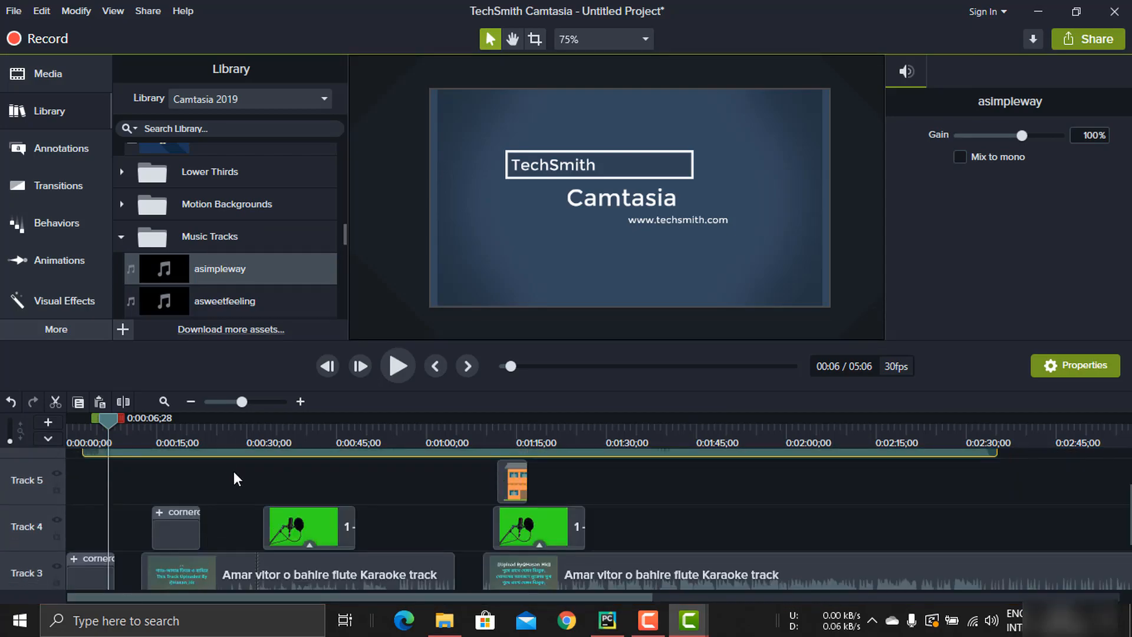
pyautogui.moveTo(247, 479); pyautogui.dragTo(203, 507)
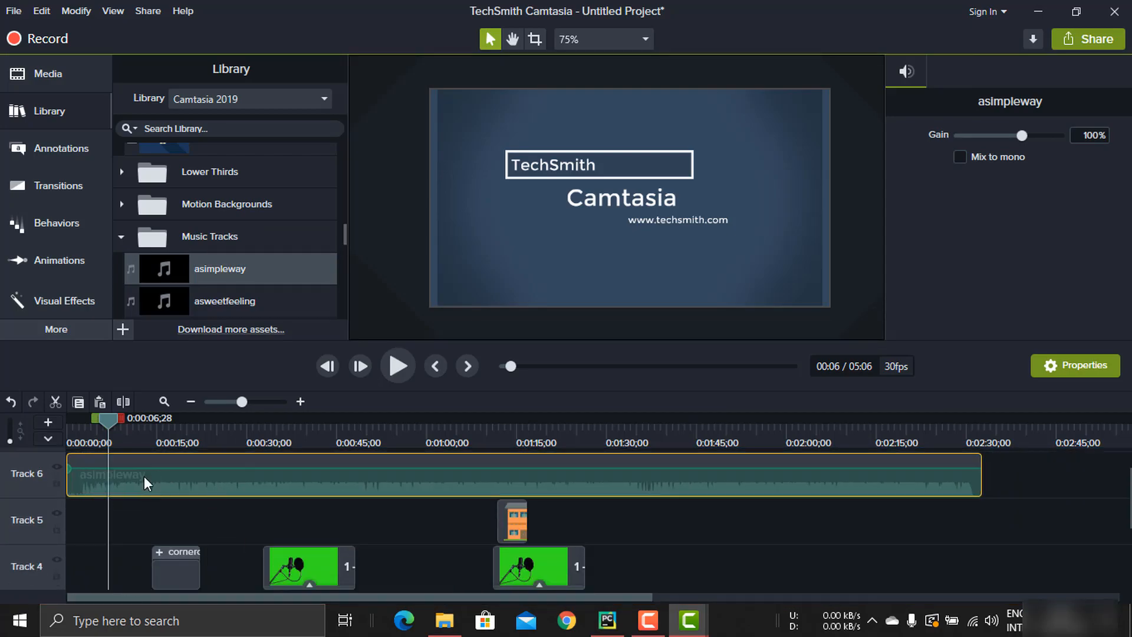
# - Play the project from near the start to 0:00:05;23 with the asimpleway music and look over the tracks beneath it
pyautogui.click(72, 435)
pyautogui.click(399, 366)
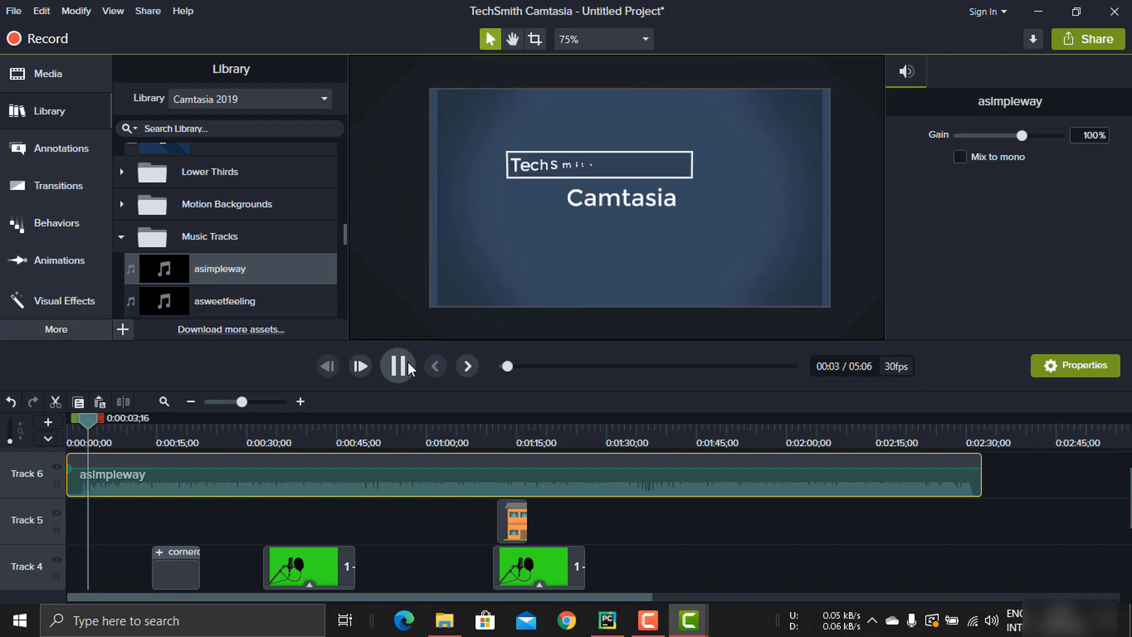
pyautogui.click(407, 362)
pyautogui.scroll(-2, 354, 501)
pyautogui.scroll(1, 207, 509)
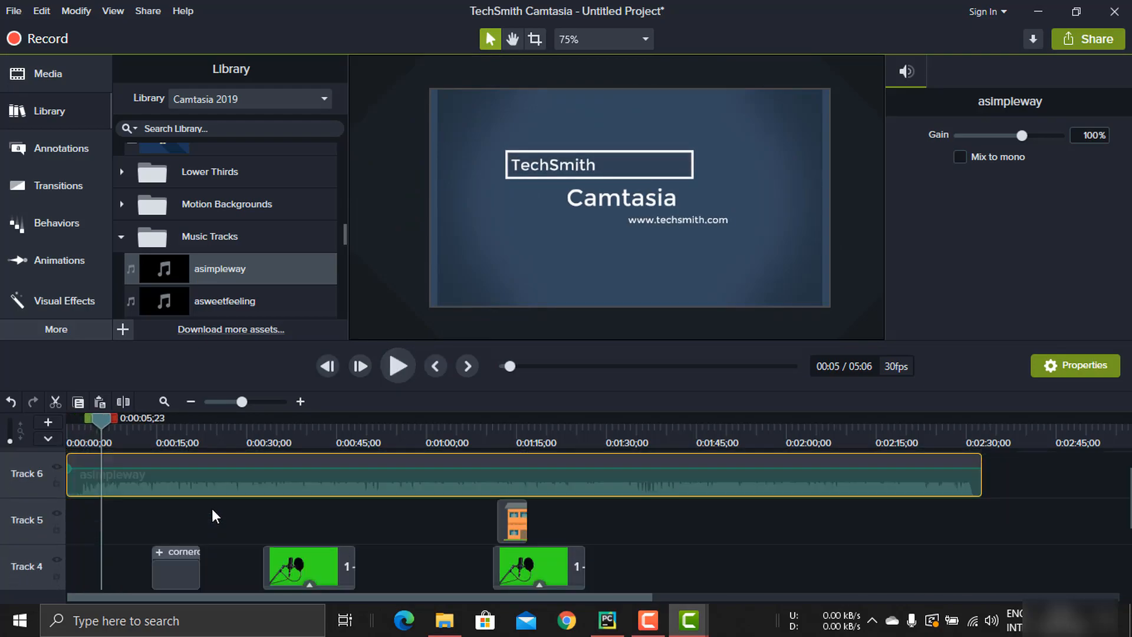
pyautogui.scroll(-2, 216, 506)
pyautogui.scroll(3, 326, 489)
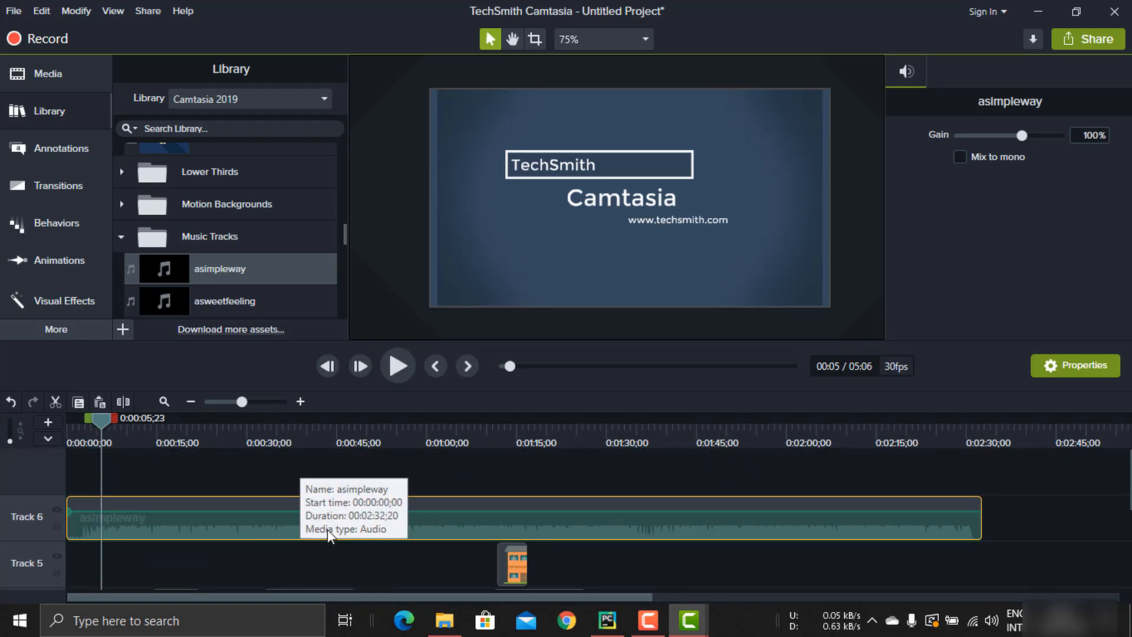
pyautogui.scroll(-3, 404, 565)
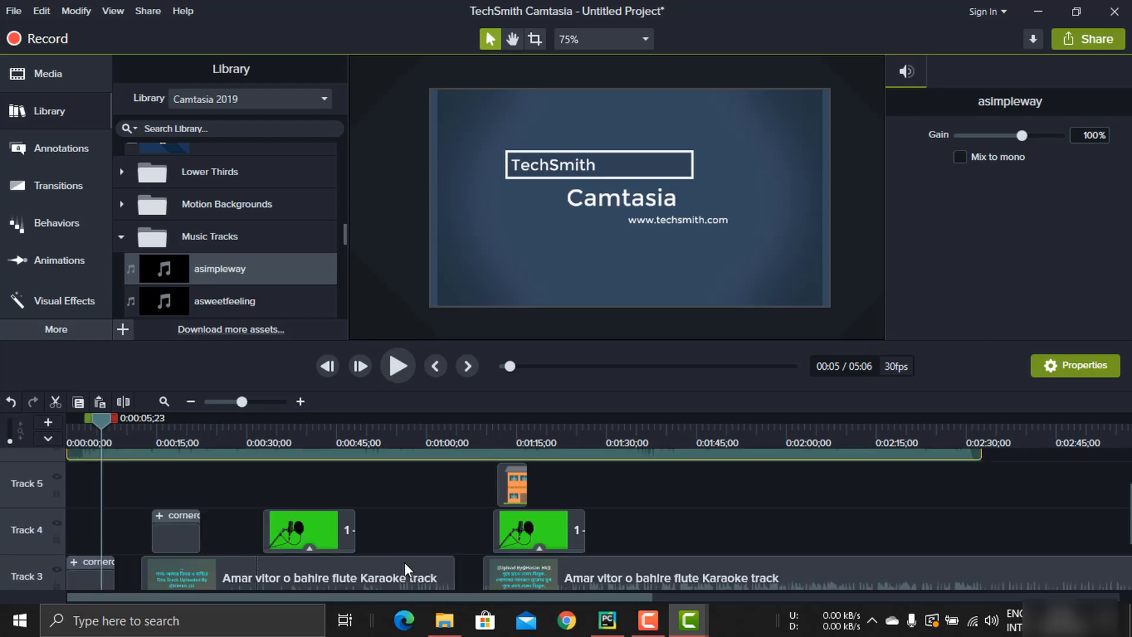
pyautogui.scroll(3, 403, 558)
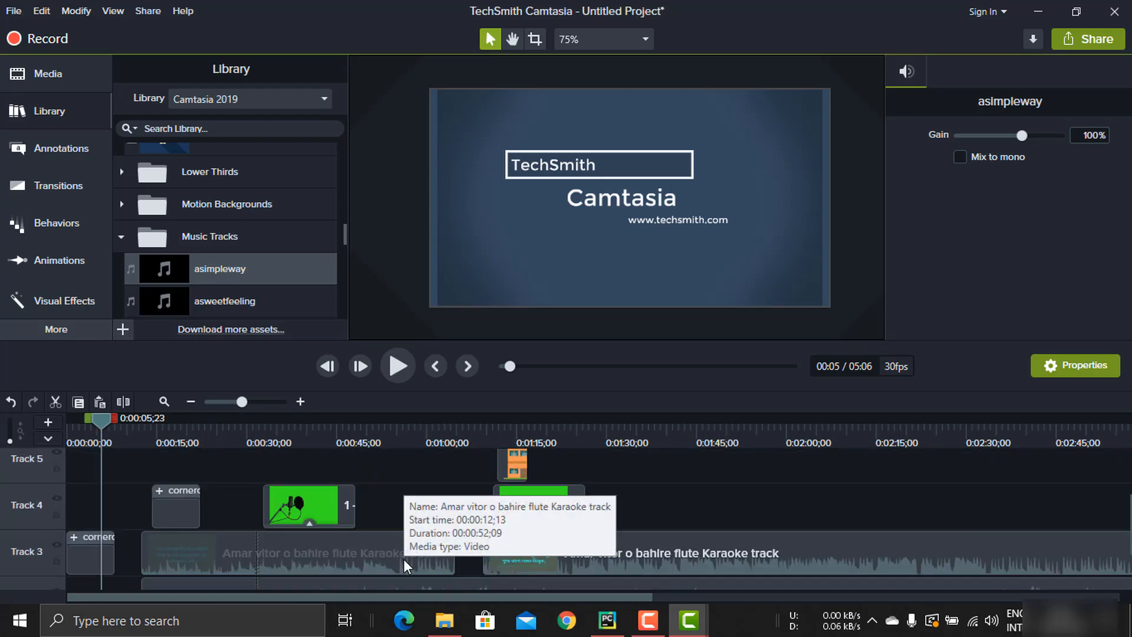
# - Raise the asimpleway music clip's volume to 153% on Track 6
pyautogui.moveTo(468, 485)
pyautogui.mouseDown()
pyautogui.moveTo(475, 533)
pyautogui.moveTo(481, 485)
pyautogui.mouseUp()
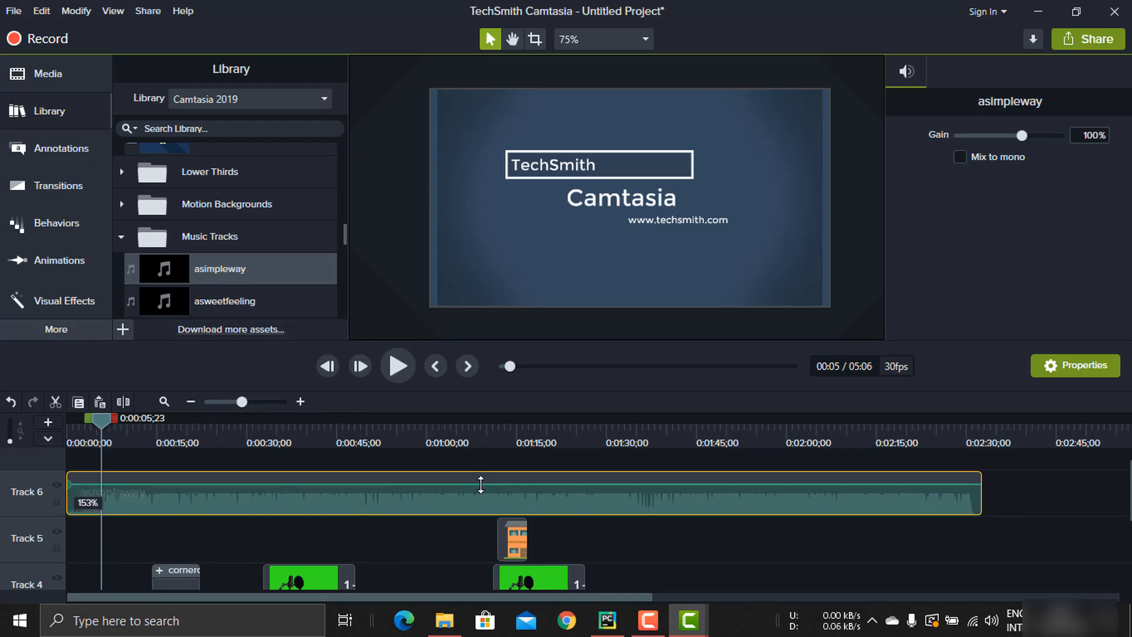
pyautogui.rightClick(466, 501)
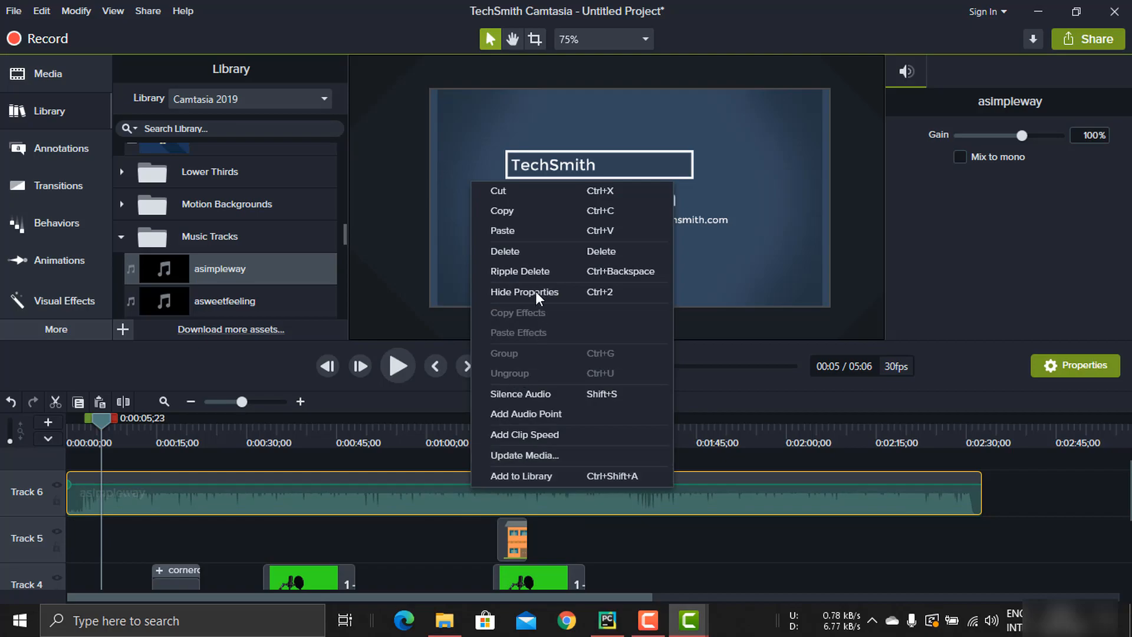
pyautogui.click(944, 378)
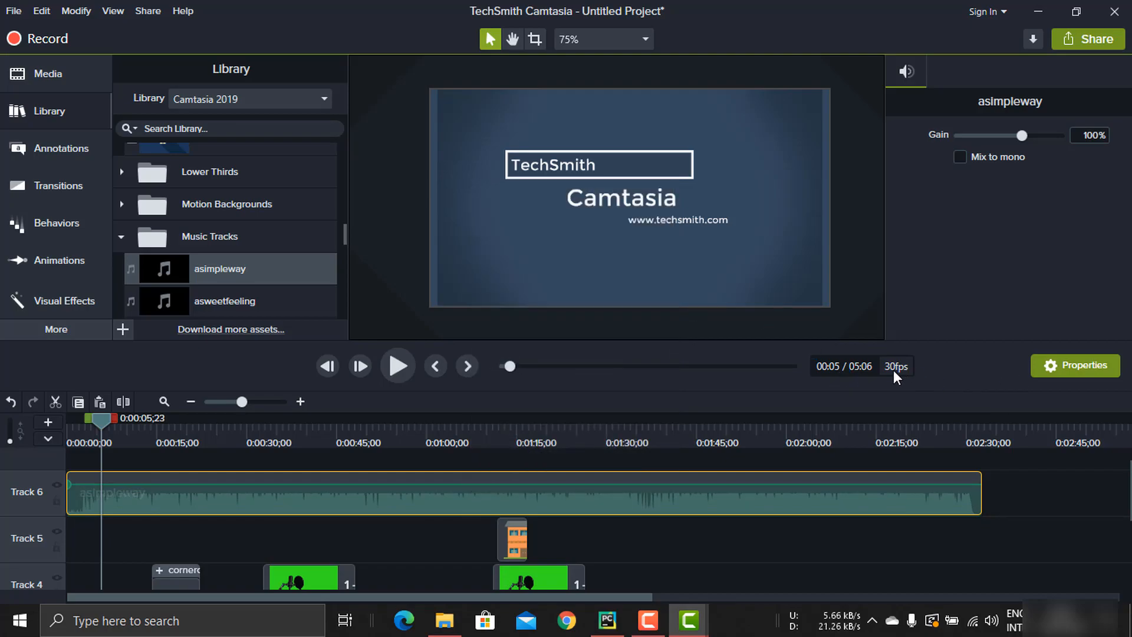
# - Add the Assist lower third from the Library's Lower Thirds folder to a new Track 7 above the first microphone clip and preview it at 0:00:35;29
pyautogui.click(121, 236)
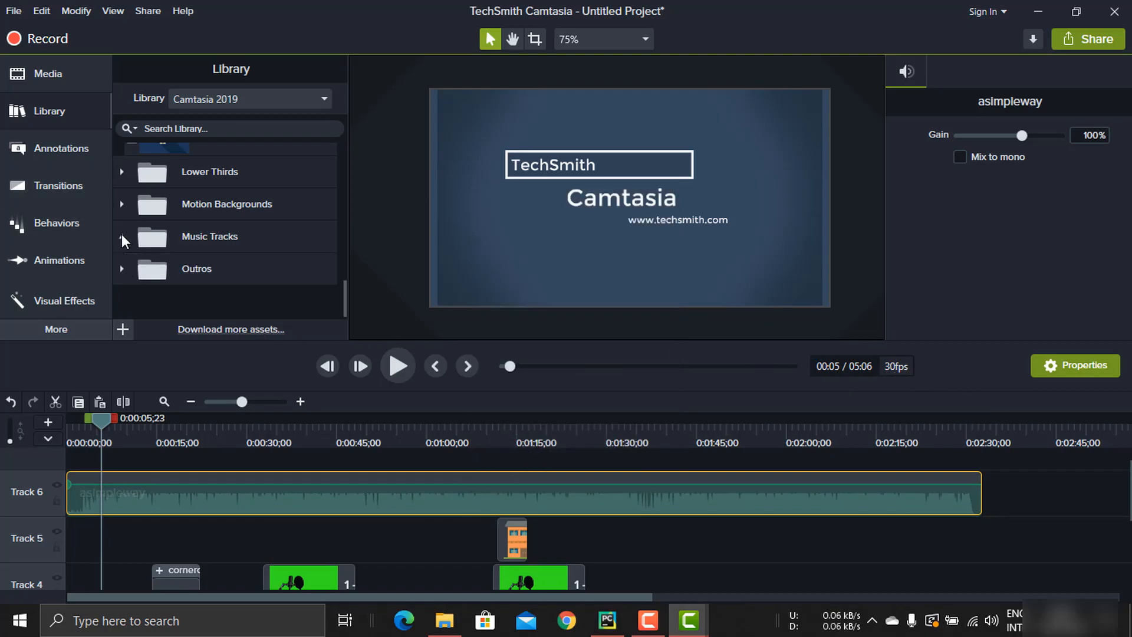
pyautogui.scroll(5, 178, 235)
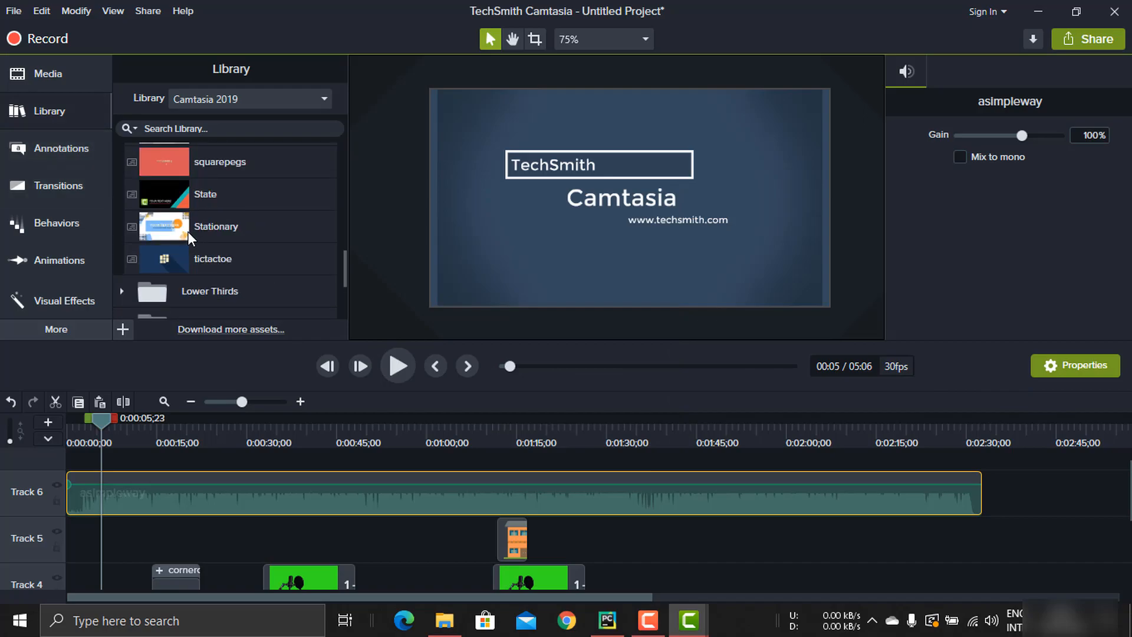
pyautogui.scroll(-3, 185, 232)
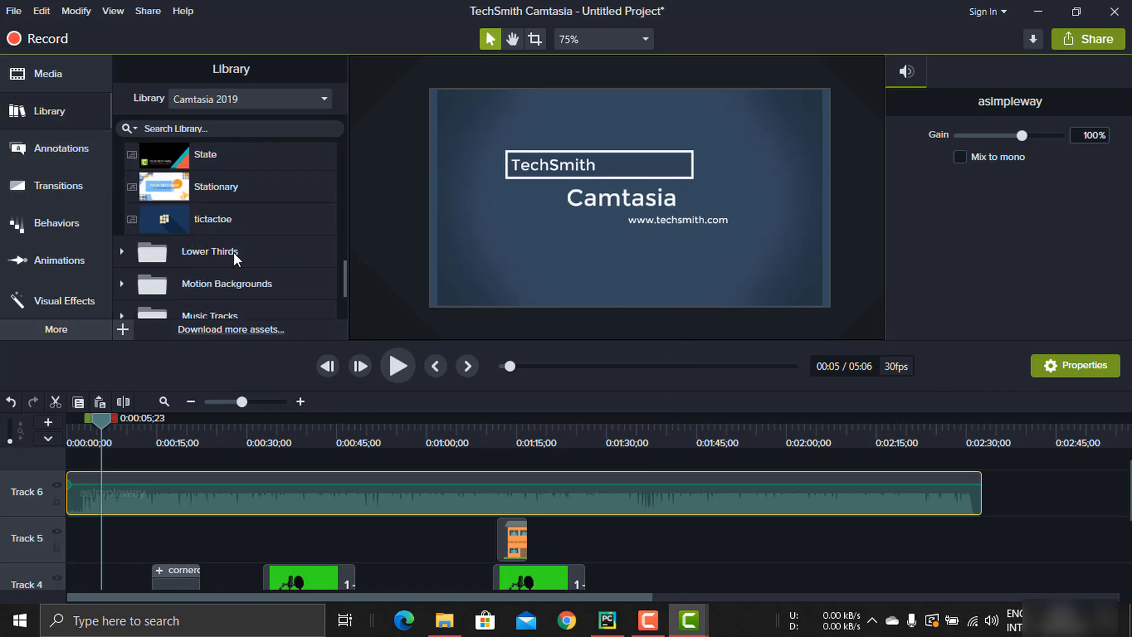
pyautogui.scroll(-1, 224, 236)
pyautogui.doubleClick(214, 218)
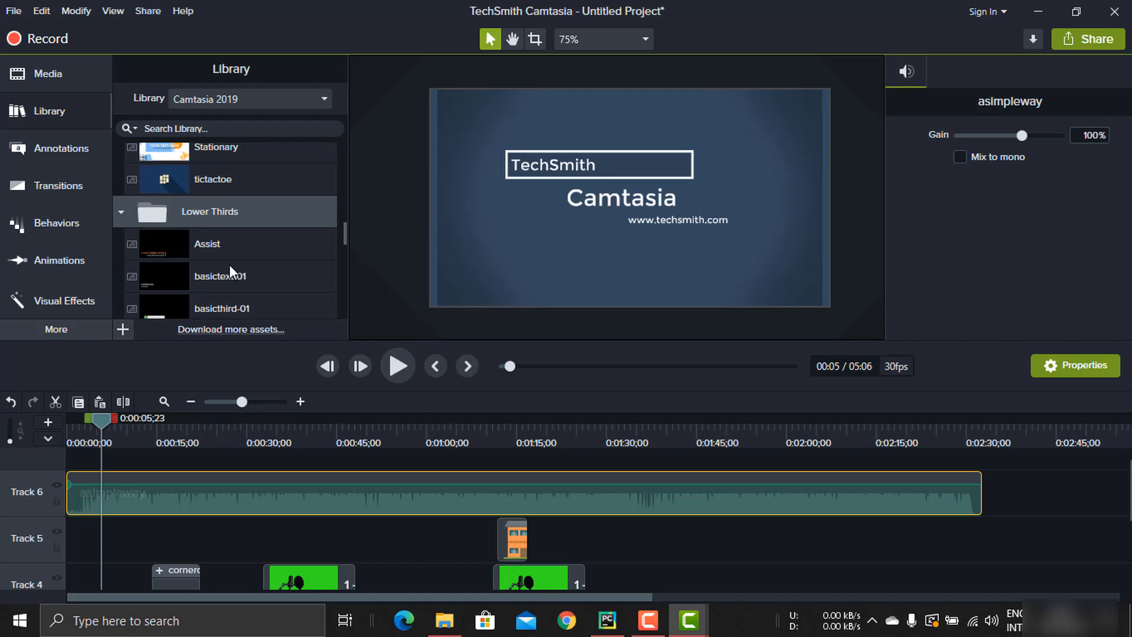
pyautogui.moveTo(218, 240); pyautogui.dragTo(528, 394)
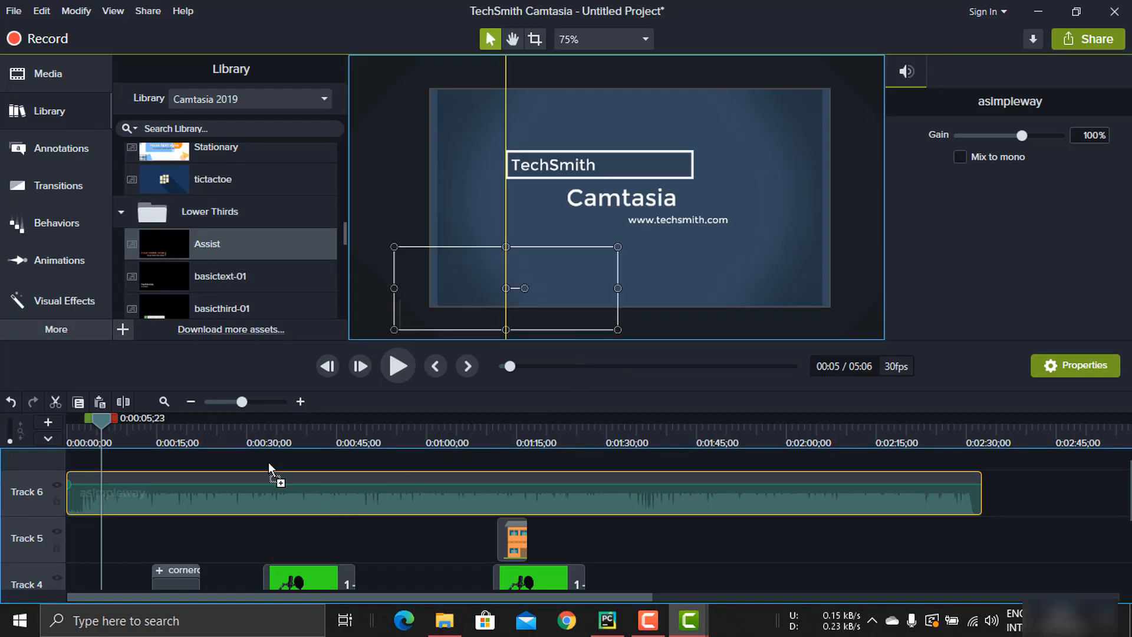
pyautogui.moveTo(268, 461); pyautogui.dragTo(268, 461)
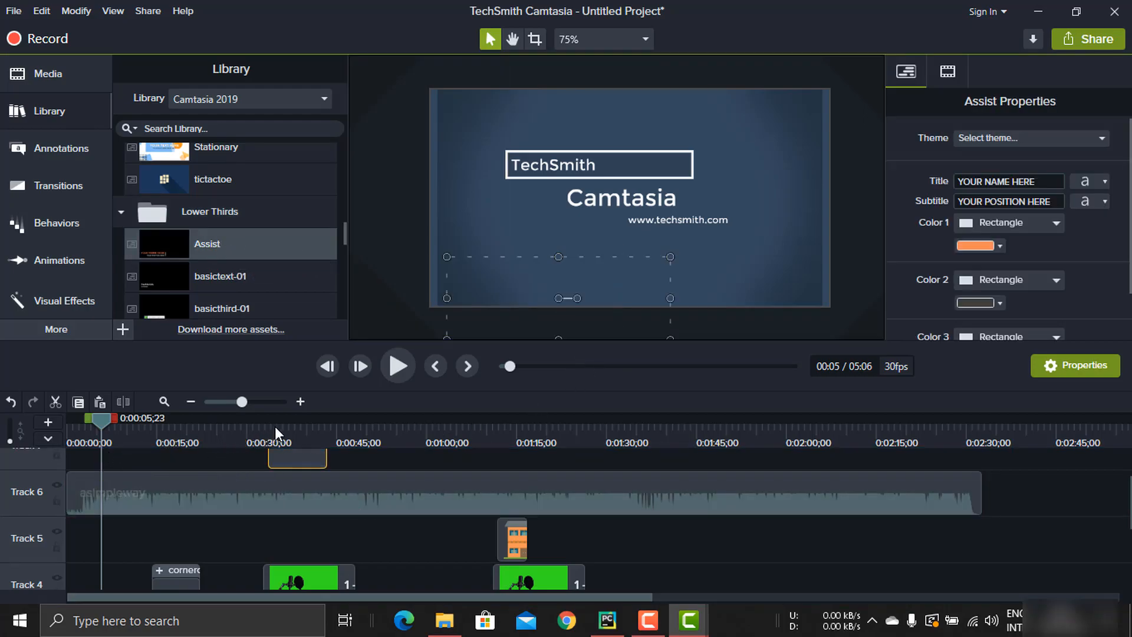
pyautogui.click(282, 427)
pyautogui.scroll(2, 316, 459)
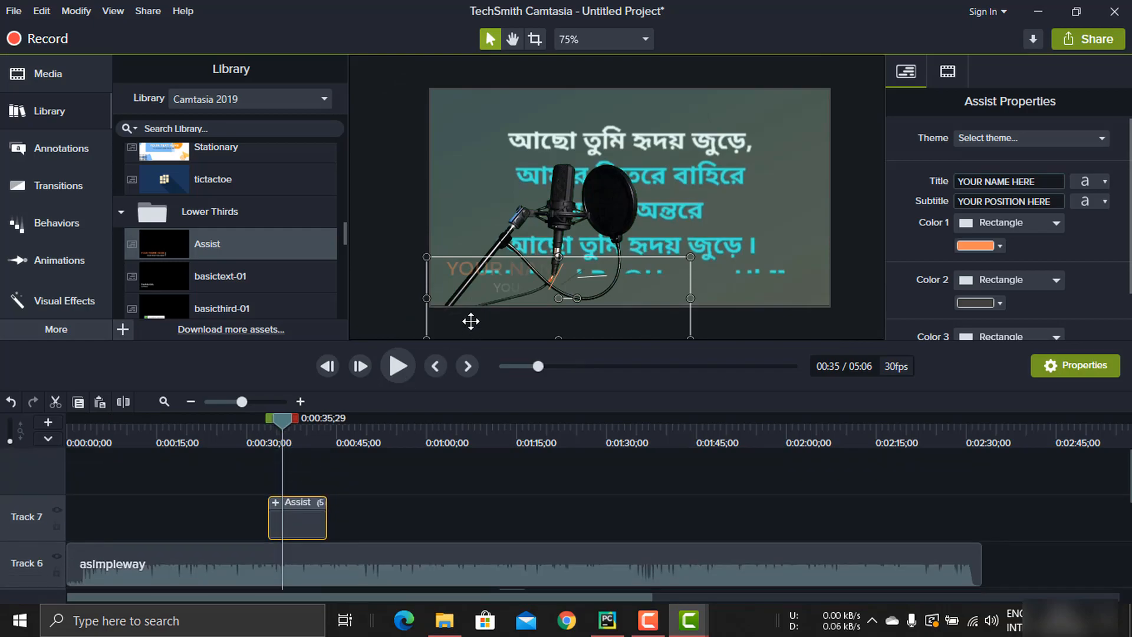
# - Move the microphone clip up on the canvas to X 11.2, Y 61.7 and preview the lower third at 0:00:39;29
pyautogui.moveTo(506, 202); pyautogui.dragTo(480, 240)
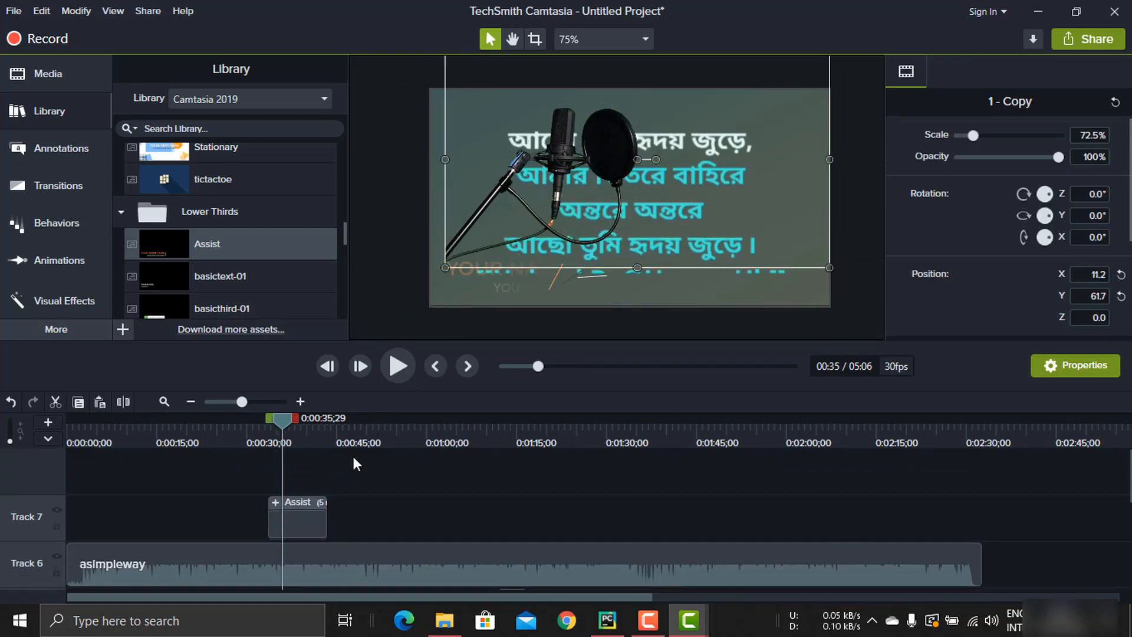
pyautogui.moveTo(278, 426); pyautogui.dragTo(306, 425)
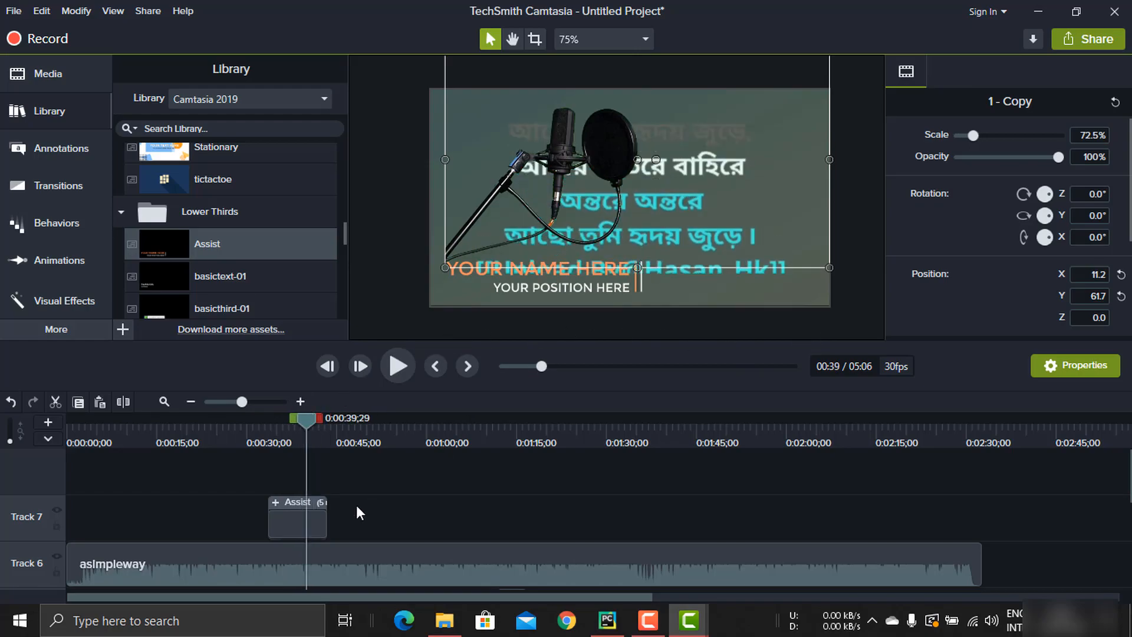
# - Look through the Library's Lower Thirds and Motion Backgrounds, and move the Assist lower third up and slightly right, fully inside the video frame
pyautogui.click(540, 286)
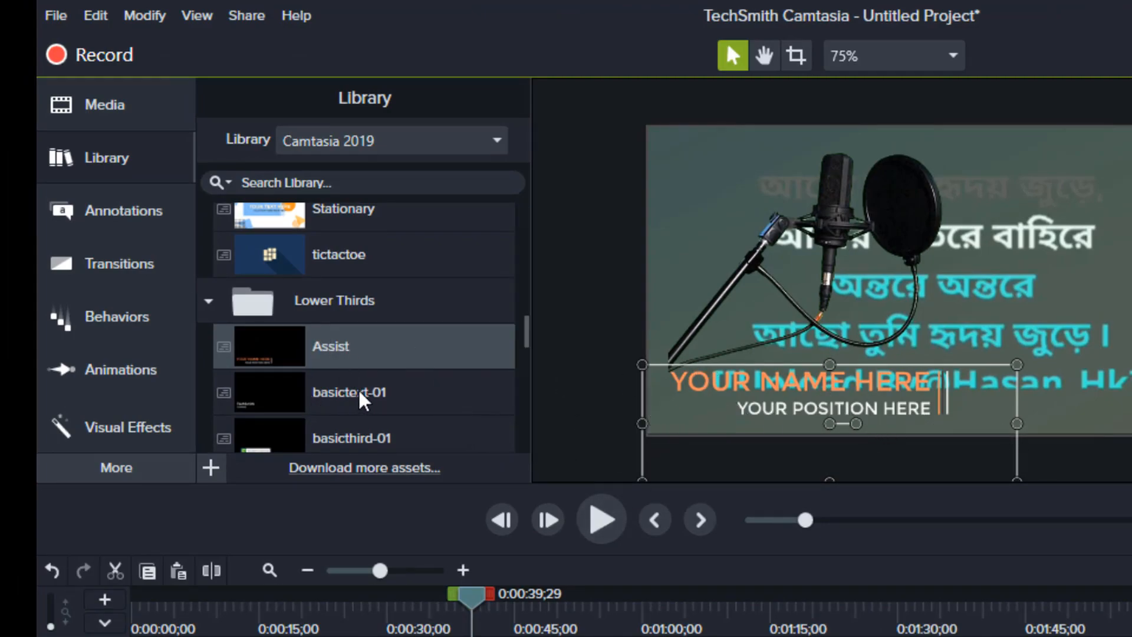
pyautogui.scroll(-3, 369, 405)
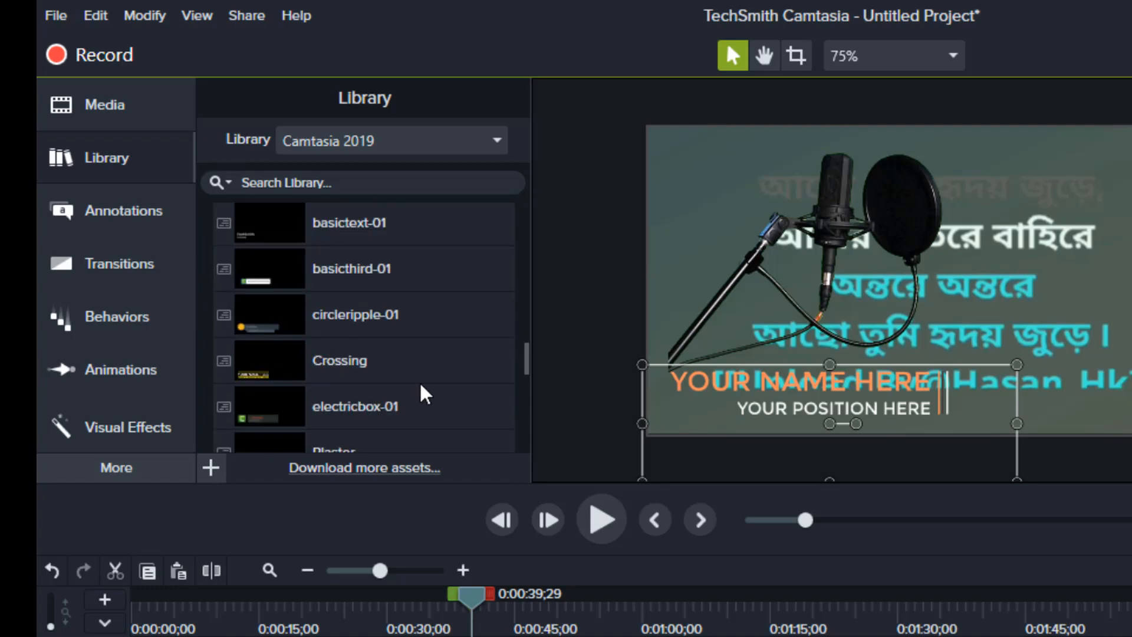
pyautogui.scroll(-8, 413, 384)
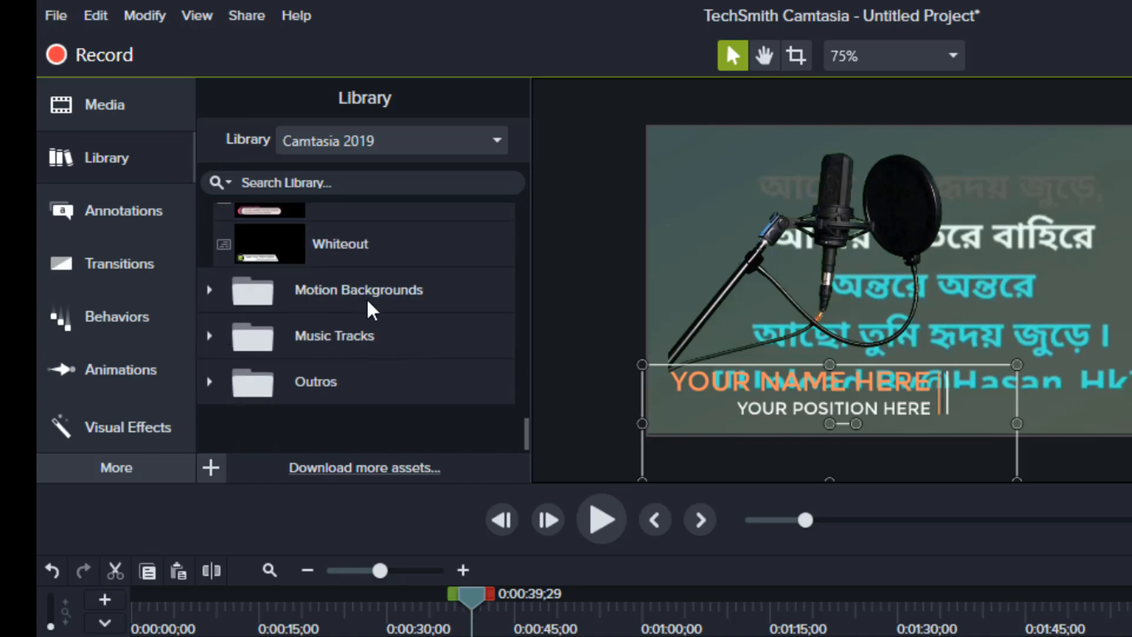
pyautogui.doubleClick(372, 308)
pyautogui.scroll(-1, 361, 393)
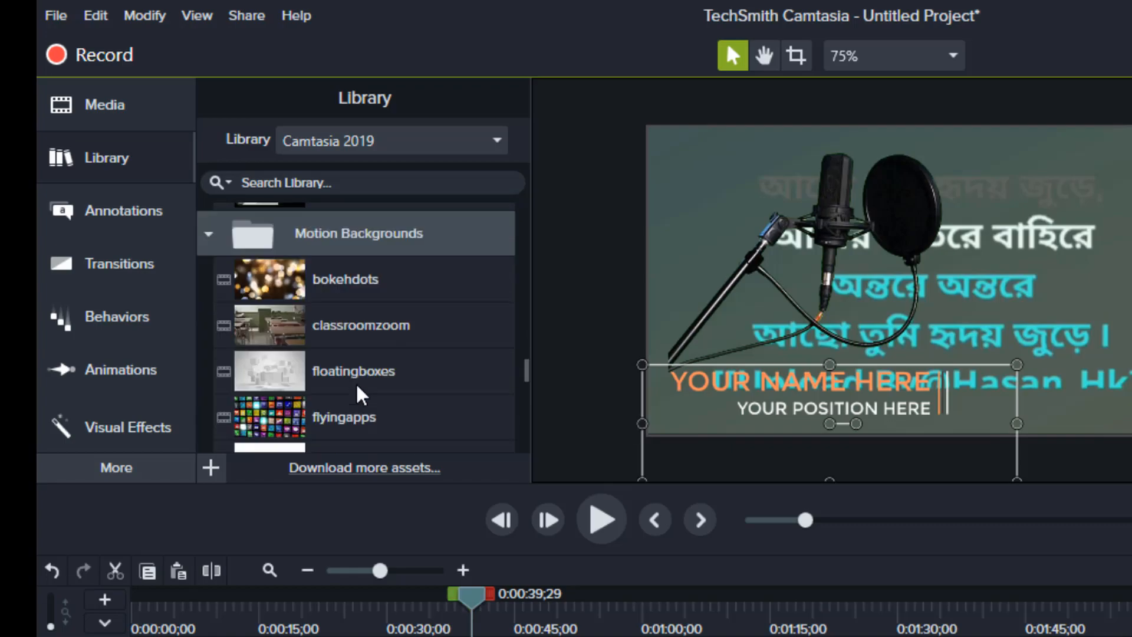
pyautogui.scroll(-12, 369, 409)
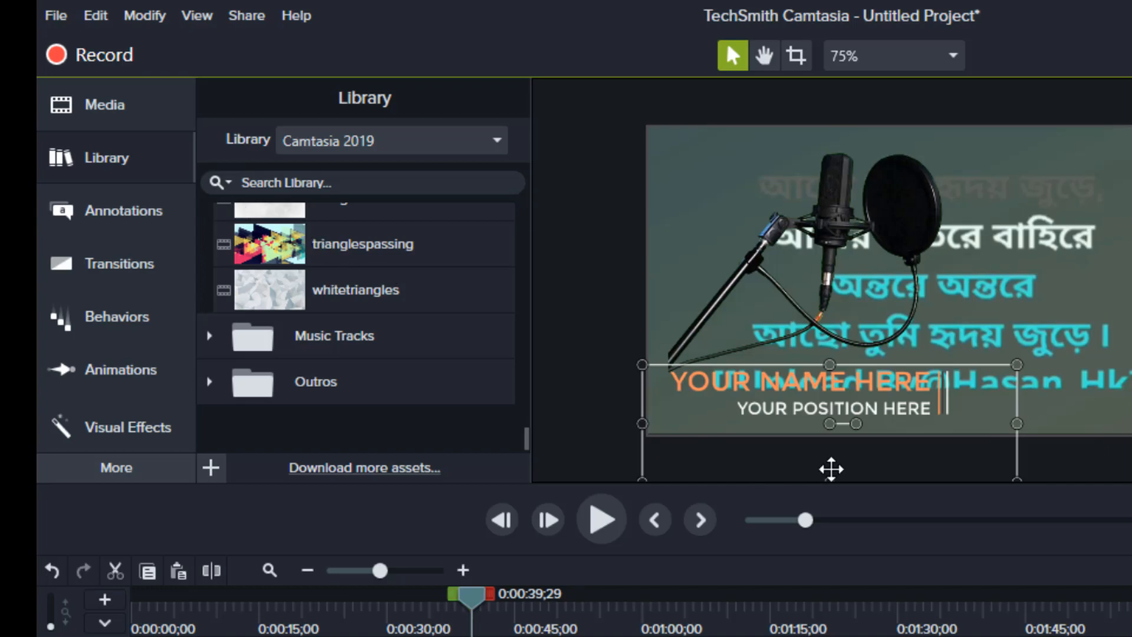
pyautogui.moveTo(854, 442); pyautogui.dragTo(902, 396)
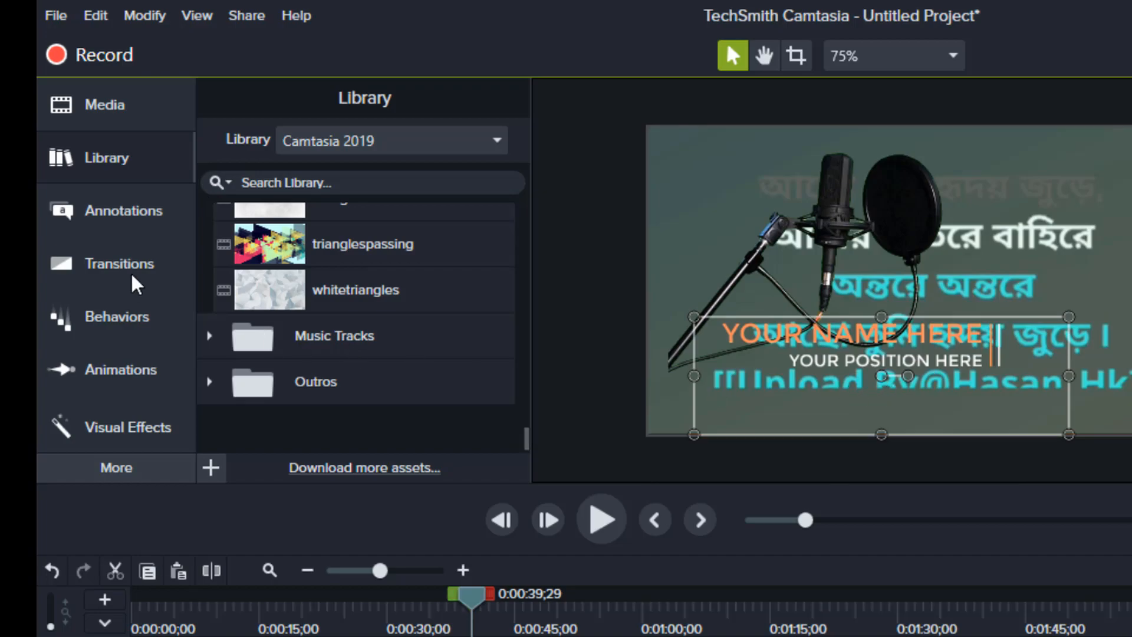
# - Add the red Basic speech bubble callout over the video's right side at 0:00:39;29 on a new Track 8 and play it to 0:00:41;17
pyautogui.click(141, 232)
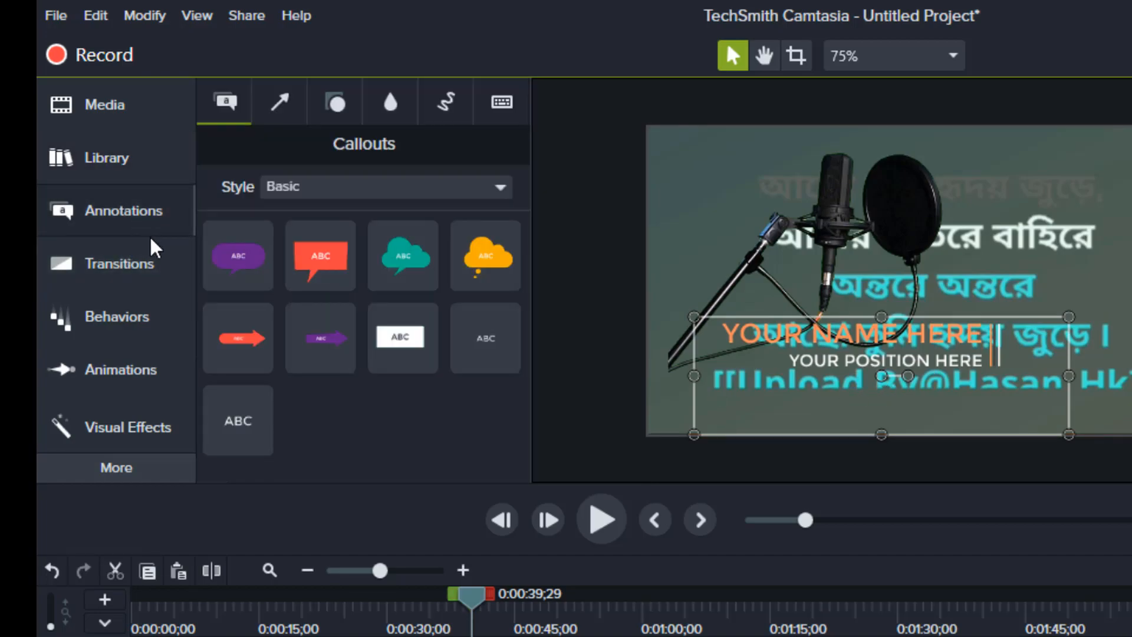
pyautogui.moveTo(311, 266); pyautogui.dragTo(1075, 228)
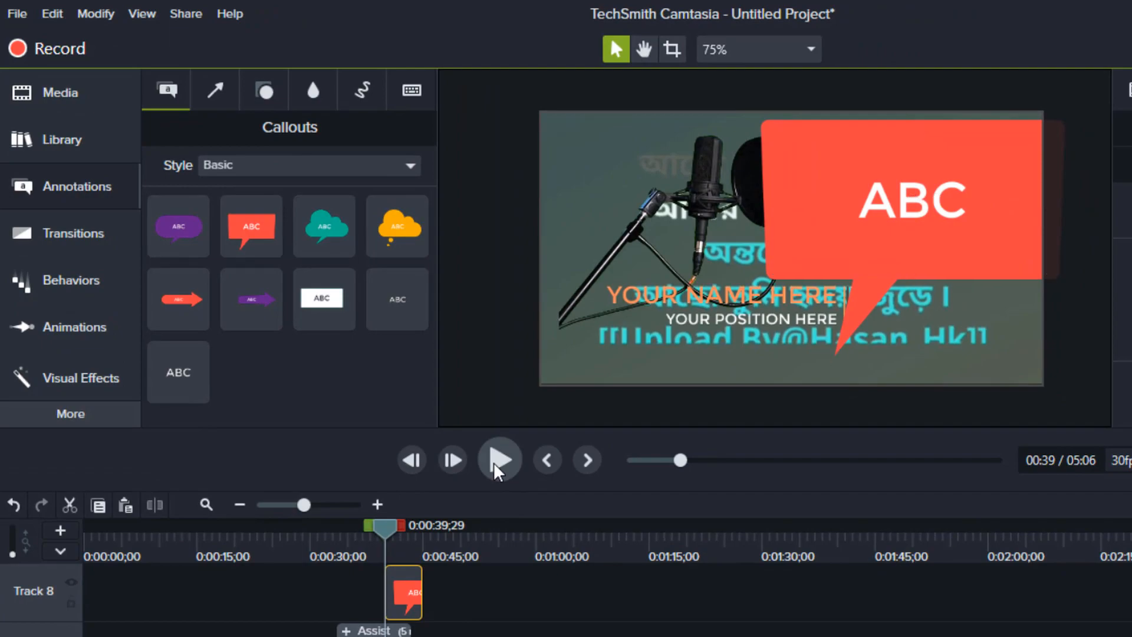
pyautogui.click(495, 461)
pyautogui.press('space')
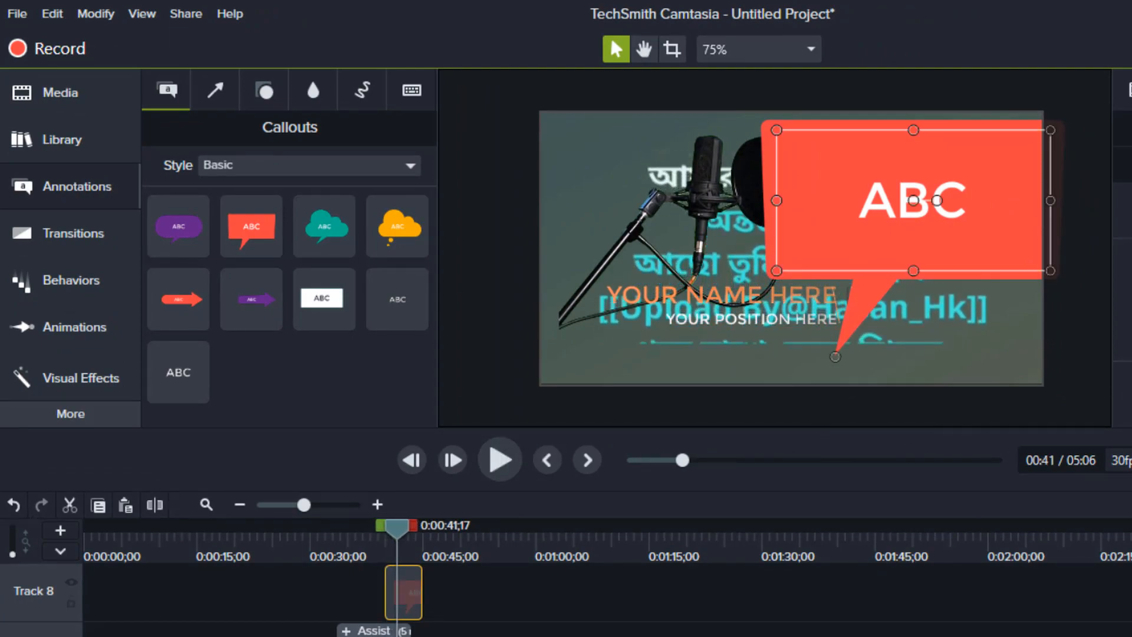
# - Silence the asimpleway music clip and shrink the red speech bubble callout so it fits within the video frame beside the microphone
pyautogui.press('Escape')
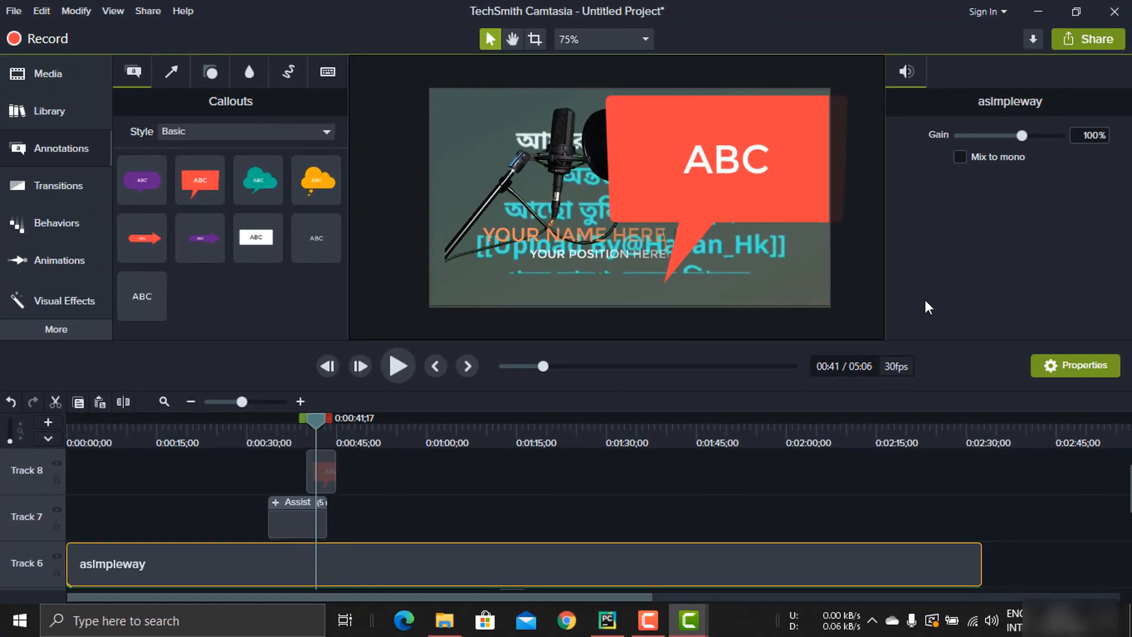
pyautogui.click(692, 201)
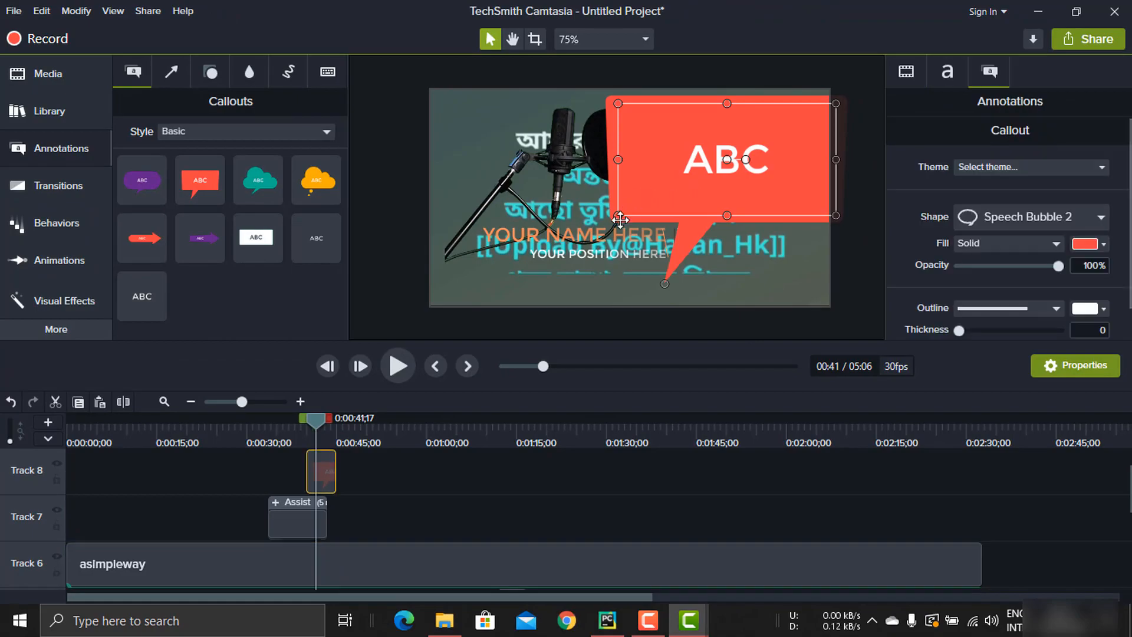
pyautogui.moveTo(642, 211); pyautogui.dragTo(662, 198)
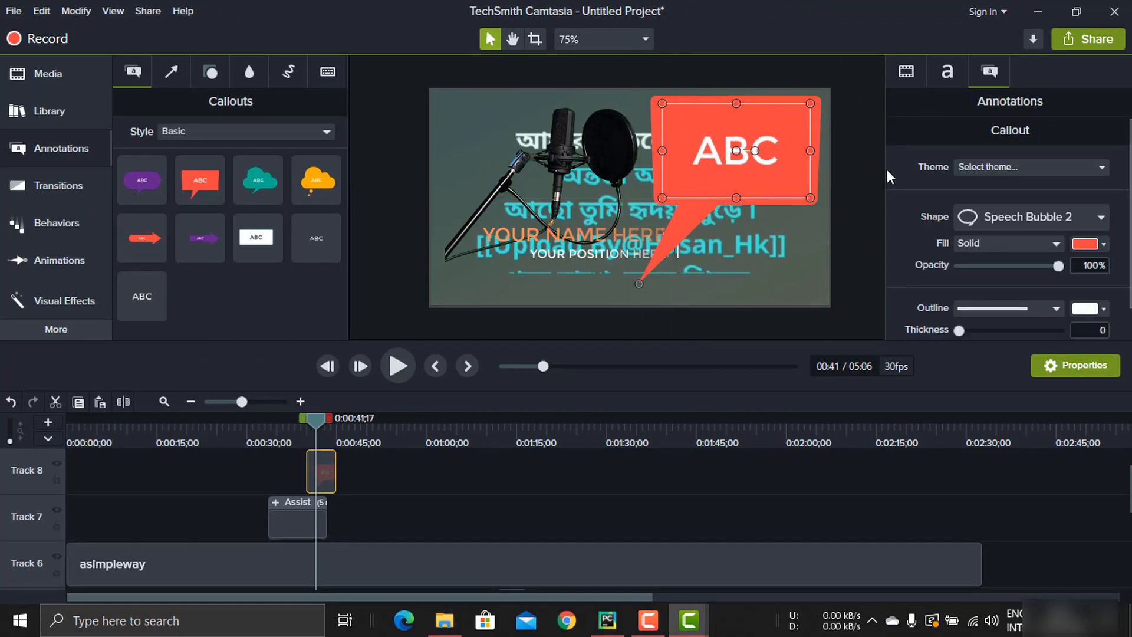
# - Examine the callout's text, visual, fill and outline properties, and view the Arrows & Lines annotations
pyautogui.click(944, 76)
pyautogui.scroll(-2, 926, 208)
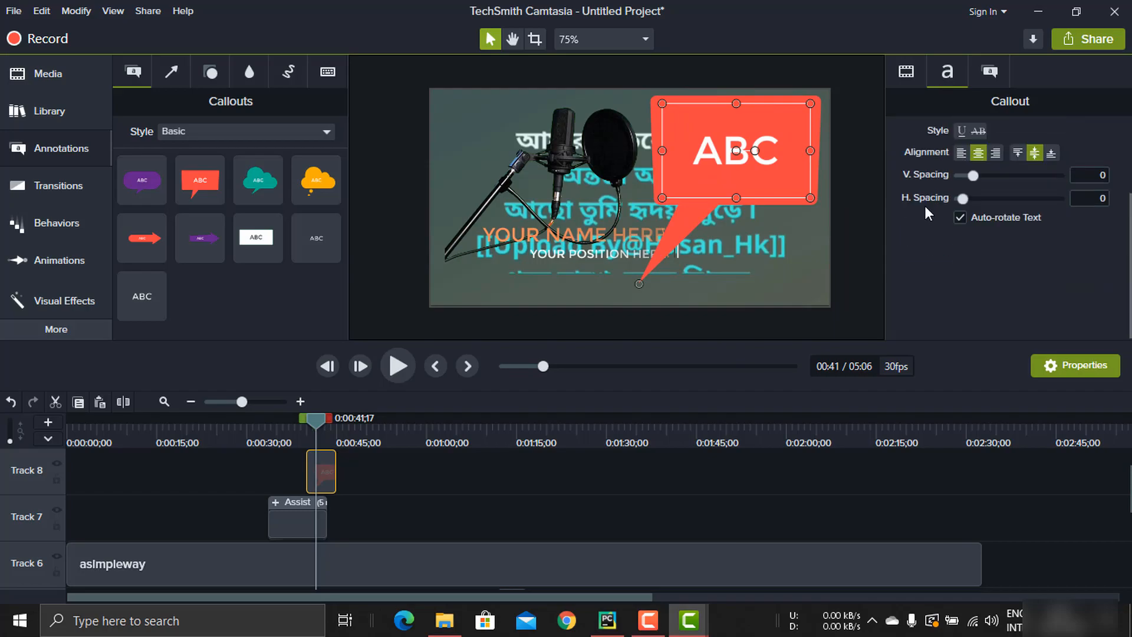
pyautogui.click(903, 70)
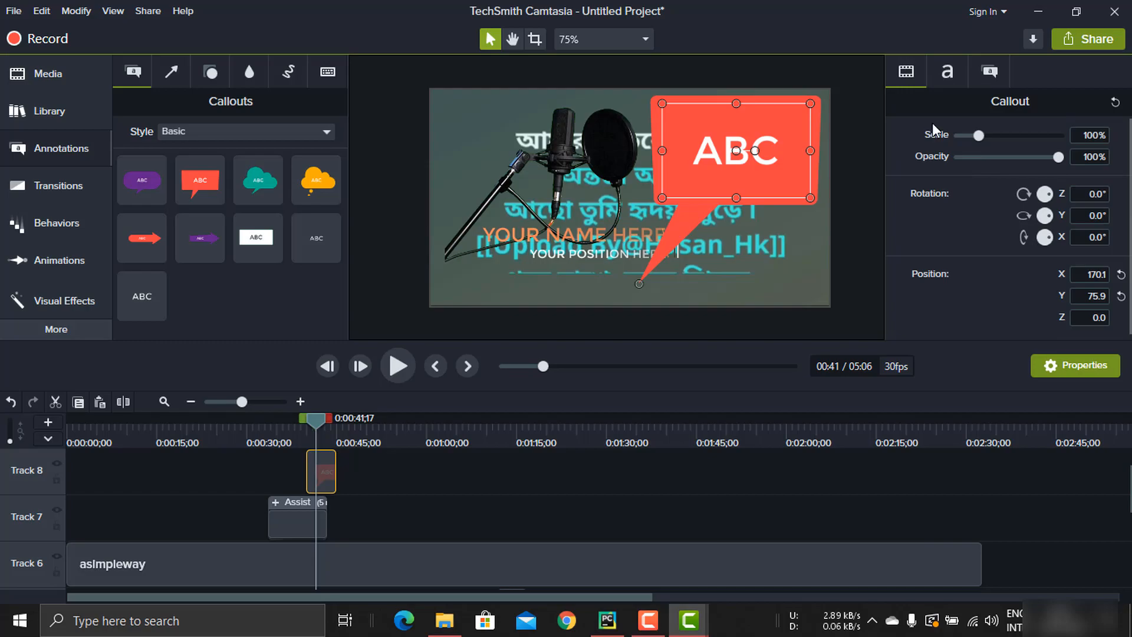
pyautogui.click(956, 70)
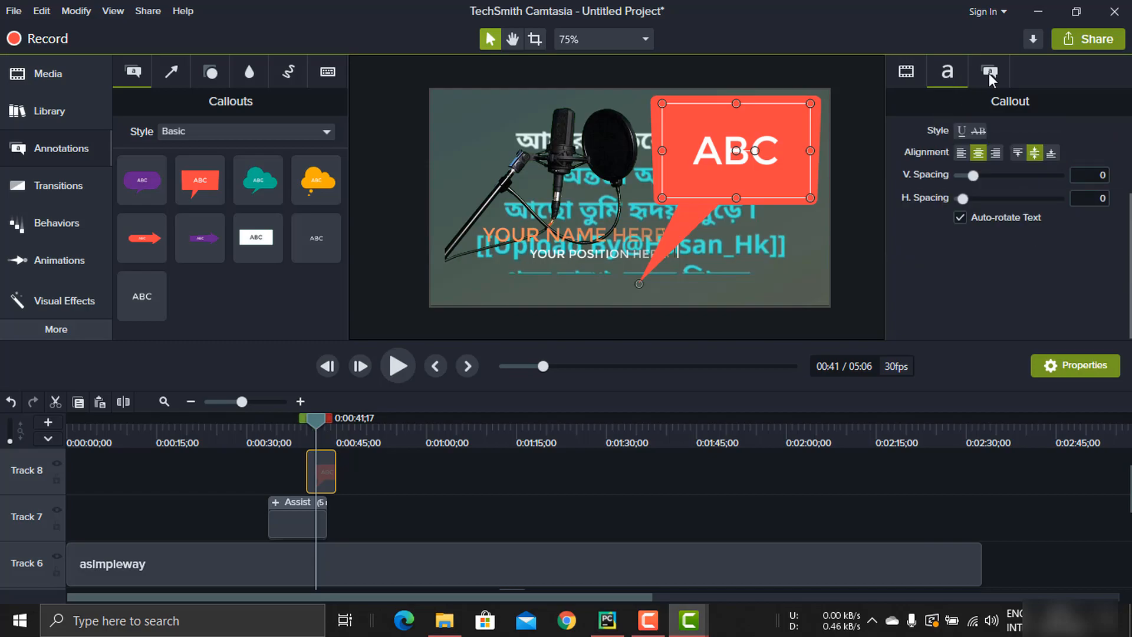
pyautogui.click(995, 73)
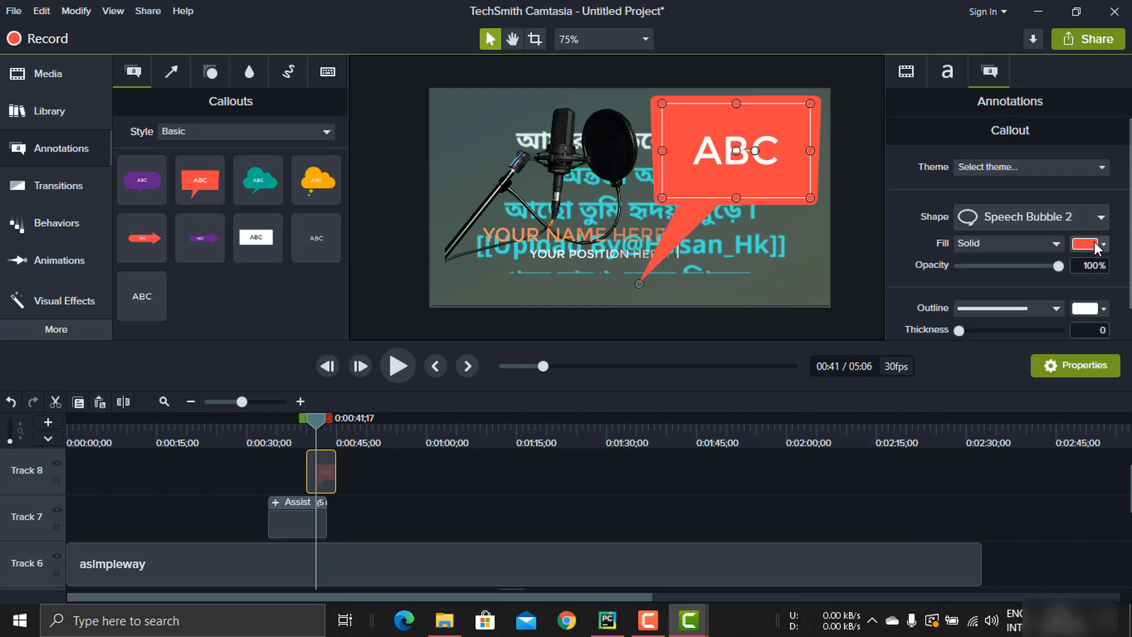
pyautogui.scroll(-1, 1102, 271)
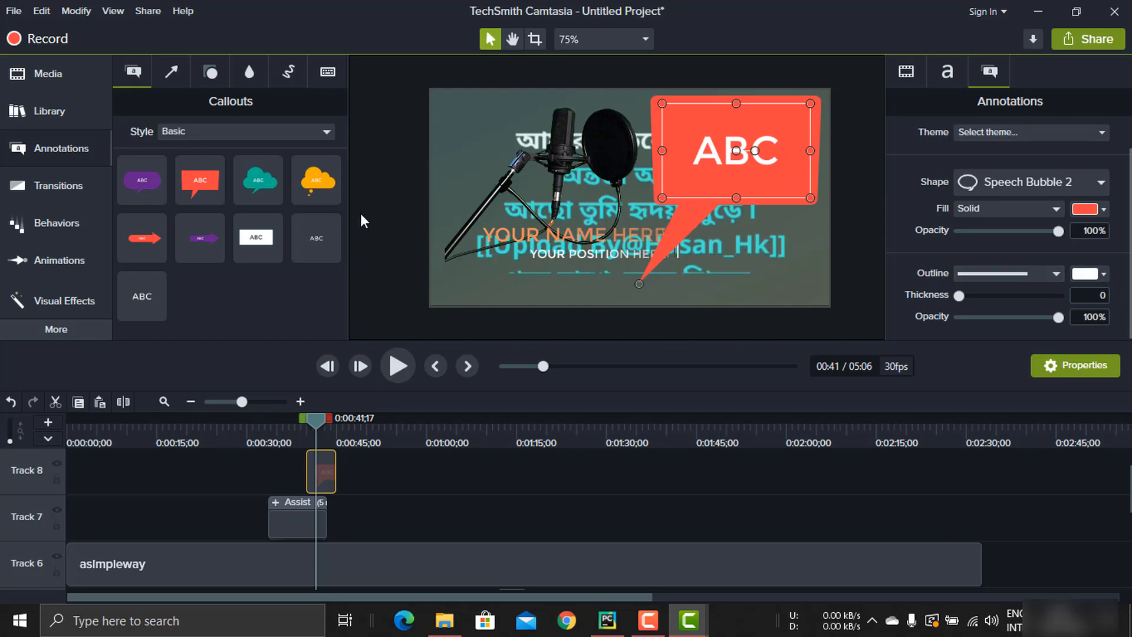
pyautogui.click(172, 72)
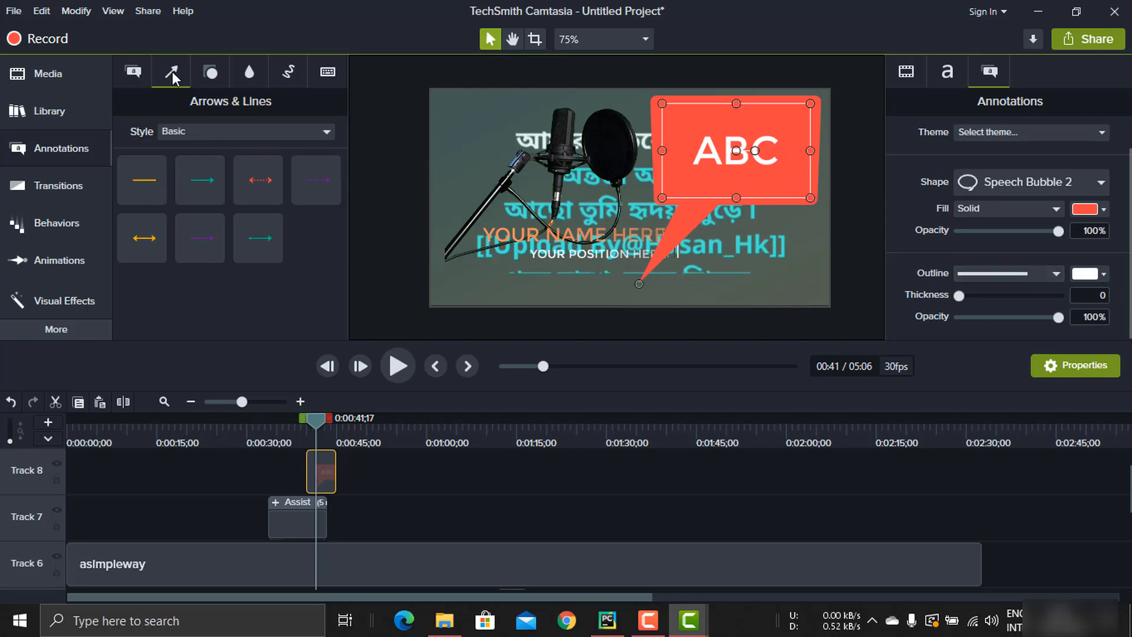
# - Add the Basic orange line over the lower third's name text and the teal arrow at the video frame's upper-left corner
pyautogui.moveTo(141, 180); pyautogui.dragTo(557, 234)
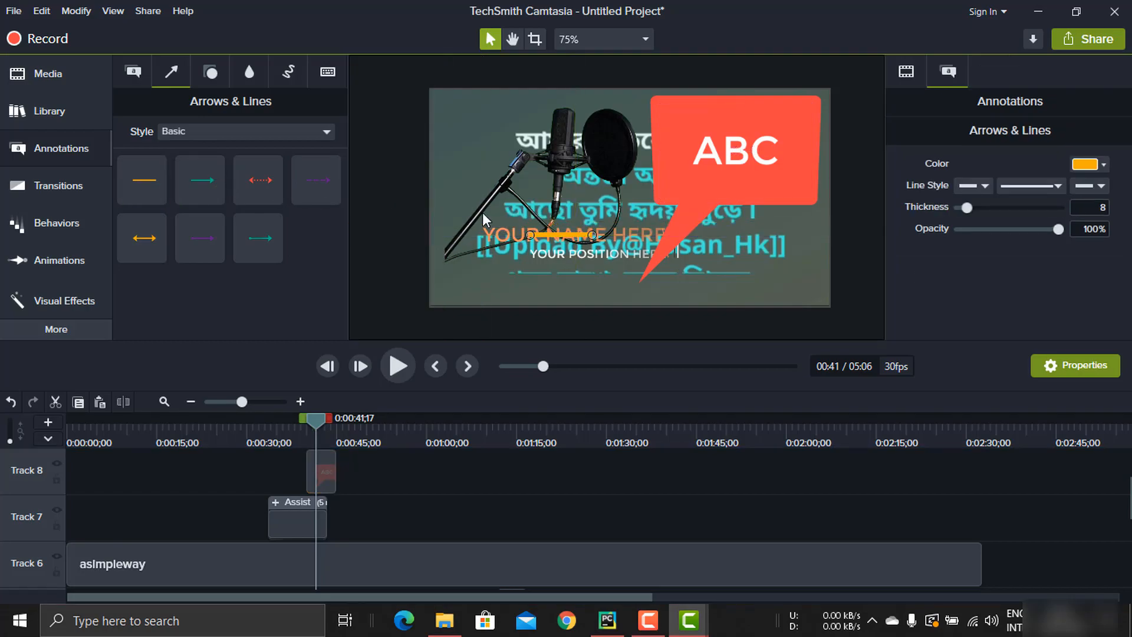
pyautogui.moveTo(198, 181); pyautogui.dragTo(468, 120)
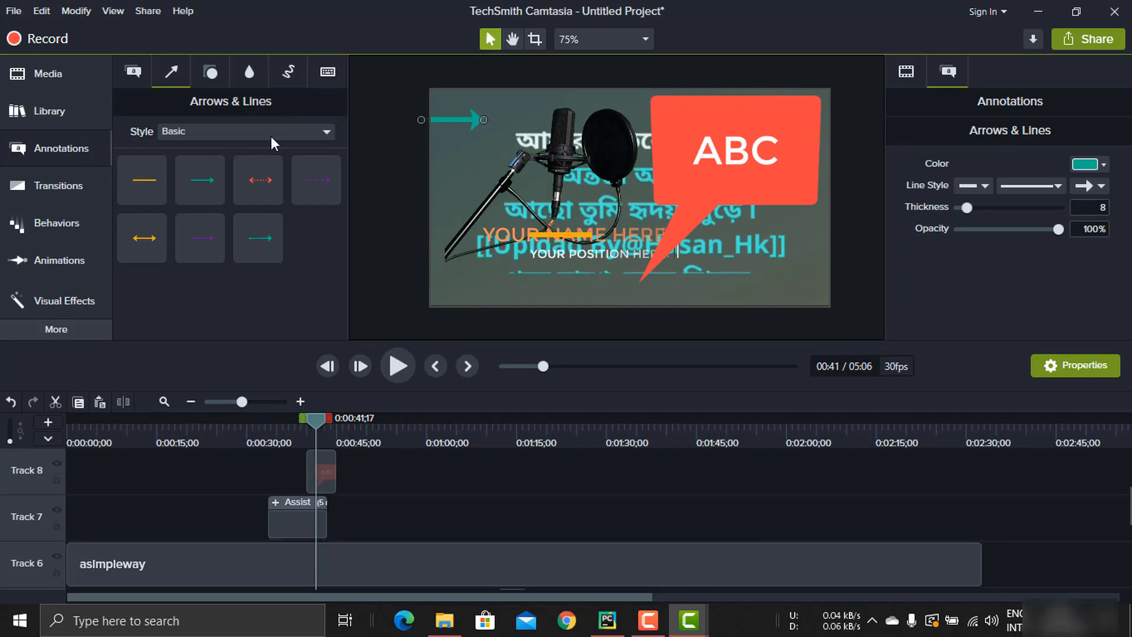
# - Try the spotlight and blur annotations on the video around the microphone and lower third text, deleting each one
pyautogui.click(212, 73)
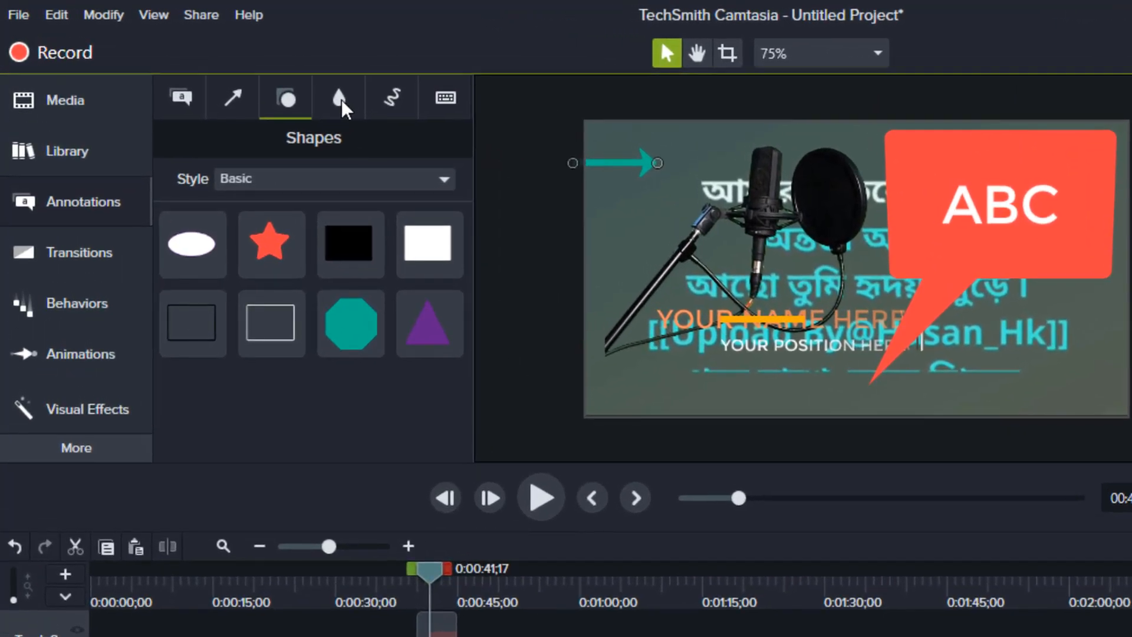
pyautogui.click(342, 100)
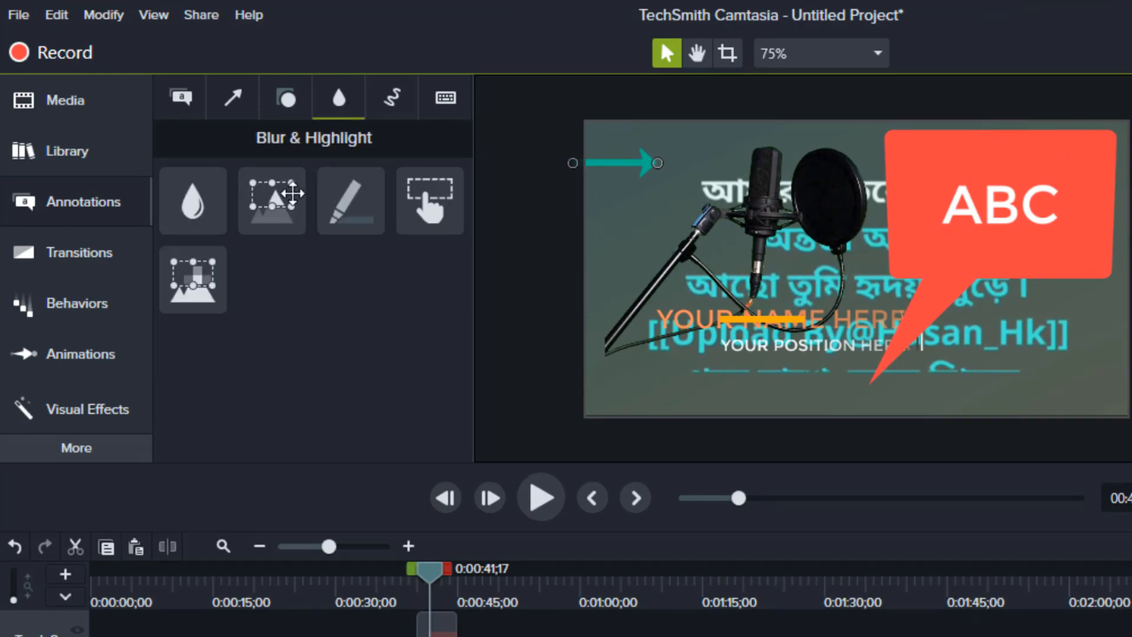
pyautogui.moveTo(272, 200)
pyautogui.mouseDown()
pyautogui.moveTo(702, 283)
pyautogui.moveTo(770, 321)
pyautogui.mouseUp()
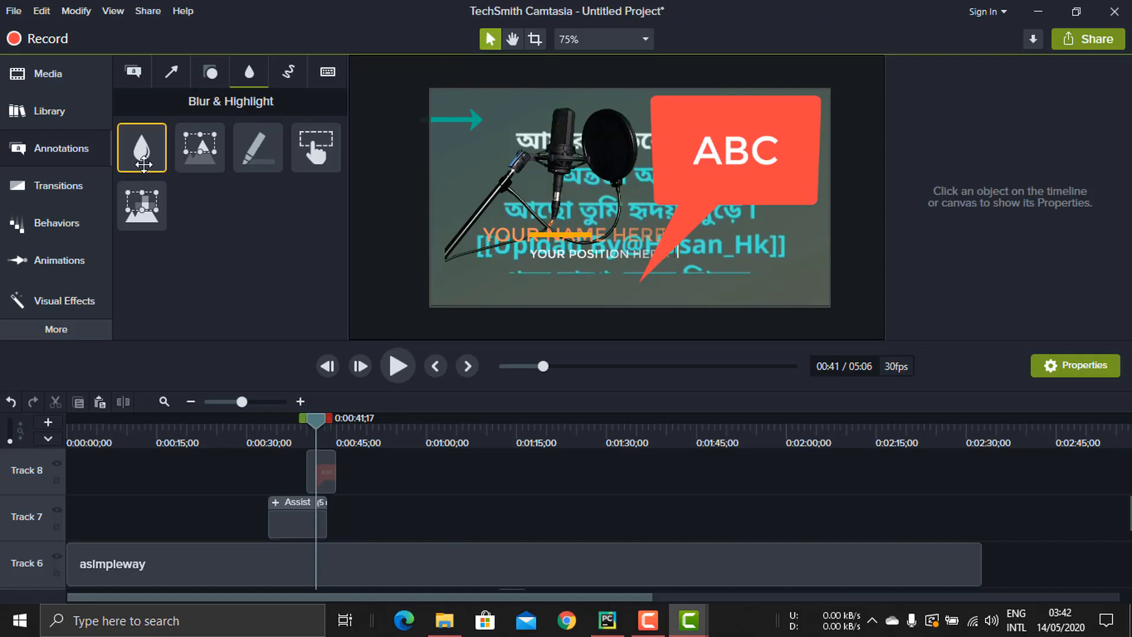
pyautogui.moveTo(143, 164); pyautogui.dragTo(528, 252)
pyautogui.rightClick(540, 253)
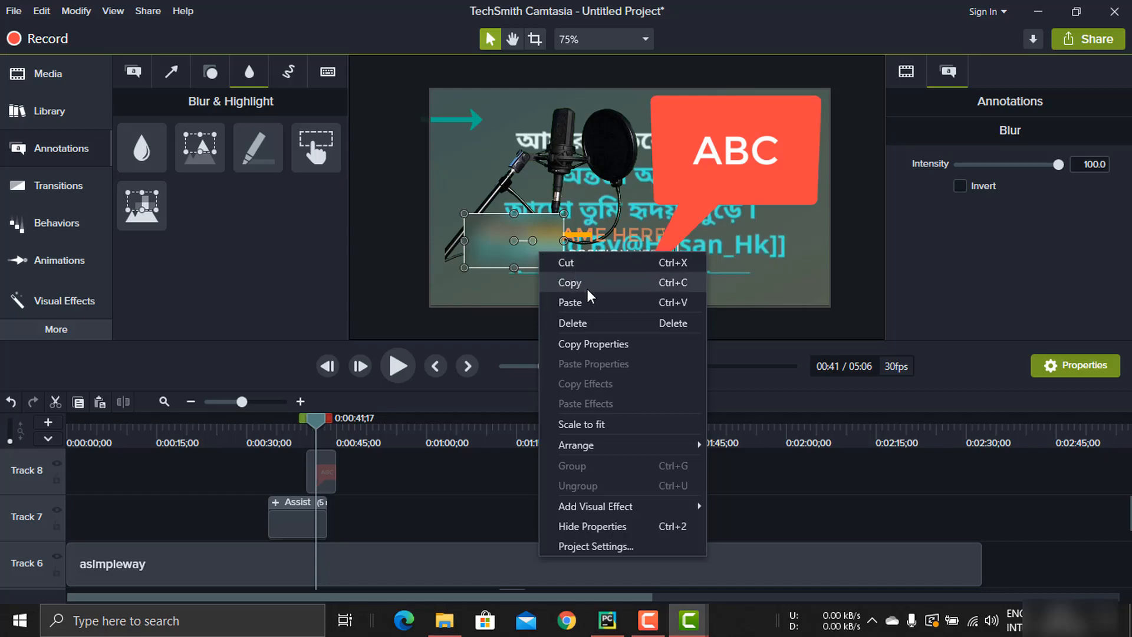
pyautogui.click(596, 324)
pyautogui.moveTo(198, 145); pyautogui.dragTo(575, 211)
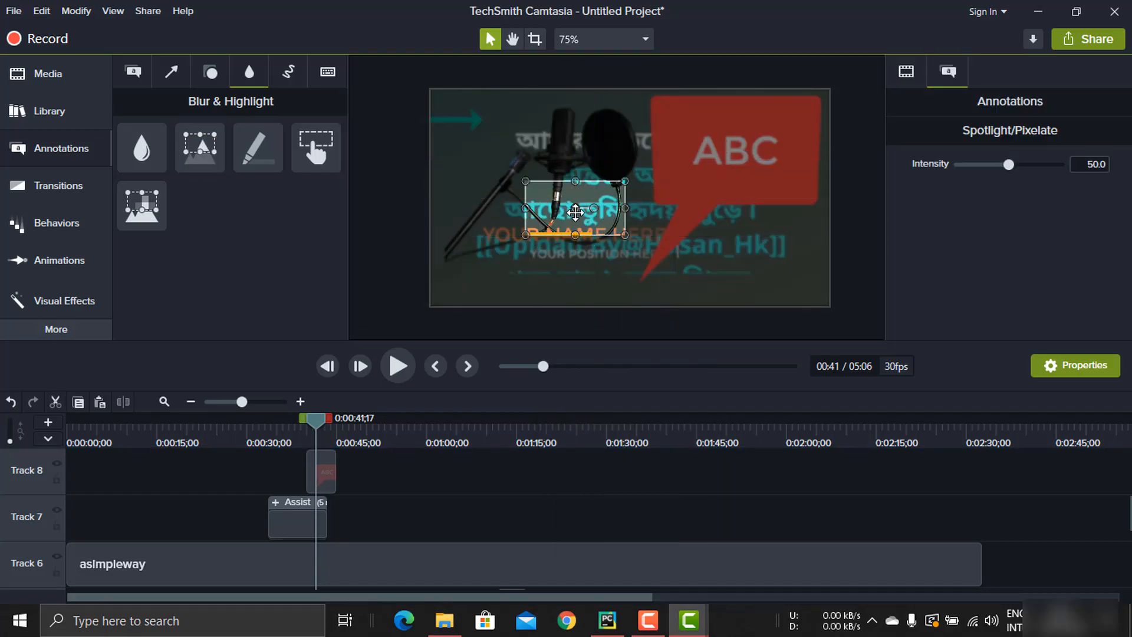
pyautogui.rightClick(580, 221)
pyautogui.click(637, 296)
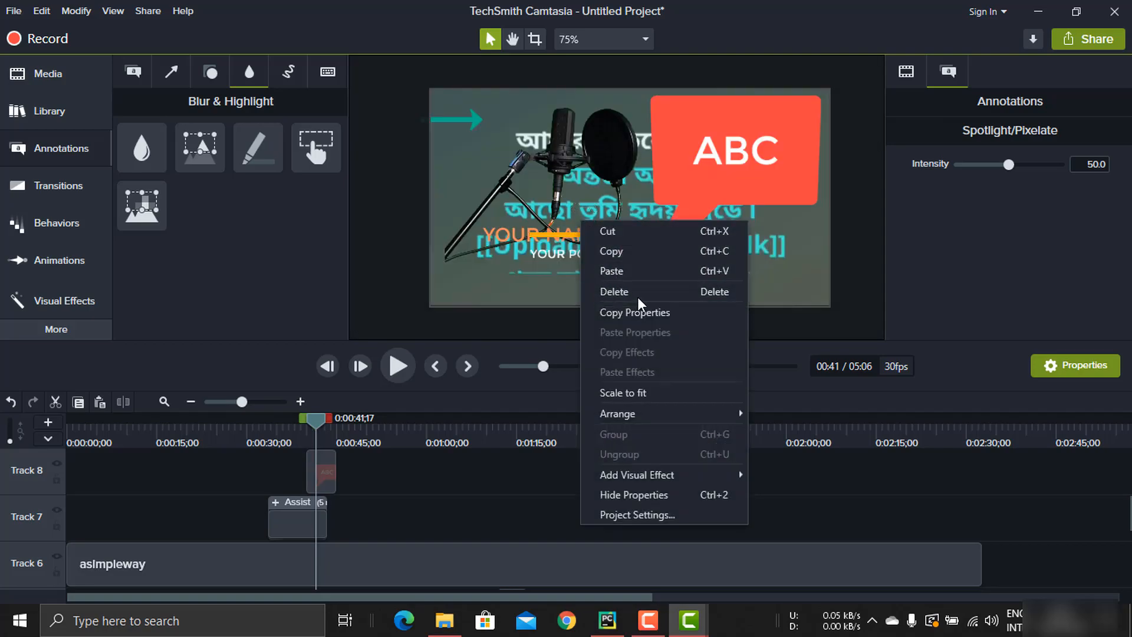
# - Look through the Sketch Motion and Keystroke Callouts annotations and browse the available transitions
pyautogui.click(290, 72)
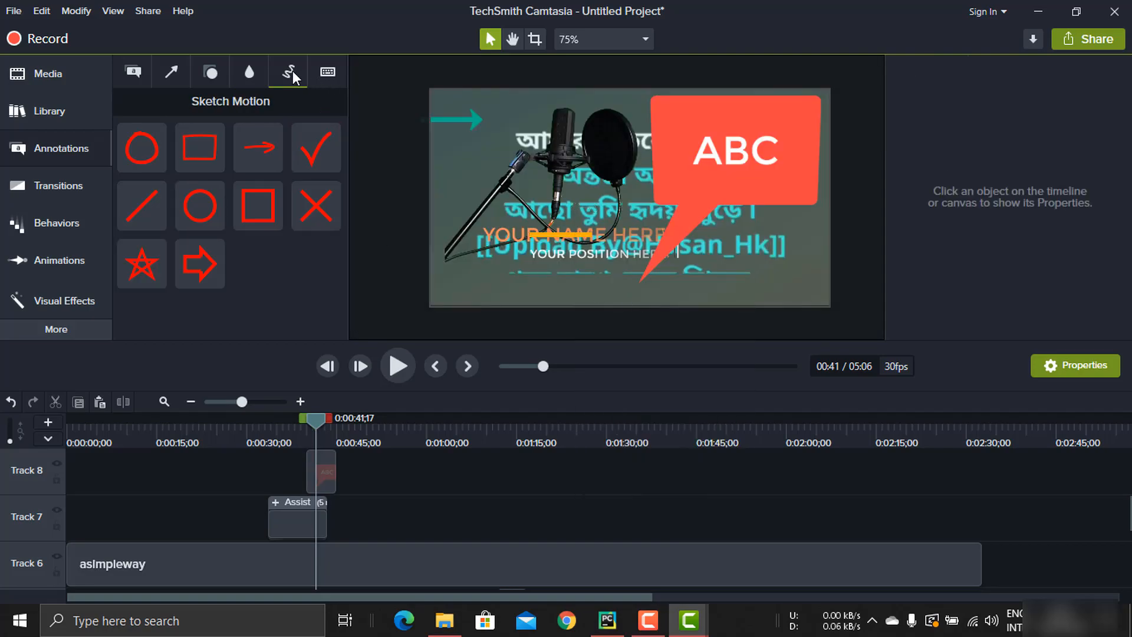
pyautogui.click(329, 72)
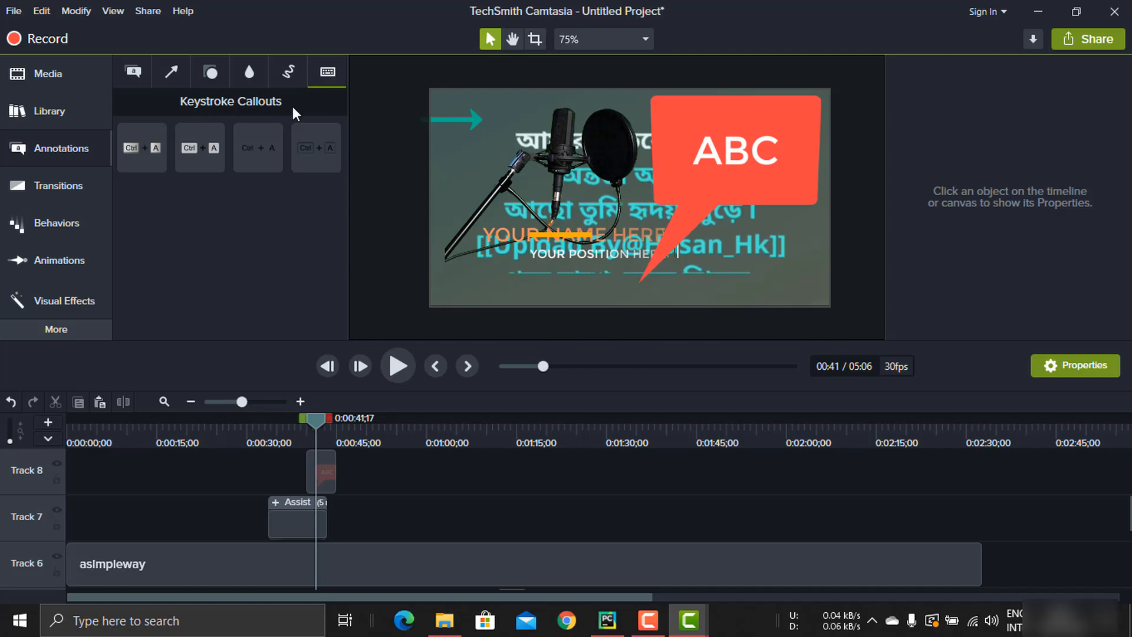
pyautogui.click(54, 195)
pyautogui.scroll(-5, 253, 243)
pyautogui.scroll(-2, 252, 243)
pyautogui.scroll(2, 255, 244)
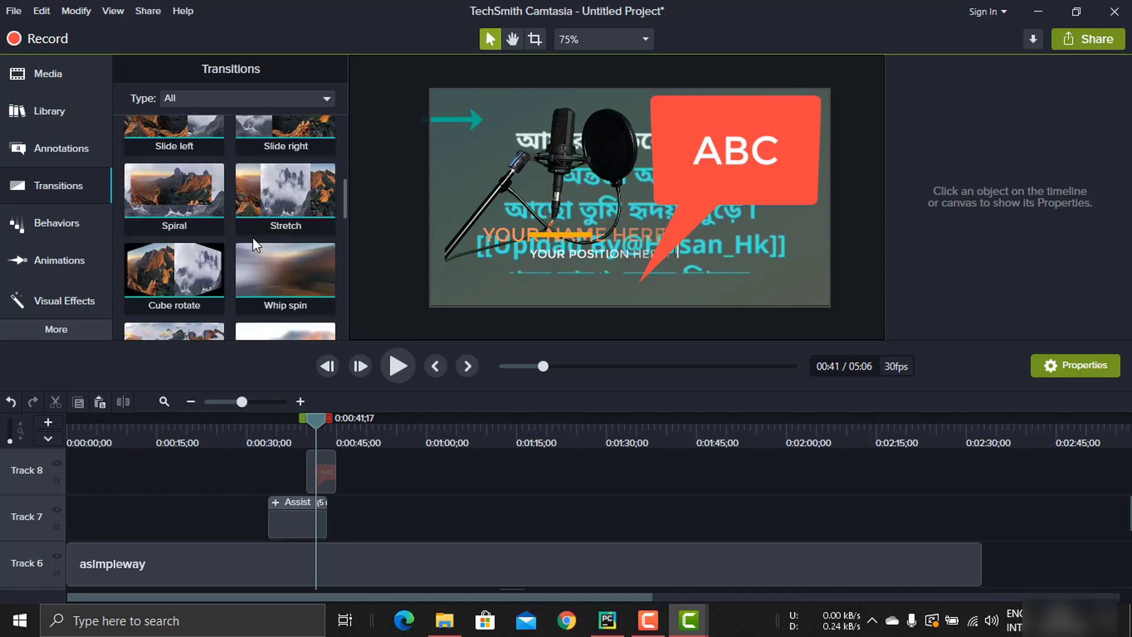
pyautogui.scroll(-1, 408, 335)
pyautogui.scroll(-4, 455, 518)
# - Add the Slide right transition between the two karaoke clips on Track 3 and play it from 0:01:02;00
pyautogui.moveTo(539, 508); pyautogui.dragTo(511, 507)
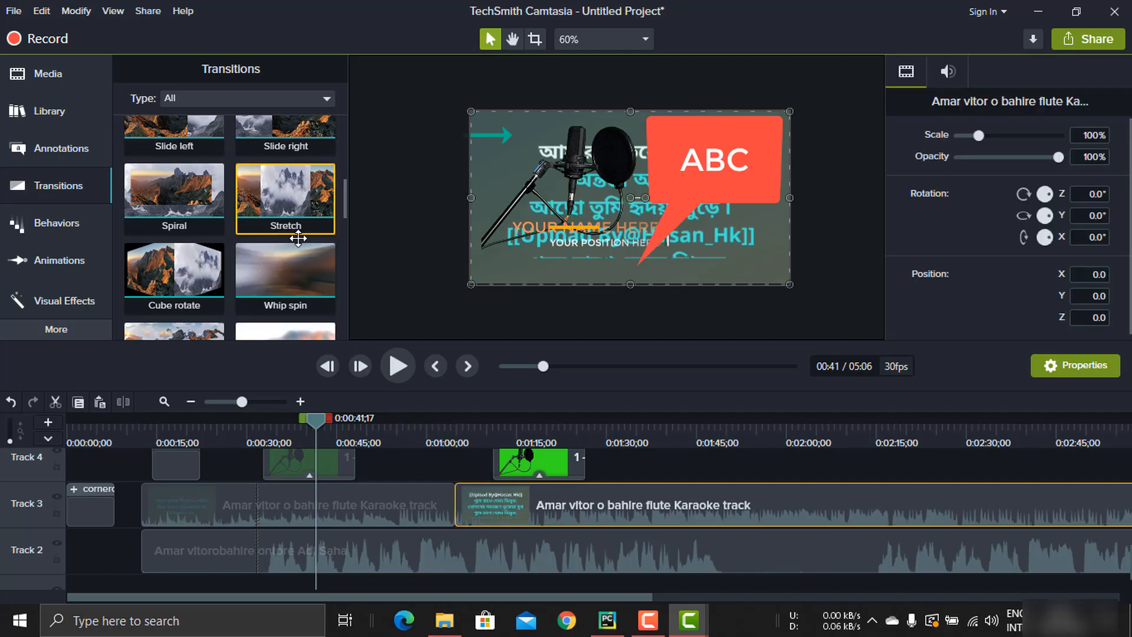
pyautogui.scroll(1, 380, 324)
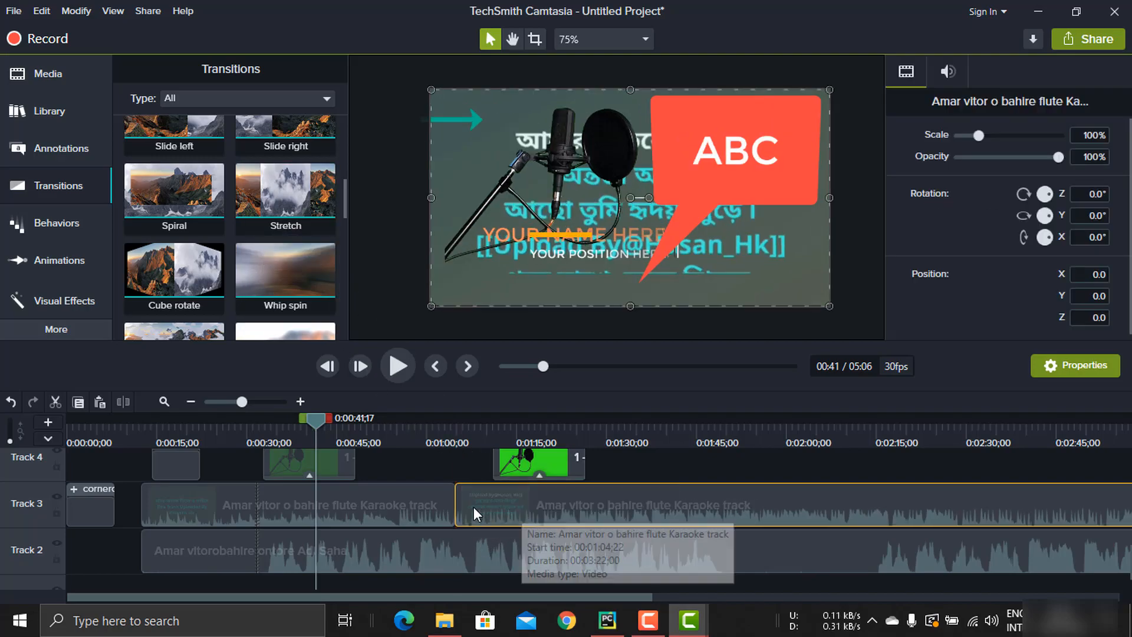
pyautogui.scroll(1, 319, 225)
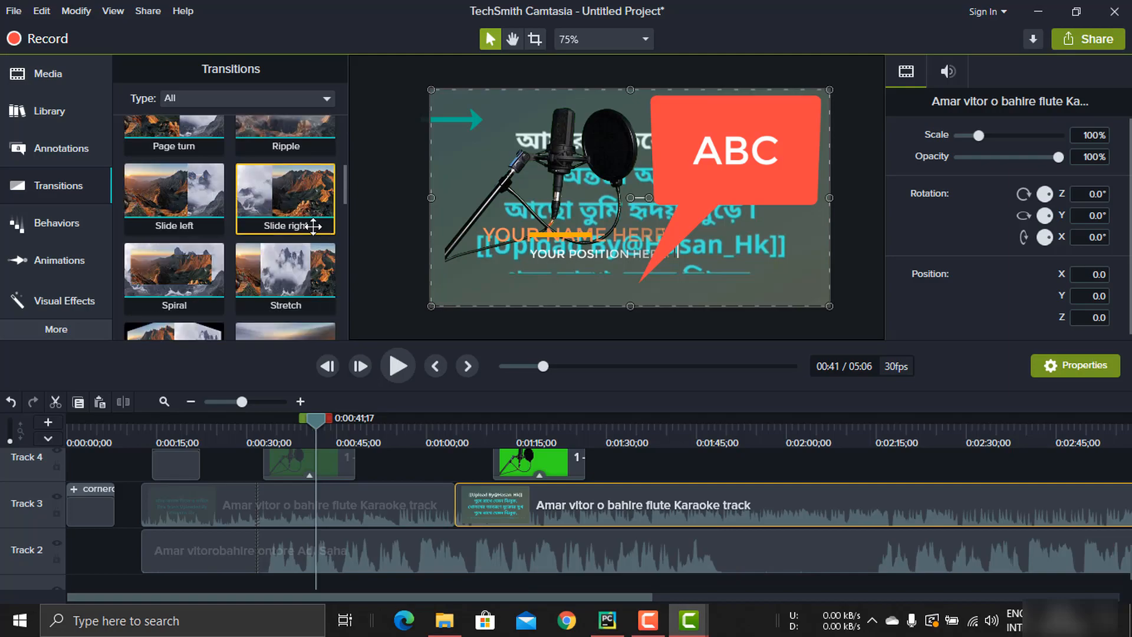
pyautogui.moveTo(301, 197); pyautogui.dragTo(484, 479)
pyautogui.click(439, 442)
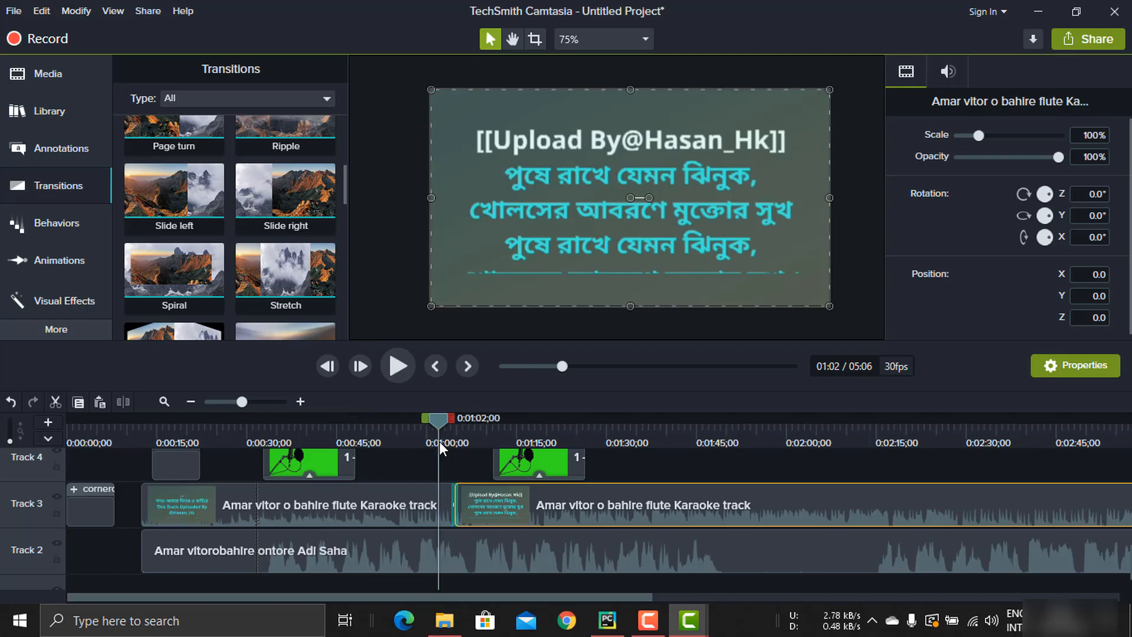
pyautogui.click(398, 366)
pyautogui.click(396, 367)
# - Apply the Flip transition at the join of the two Track 3 karaoke clips and play it from 0:01:01;26
pyautogui.scroll(2, 277, 253)
pyautogui.scroll(2, 277, 254)
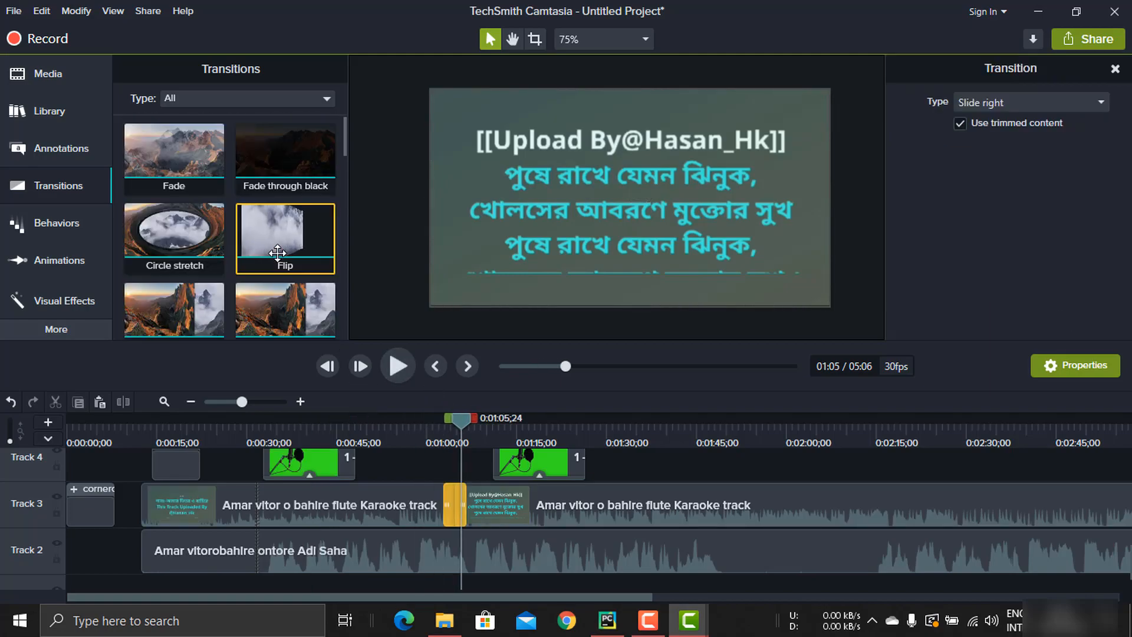
pyautogui.moveTo(301, 242); pyautogui.dragTo(455, 503)
pyautogui.click(437, 435)
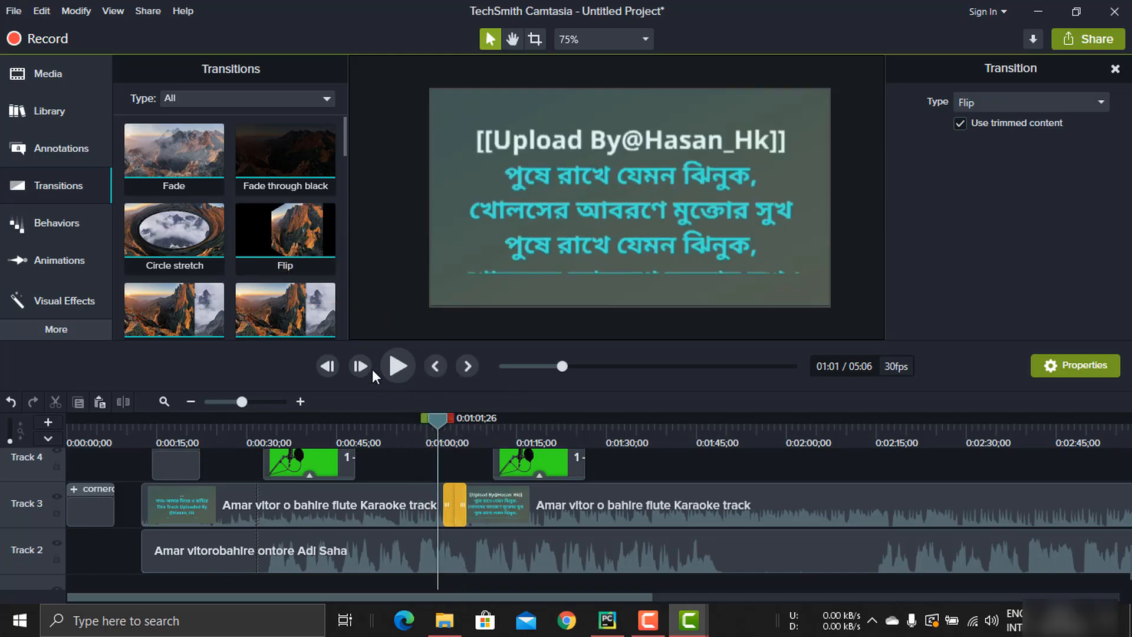
pyautogui.click(392, 359)
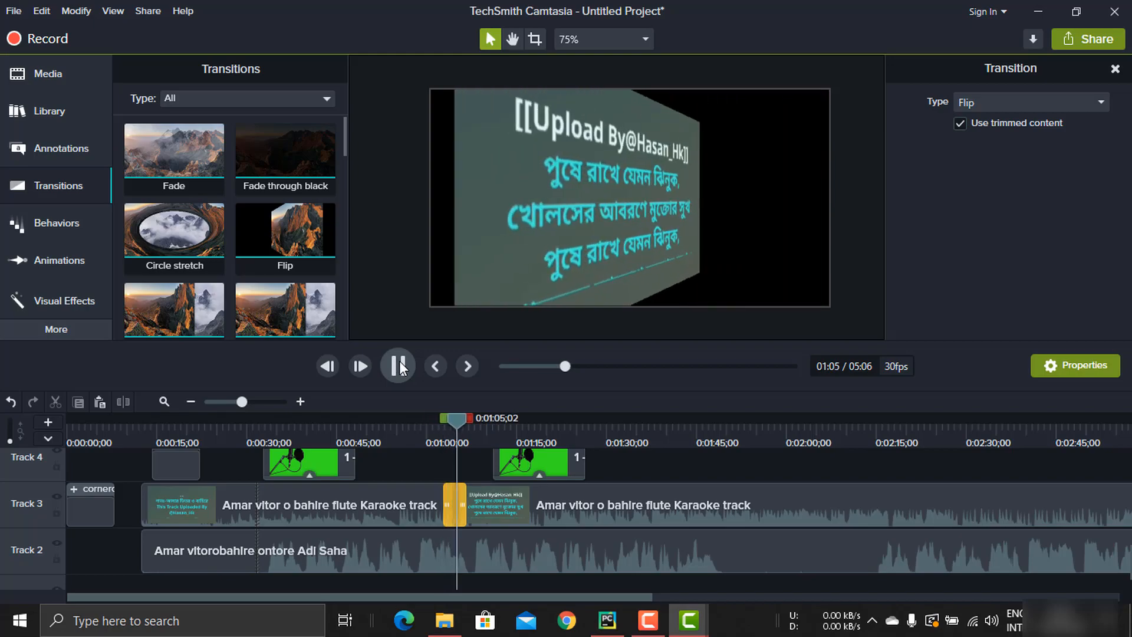
pyautogui.click(399, 366)
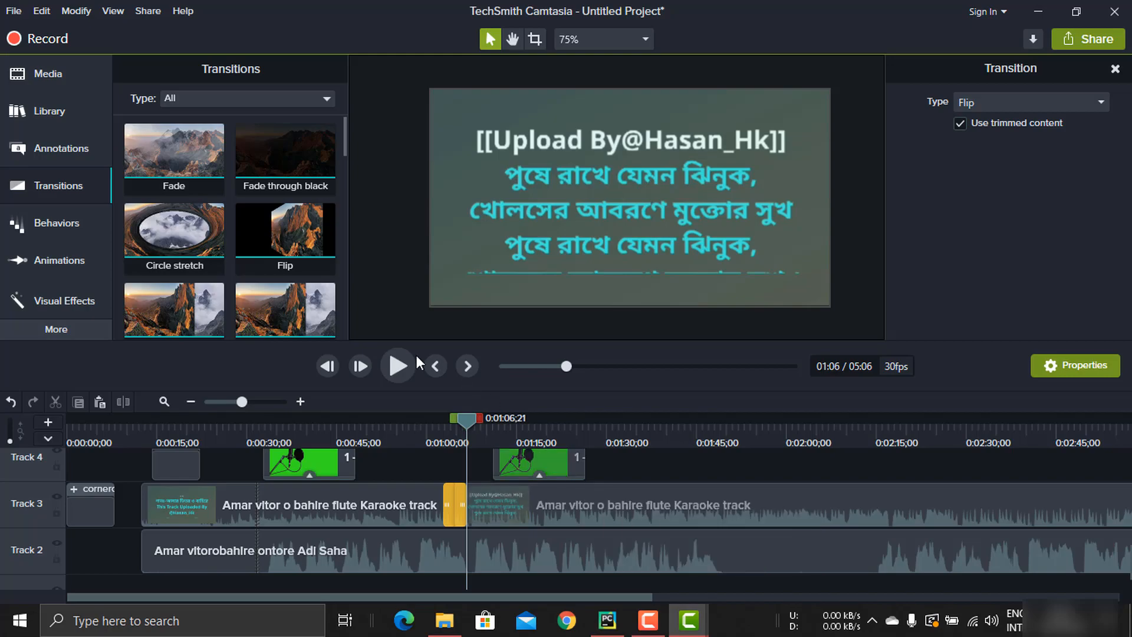
# - Apply the Drifting behavior to the second karaoke clip on Track 3
pyautogui.scroll(-3, 281, 252)
pyautogui.scroll(-10, 282, 253)
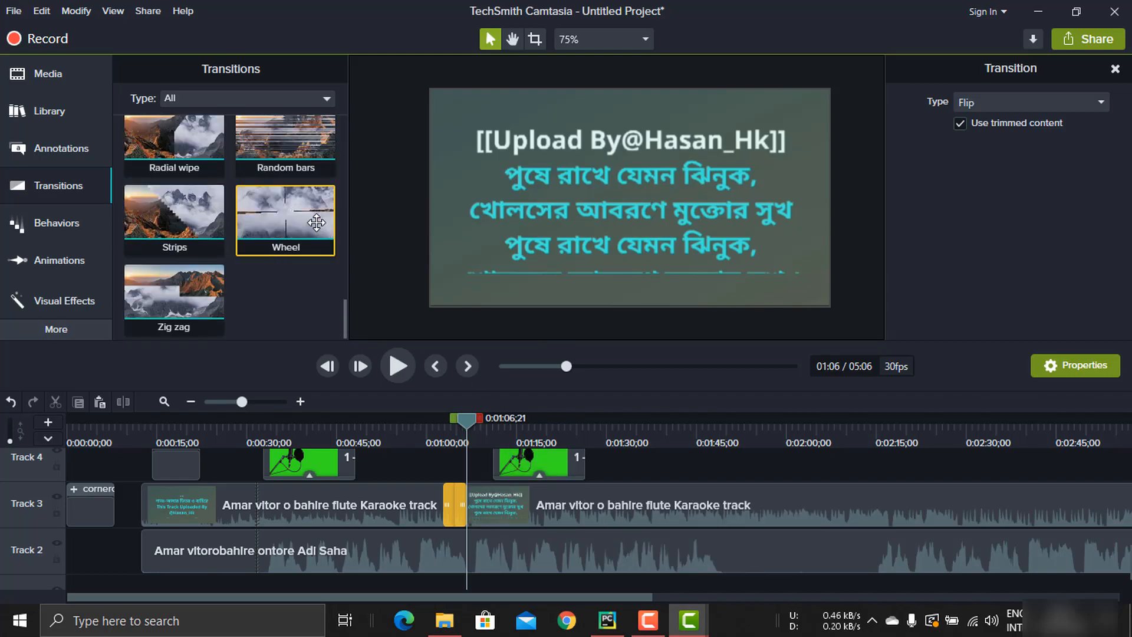
pyautogui.click(70, 227)
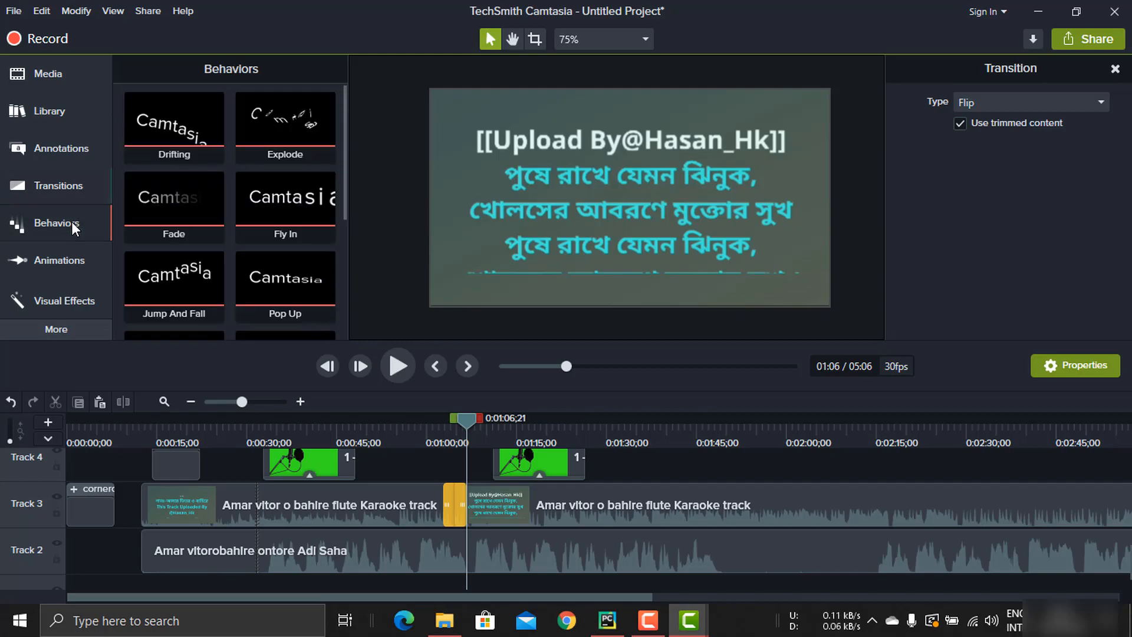
pyautogui.moveTo(172, 127); pyautogui.dragTo(689, 461)
pyautogui.moveTo(171, 133); pyautogui.dragTo(574, 255)
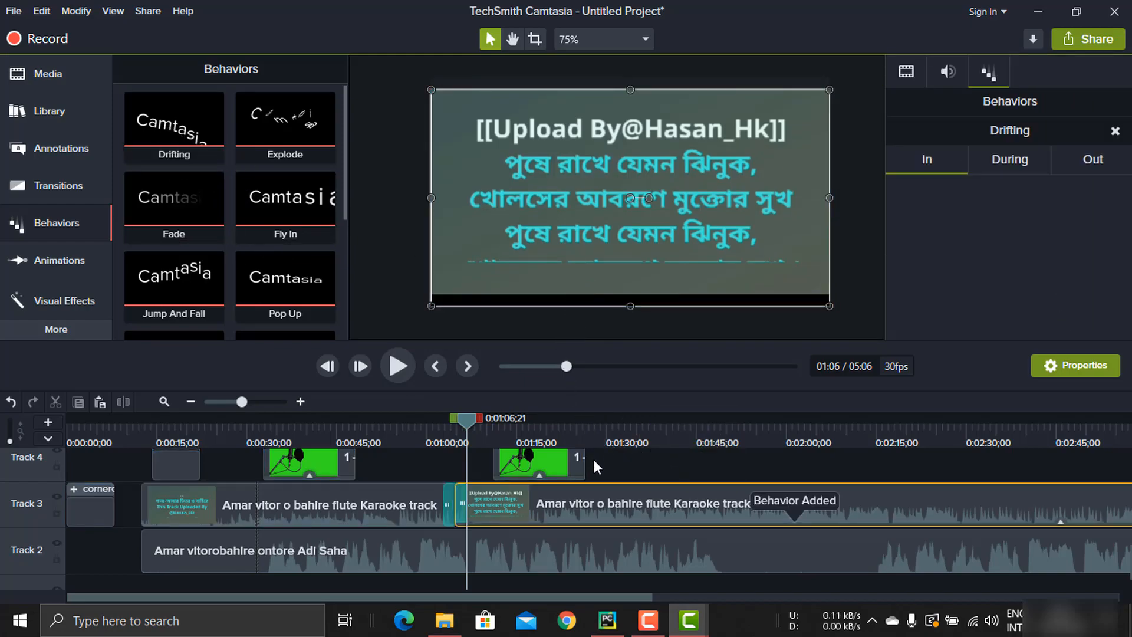
# - Apply the Fly In behavior to the building clip on Track 5 and preview it from 0:01:13;02
pyautogui.scroll(3, 592, 475)
pyautogui.scroll(-1, 589, 480)
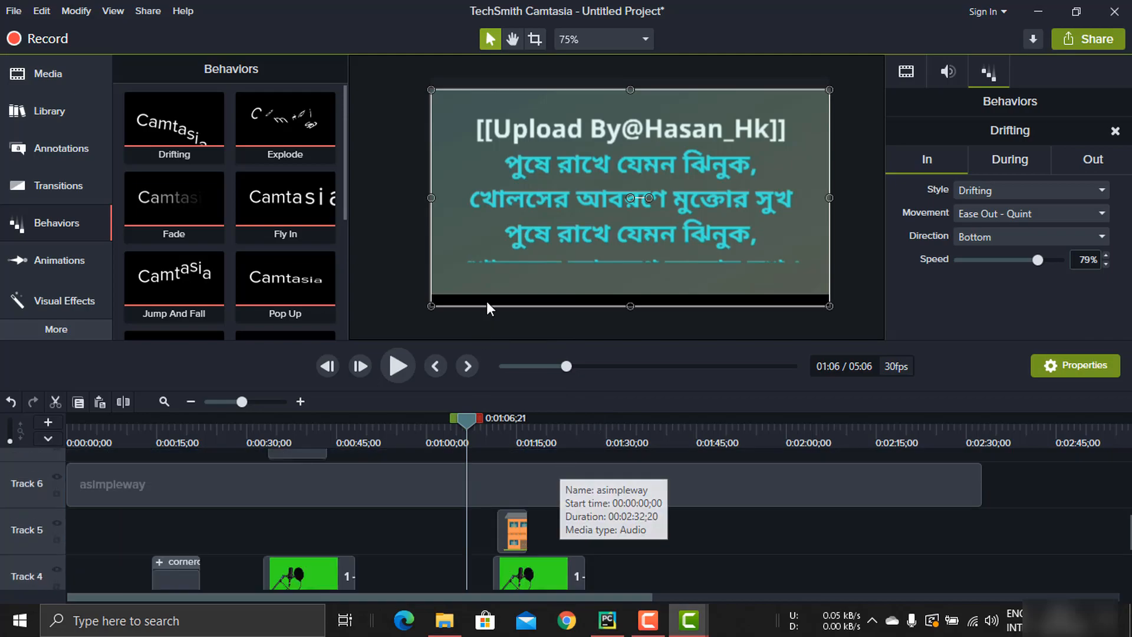
pyautogui.moveTo(267, 242); pyautogui.dragTo(511, 529)
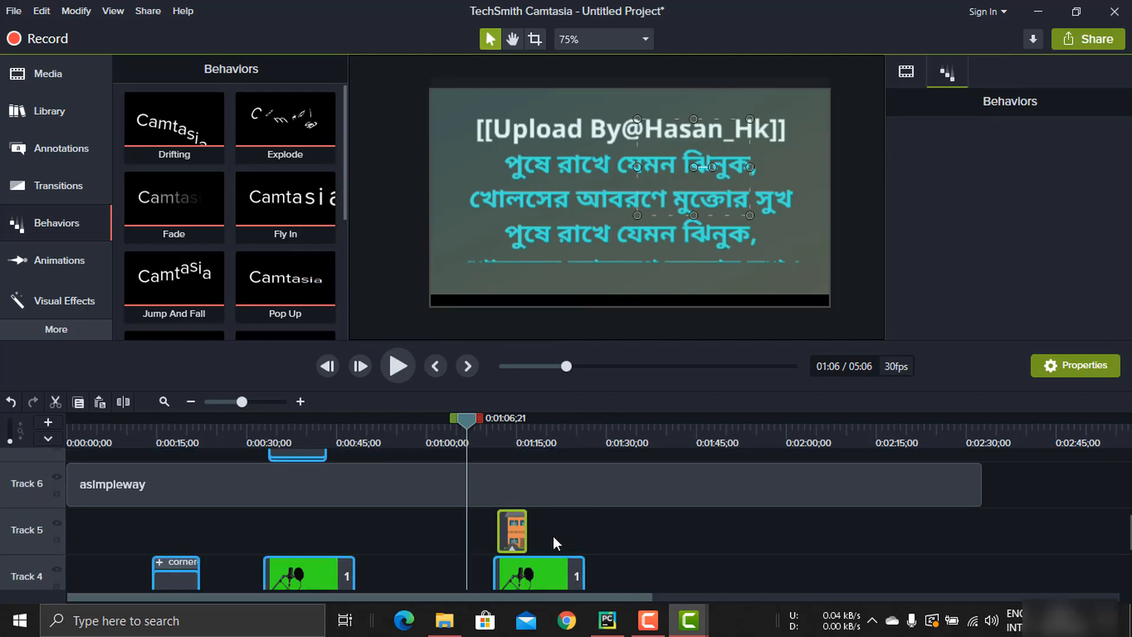
pyautogui.click(505, 434)
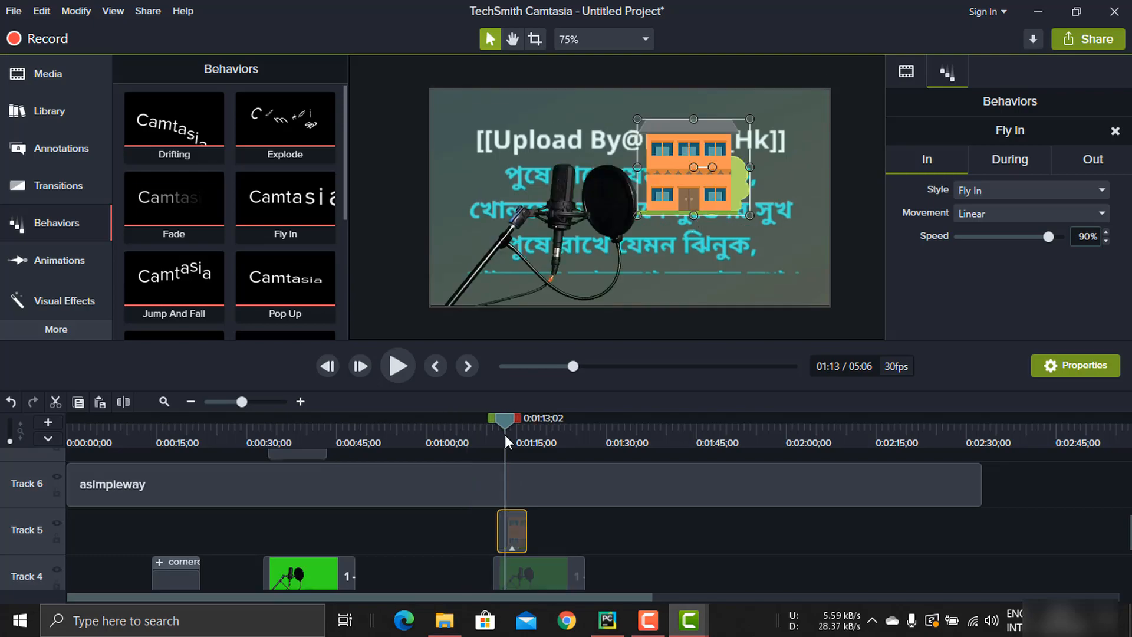
pyautogui.click(515, 546)
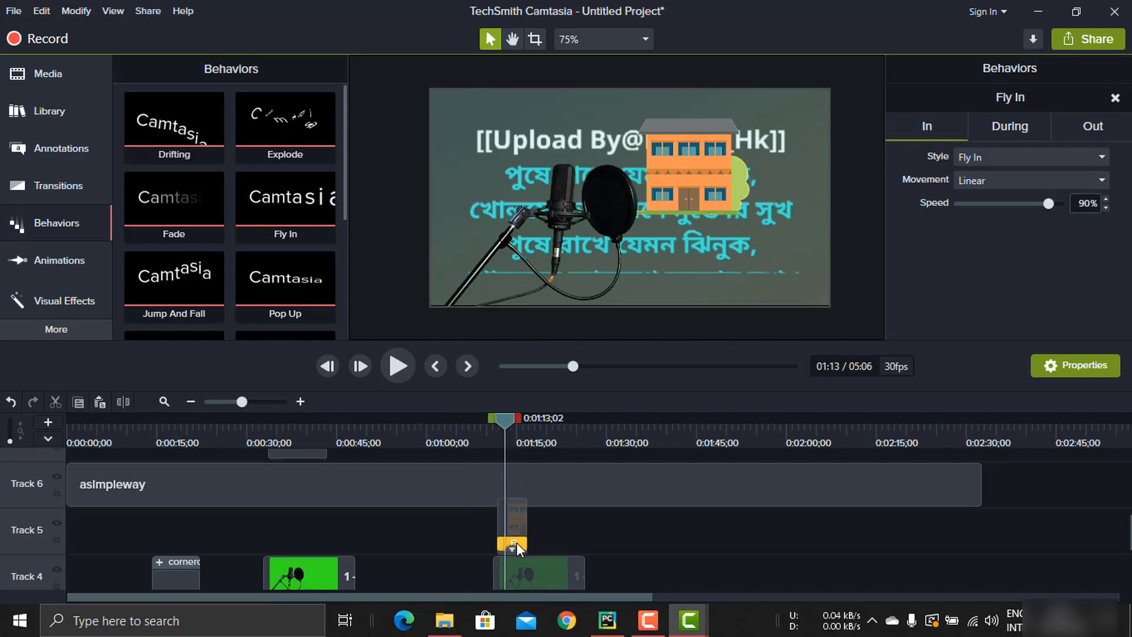
pyautogui.click(389, 372)
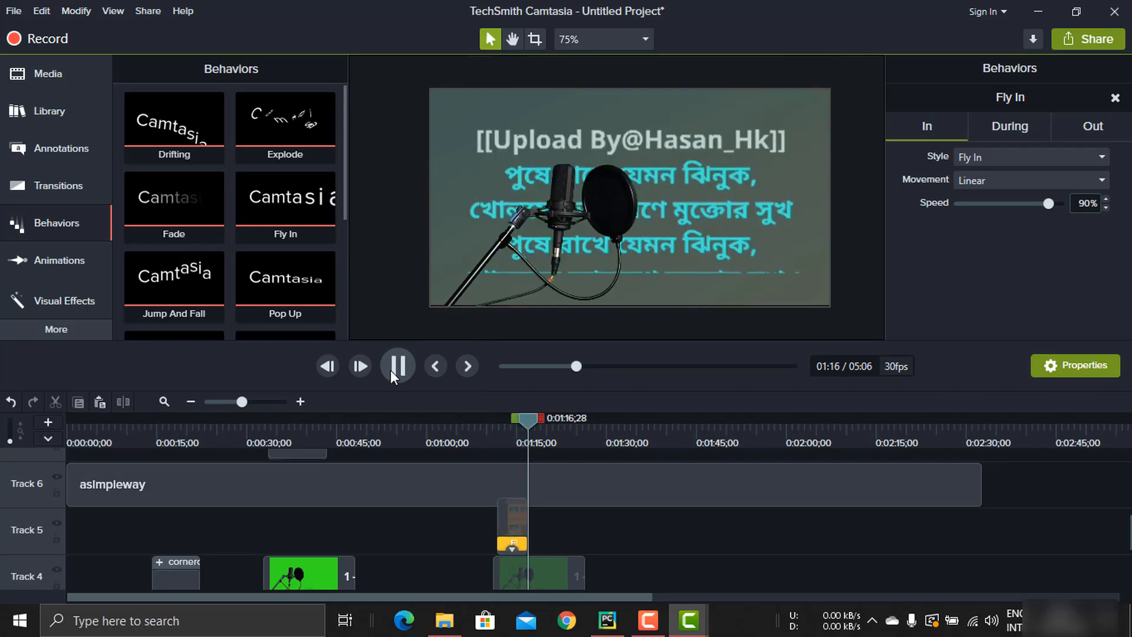
pyautogui.click(392, 370)
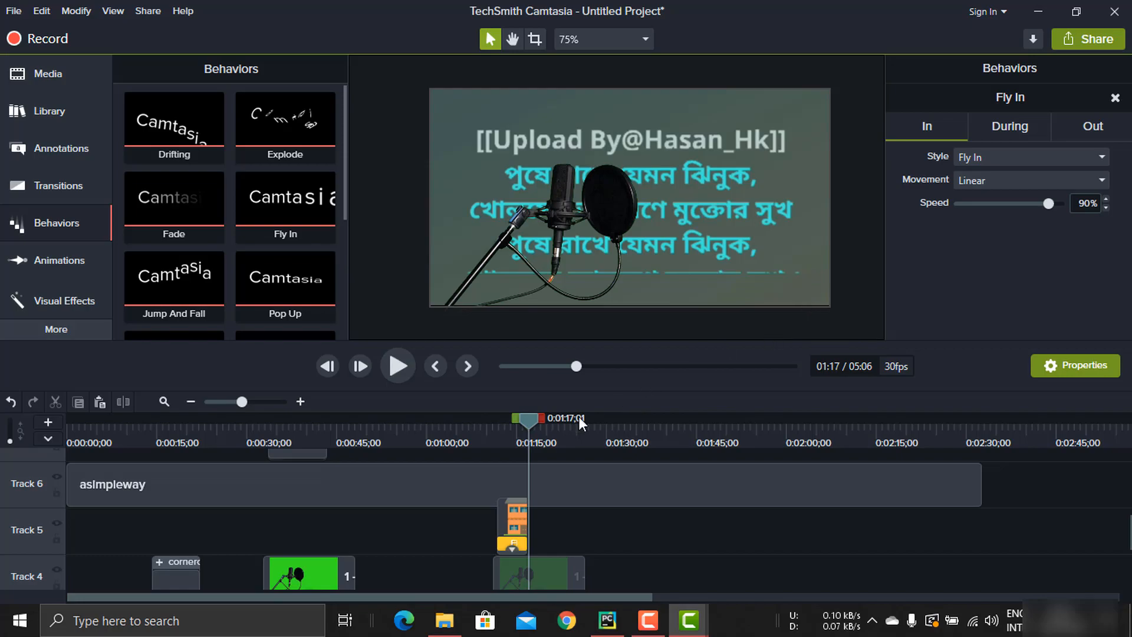
pyautogui.click(511, 443)
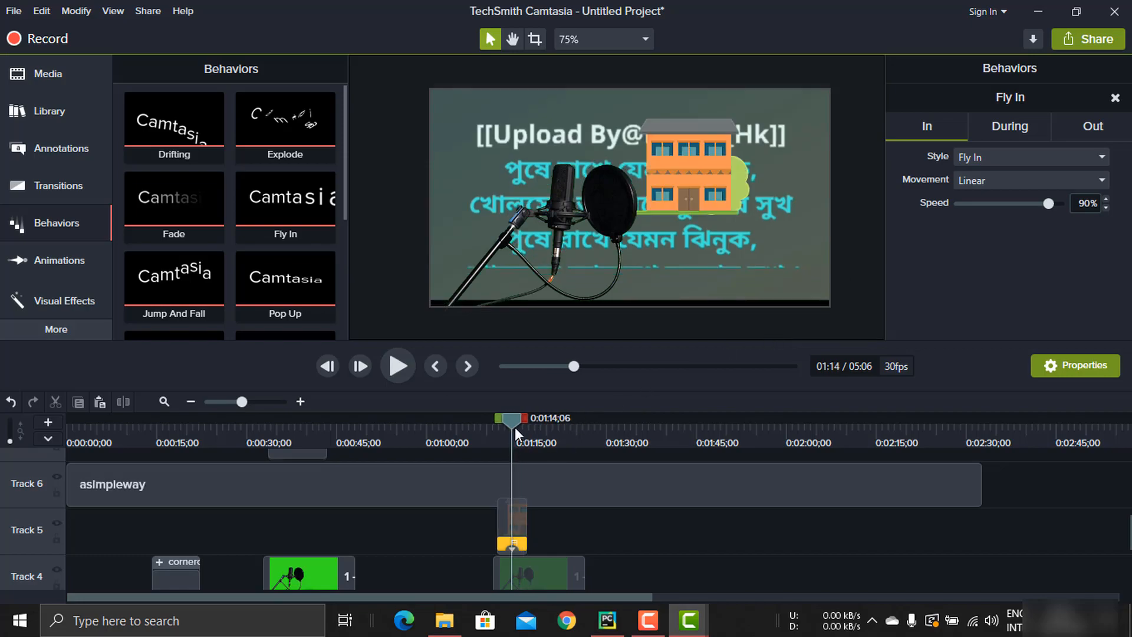
pyautogui.moveTo(510, 422)
pyautogui.mouseDown()
pyautogui.moveTo(486, 423)
pyautogui.moveTo(527, 427)
pyautogui.mouseUp()
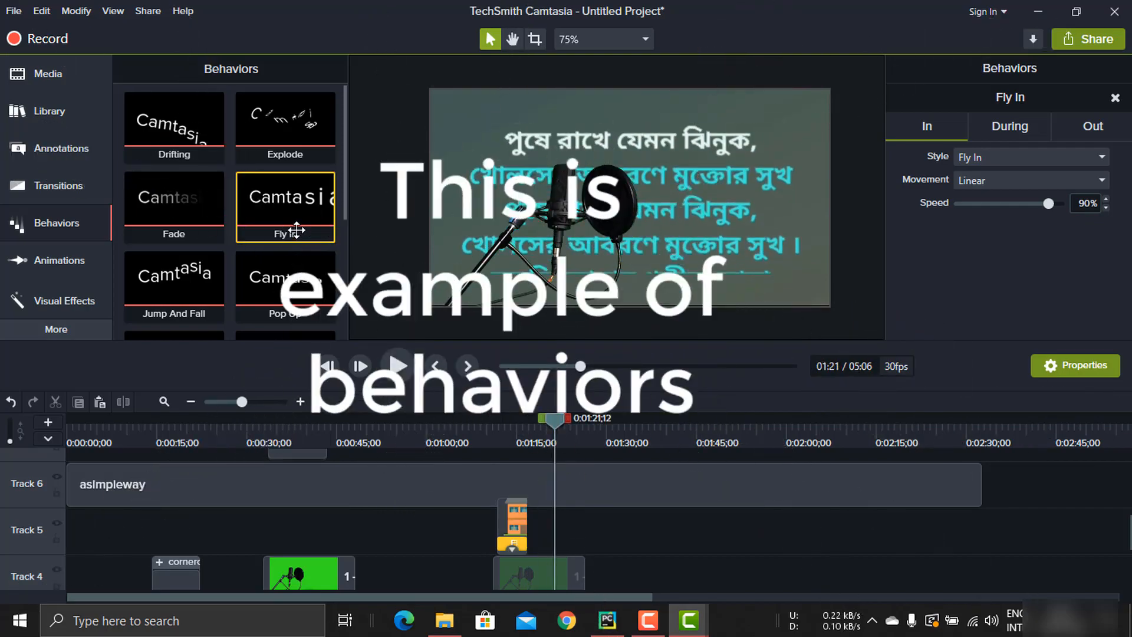
# - Browse the behavior presets and examine the Fly In behavior's In, During and Out settings, including the available During styles
pyautogui.scroll(-3, 291, 229)
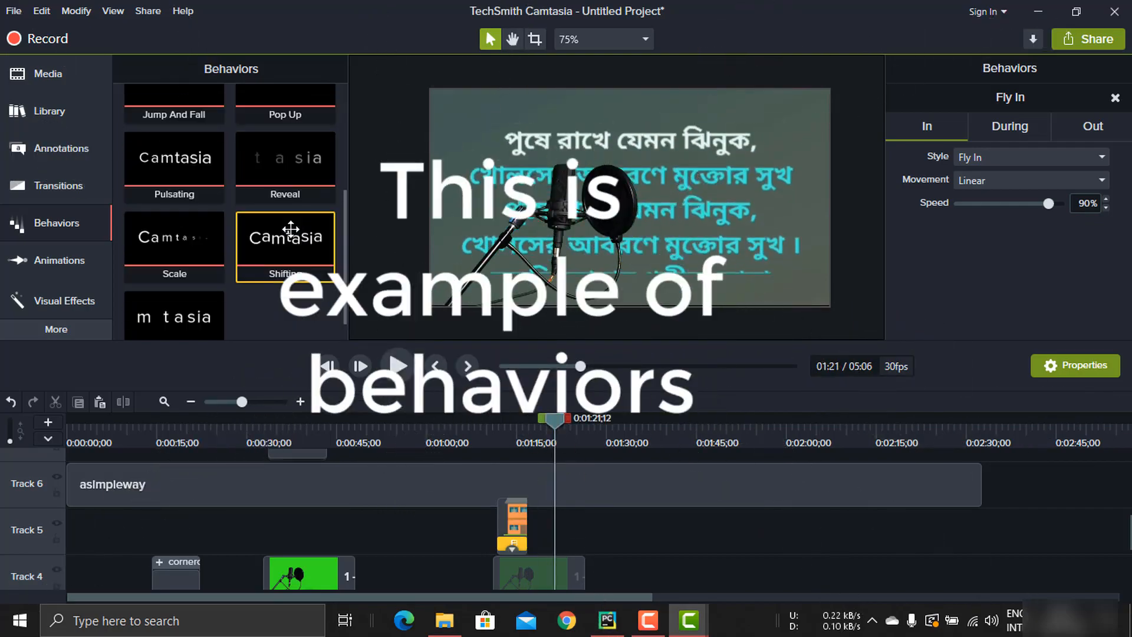
pyautogui.scroll(-1, 291, 228)
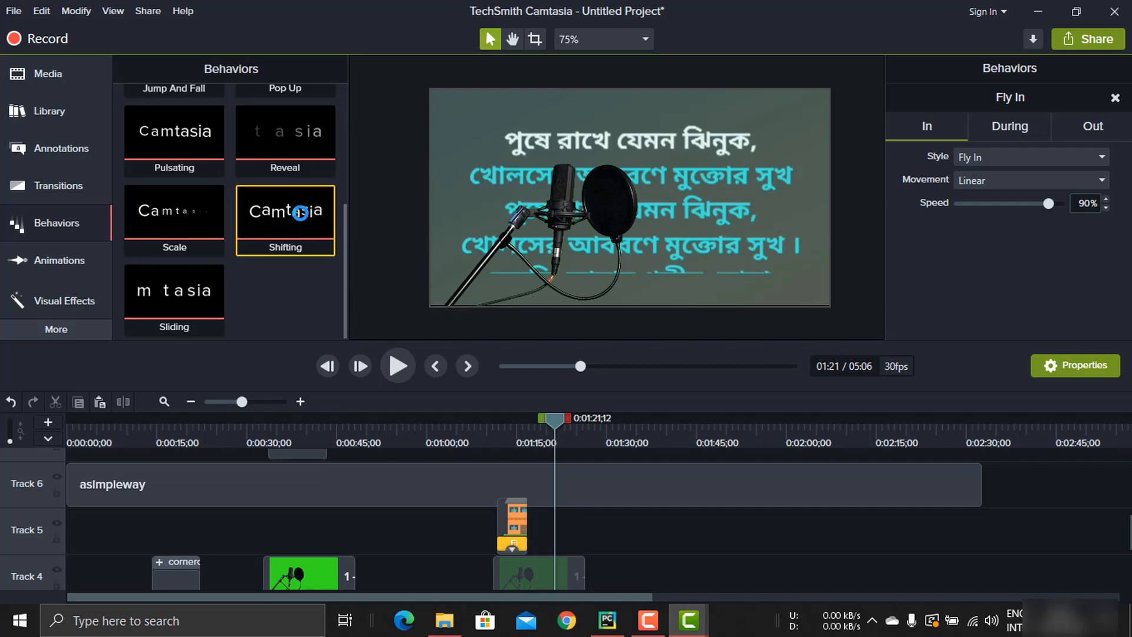
pyautogui.scroll(3, 280, 235)
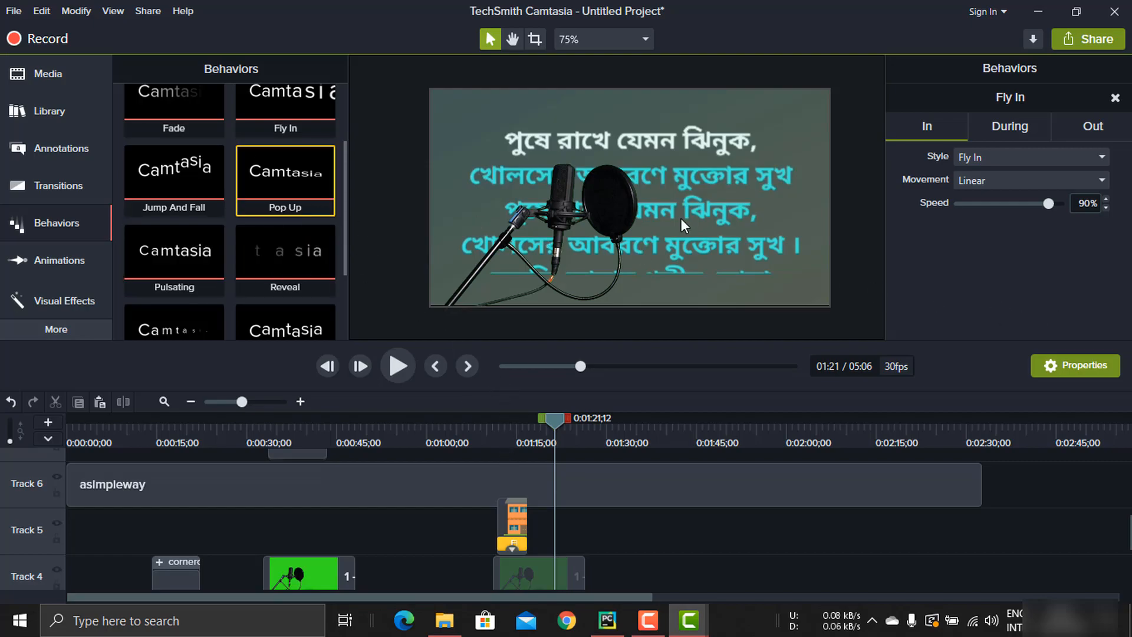
pyautogui.click(1007, 126)
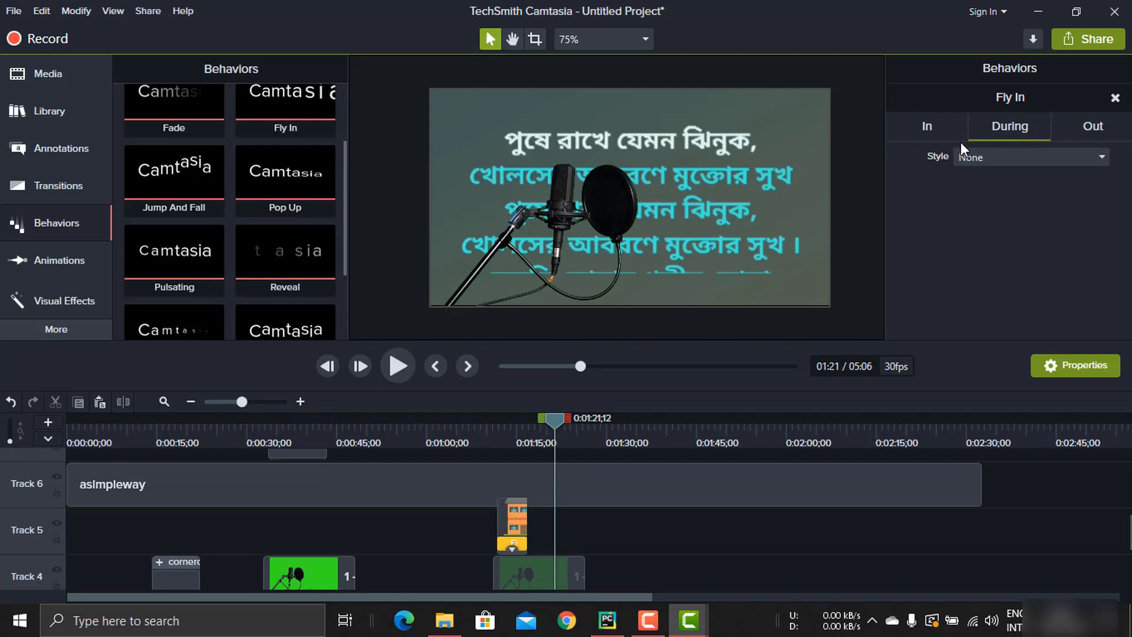
pyautogui.click(1026, 162)
pyautogui.click(1038, 163)
pyautogui.click(1068, 134)
pyautogui.click(1010, 122)
pyautogui.click(1027, 154)
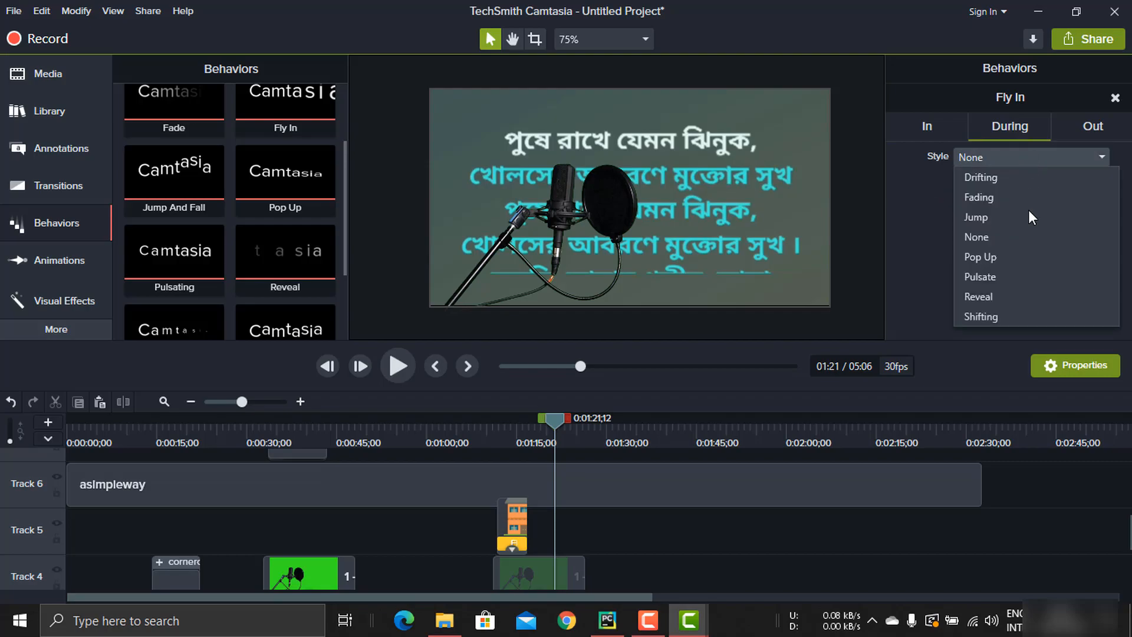
pyautogui.click(1027, 157)
pyautogui.click(1099, 129)
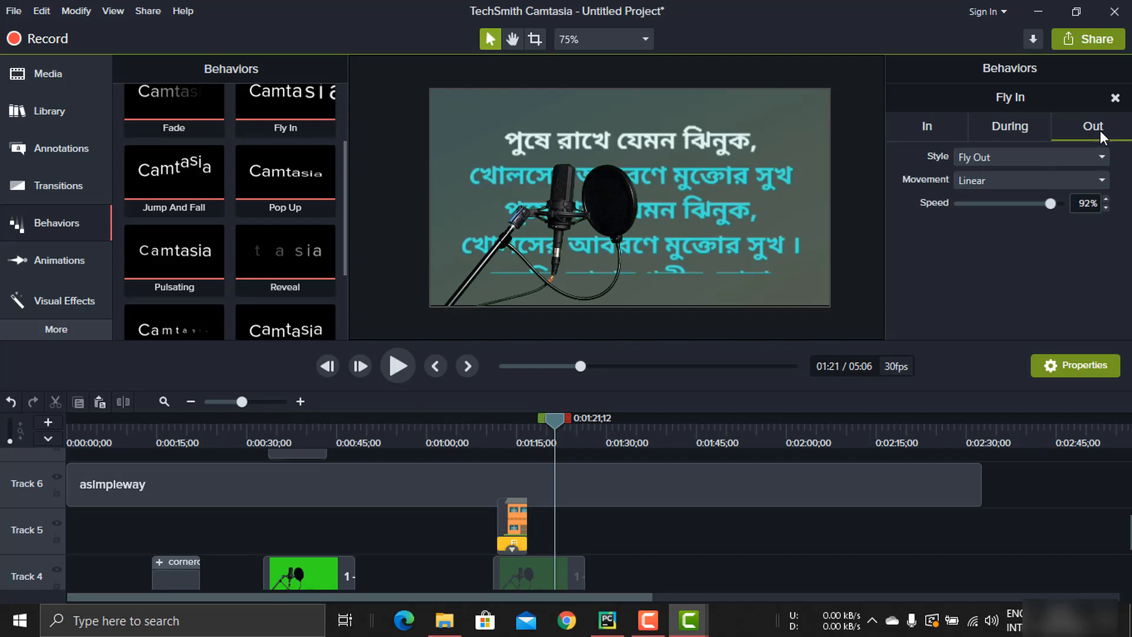
pyautogui.click(933, 127)
pyautogui.scroll(2, 250, 217)
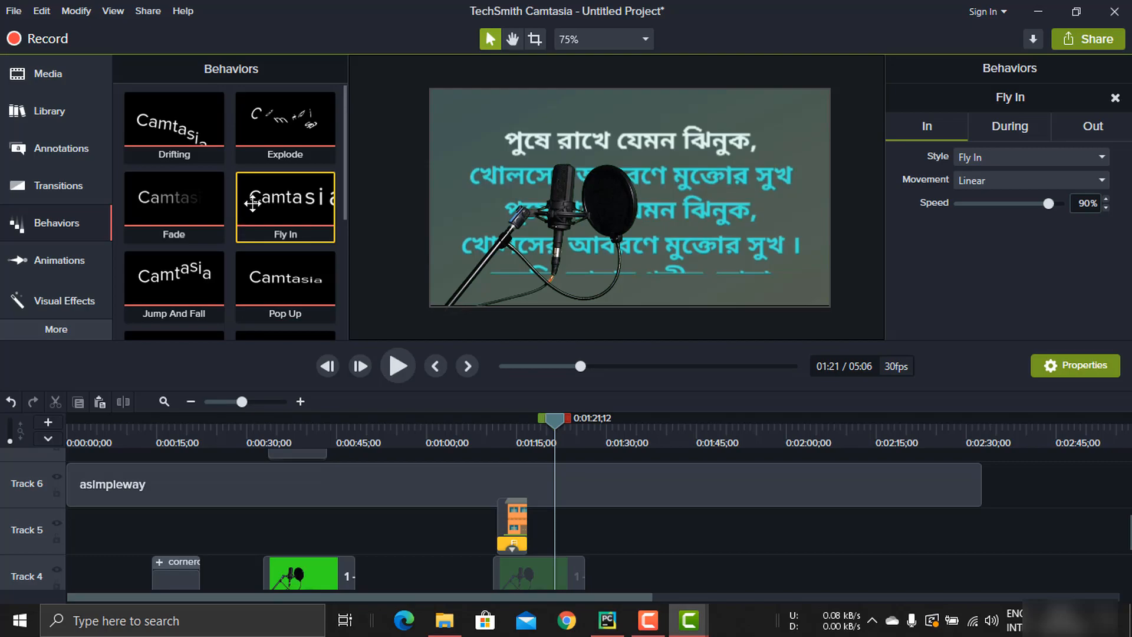
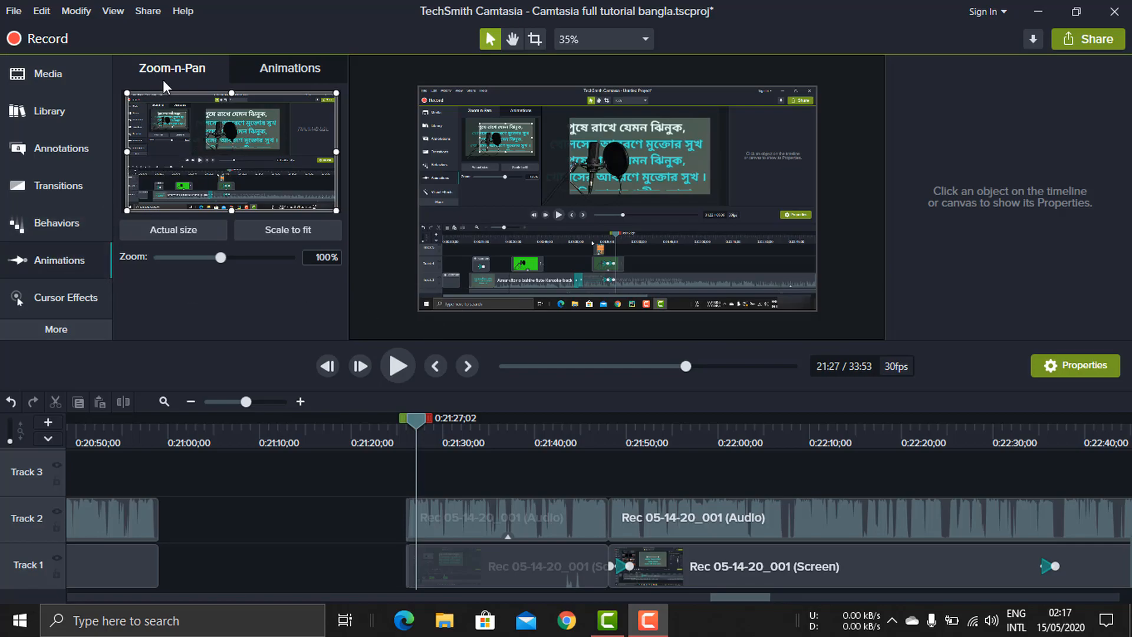
# - Add a Zoom-n-Pan animation at 0:21:29;08 on the Track 1 screen recording, zoomed to 178% on the frame's upper-left area
pyautogui.click(260, 69)
pyautogui.scroll(-2, 217, 230)
pyautogui.scroll(3, 218, 231)
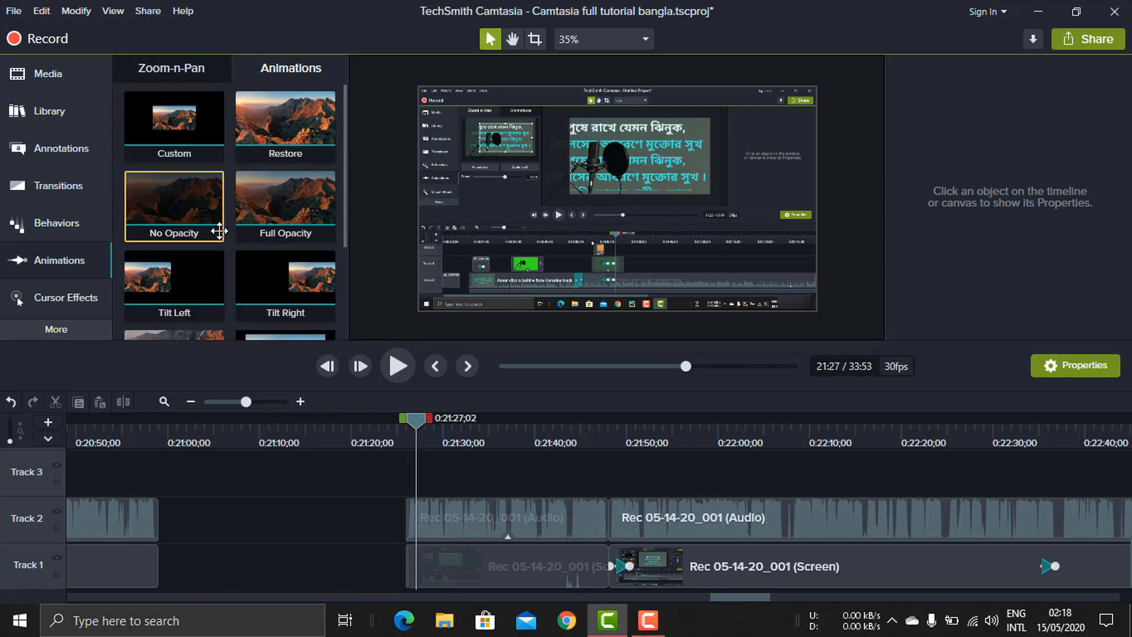
pyautogui.click(196, 71)
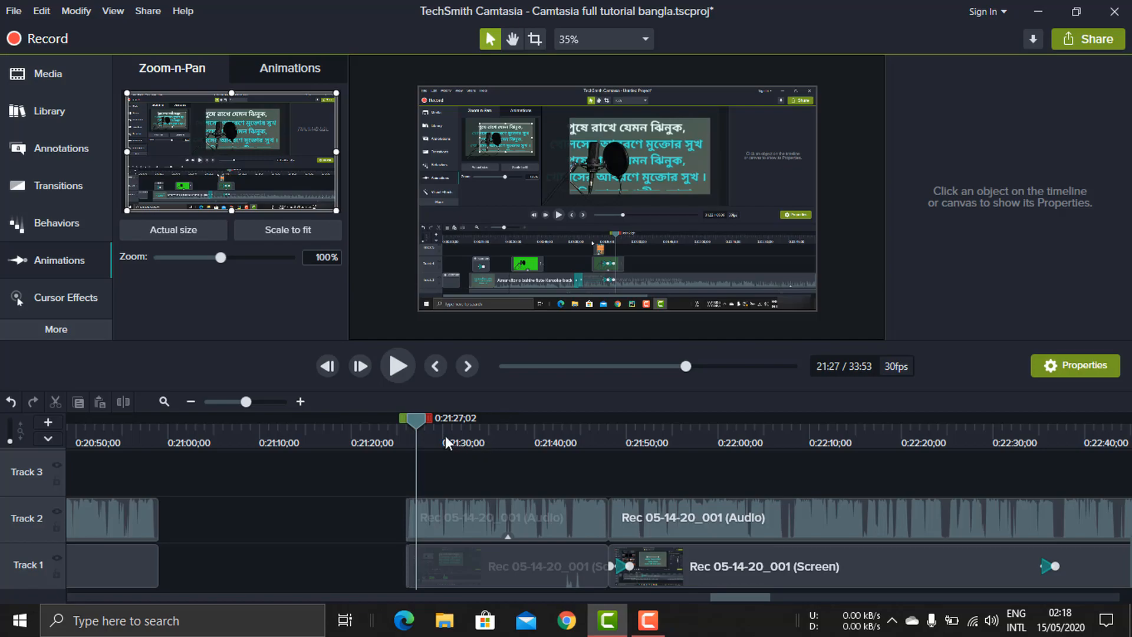
pyautogui.moveTo(417, 418); pyautogui.dragTo(476, 467)
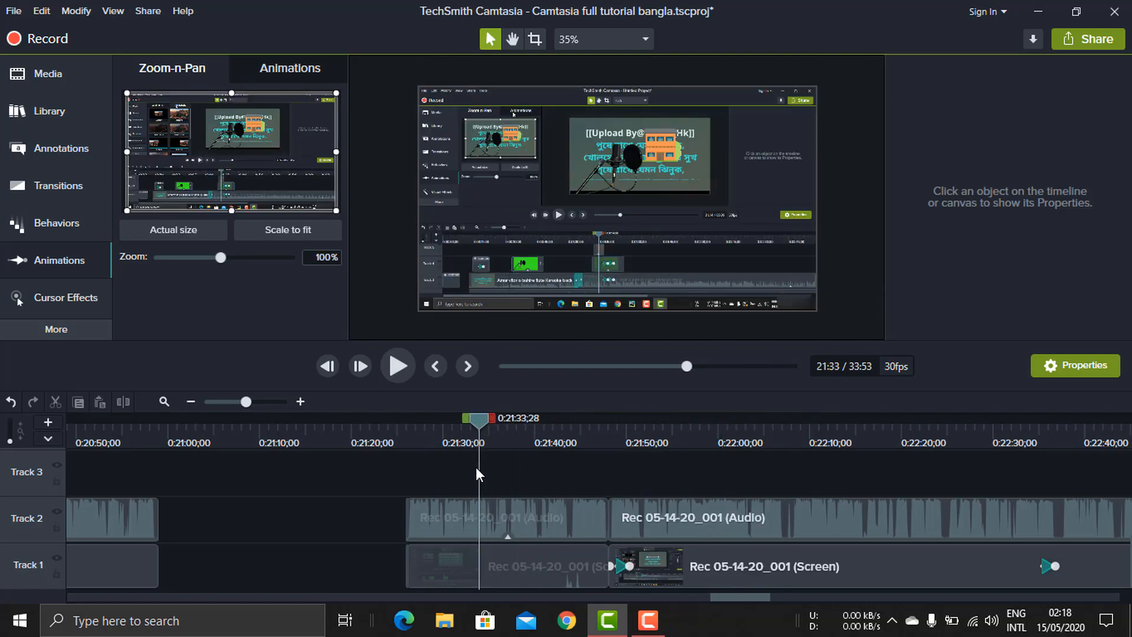
pyautogui.moveTo(613, 567); pyautogui.dragTo(613, 565)
pyautogui.moveTo(473, 422); pyautogui.dragTo(434, 423)
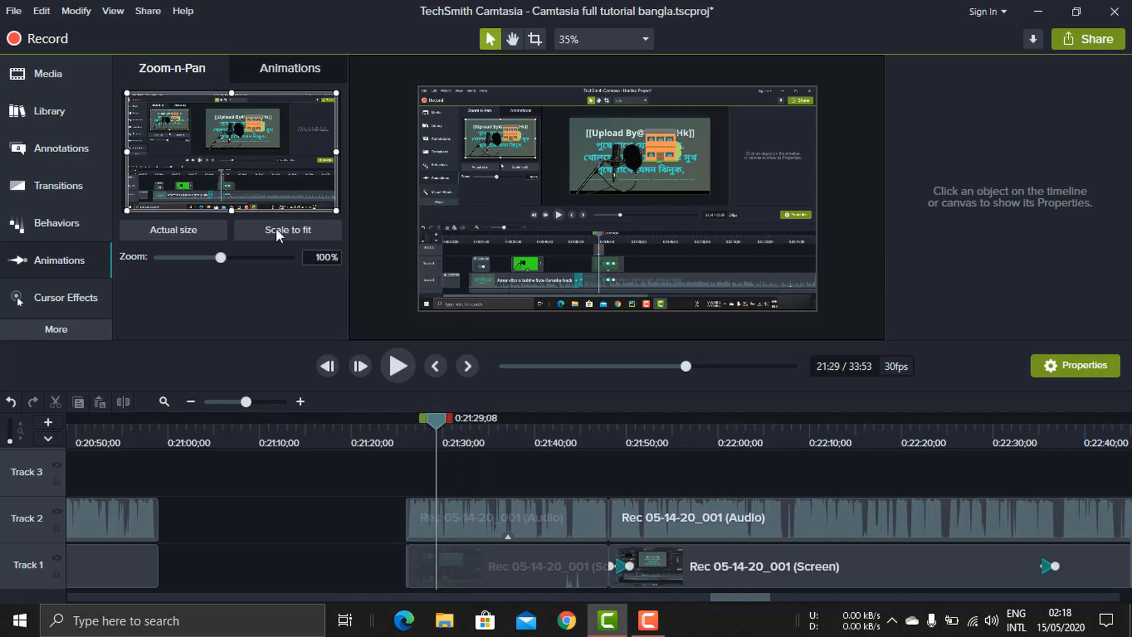
pyautogui.moveTo(219, 256); pyautogui.dragTo(274, 257)
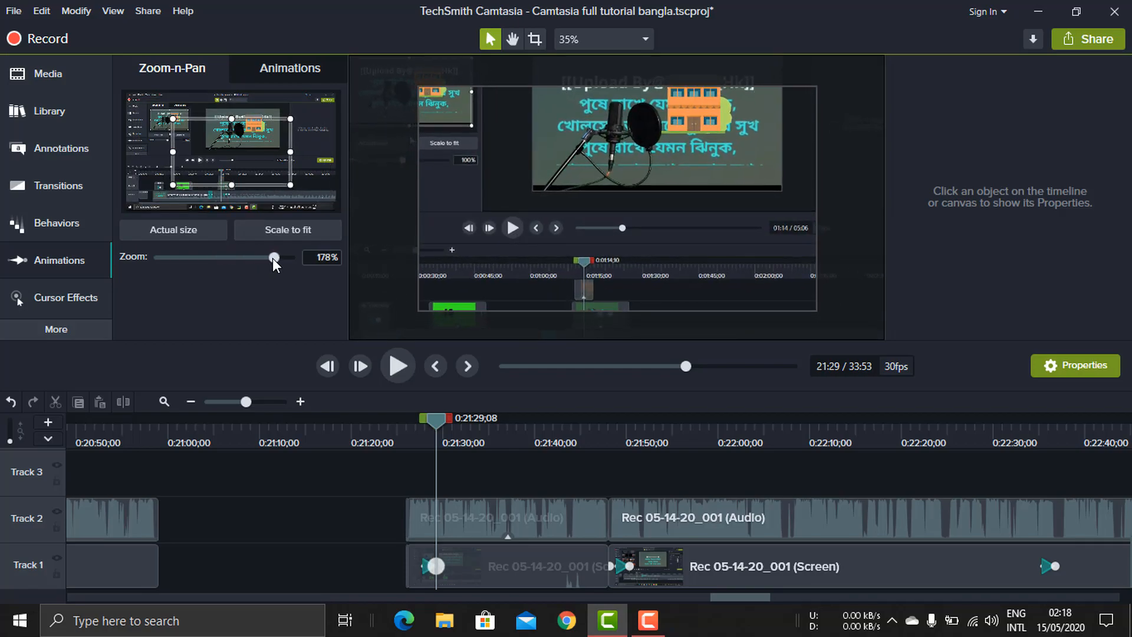
pyautogui.moveTo(254, 151); pyautogui.dragTo(210, 125)
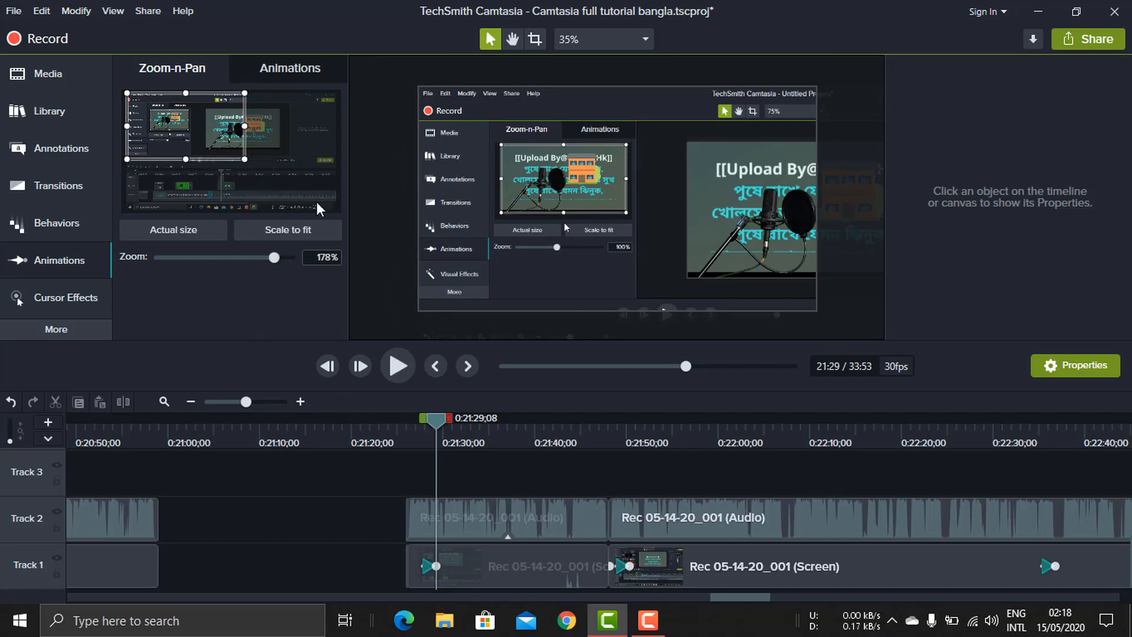
# - Add a Scale to fit zoom-out at 0:21:38;17 on the Track 1 screen recording and play it from 0:21:26;05
pyautogui.click(398, 367)
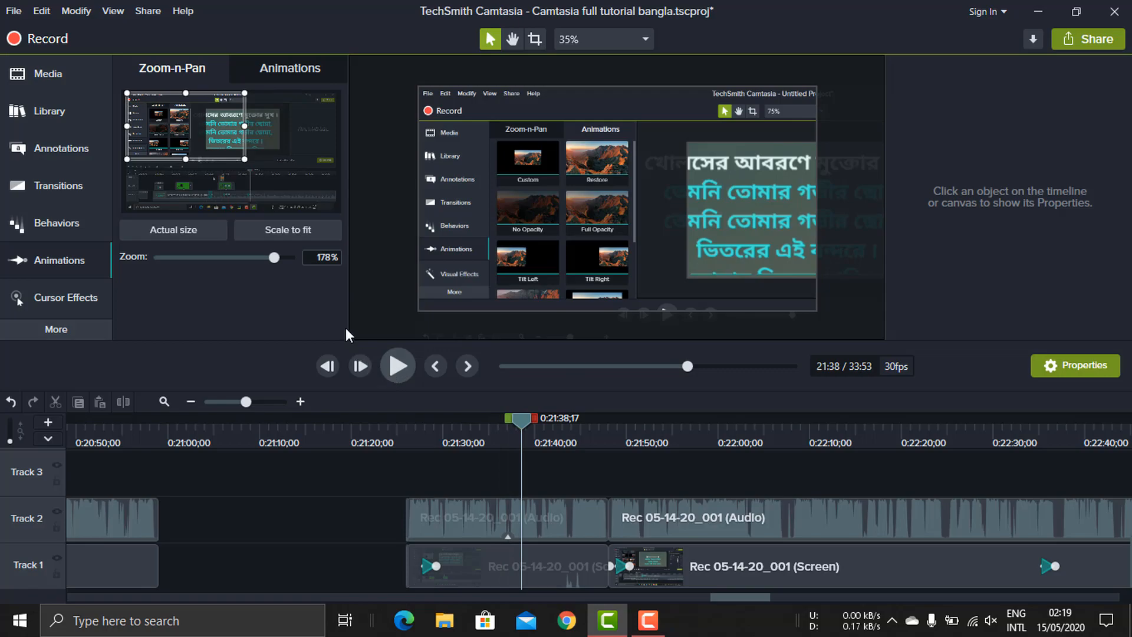
pyautogui.click(281, 228)
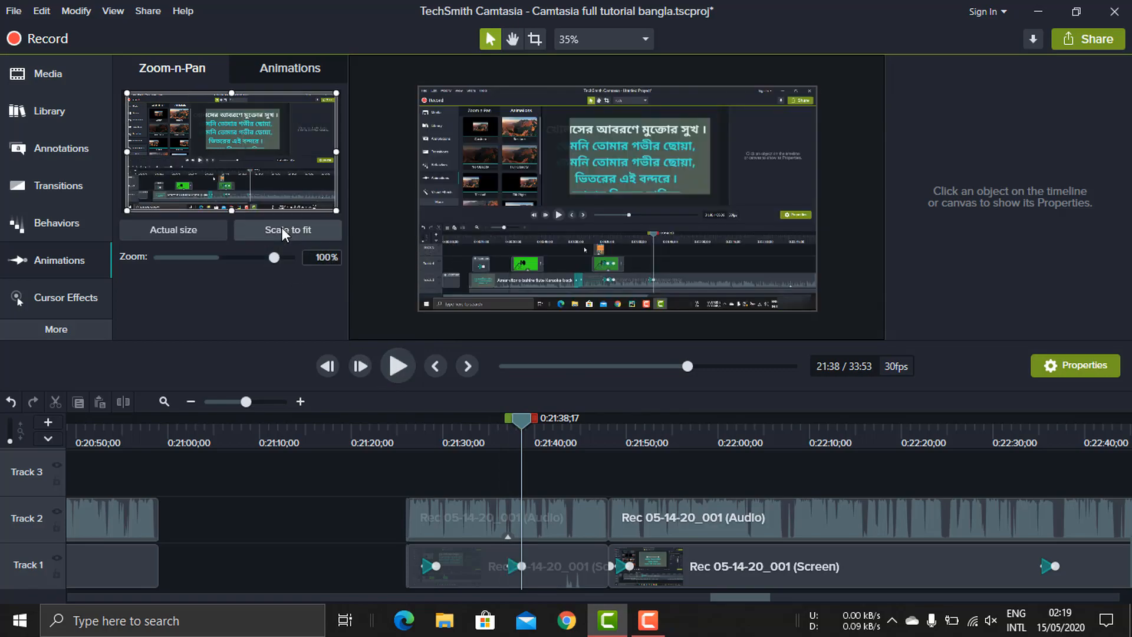
pyautogui.click(398, 367)
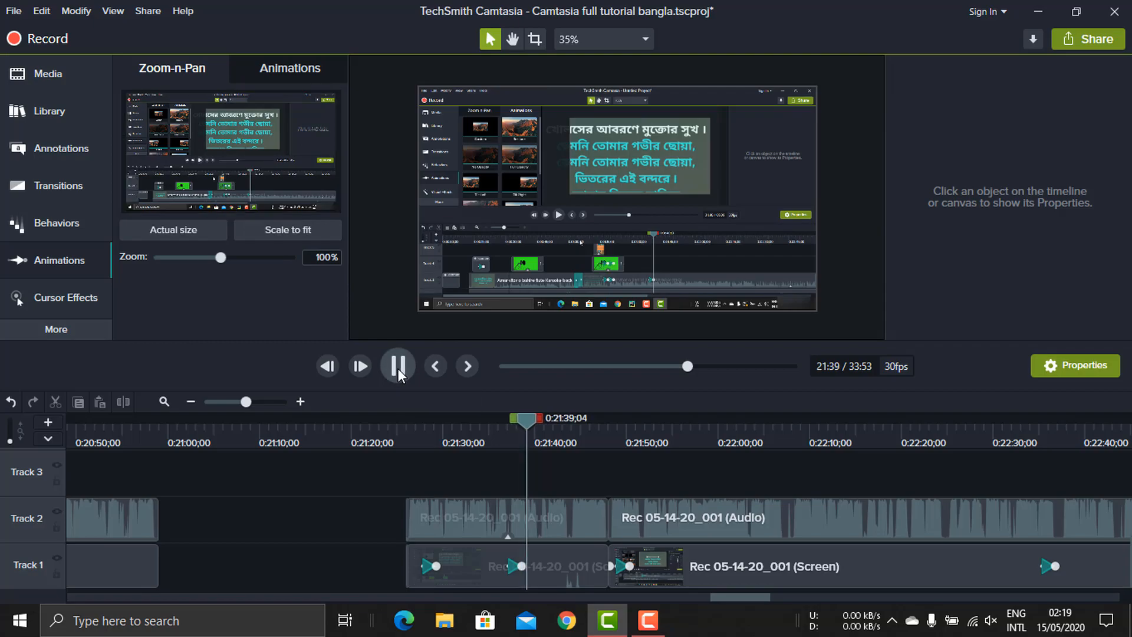
pyautogui.click(398, 369)
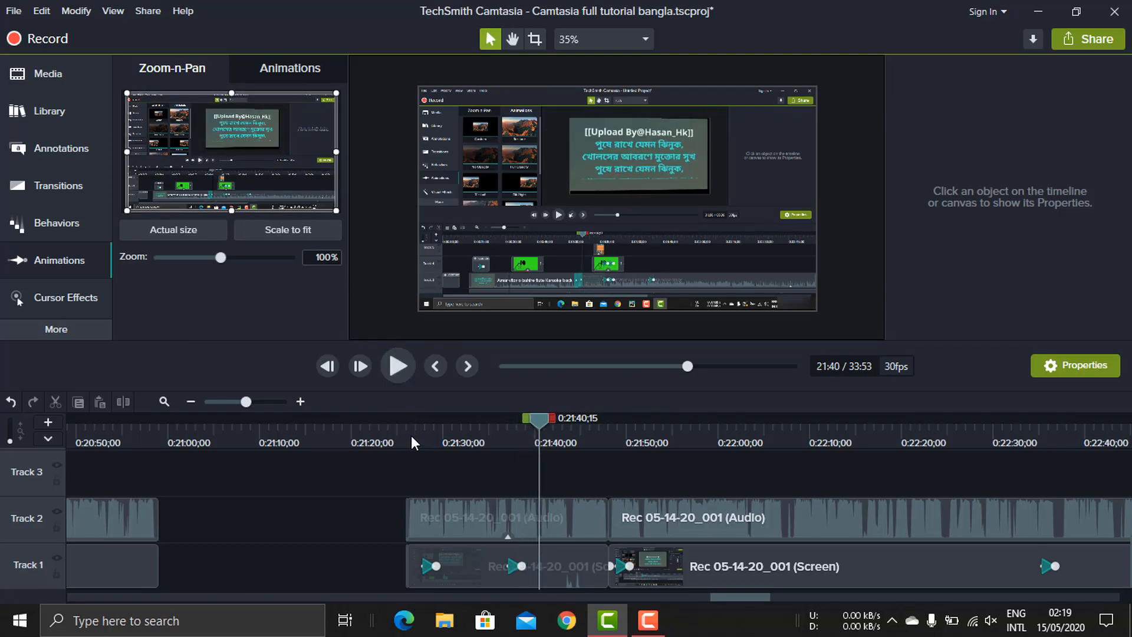
pyautogui.click(408, 433)
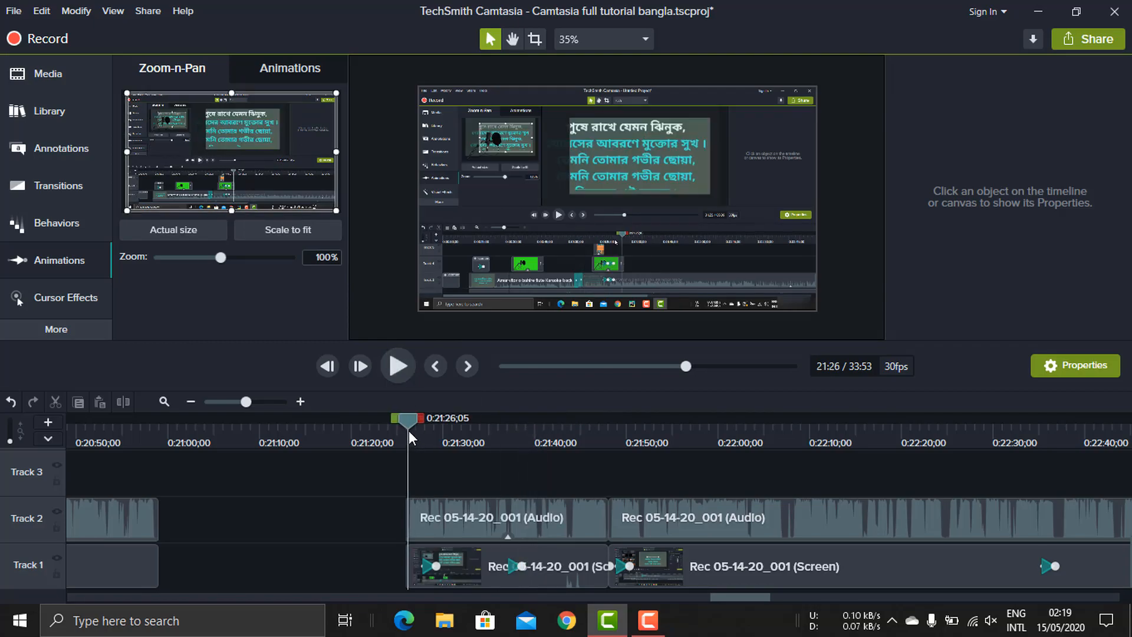
pyautogui.click(395, 365)
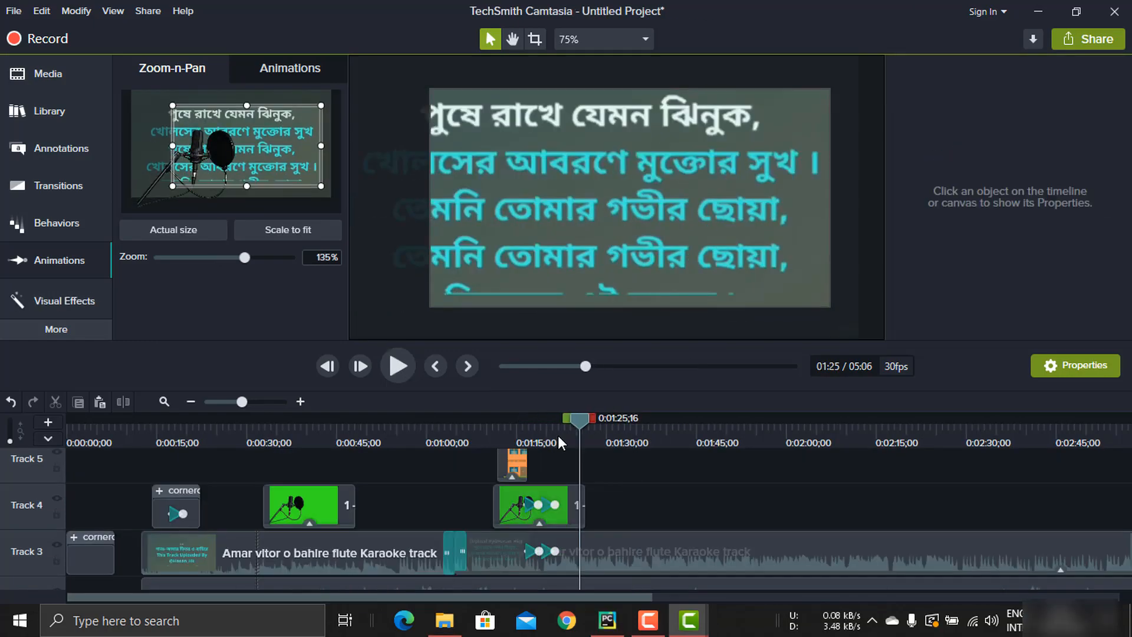
# - Add the Restore animation to the second karaoke clip on Track 3 at 0:01:40;13 and play from 0:01:06;09
pyautogui.click(513, 436)
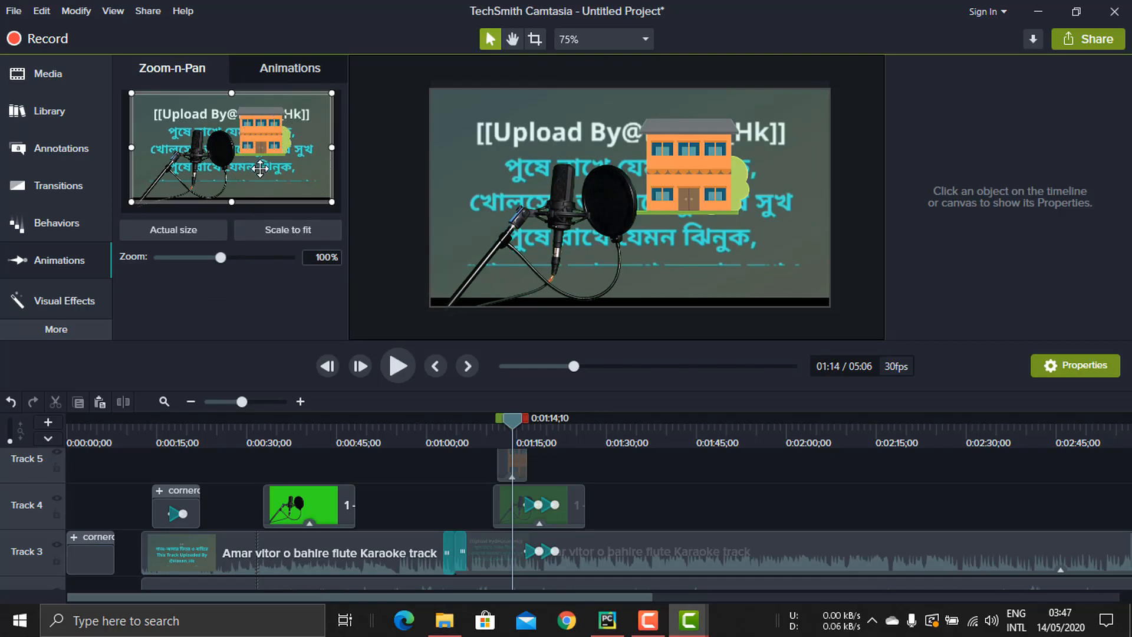
pyautogui.click(267, 72)
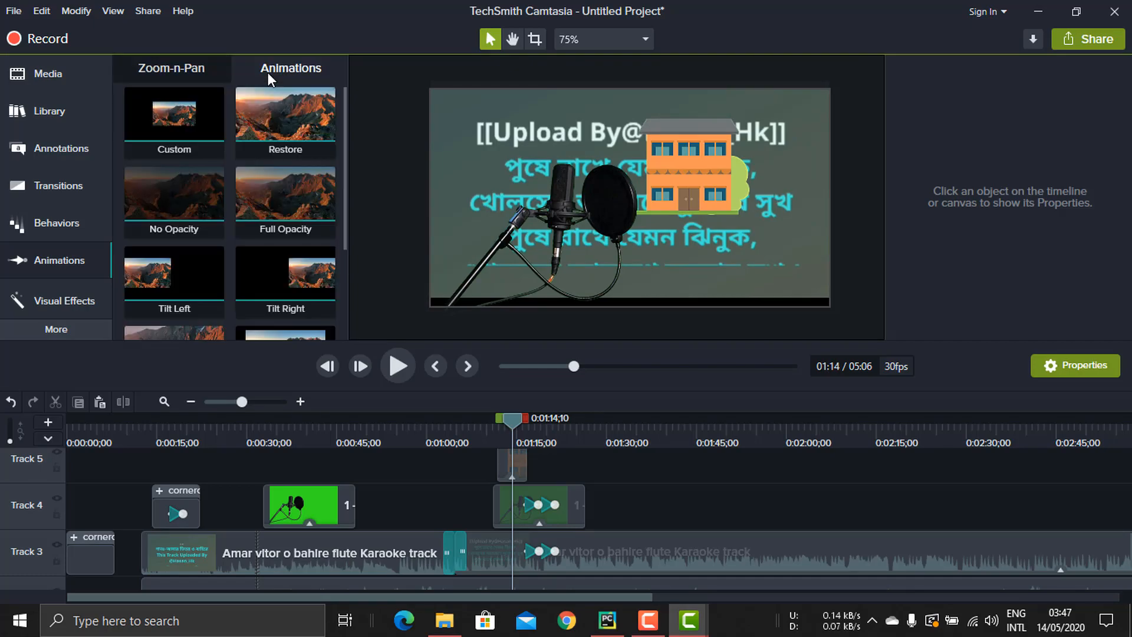
pyautogui.moveTo(283, 145)
pyautogui.mouseDown()
pyautogui.moveTo(470, 312)
pyautogui.moveTo(660, 548)
pyautogui.mouseUp()
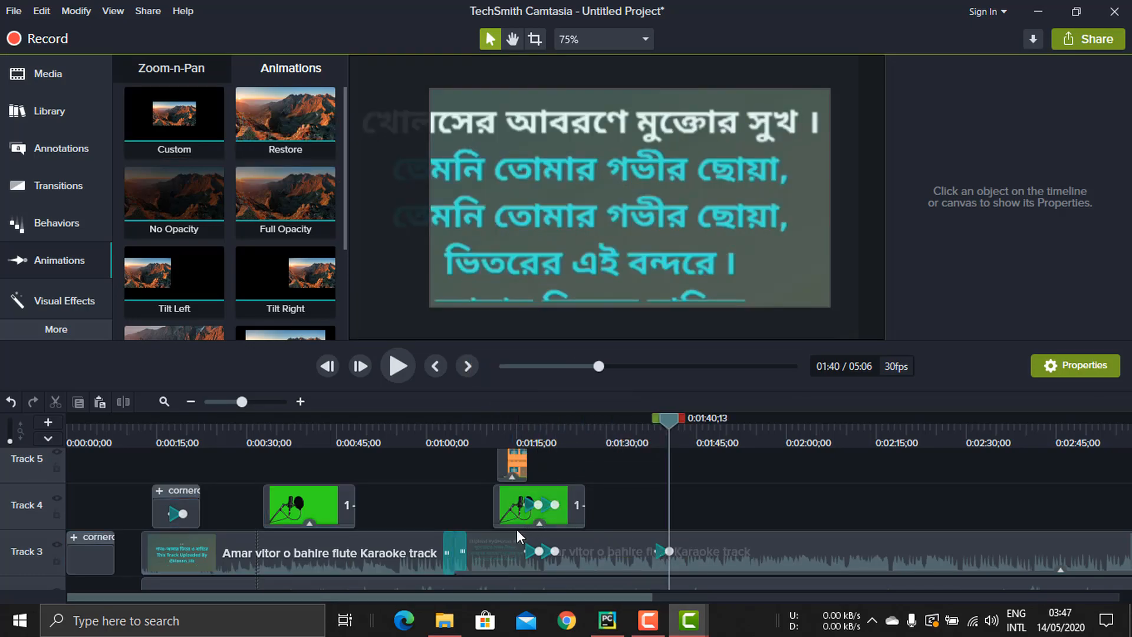
pyautogui.click(465, 439)
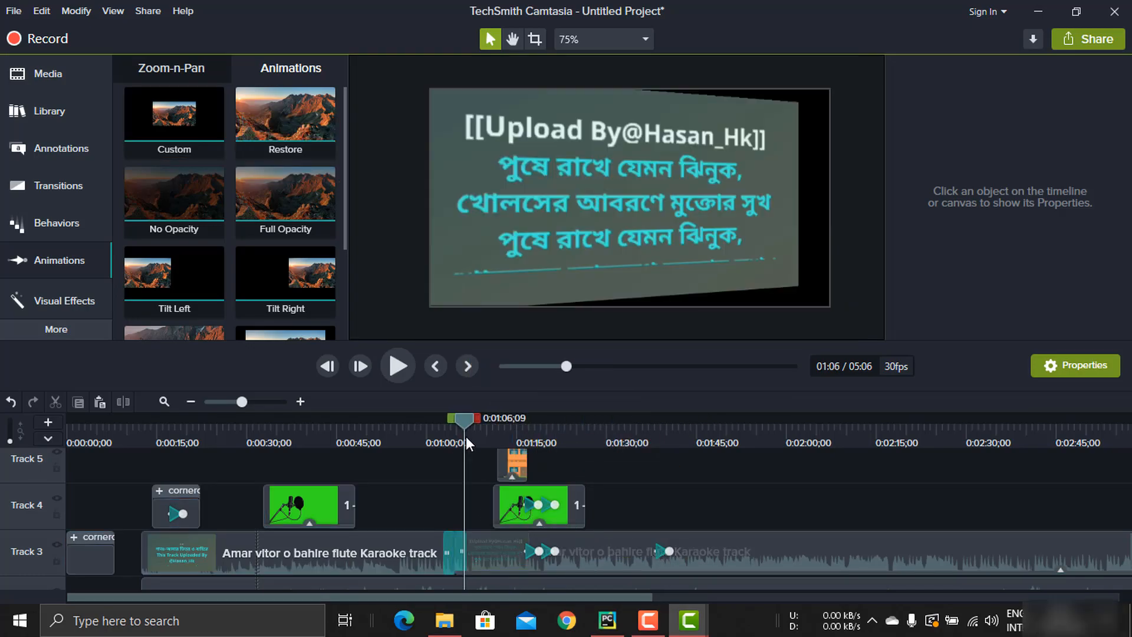
pyautogui.click(403, 357)
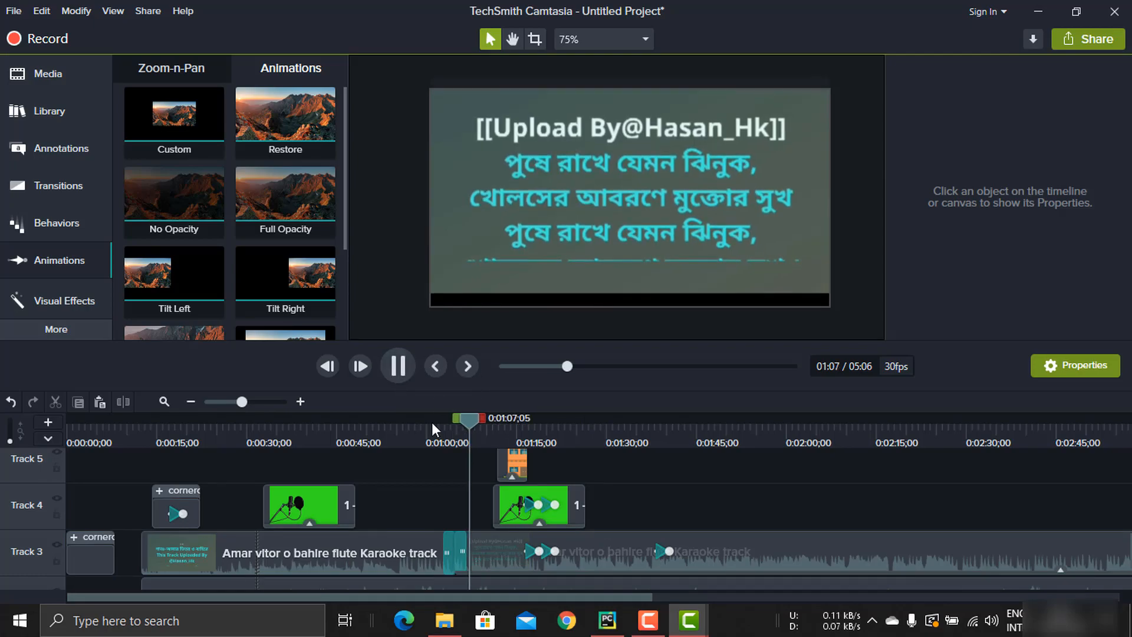
pyautogui.click(397, 370)
# - Add the Scale to Fit animation to the first karaoke clip on Track 3 at 0:00:55;10
pyautogui.scroll(-3, 270, 255)
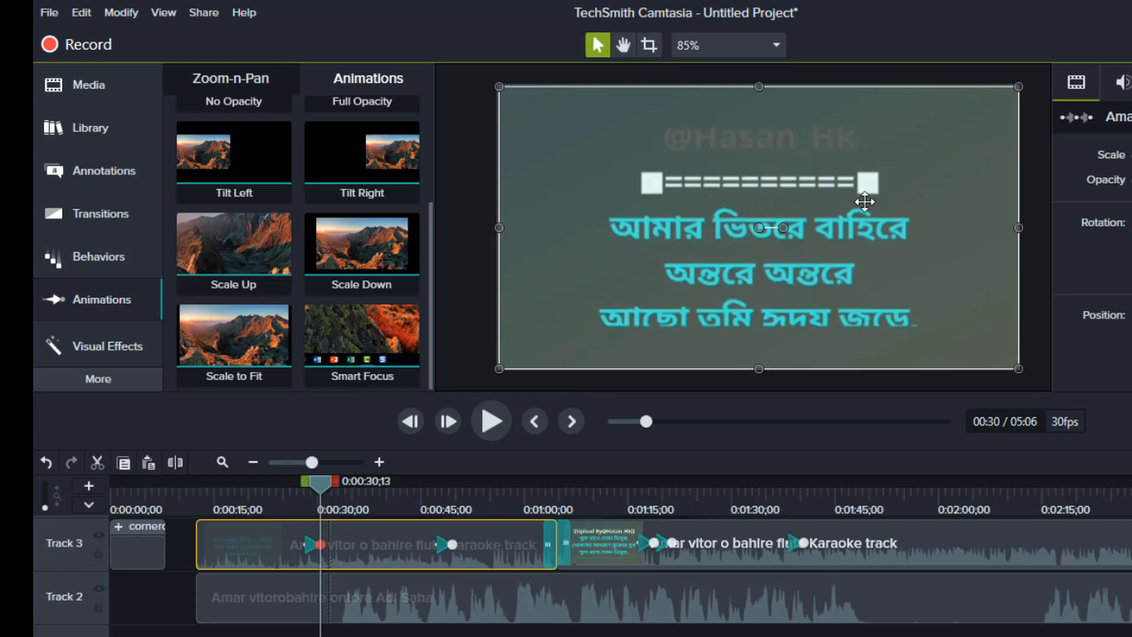
pyautogui.moveTo(259, 330); pyautogui.dragTo(515, 546)
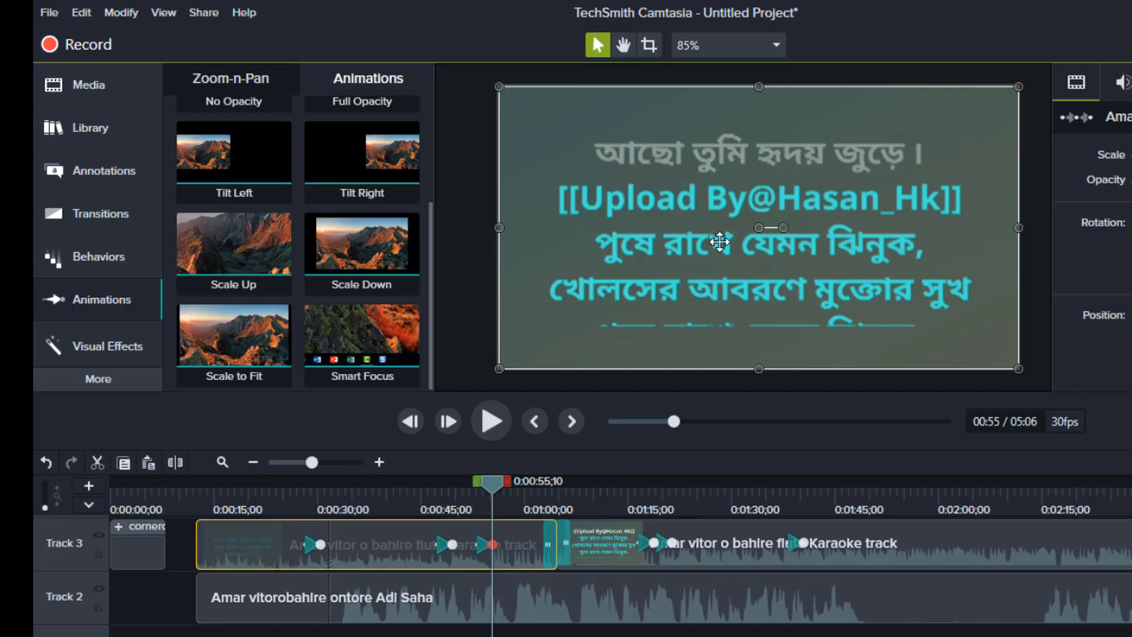
pyautogui.moveTo(255, 242); pyautogui.dragTo(229, 244)
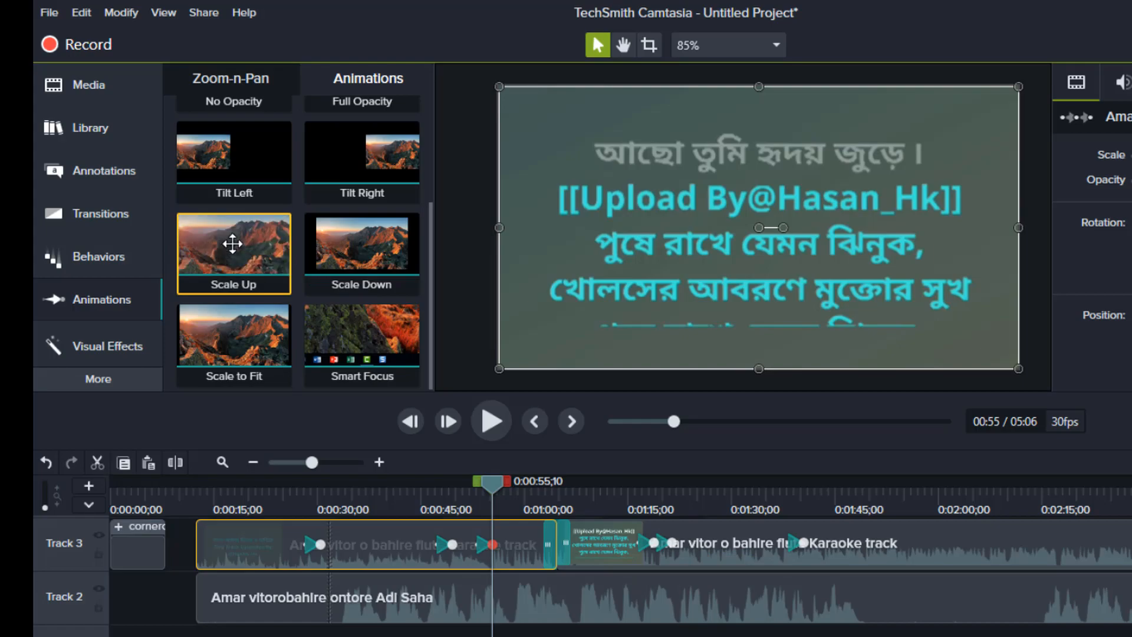
pyautogui.scroll(3, 273, 297)
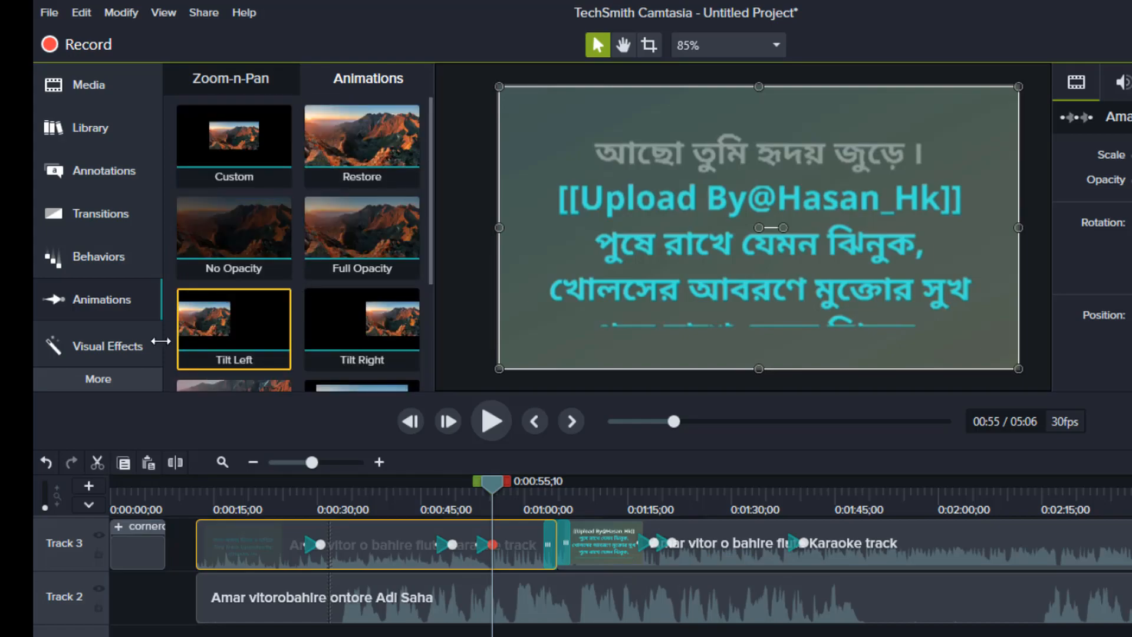
# - Apply the Clip Speed visual effect to the audio clip on Track 2
pyautogui.click(125, 382)
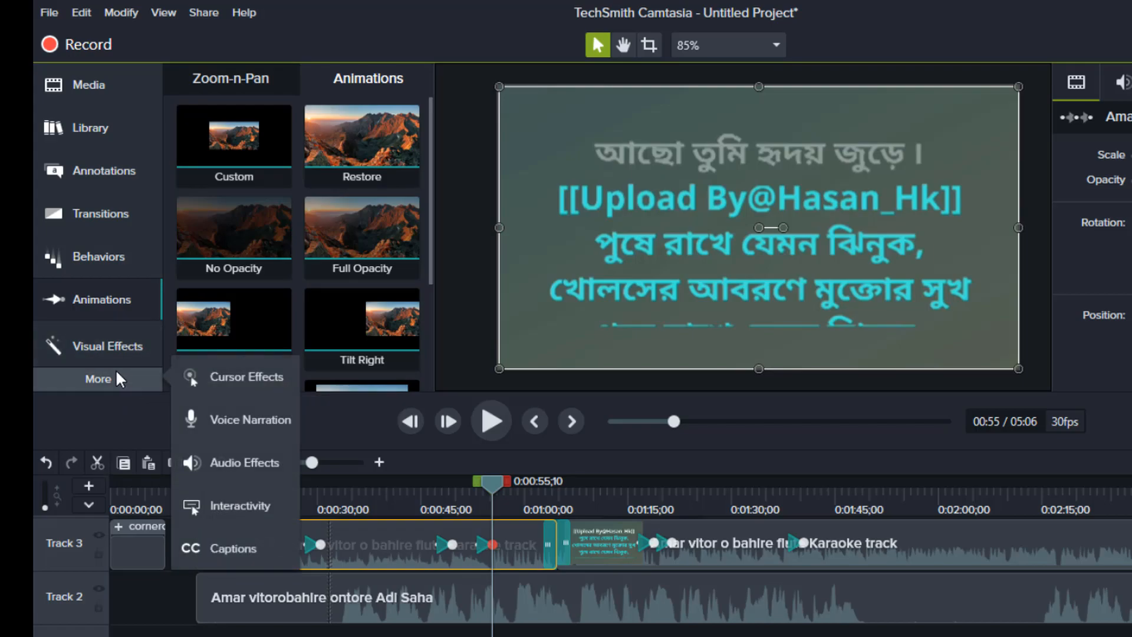
pyautogui.click(121, 348)
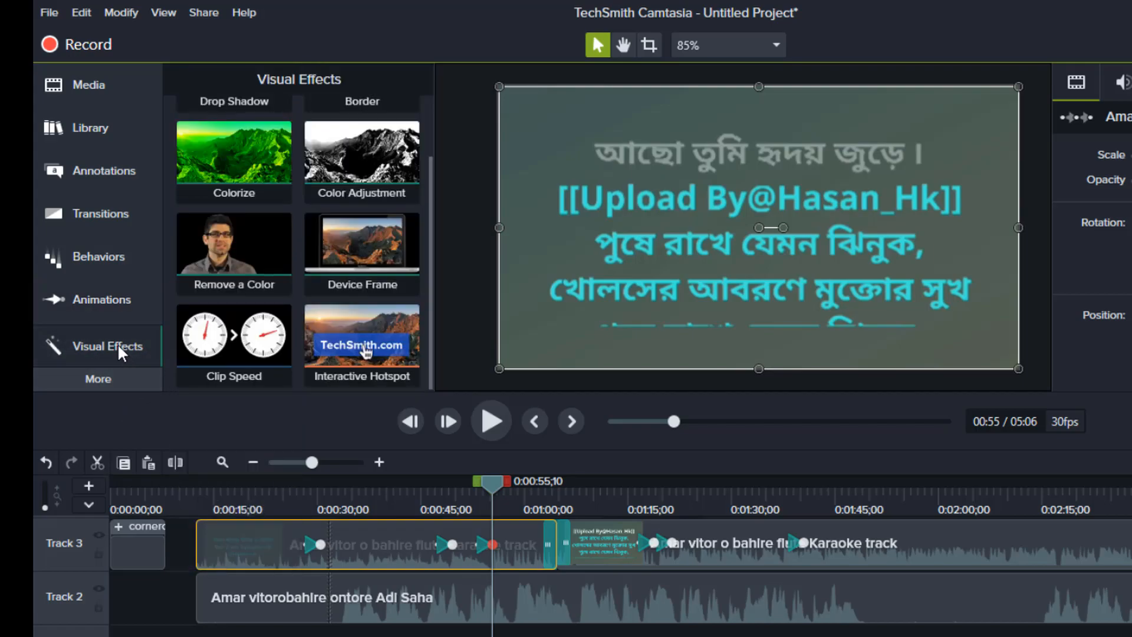
pyautogui.scroll(1, 358, 287)
pyautogui.scroll(-1, 358, 295)
pyautogui.scroll(1, 359, 293)
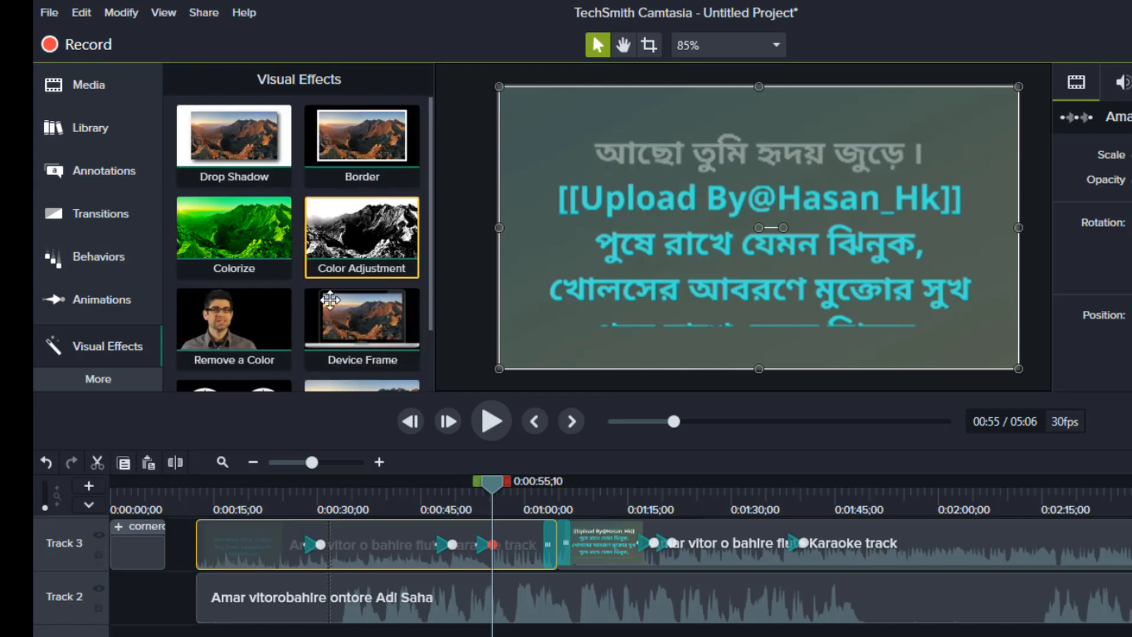
pyautogui.scroll(-1, 354, 254)
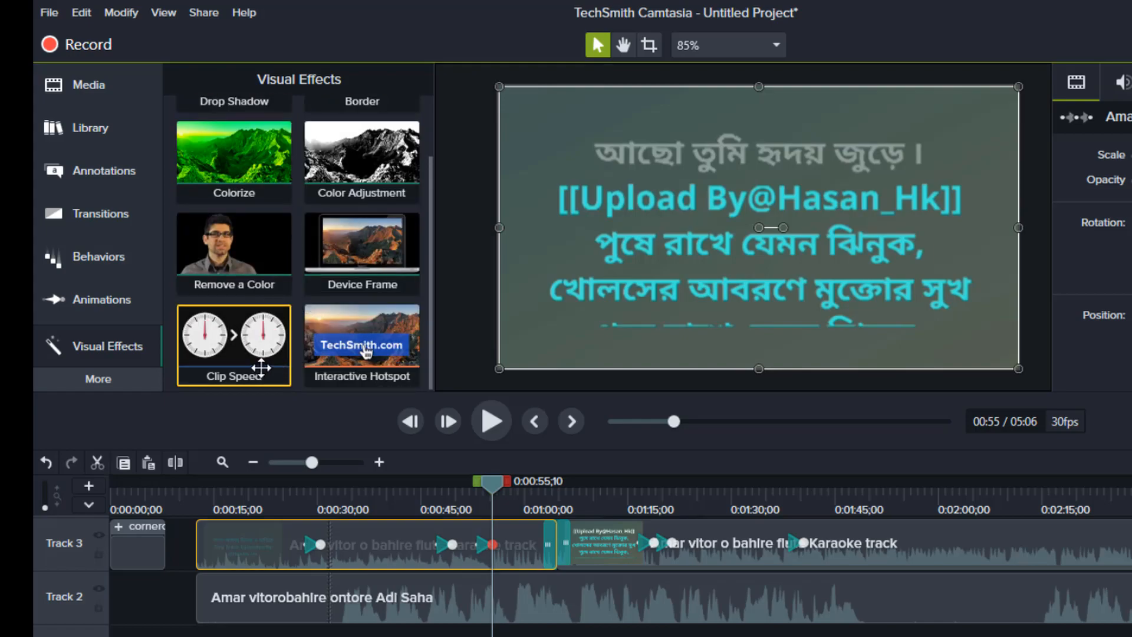
pyautogui.moveTo(235, 379); pyautogui.dragTo(277, 618)
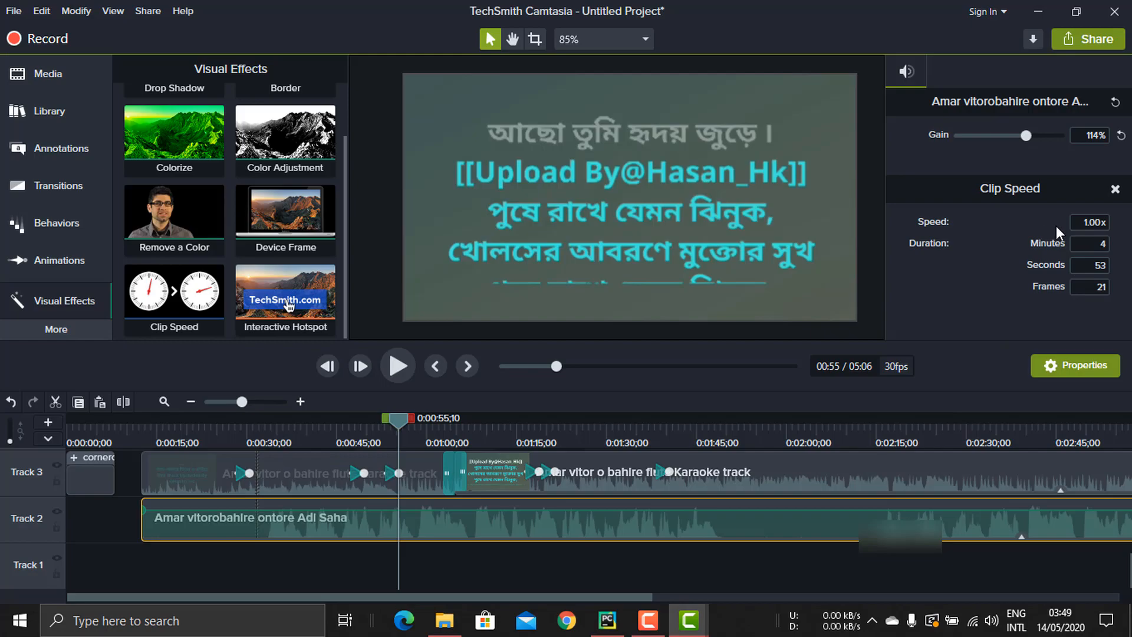
# - Set the Track 2 audio clip's speed to 5x and play it from about 0:00:20
pyautogui.click(1093, 243)
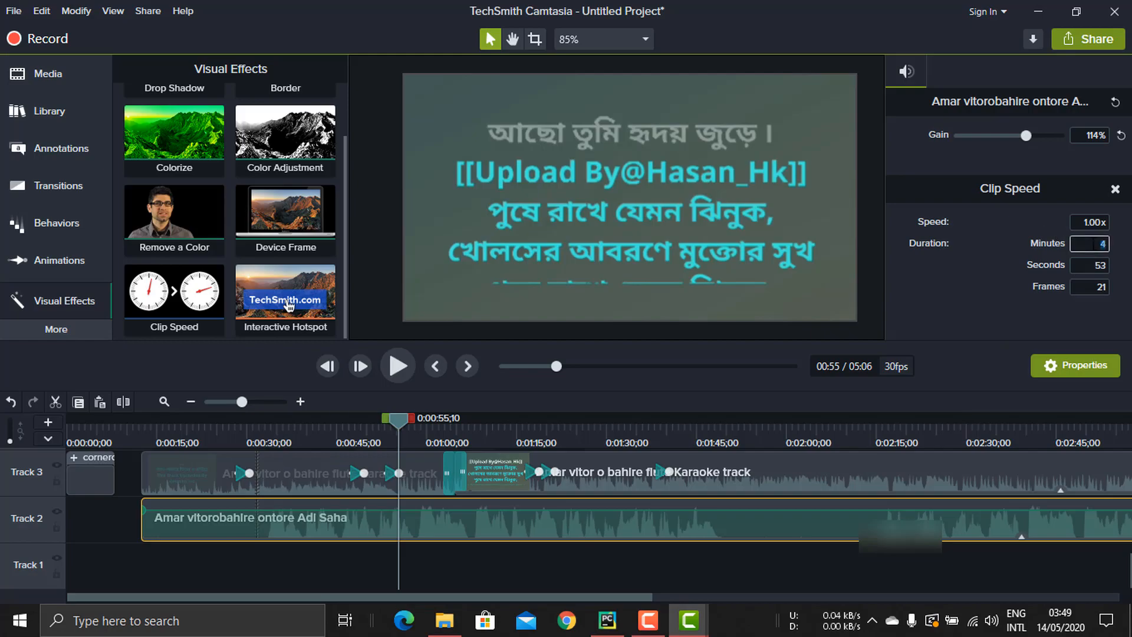
pyautogui.click(1120, 242)
pyautogui.click(1084, 223)
pyautogui.write('5x')
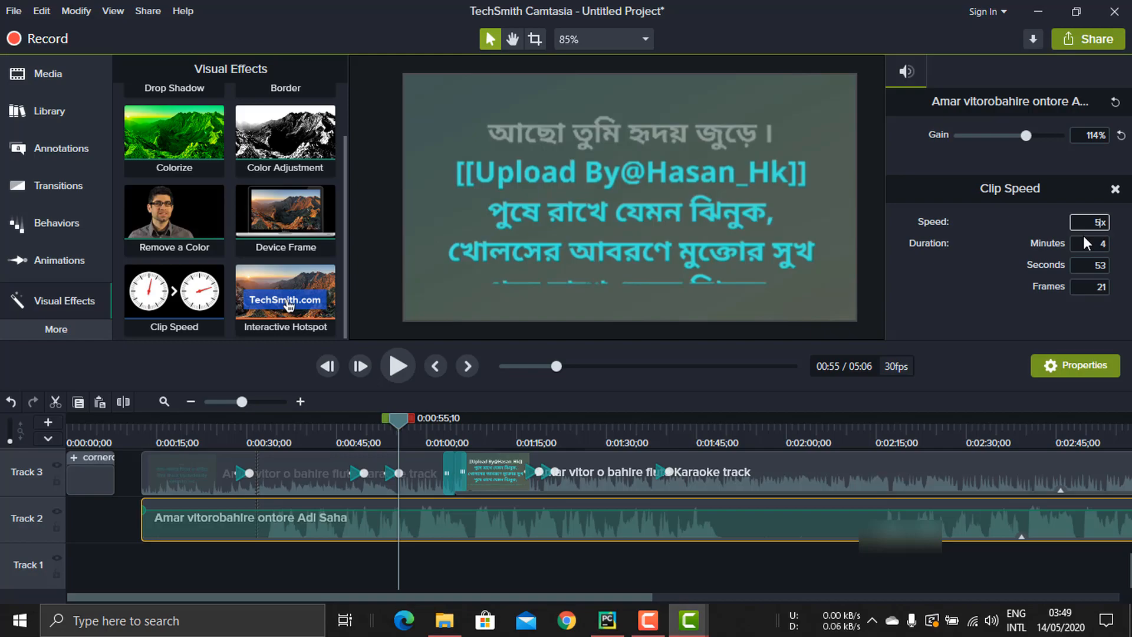
pyautogui.click(1011, 310)
pyautogui.click(189, 444)
pyautogui.click(399, 366)
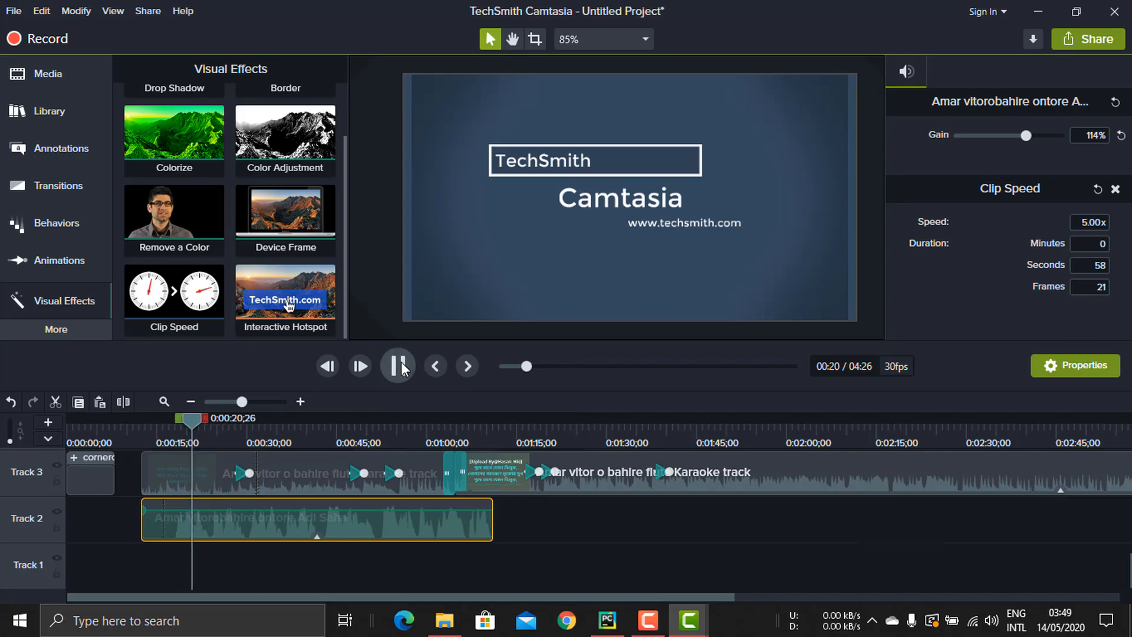
pyautogui.press('space')
# - Set the Track 2 audio clip's speed to 2x and play it from 0:00:22;25
pyautogui.moveTo(1082, 223); pyautogui.dragTo(1094, 226)
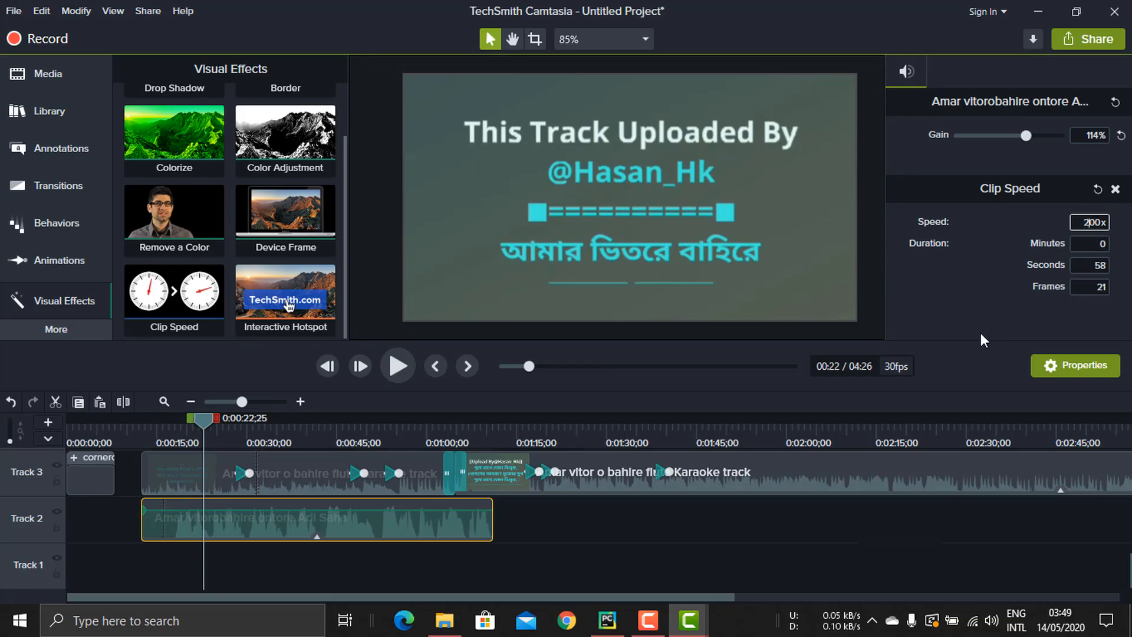
pyautogui.press('Return')
pyautogui.moveTo(1073, 222); pyautogui.dragTo(1110, 228)
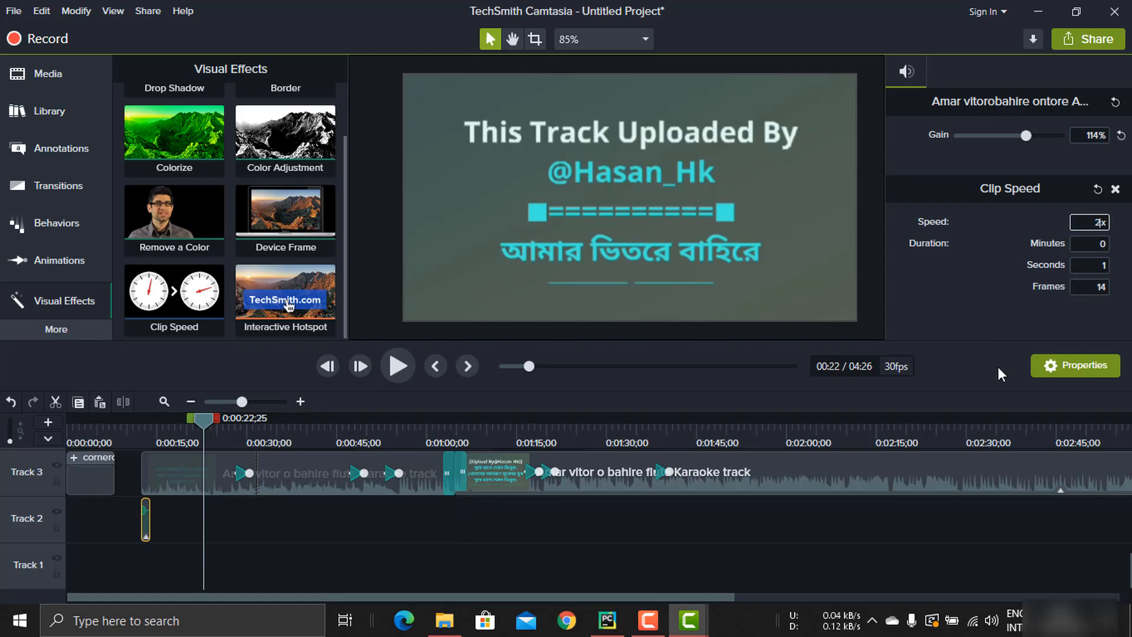
pyautogui.write('2')
pyautogui.press('Return')
pyautogui.click(390, 363)
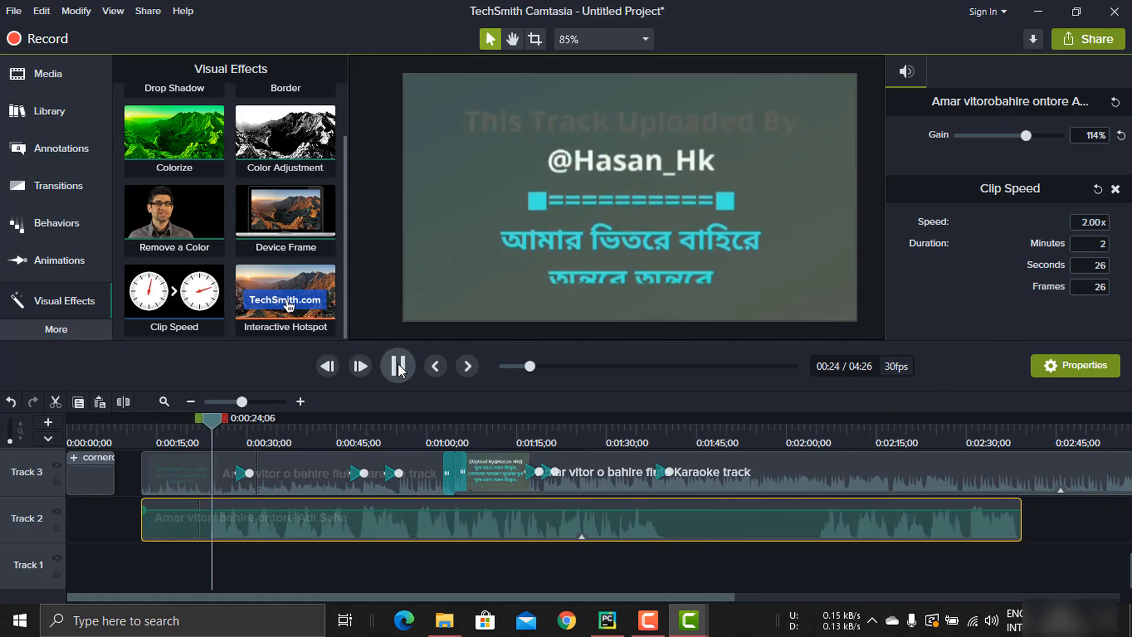
pyautogui.press('space')
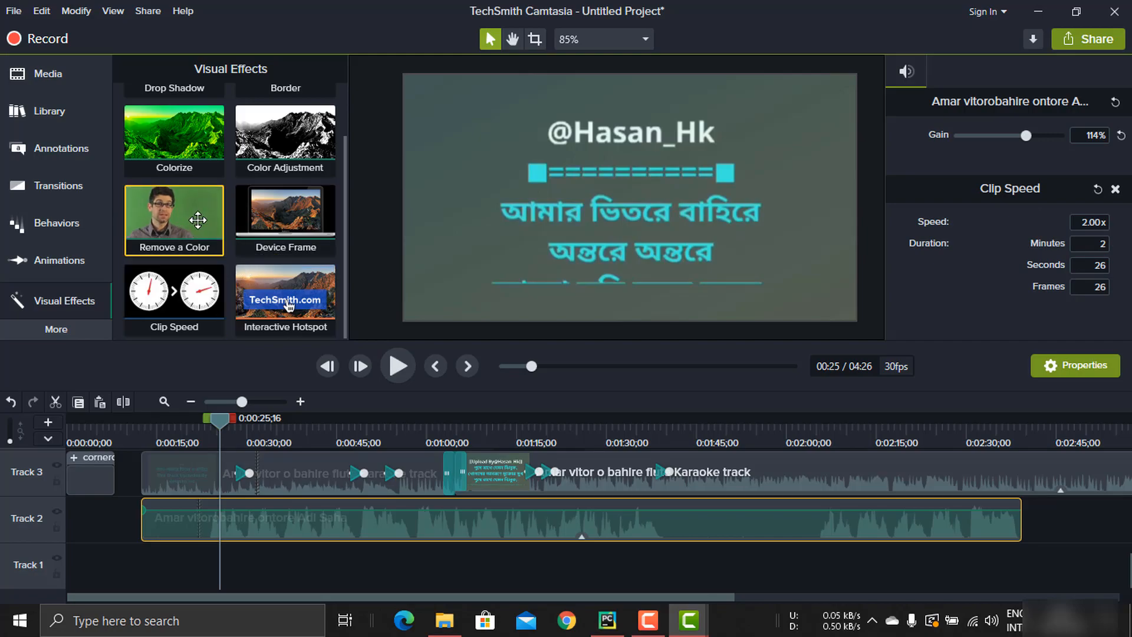
# - Examine the available visual effects, the cursor effects and the left-click cursor effects
pyautogui.scroll(1, 201, 222)
pyautogui.scroll(-1, 226, 217)
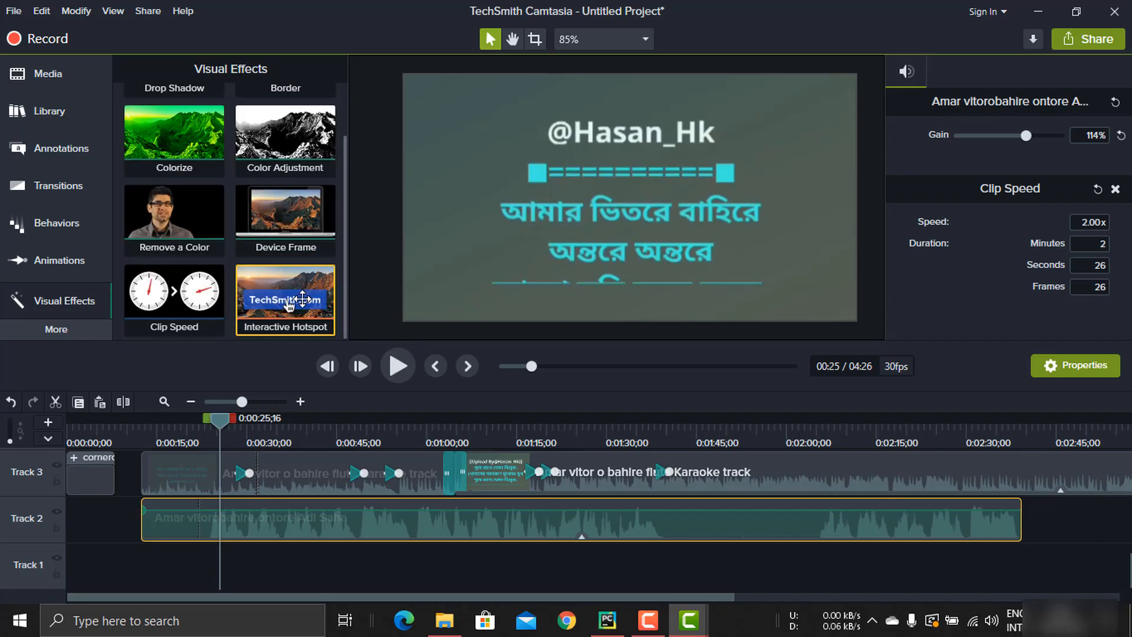
pyautogui.scroll(1, 247, 144)
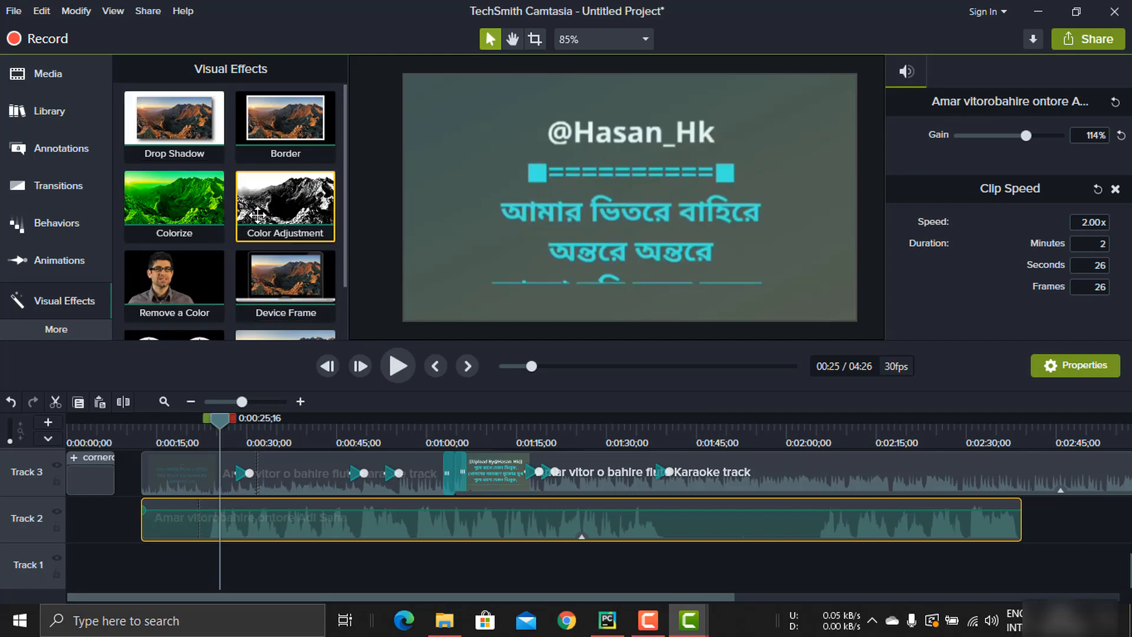
pyautogui.scroll(-1, 258, 243)
pyautogui.click(75, 328)
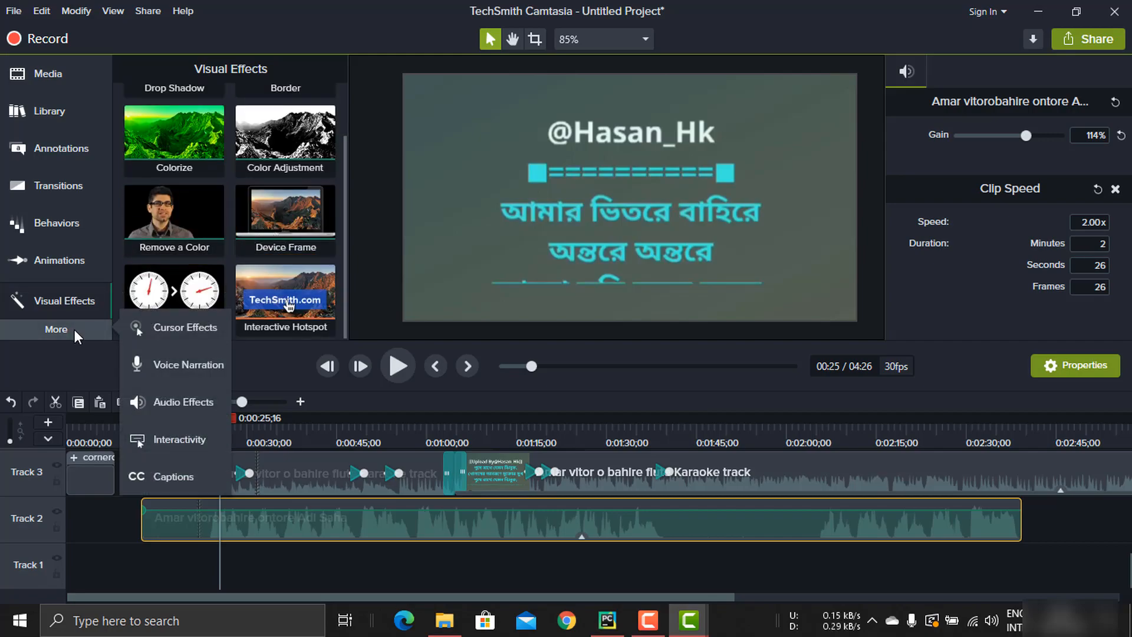
pyautogui.click(161, 334)
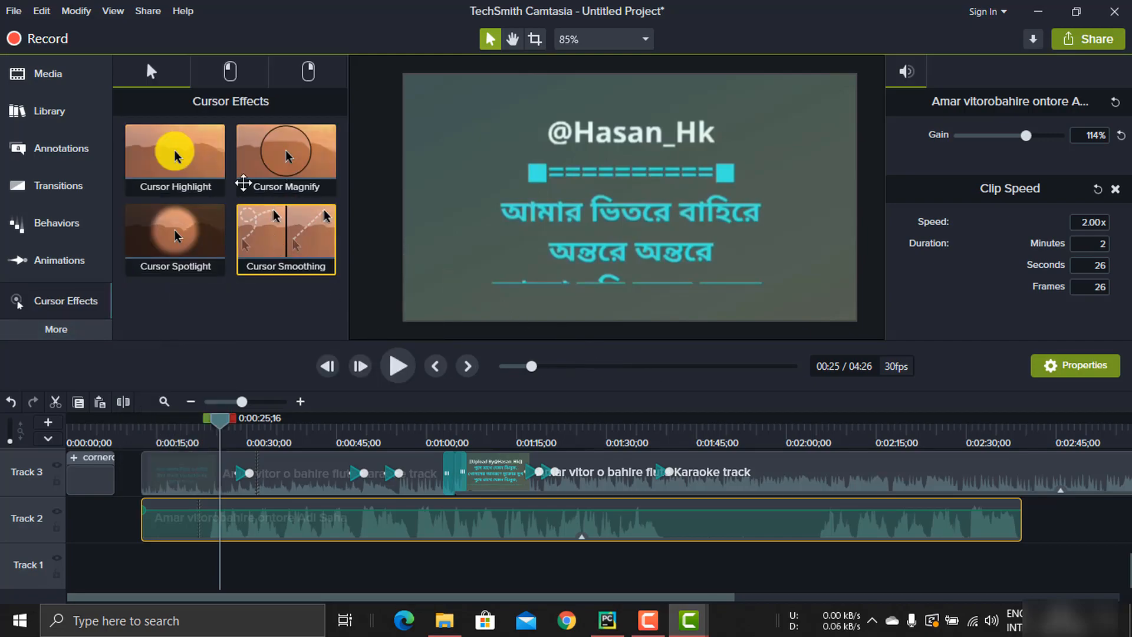
pyautogui.click(230, 73)
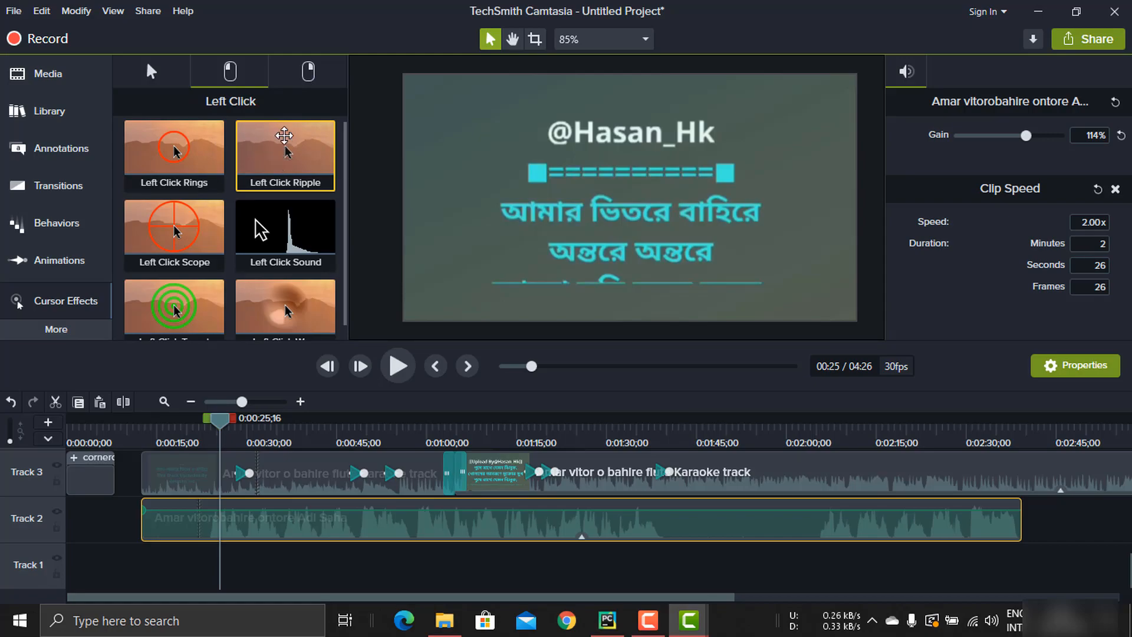
pyautogui.click(186, 83)
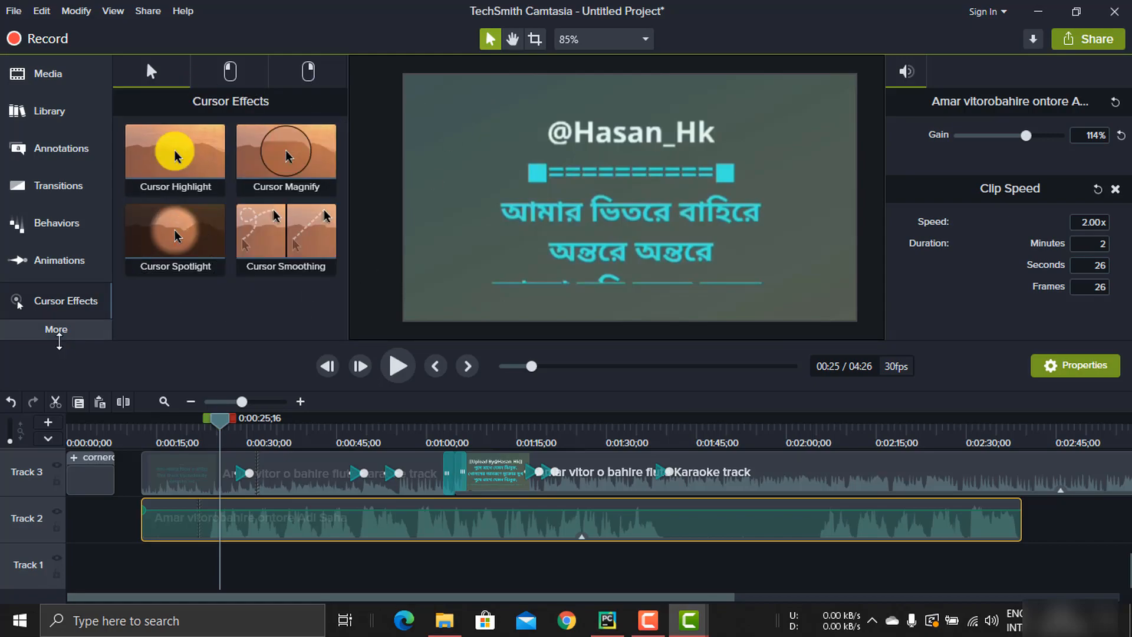
# - Add the Noise Removal effect to the Track 2 audio clip and try Audio Compression on it
pyautogui.click(59, 337)
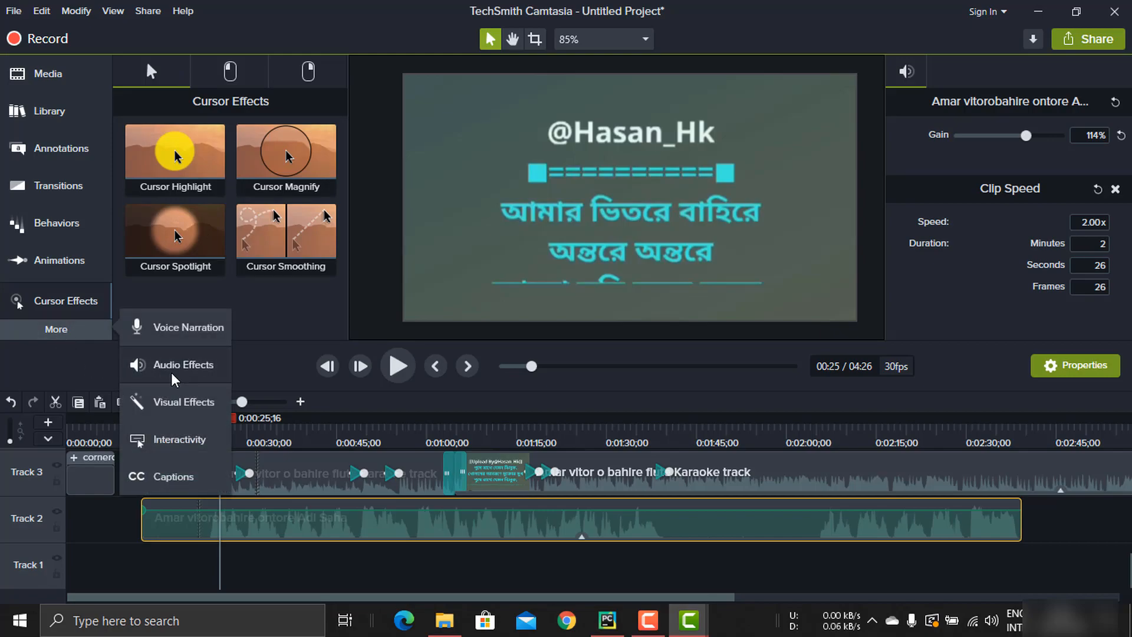
pyautogui.click(142, 359)
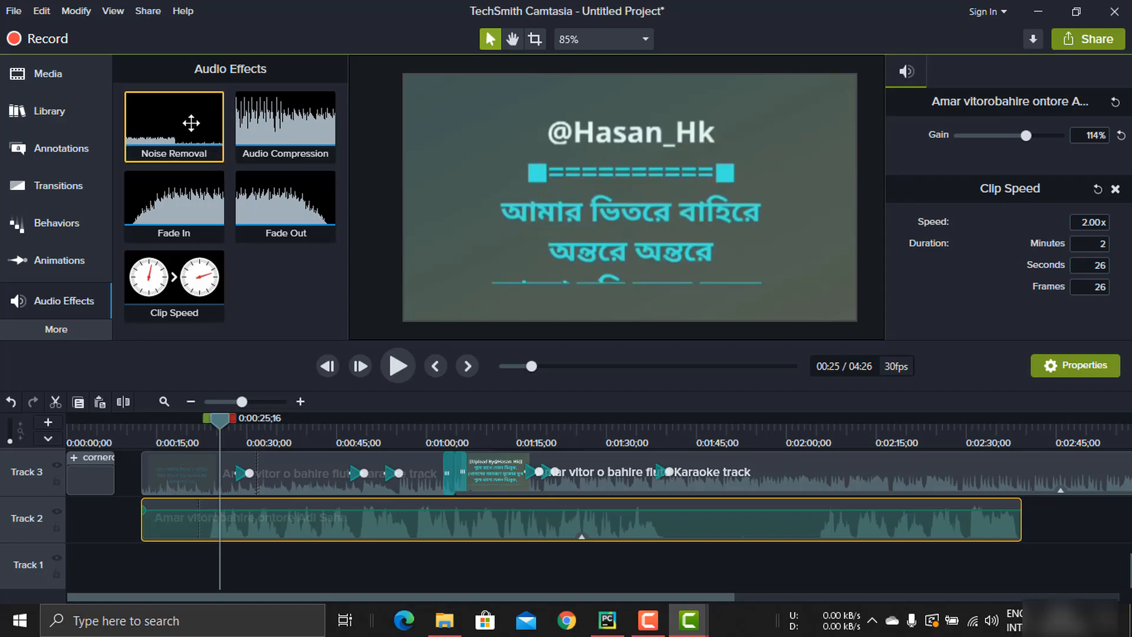
pyautogui.moveTo(187, 119); pyautogui.dragTo(277, 527)
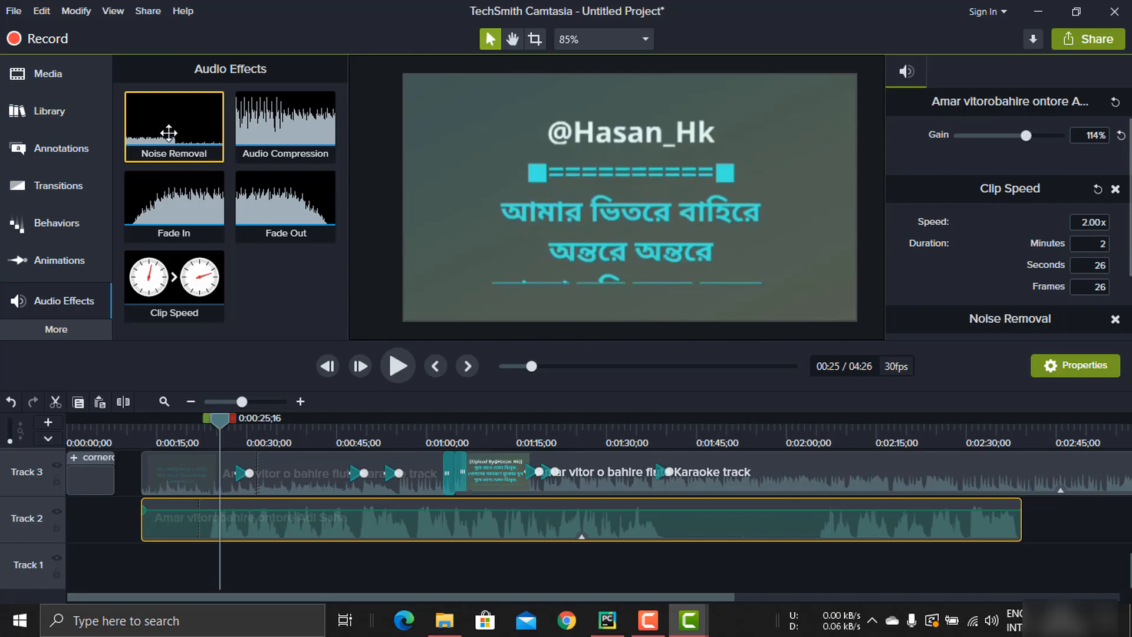
pyautogui.moveTo(295, 115); pyautogui.dragTo(402, 521)
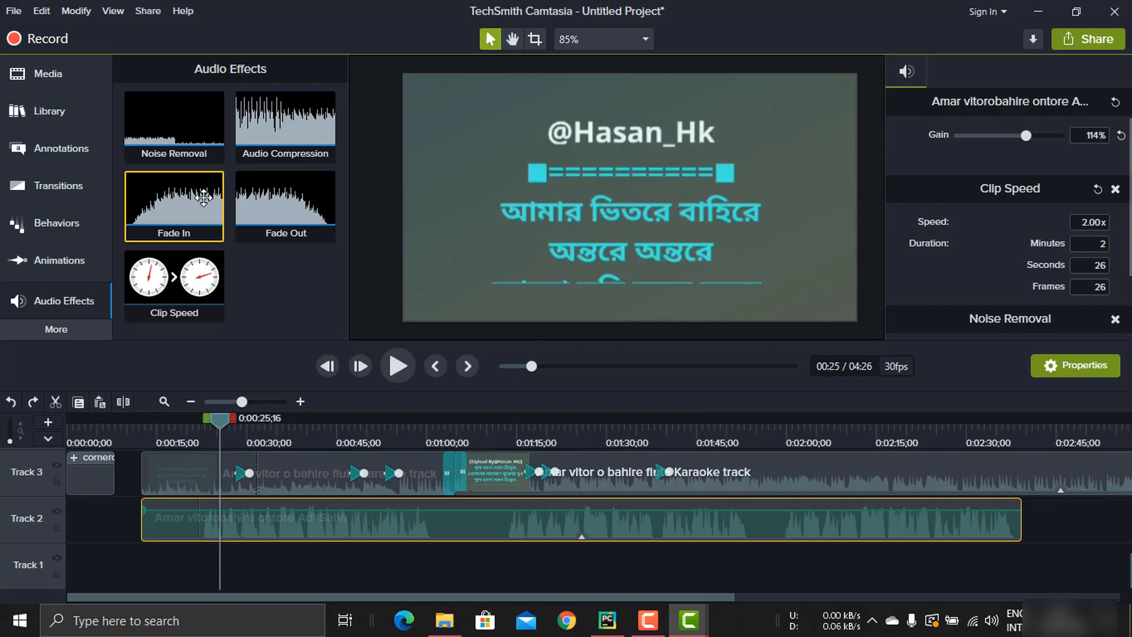
# - Add Fade In and Fade Out effects to the Track 2 audio clip, extending the fade-in to about 0:00:16
pyautogui.moveTo(203, 199); pyautogui.dragTo(177, 527)
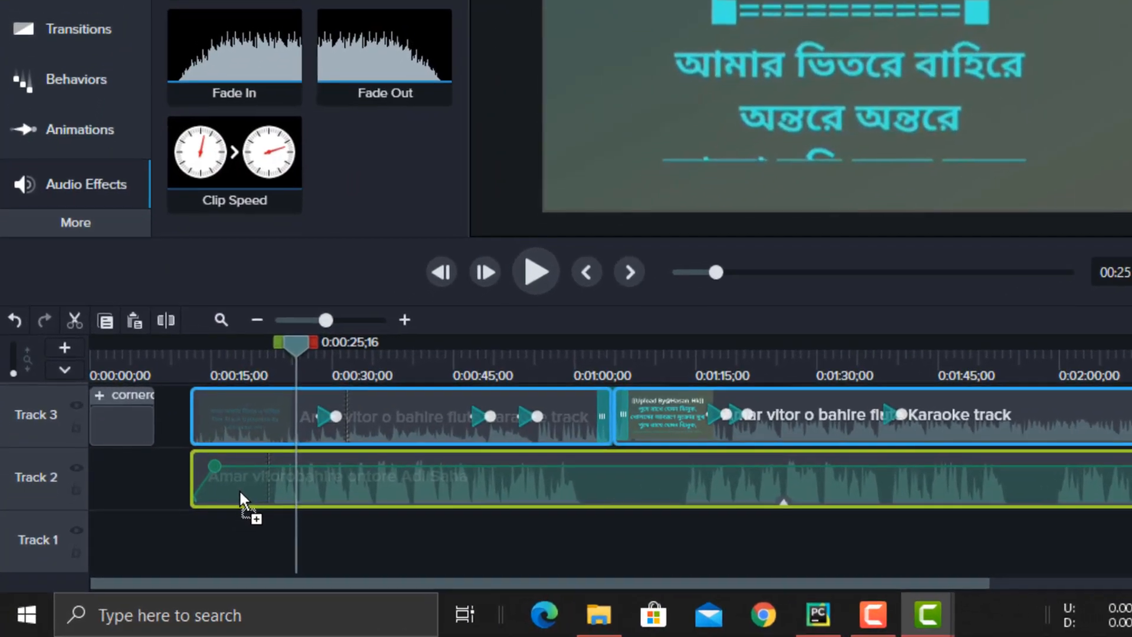
pyautogui.moveTo(239, 489); pyautogui.dragTo(235, 490)
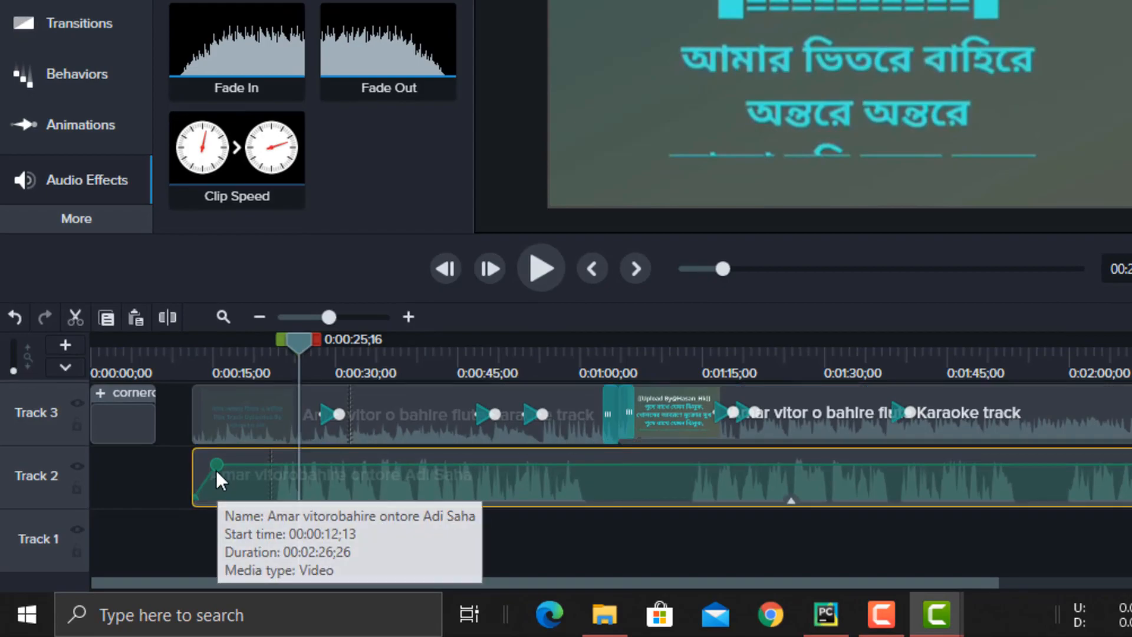
pyautogui.scroll(3, 216, 466)
pyautogui.scroll(-2, 222, 482)
pyautogui.click(215, 366)
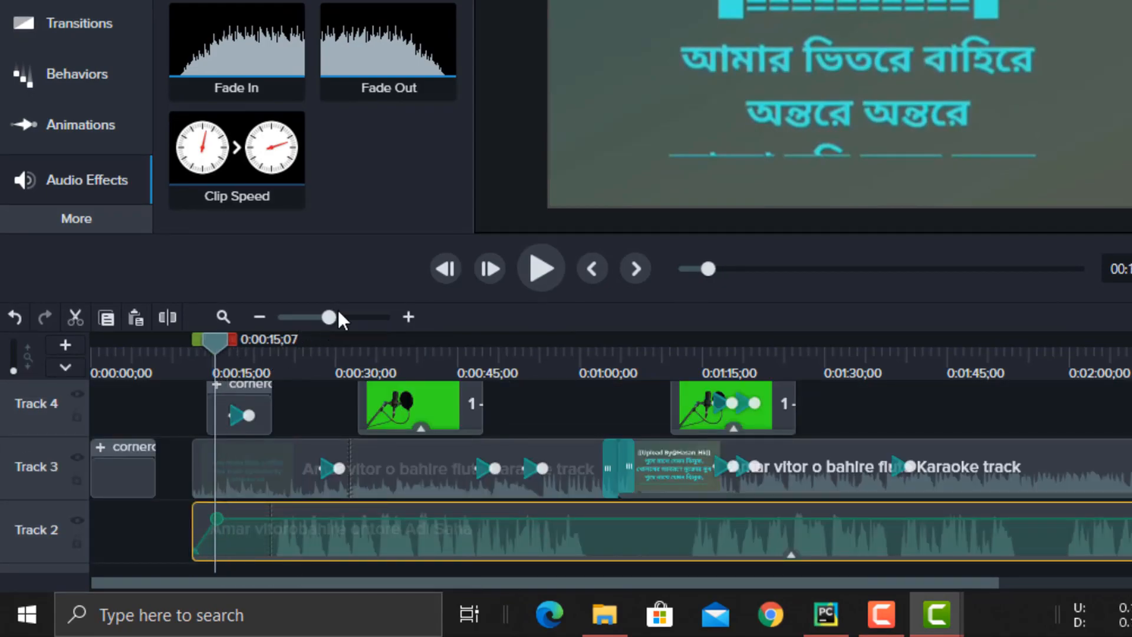
pyautogui.click(348, 317)
pyautogui.scroll(-1, 263, 457)
pyautogui.moveTo(223, 465)
pyautogui.mouseDown()
pyautogui.moveTo(166, 462)
pyautogui.moveTo(243, 465)
pyautogui.mouseUp()
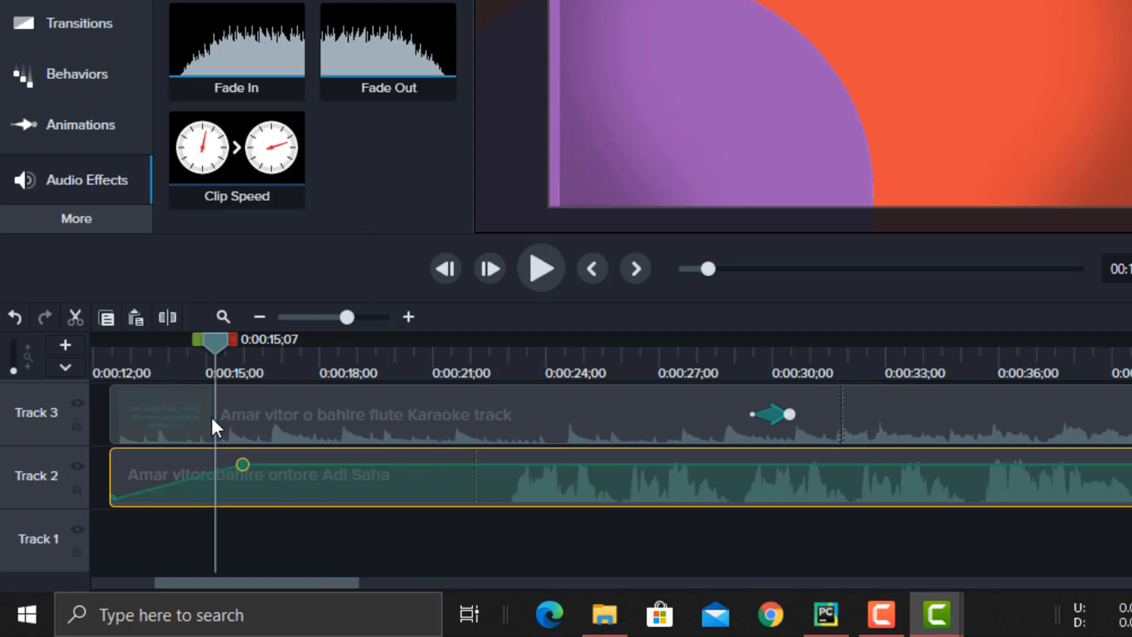
pyautogui.moveTo(412, 35); pyautogui.dragTo(698, 483)
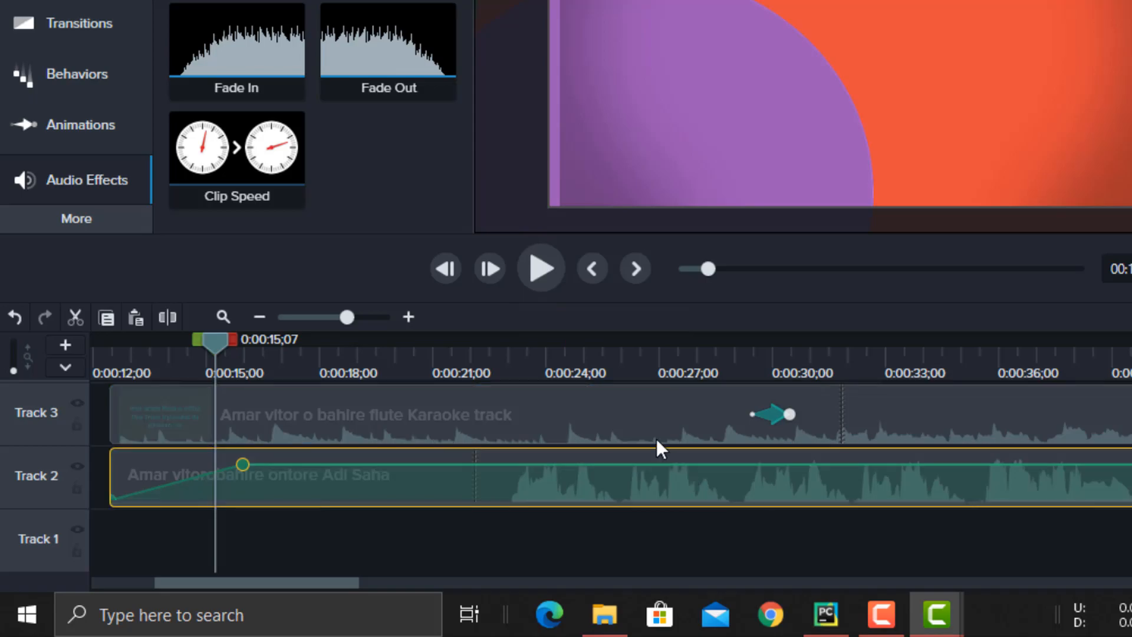
pyautogui.click(322, 314)
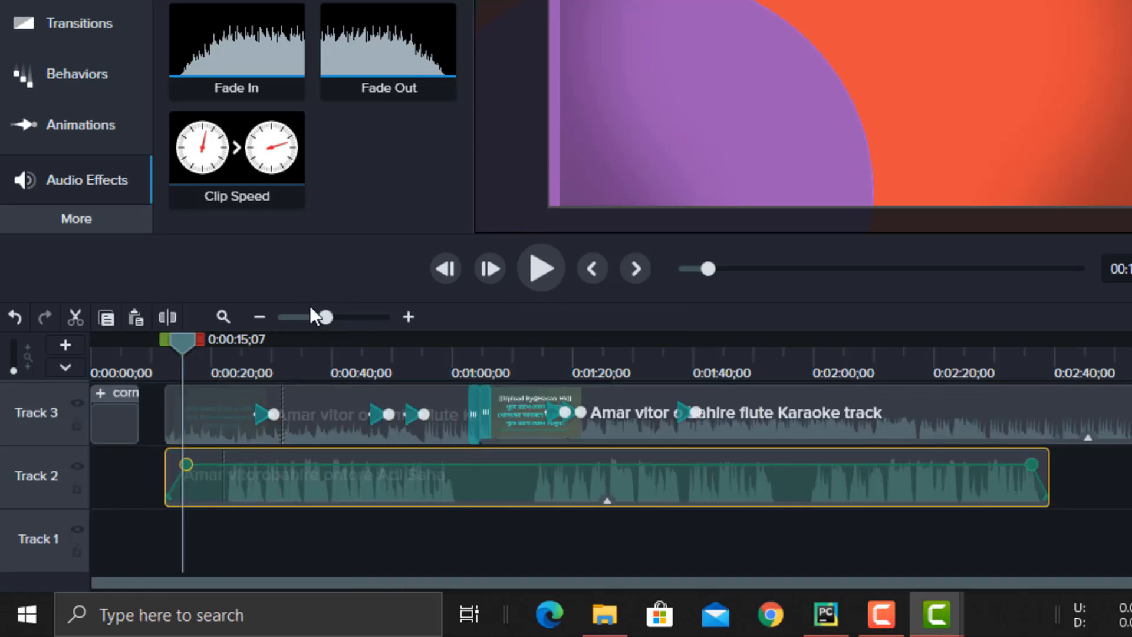
# - Open the Voice Narration recording options and move the playhead to 0:00:21;24
pyautogui.click(98, 221)
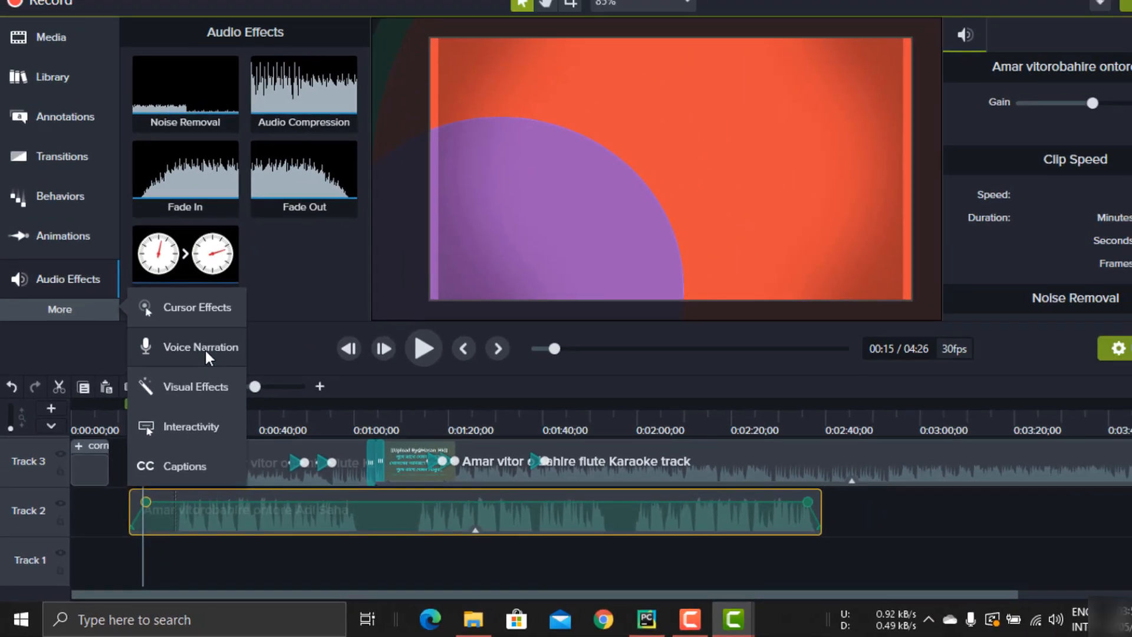
pyautogui.click(253, 267)
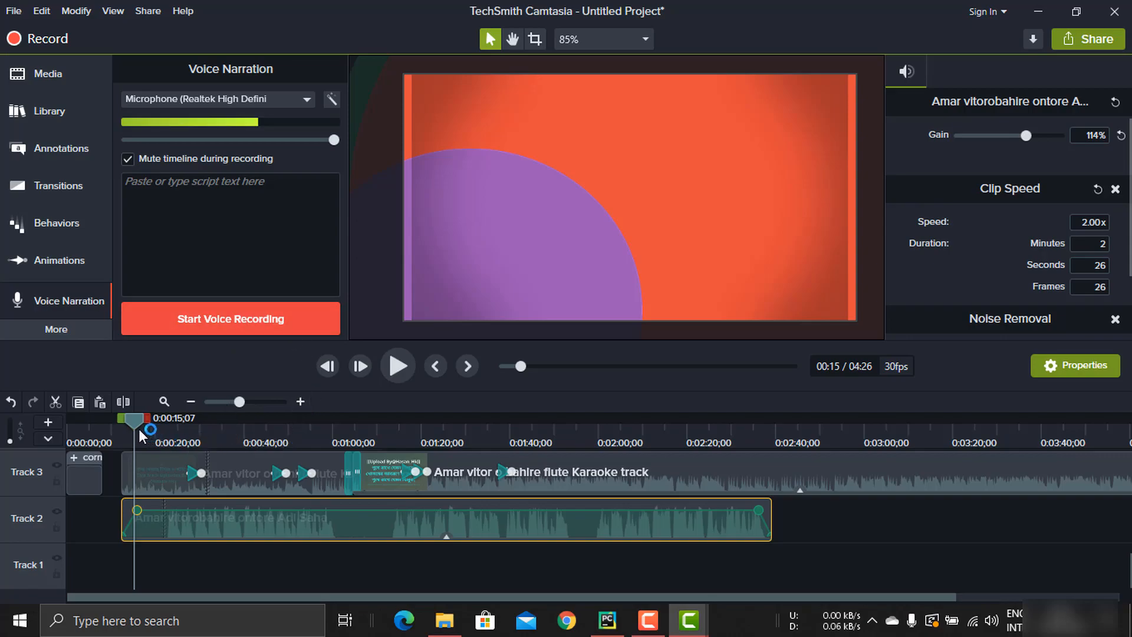
pyautogui.moveTo(133, 419); pyautogui.dragTo(162, 422)
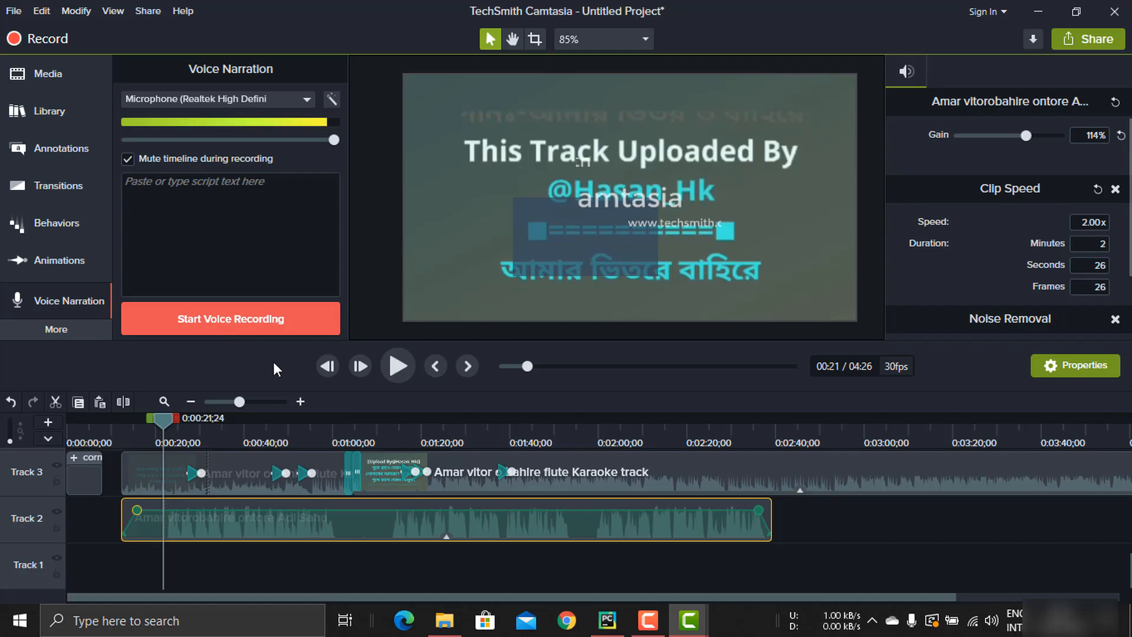
pyautogui.scroll(1, 260, 499)
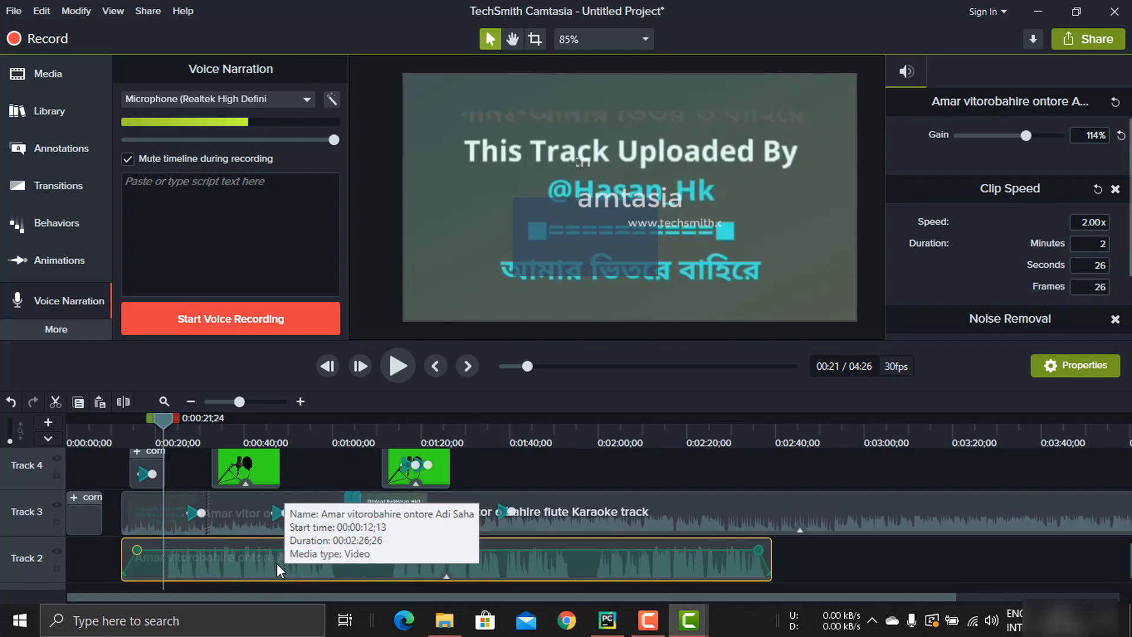
# - Examine the Visual Effects, the Interactivity quiz options, the Captions tool and the remaining available editing tools
pyautogui.click(55, 329)
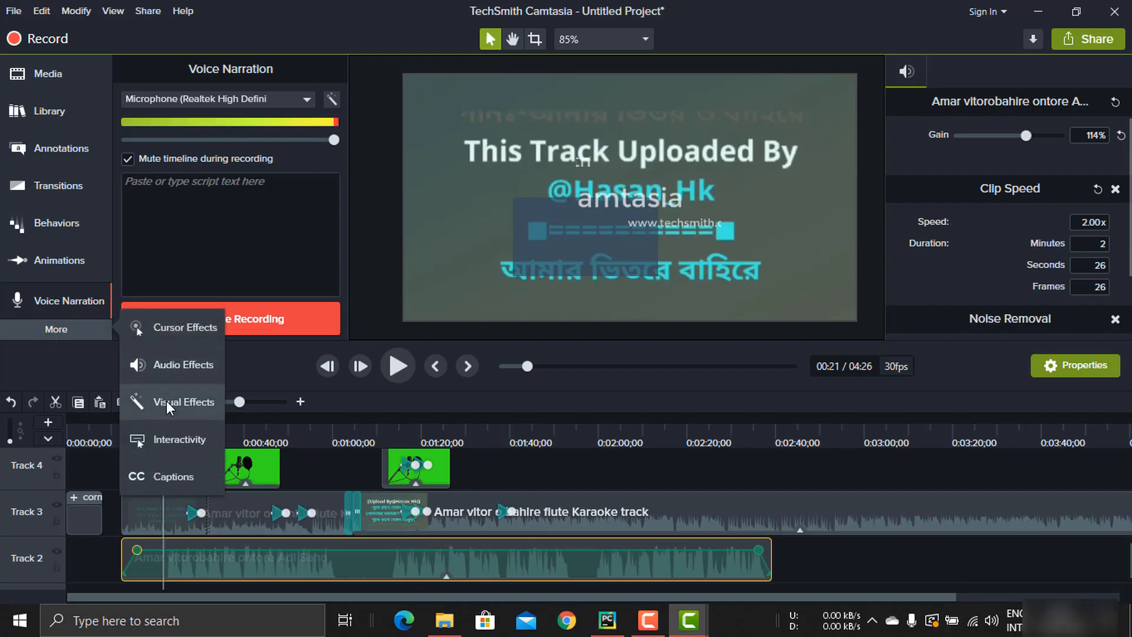
pyautogui.click(168, 402)
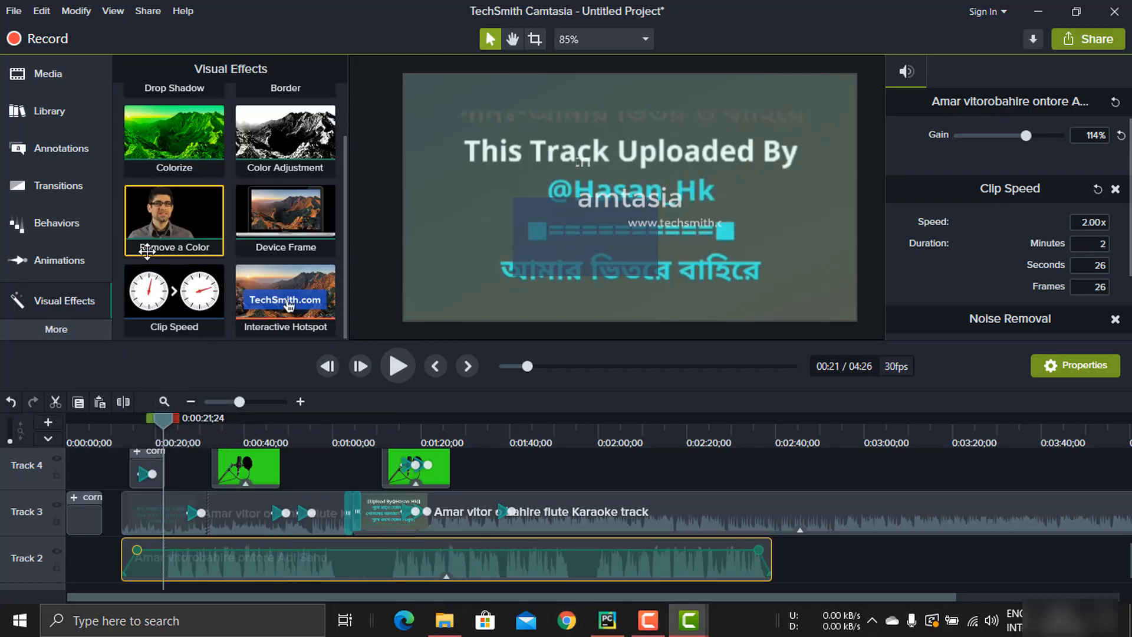
pyautogui.click(79, 324)
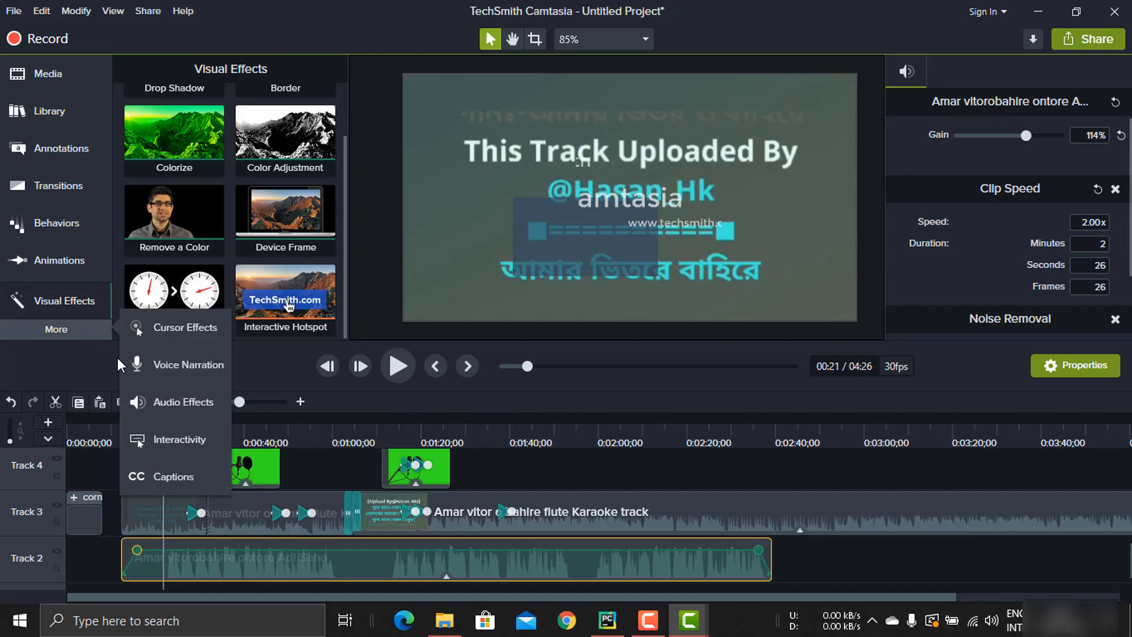
pyautogui.click(182, 445)
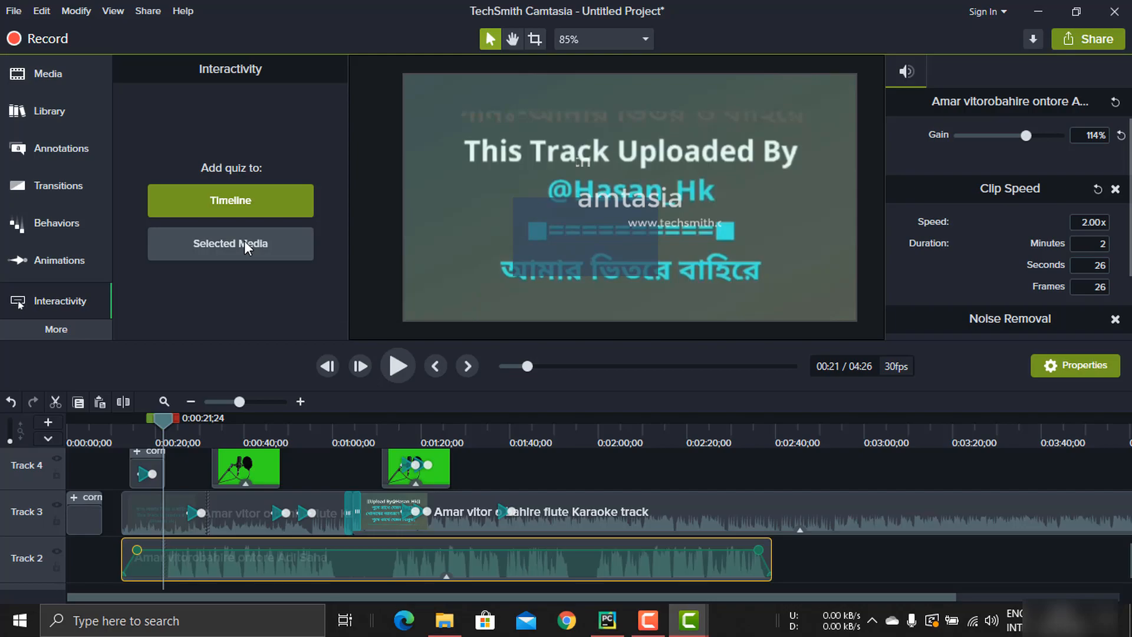
pyautogui.click(73, 330)
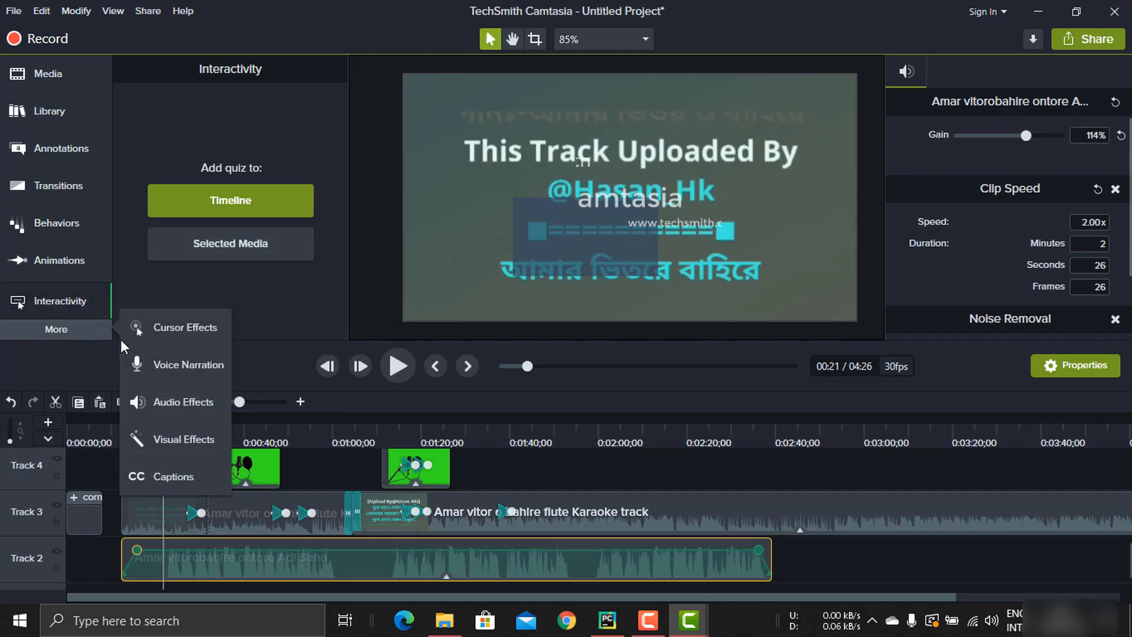
pyautogui.click(197, 476)
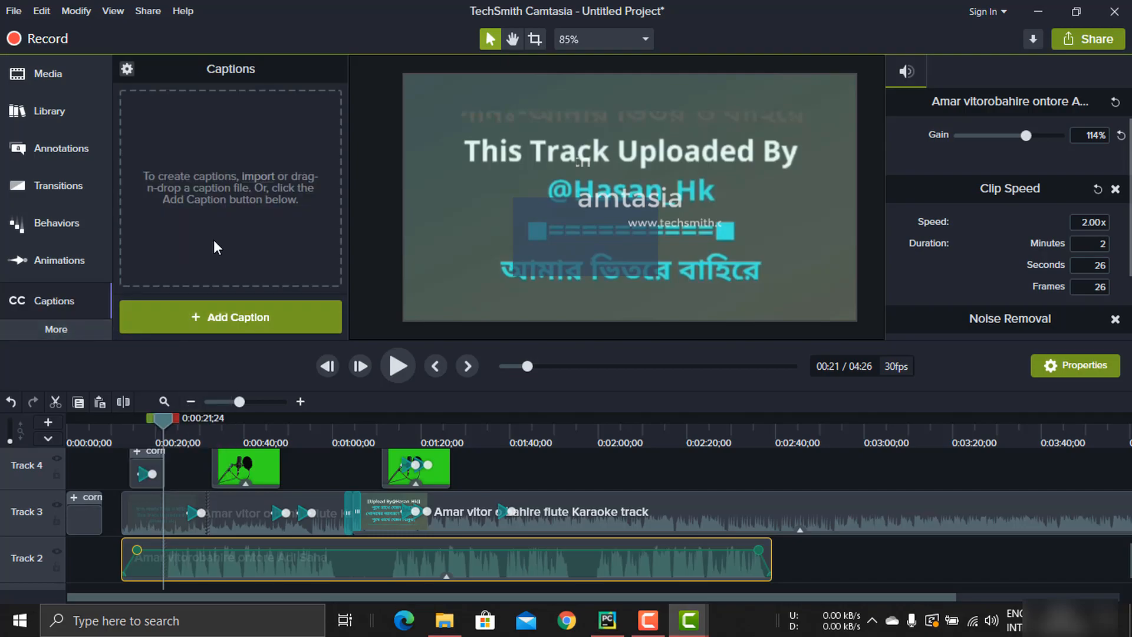
pyautogui.click(52, 299)
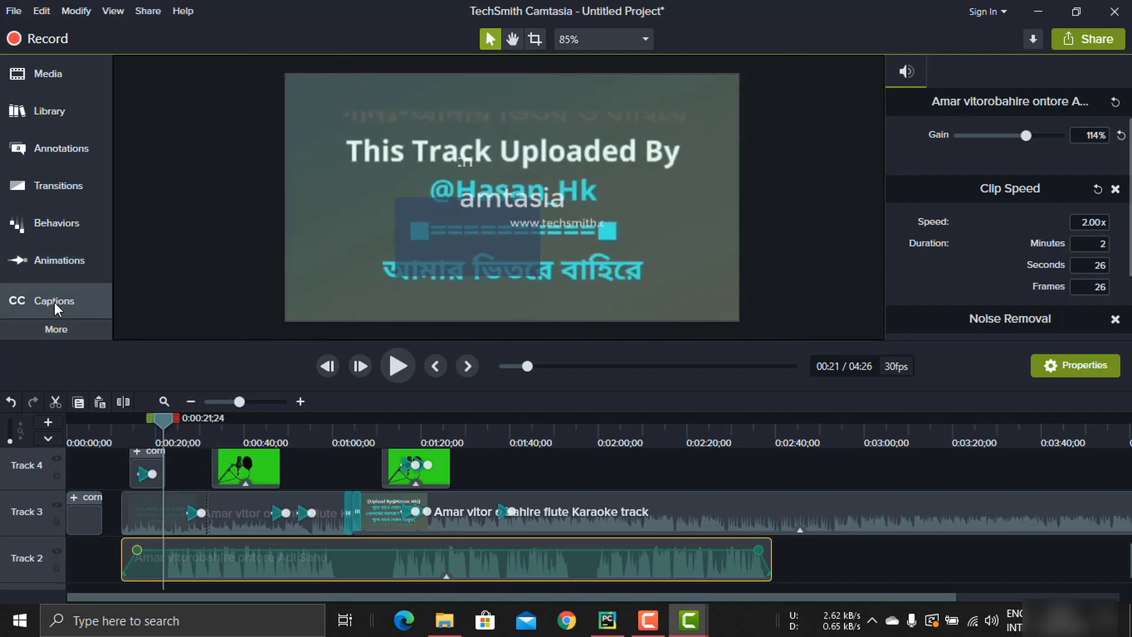
pyautogui.click(58, 296)
pyautogui.click(44, 260)
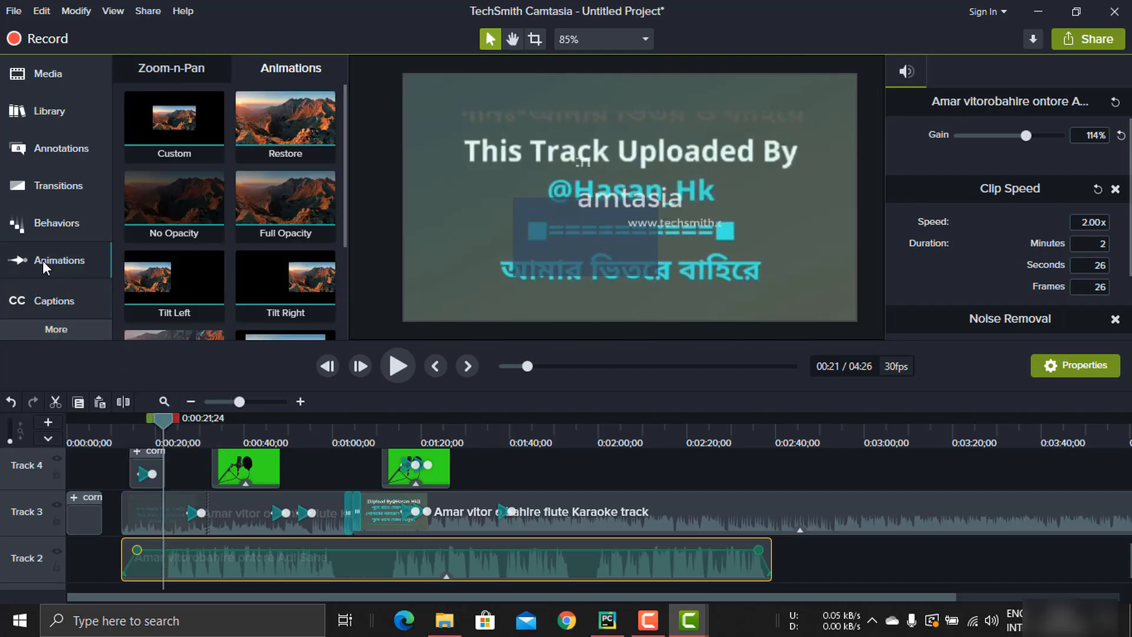
pyautogui.click(65, 328)
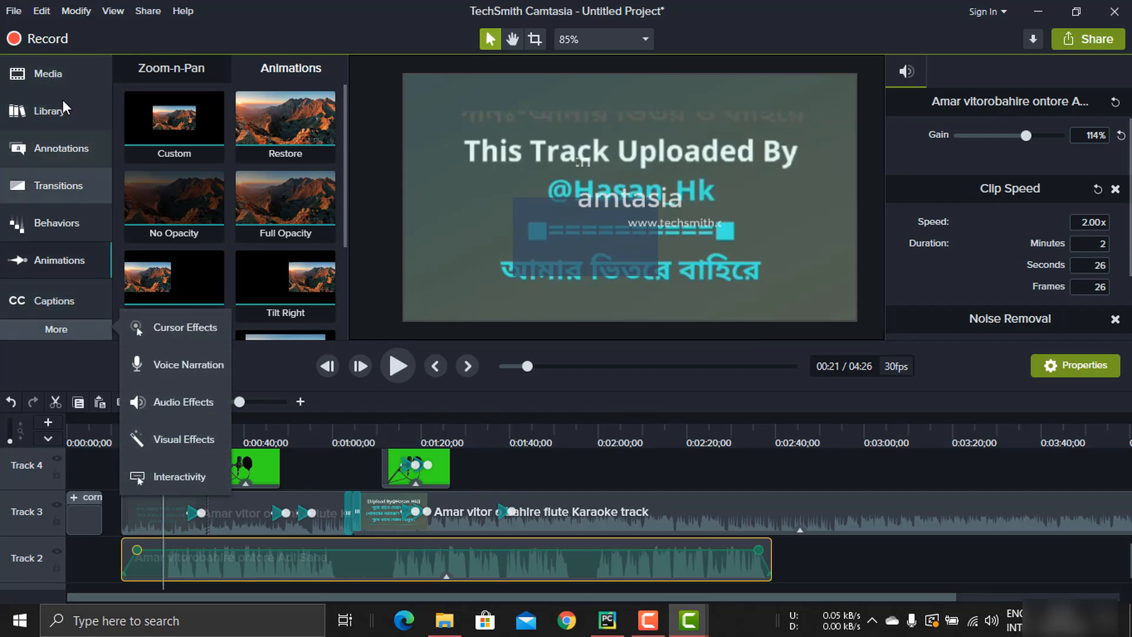
pyautogui.click(271, 16)
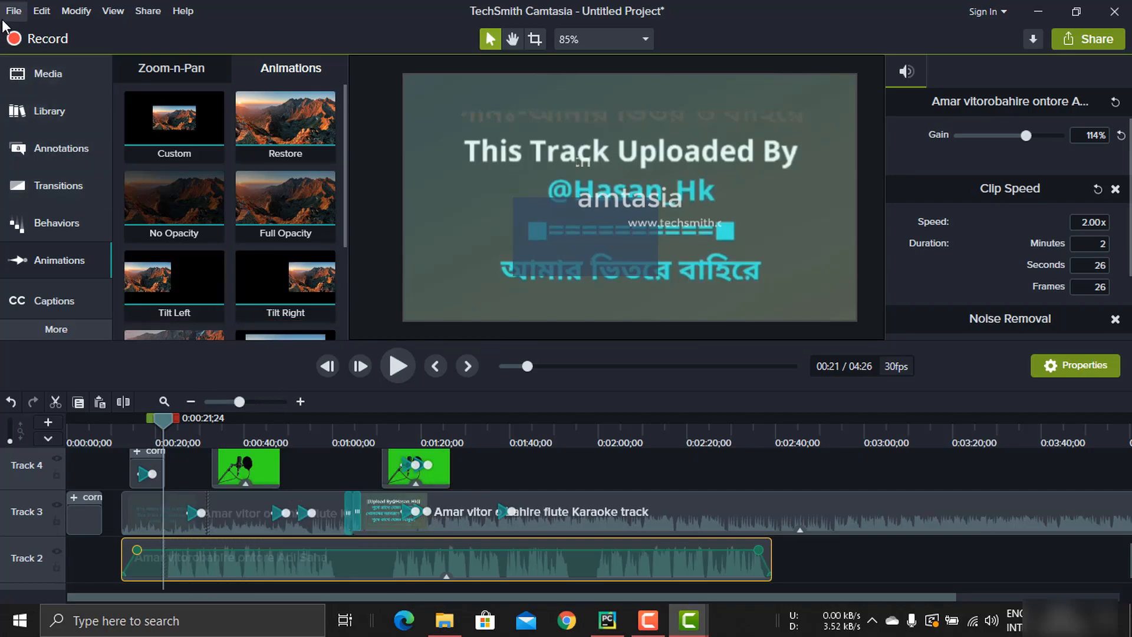
# - Split the orange line annotation on Track 9 at 0:00:43;12
pyautogui.scroll(2, 56, 519)
pyautogui.scroll(3, 48, 489)
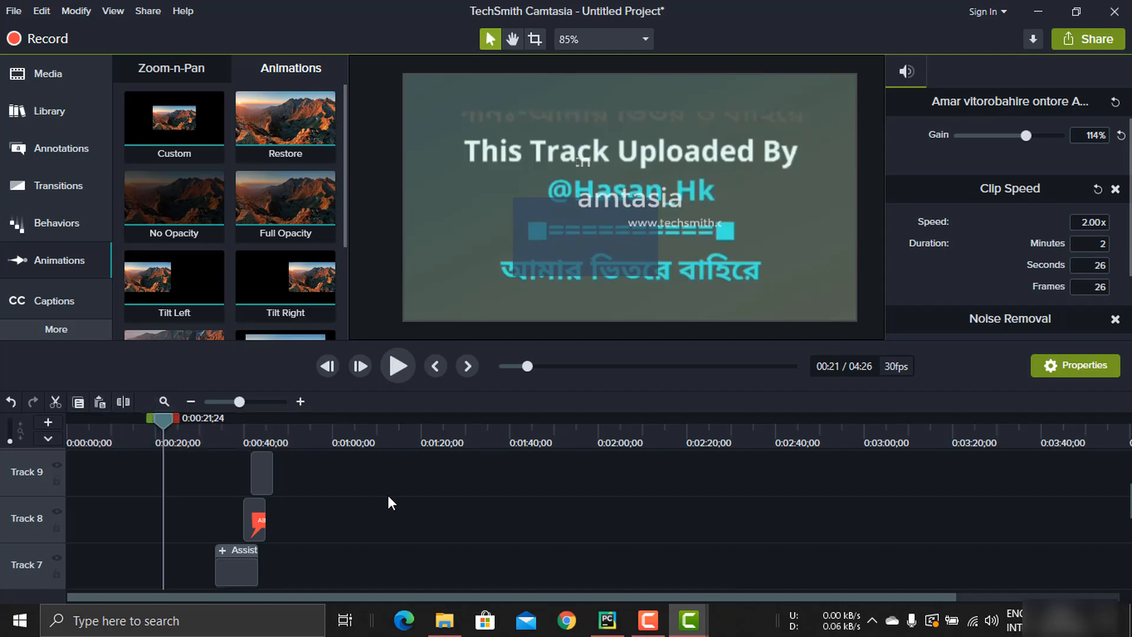
pyautogui.rightClick(262, 463)
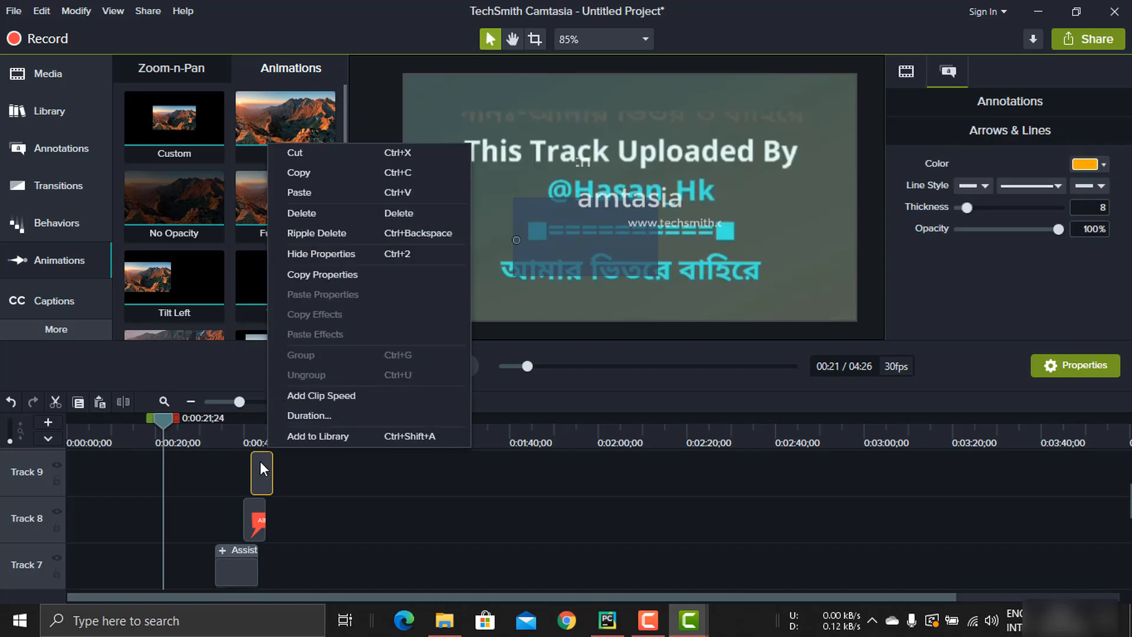
pyautogui.click(222, 374)
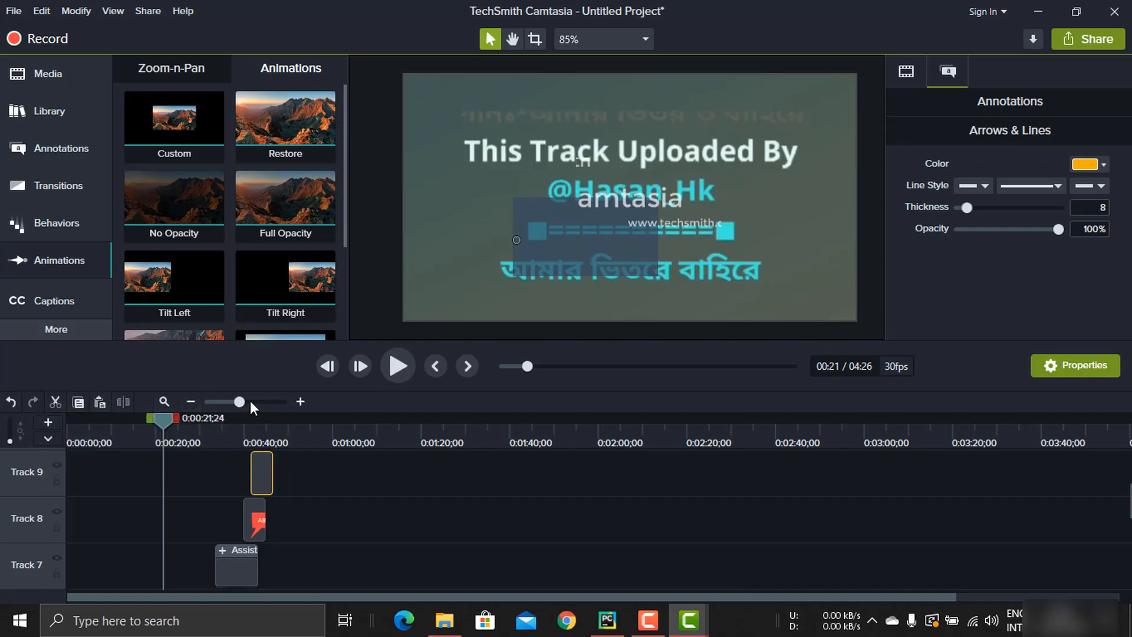
pyautogui.moveTo(238, 401); pyautogui.dragTo(243, 399)
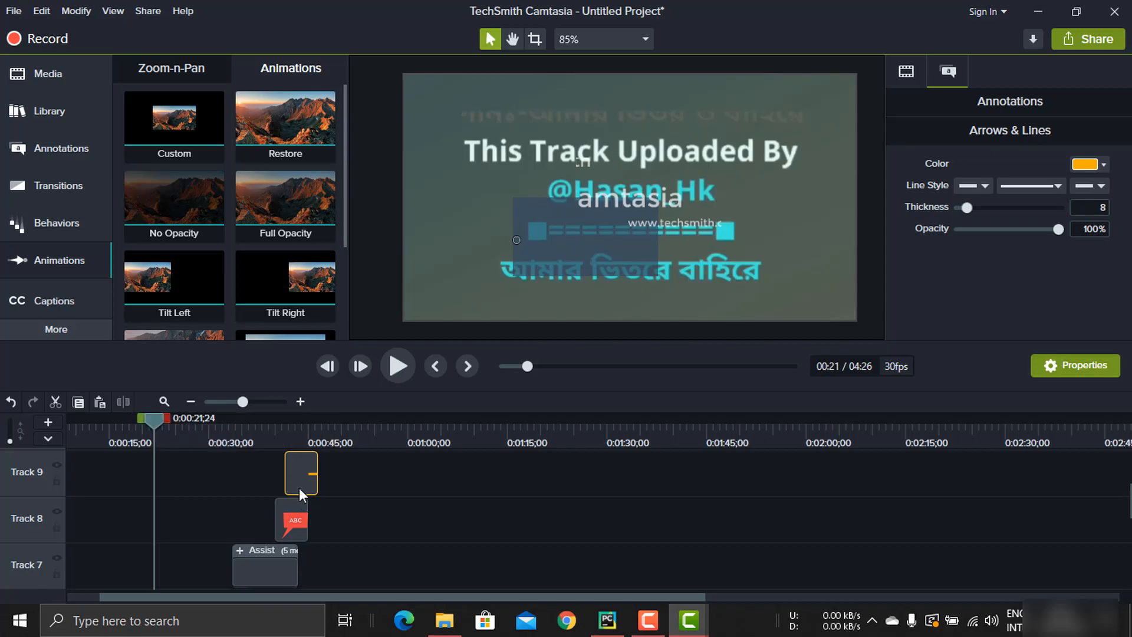
pyautogui.click(297, 429)
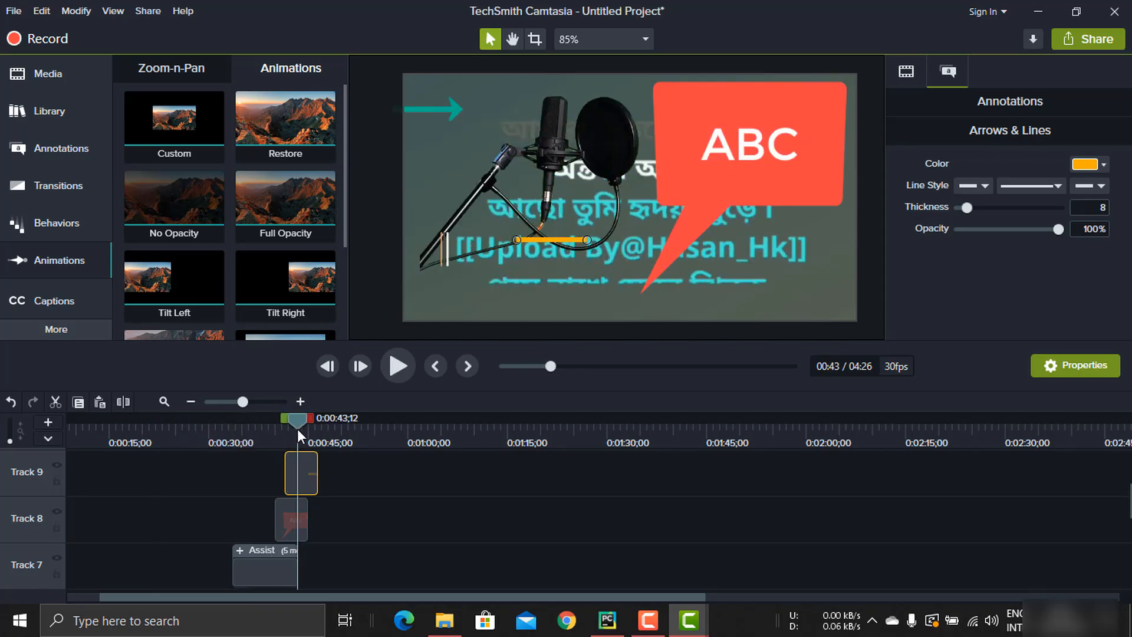
pyautogui.rightClick(297, 423)
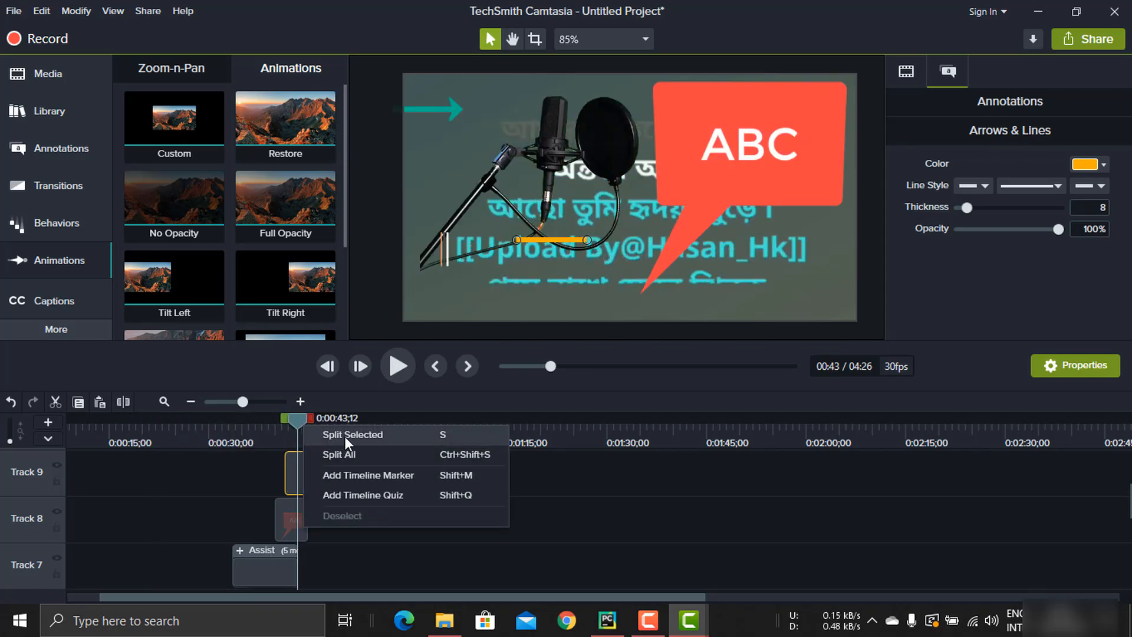
pyautogui.click(352, 435)
# - Place the playhead at 0:00:38;08 and shift the second piece of the split Track 9 annotation to leave a gap between the pieces
pyautogui.rightClick(297, 421)
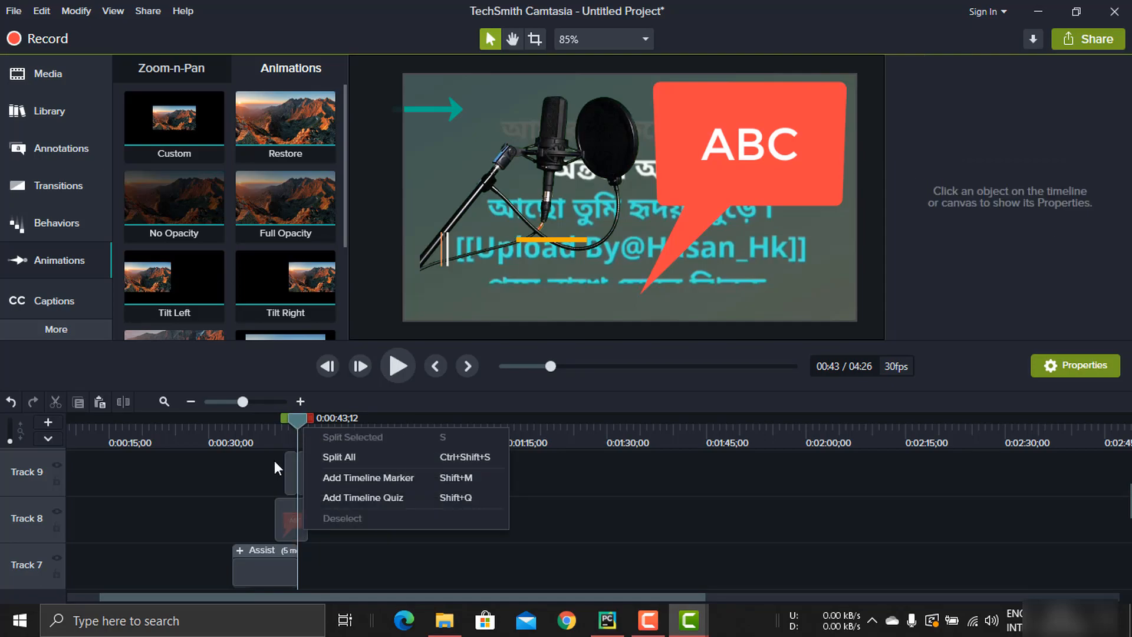
pyautogui.click(260, 426)
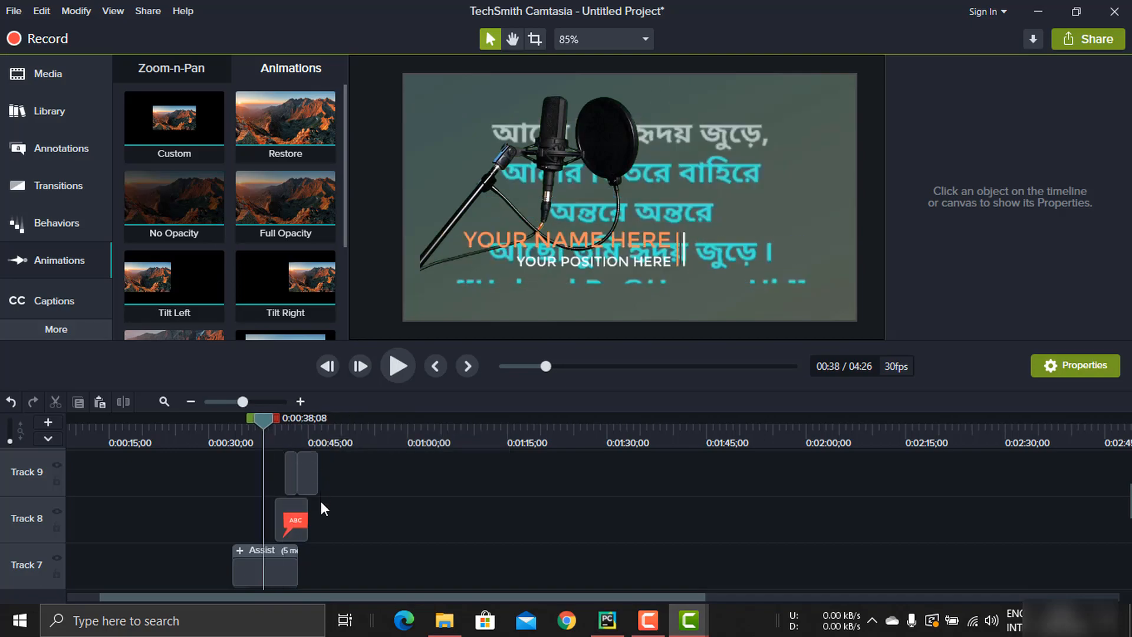
pyautogui.moveTo(305, 461); pyautogui.dragTo(326, 469)
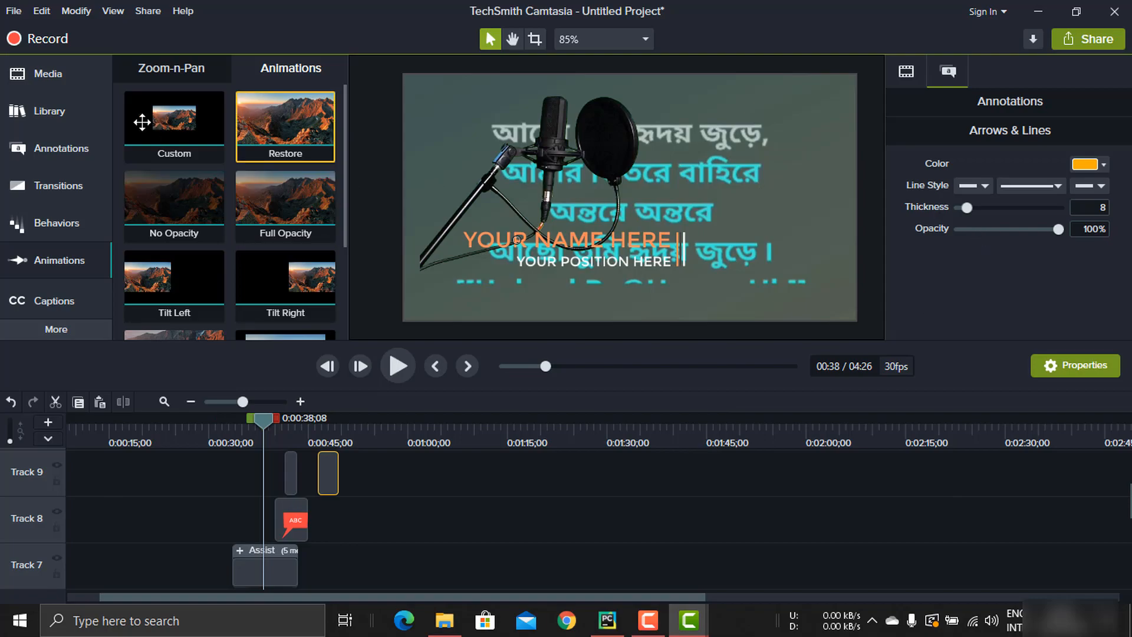
pyautogui.click(12, 12)
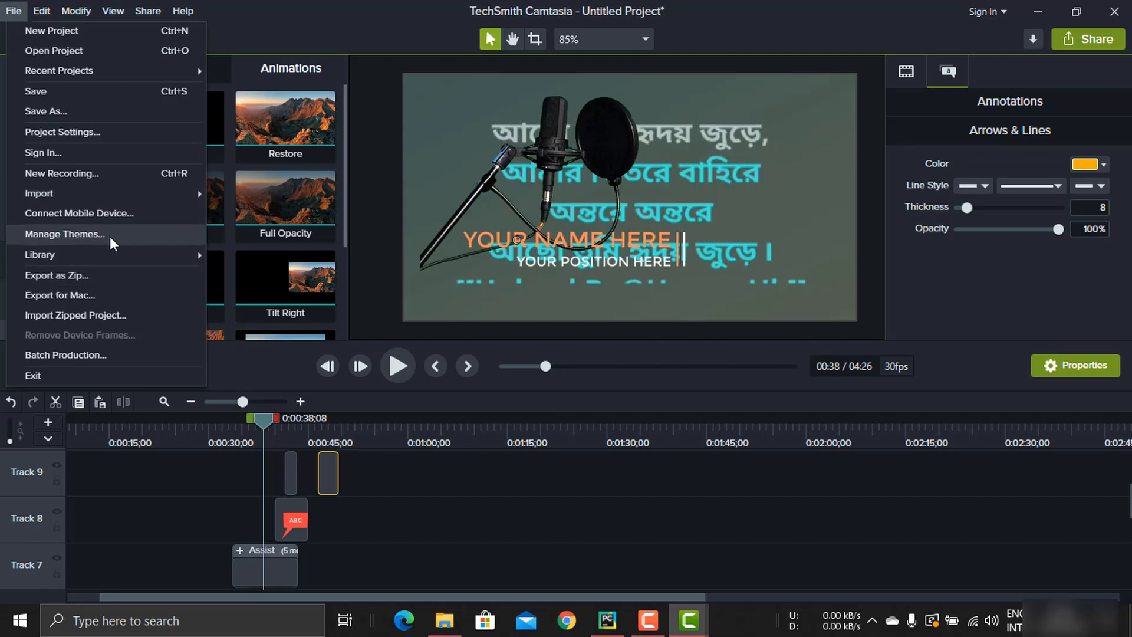
pyautogui.press('Escape')
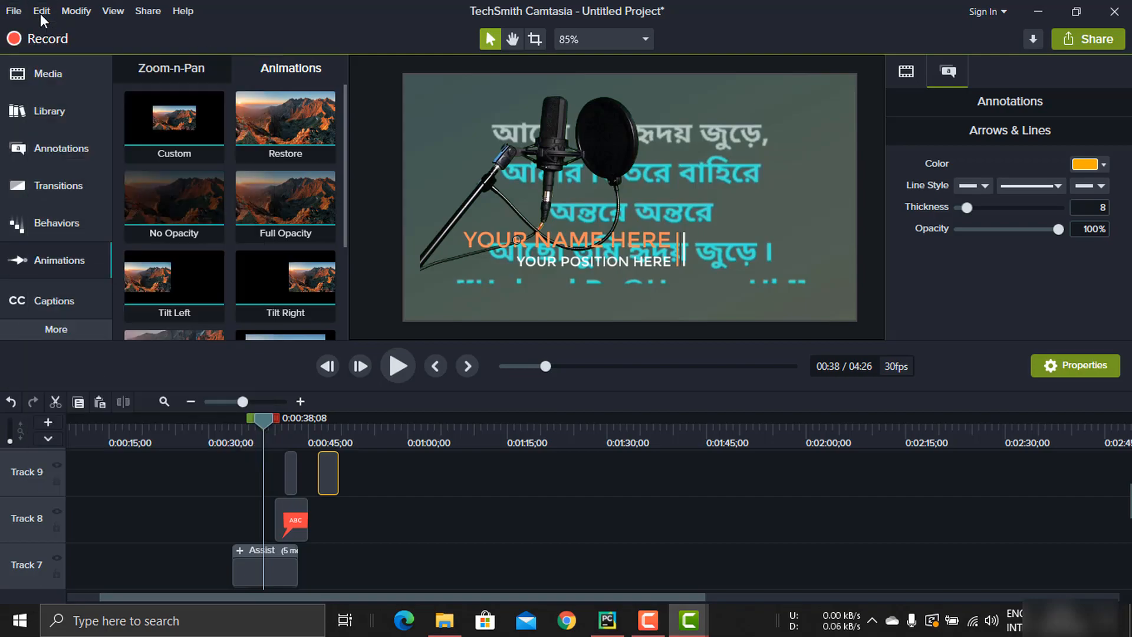
pyautogui.click(41, 11)
pyautogui.click(66, 12)
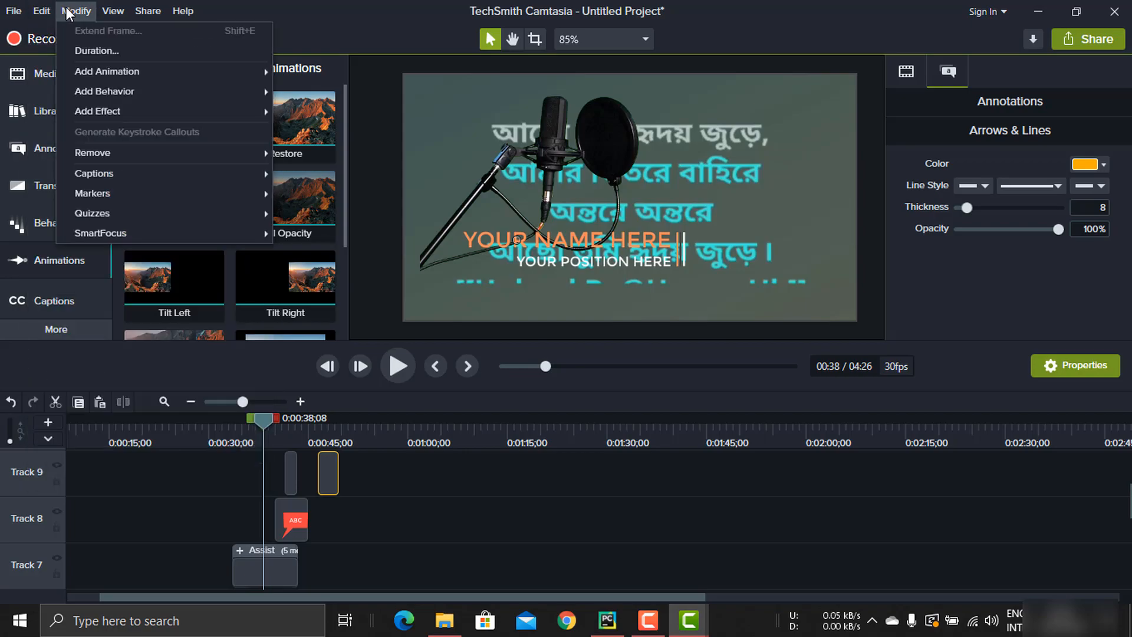
pyautogui.click(115, 10)
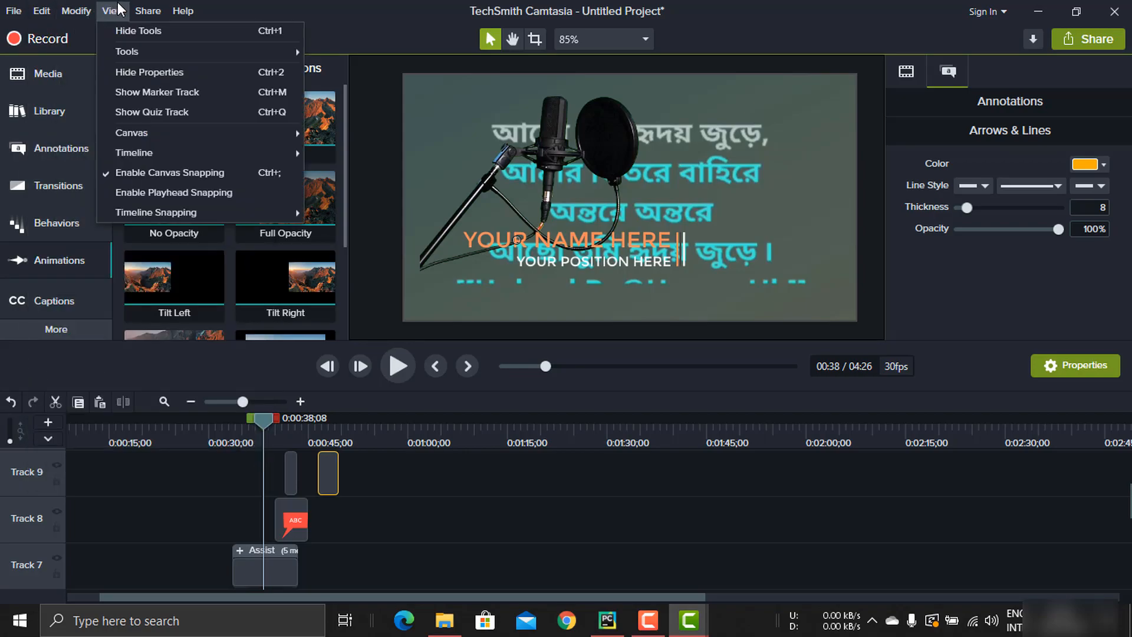
pyautogui.click(183, 10)
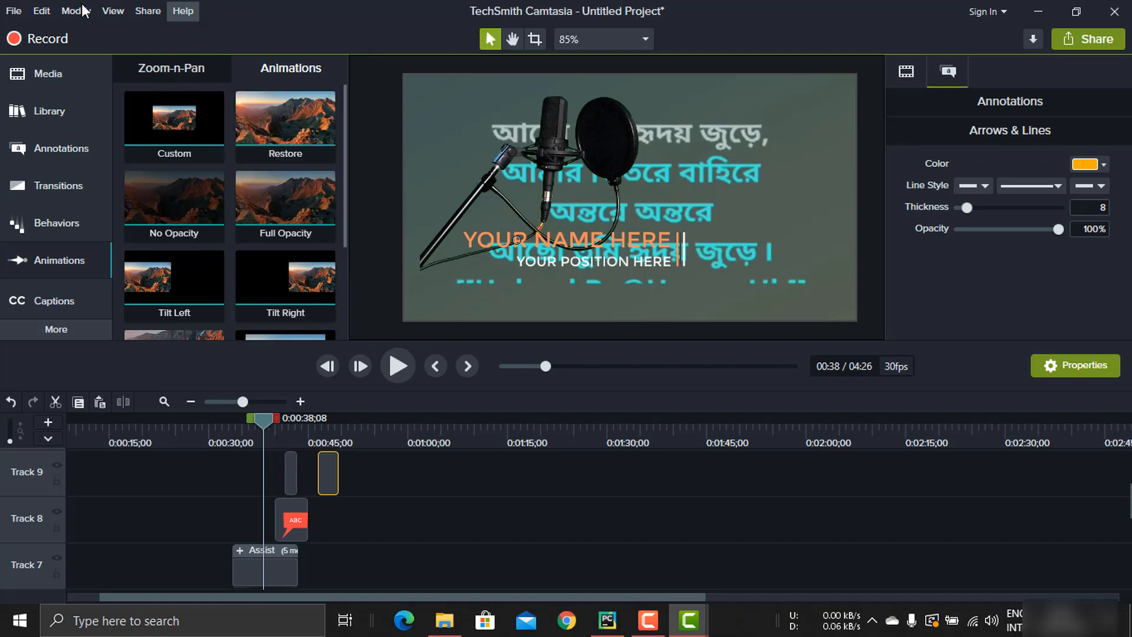
pyautogui.click(837, 30)
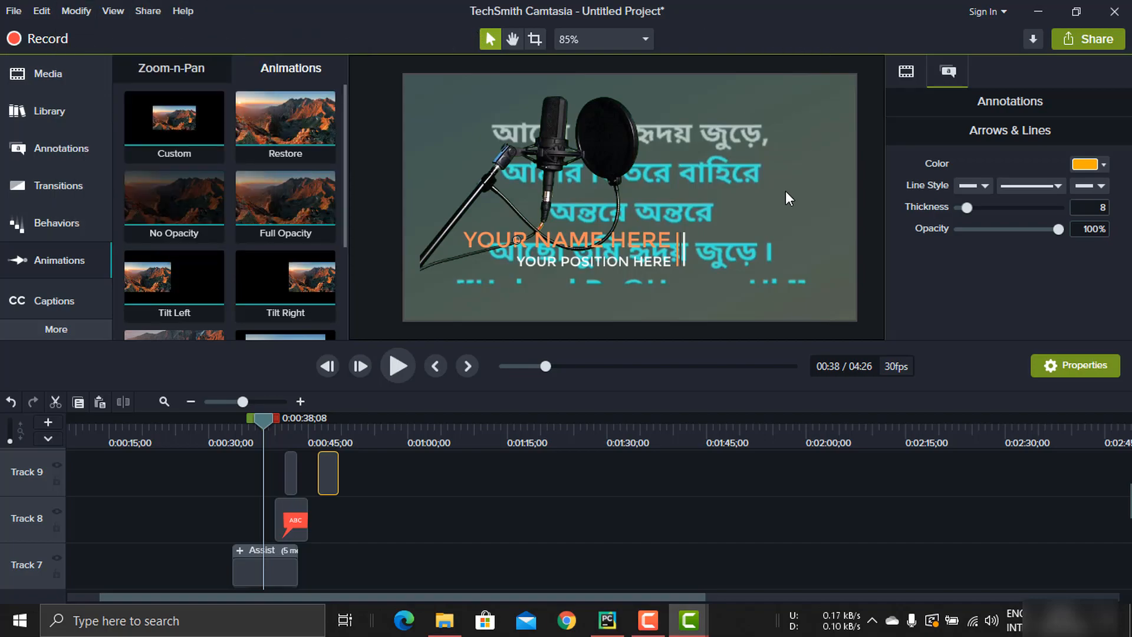
# - Start producing the video as a local file with Custom production settings in the MP4 - Smart Player (HTML5) format
pyautogui.scroll(-6, 539, 492)
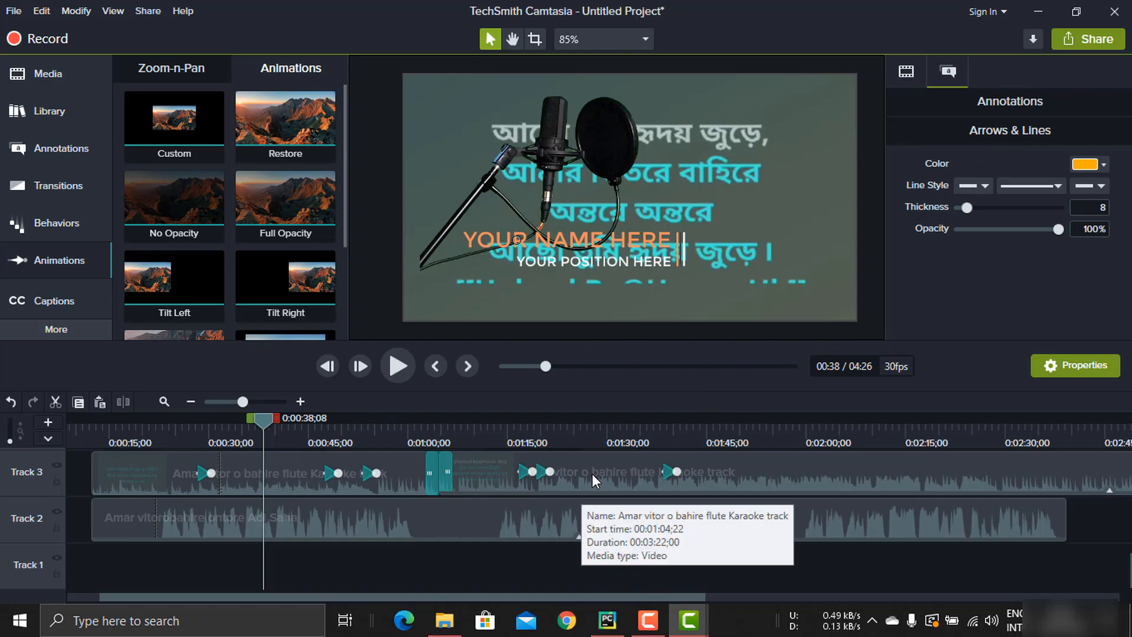
pyautogui.click(1085, 44)
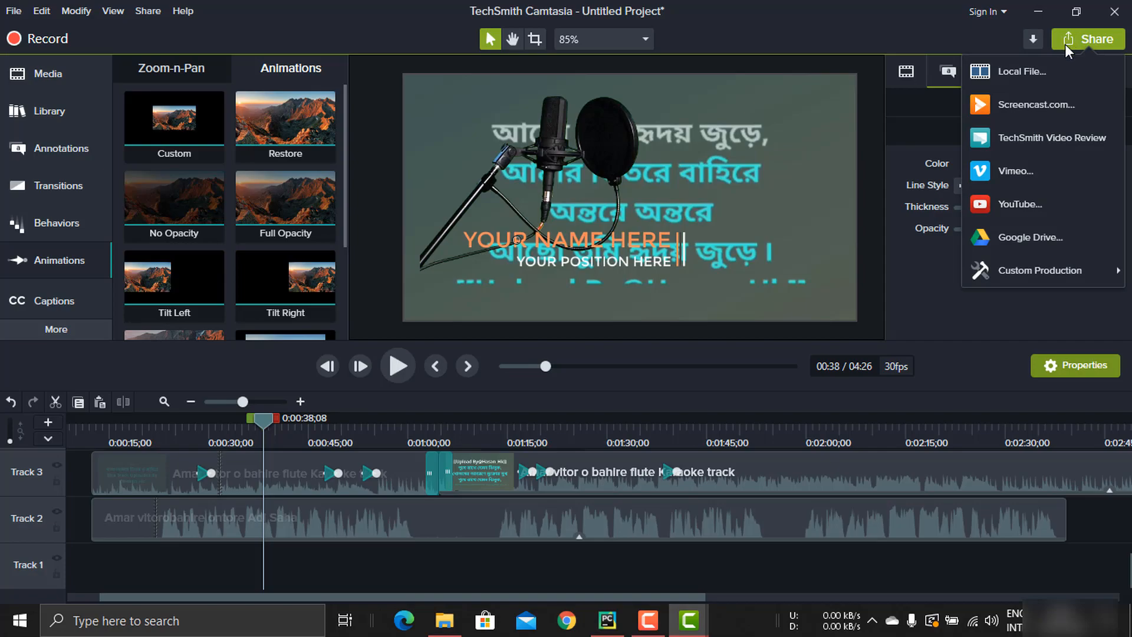
pyautogui.click(1081, 84)
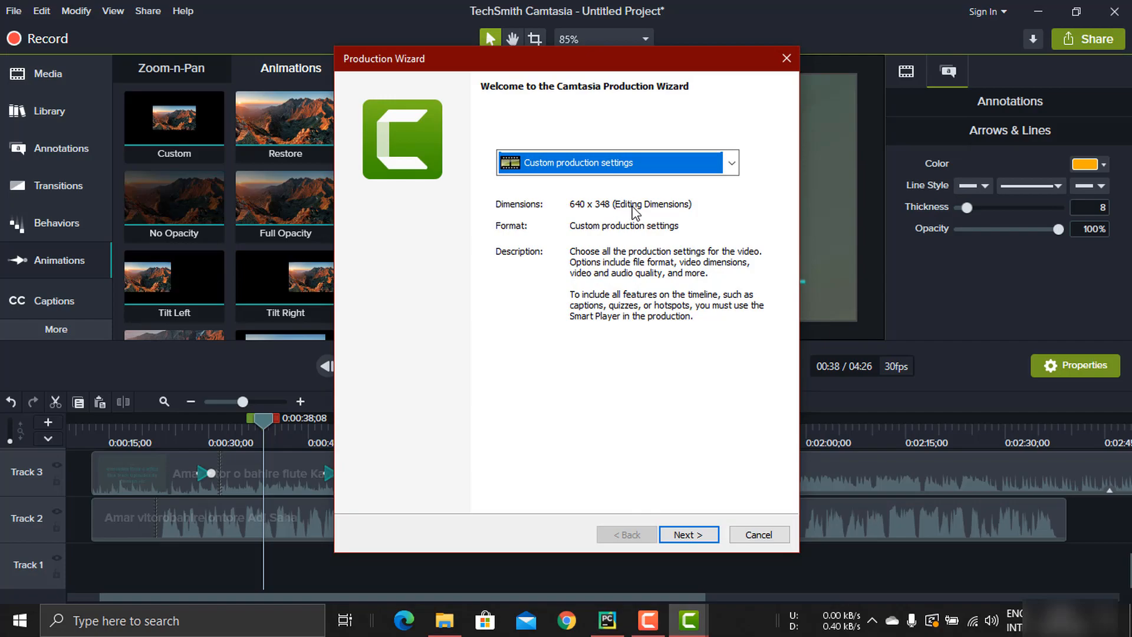
pyautogui.click(680, 167)
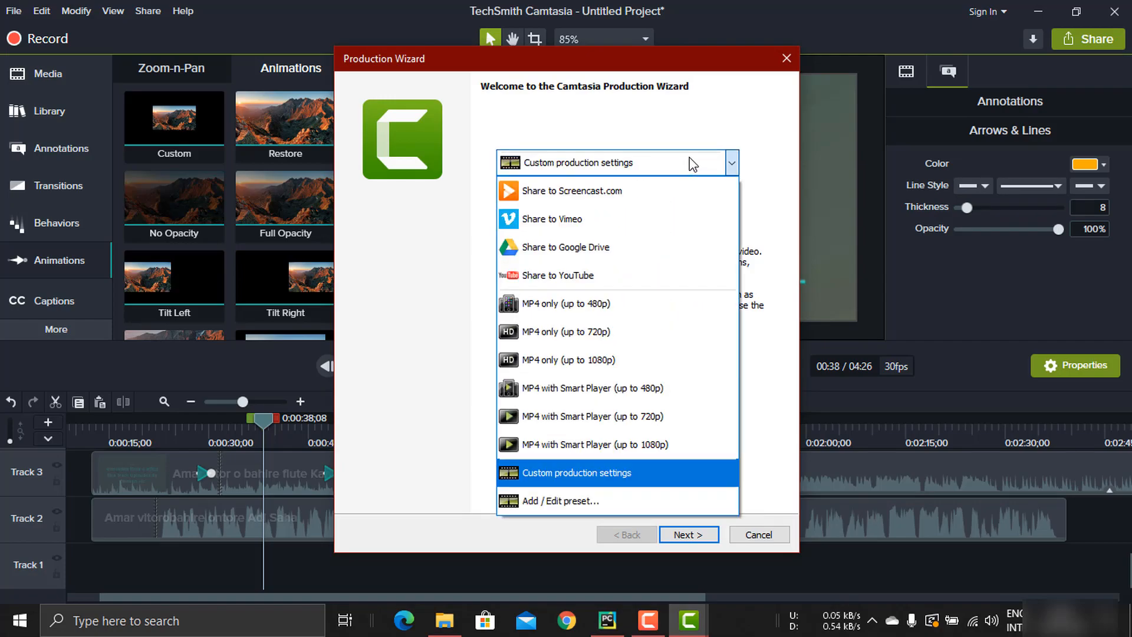
pyautogui.click(693, 166)
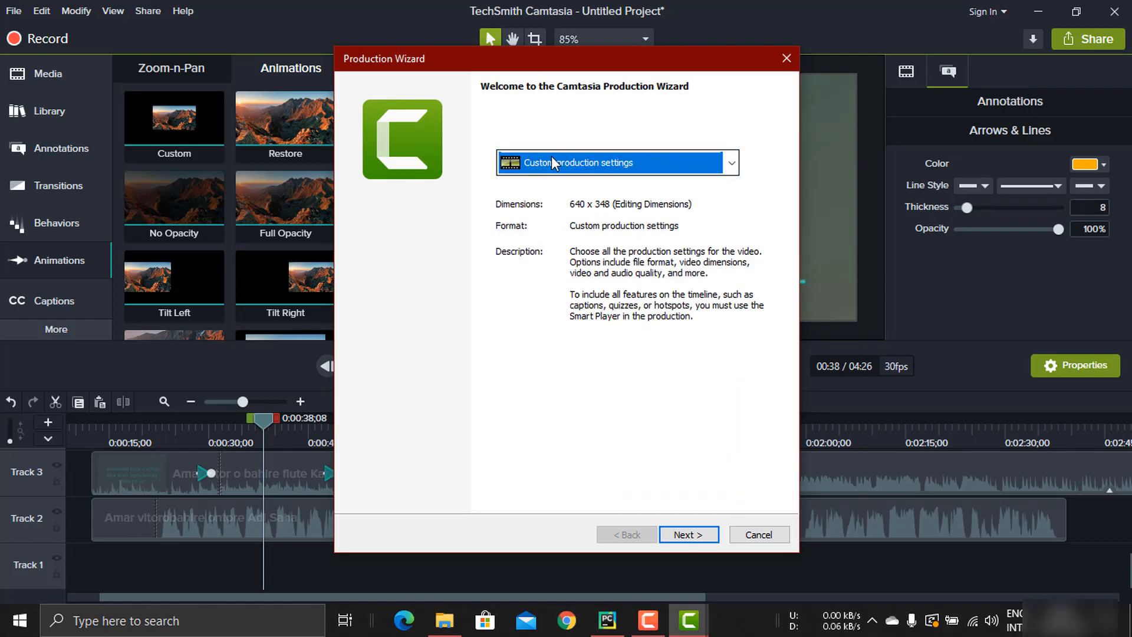
pyautogui.click(661, 161)
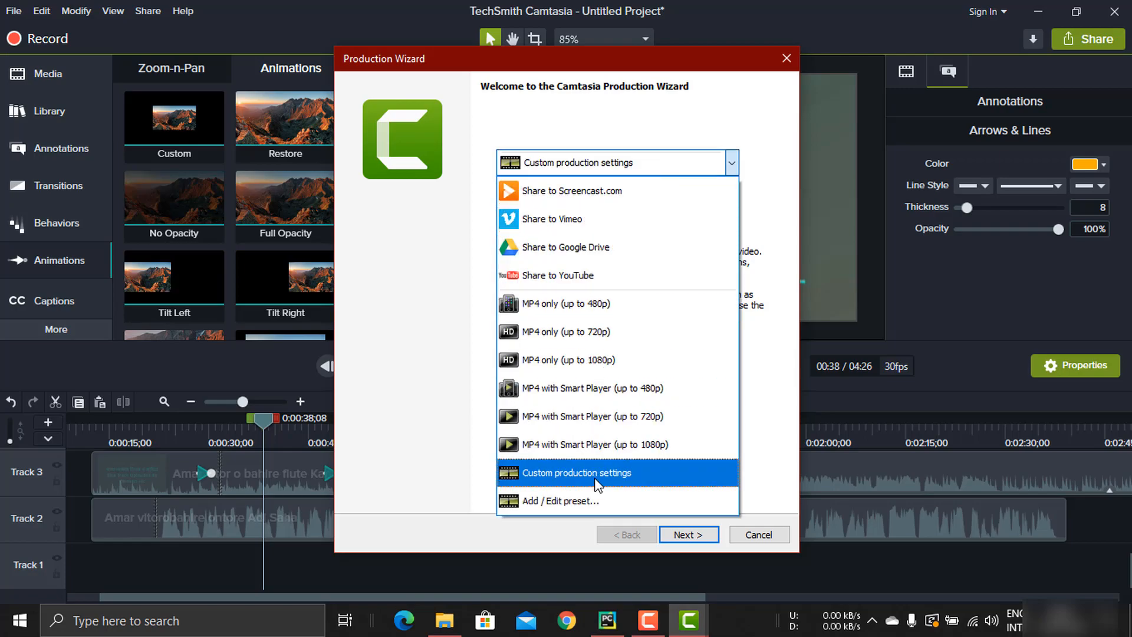
pyautogui.click(610, 474)
pyautogui.click(711, 537)
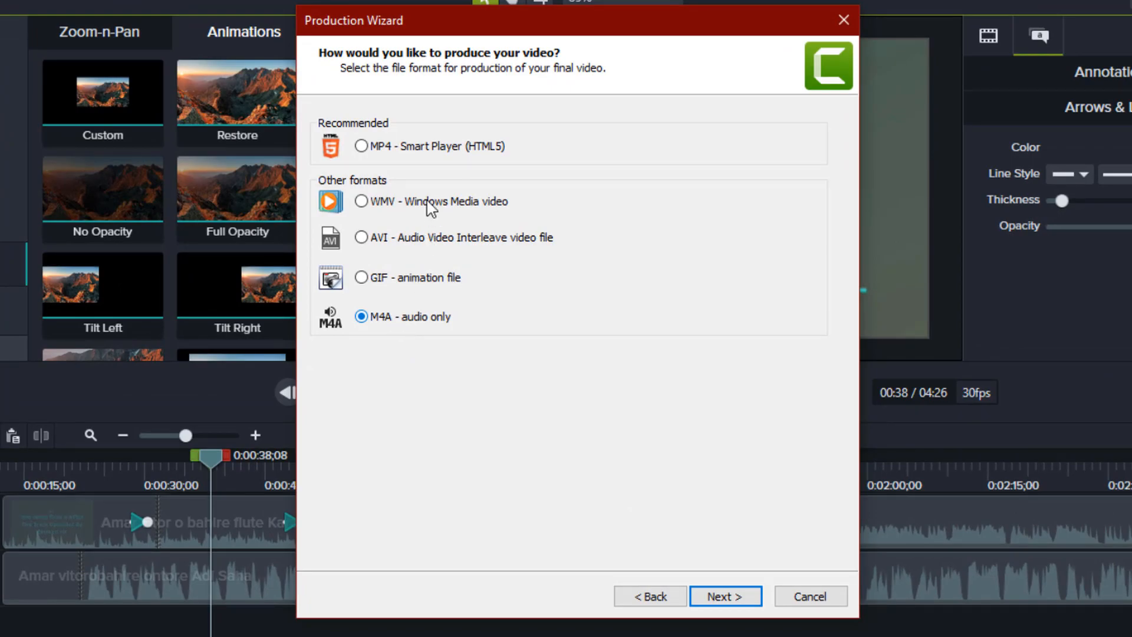
pyautogui.click(383, 149)
pyautogui.click(733, 597)
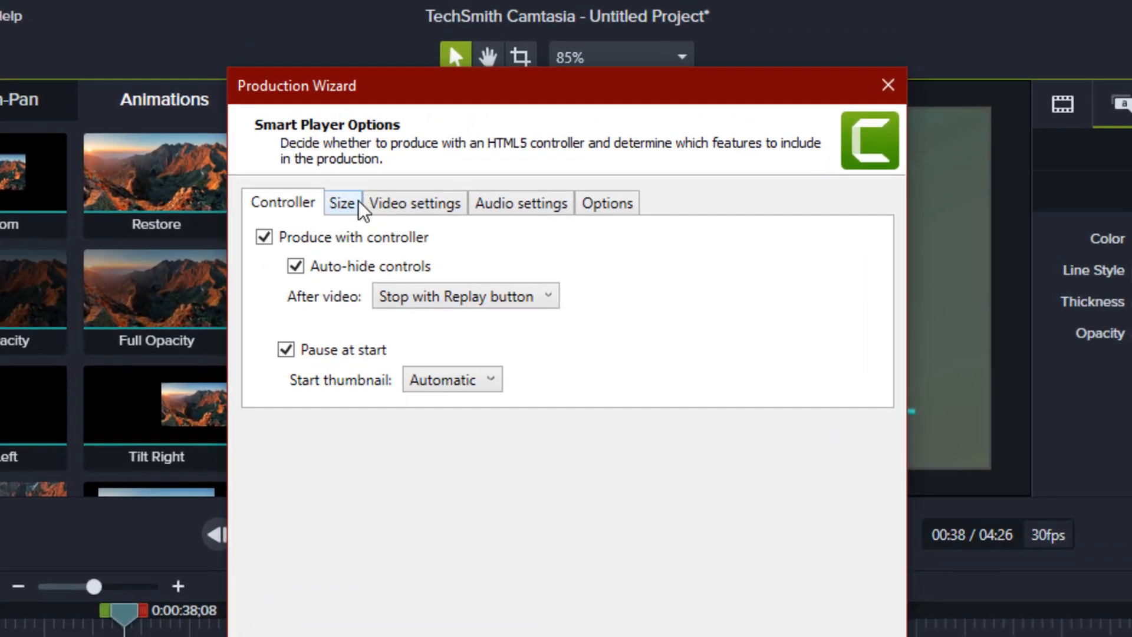
# - Set both the video width and the embed width to 1920 with the aspect ratio kept
pyautogui.click(359, 204)
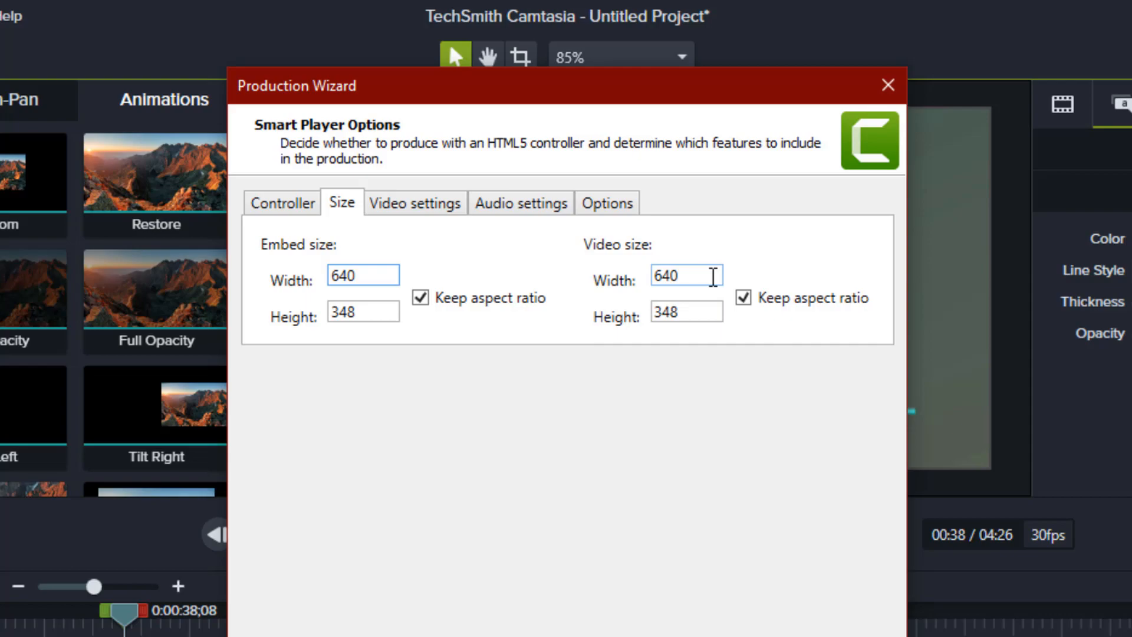
pyautogui.moveTo(713, 276); pyautogui.dragTo(629, 283)
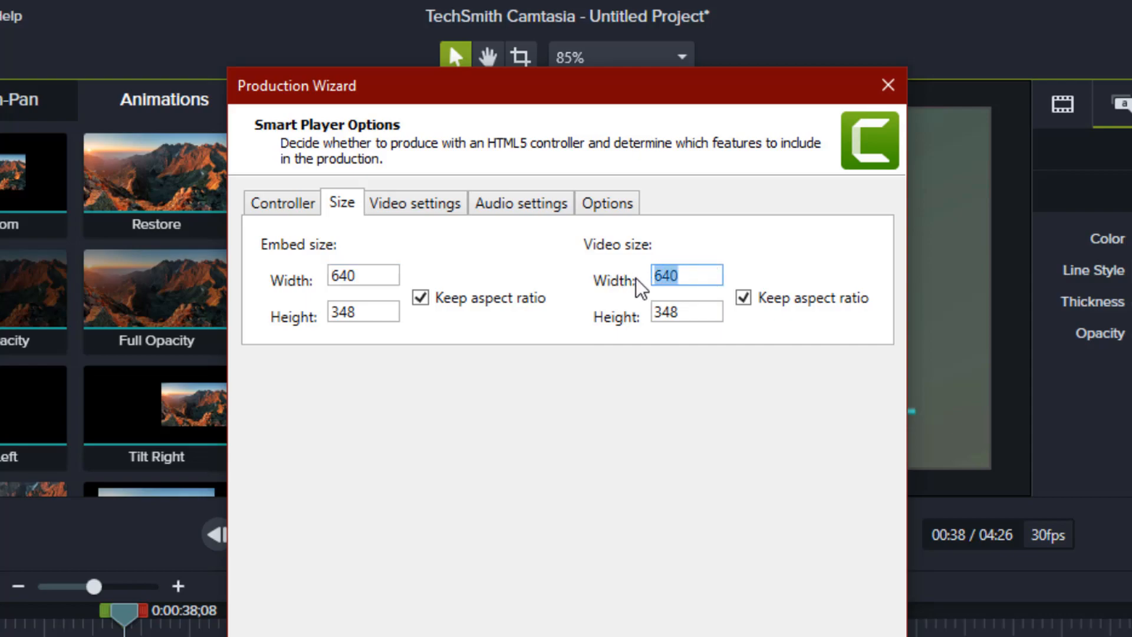
pyautogui.write('1920')
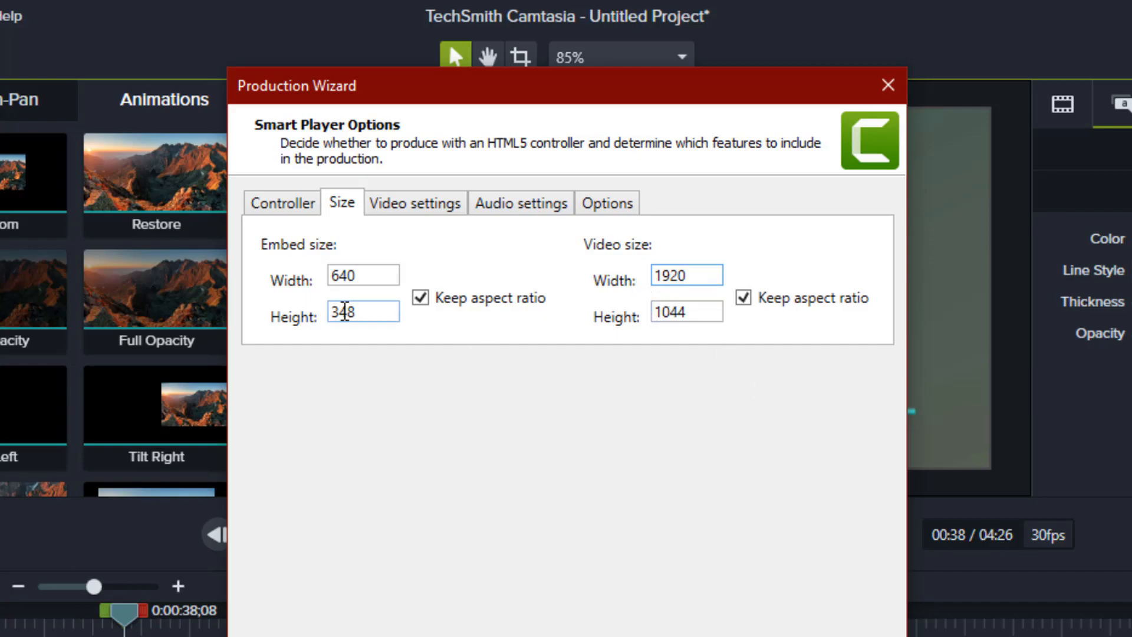
pyautogui.moveTo(392, 277); pyautogui.dragTo(315, 287)
pyautogui.write('1920')
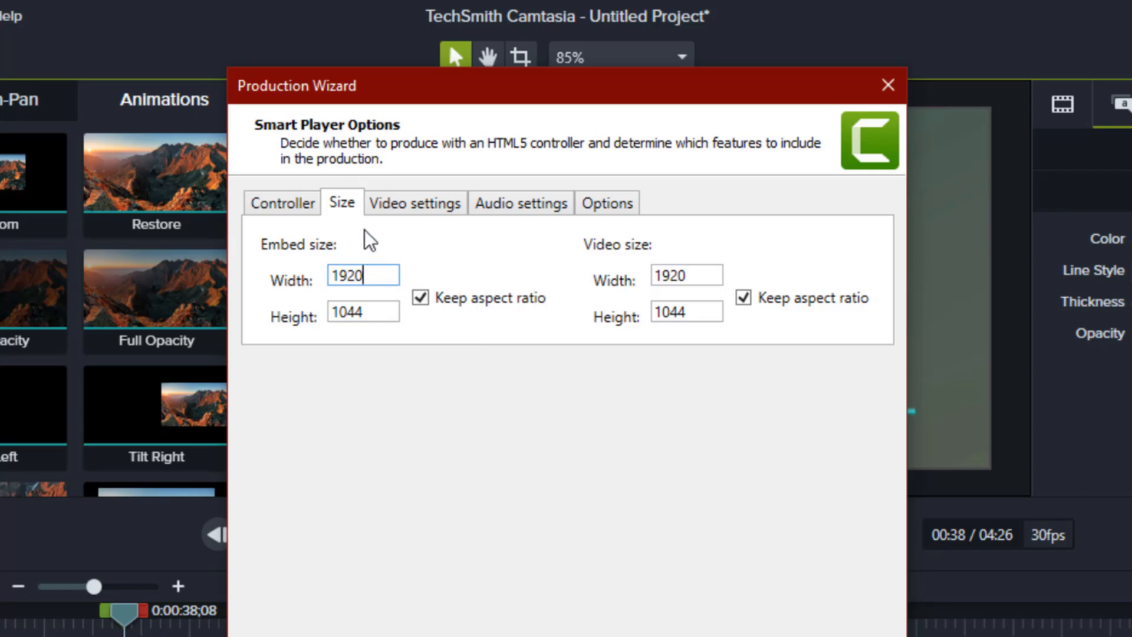
# - Review the frame rate in the video settings and set the audio bit rate to 256 kbps
pyautogui.click(397, 214)
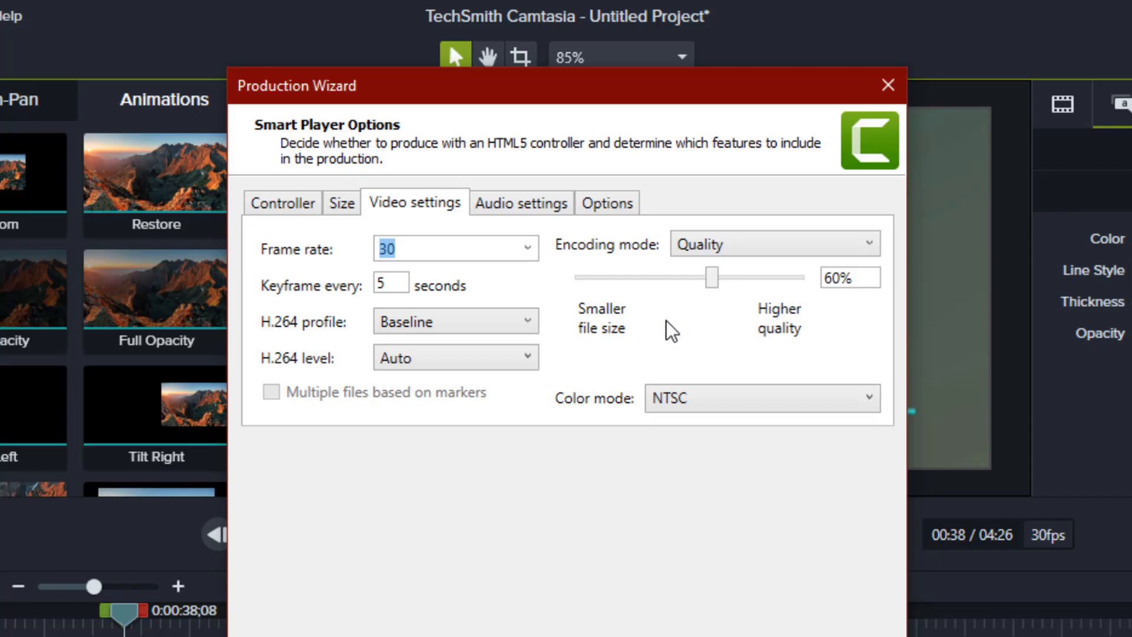
pyautogui.moveTo(451, 256); pyautogui.dragTo(363, 260)
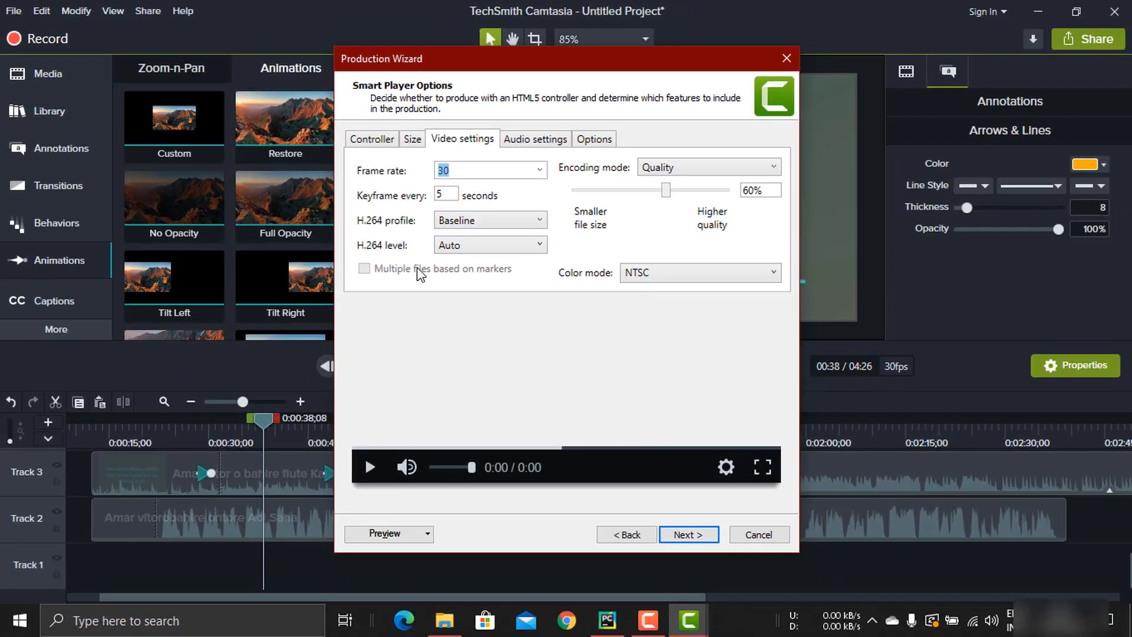
pyautogui.click(510, 141)
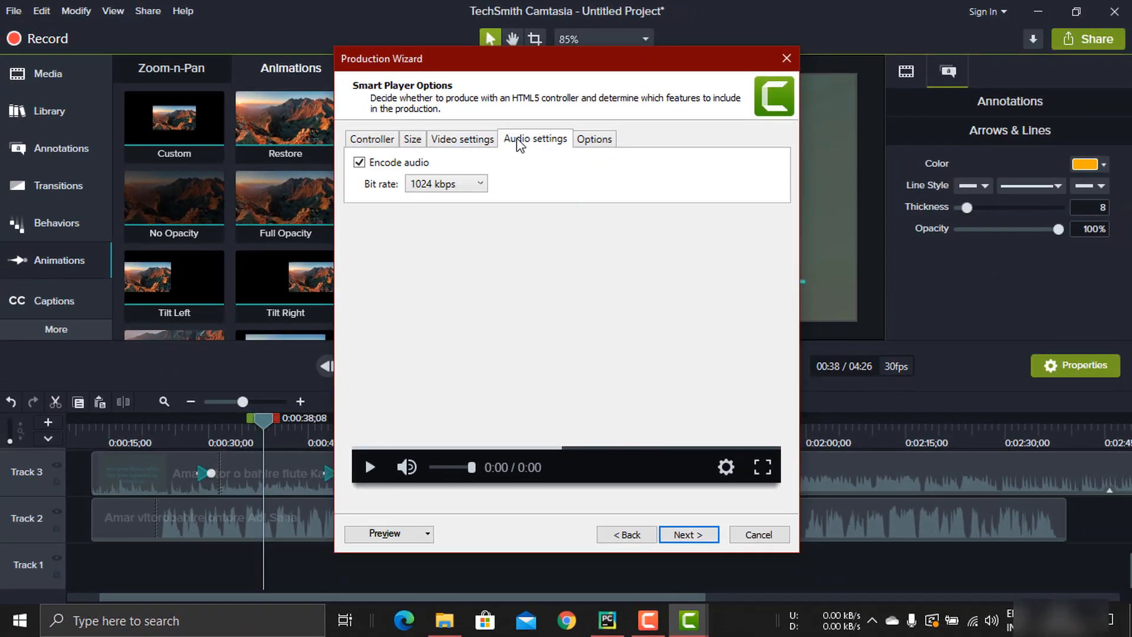
pyautogui.click(464, 186)
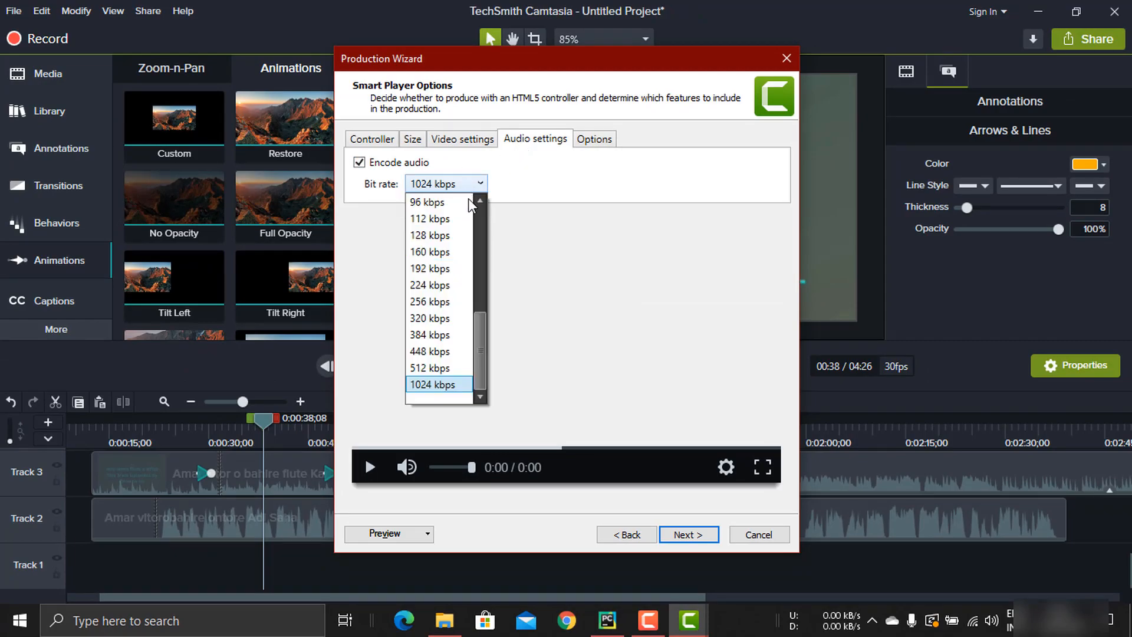
pyautogui.click(449, 301)
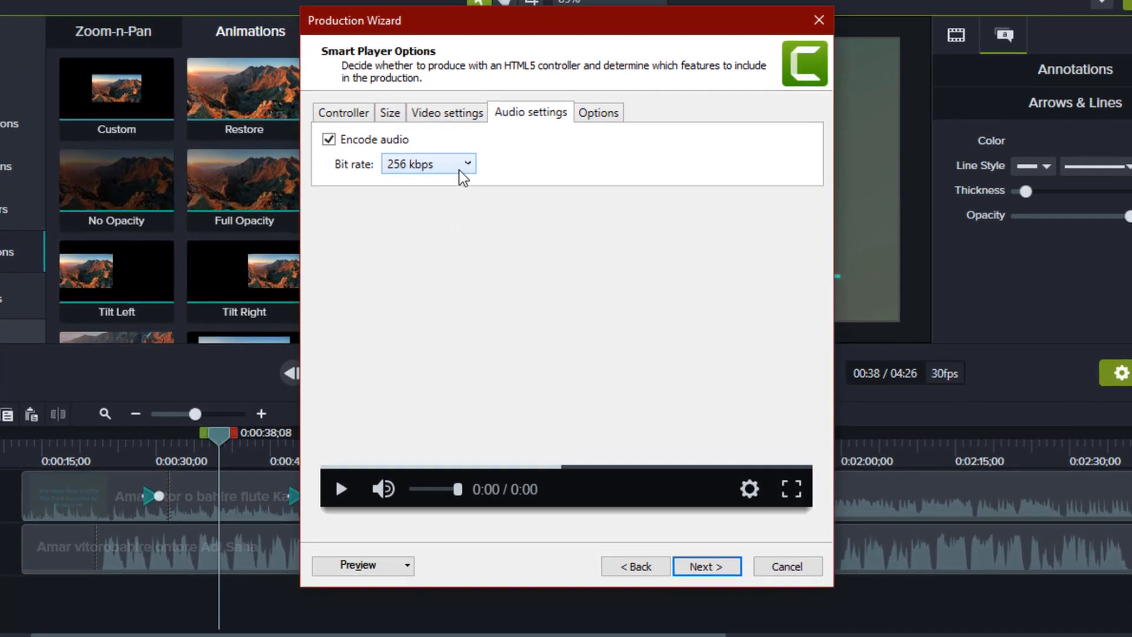
pyautogui.click(474, 186)
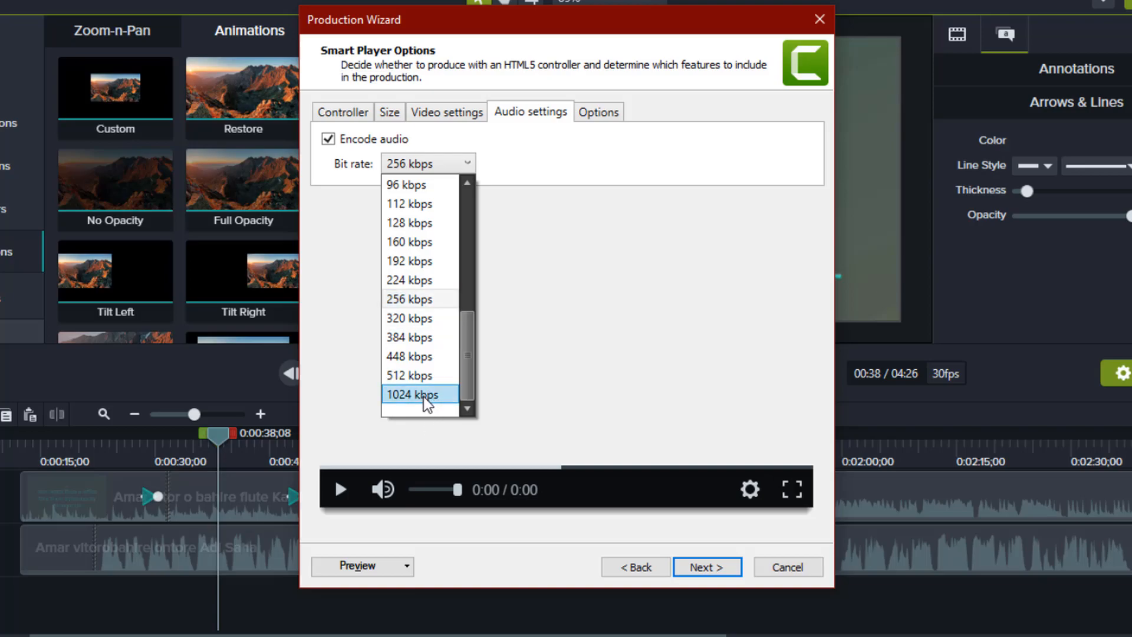
pyautogui.click(593, 160)
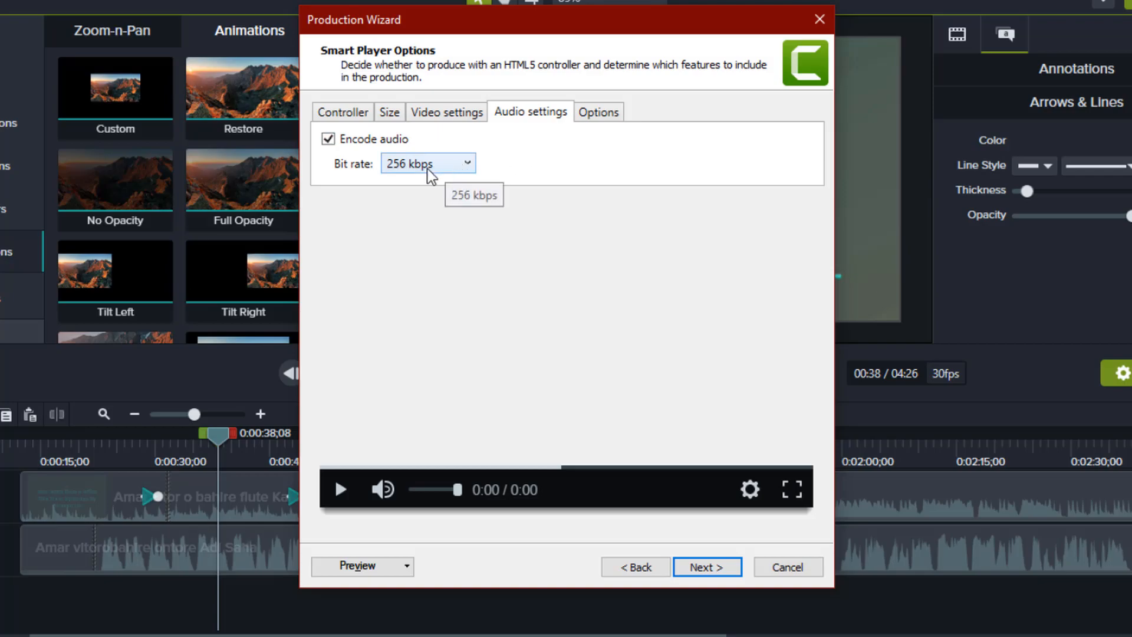
# - Review the remaining Smart Player settings and proceed past the video options without a watermark to the output file settings
pyautogui.click(603, 116)
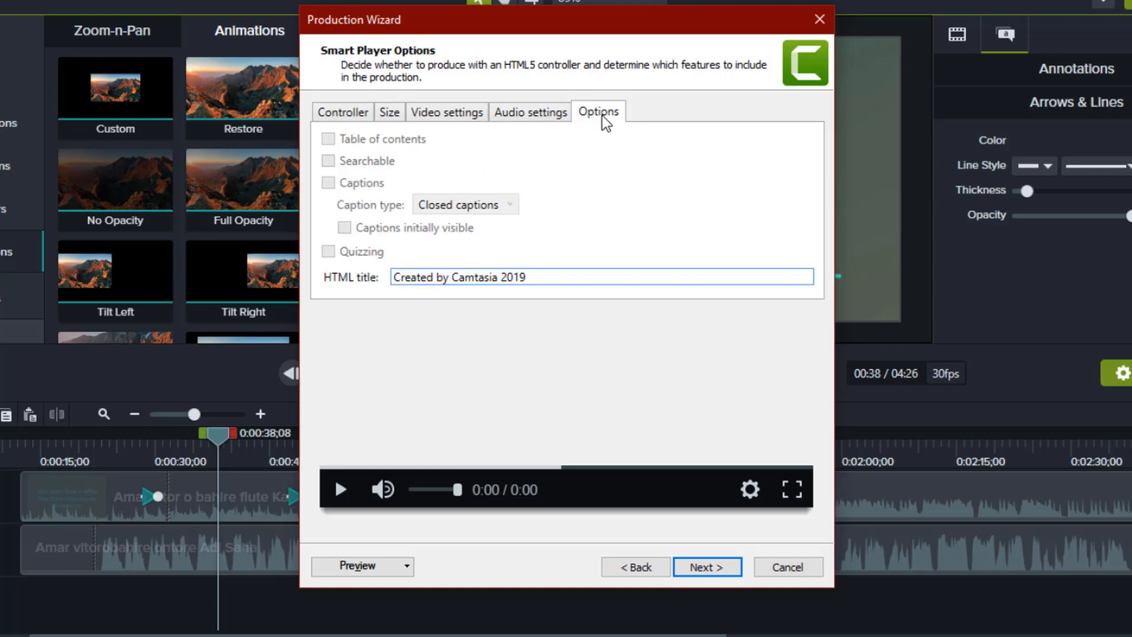
pyautogui.click(532, 112)
pyautogui.click(470, 113)
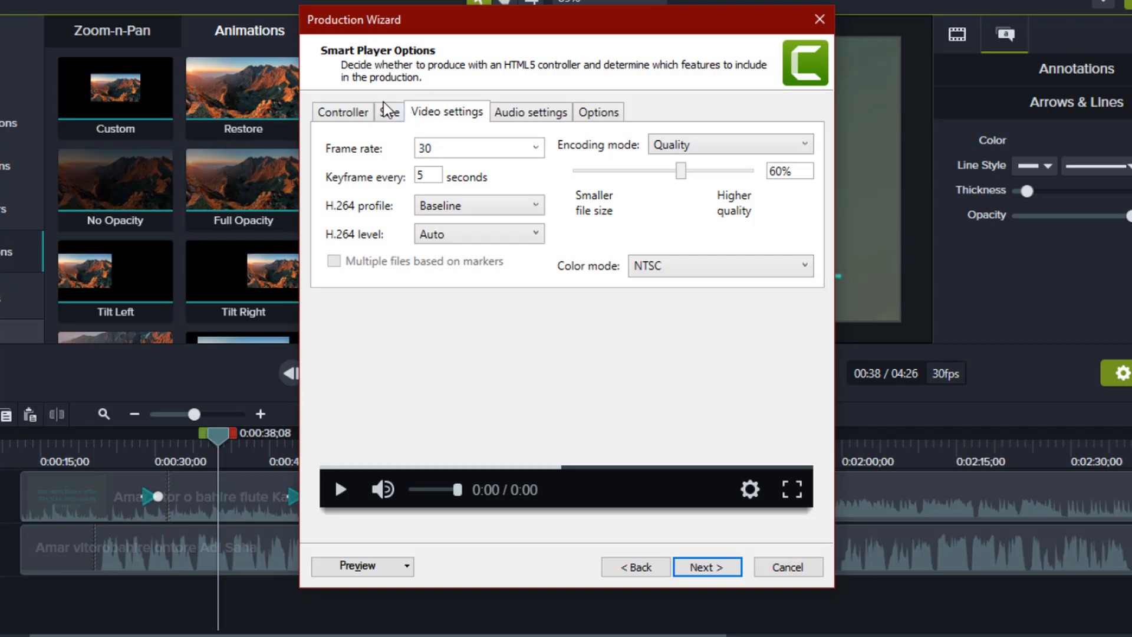
pyautogui.click(392, 112)
pyautogui.click(358, 111)
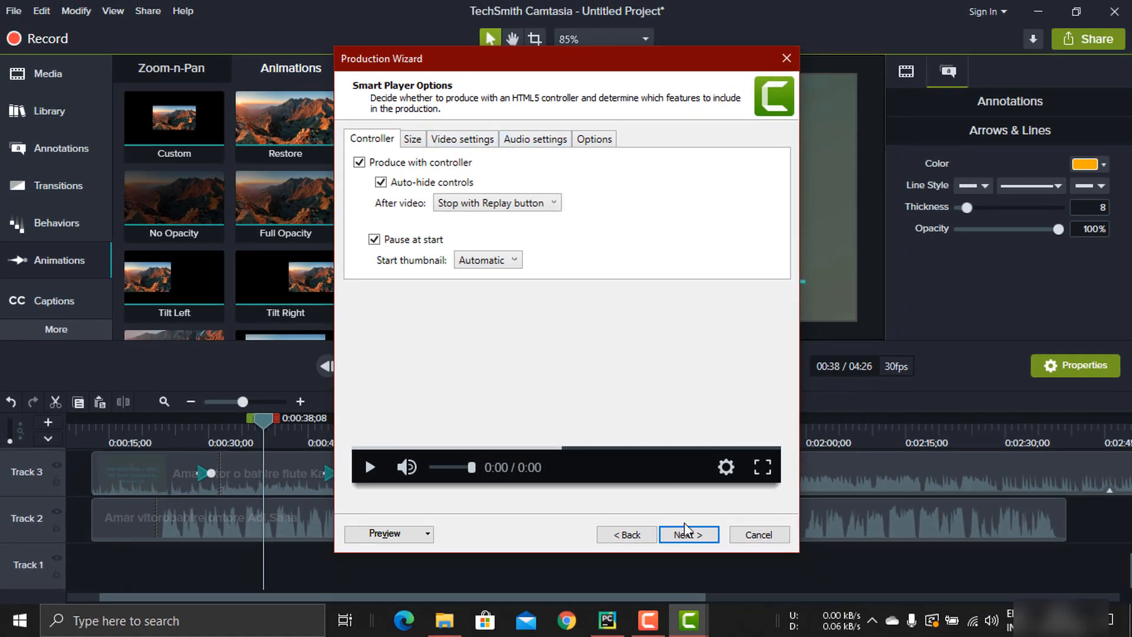
pyautogui.click(688, 533)
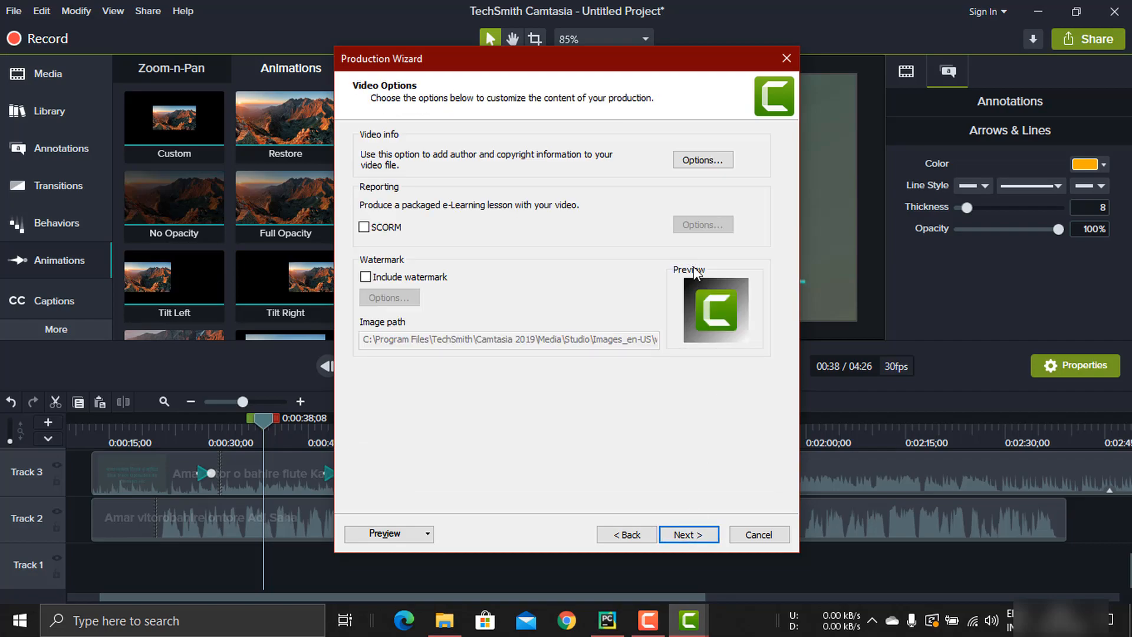
pyautogui.click(695, 534)
# - Name the production Test, start rendering the video, and close the open Apartment-01 preview window
pyautogui.moveTo(460, 170); pyautogui.dragTo(313, 167)
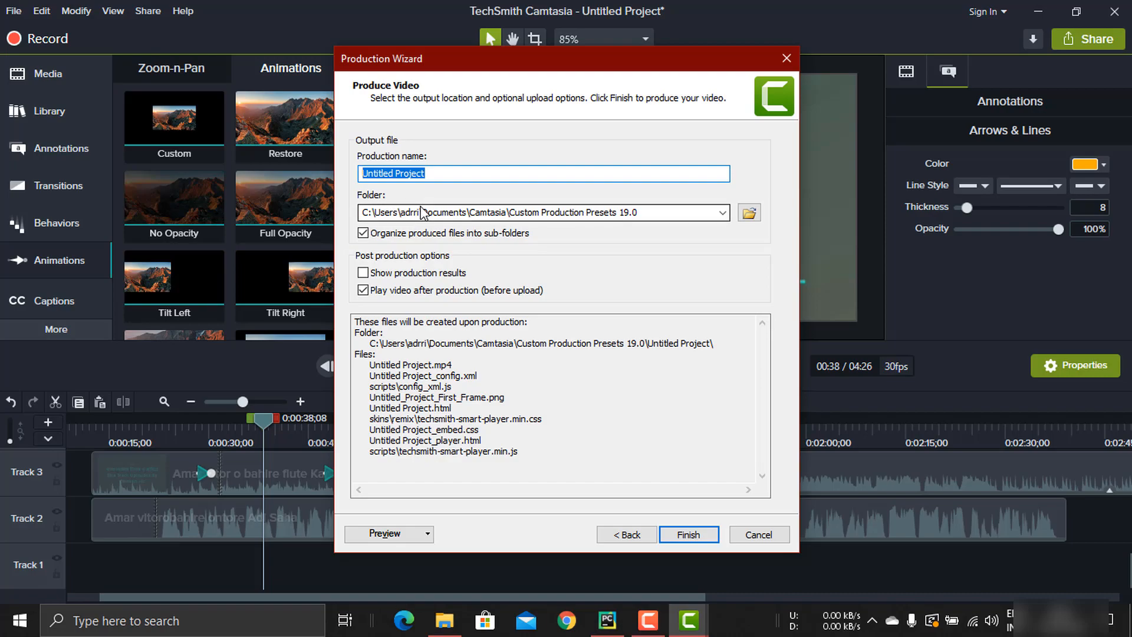
pyautogui.write('Tes')
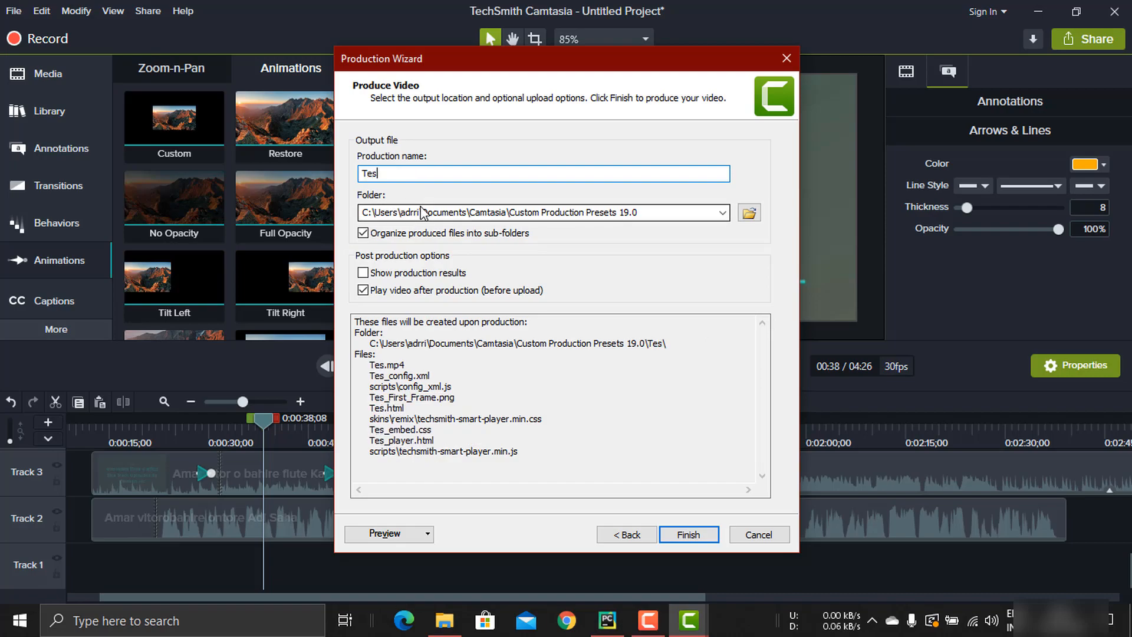
pyautogui.write('t')
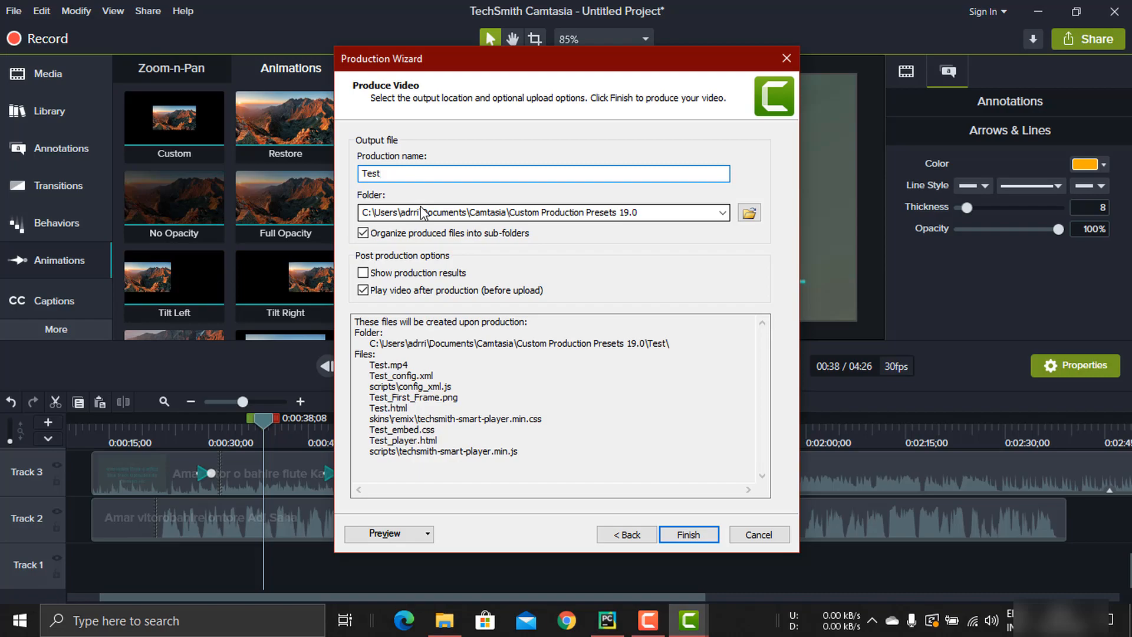
pyautogui.click(688, 534)
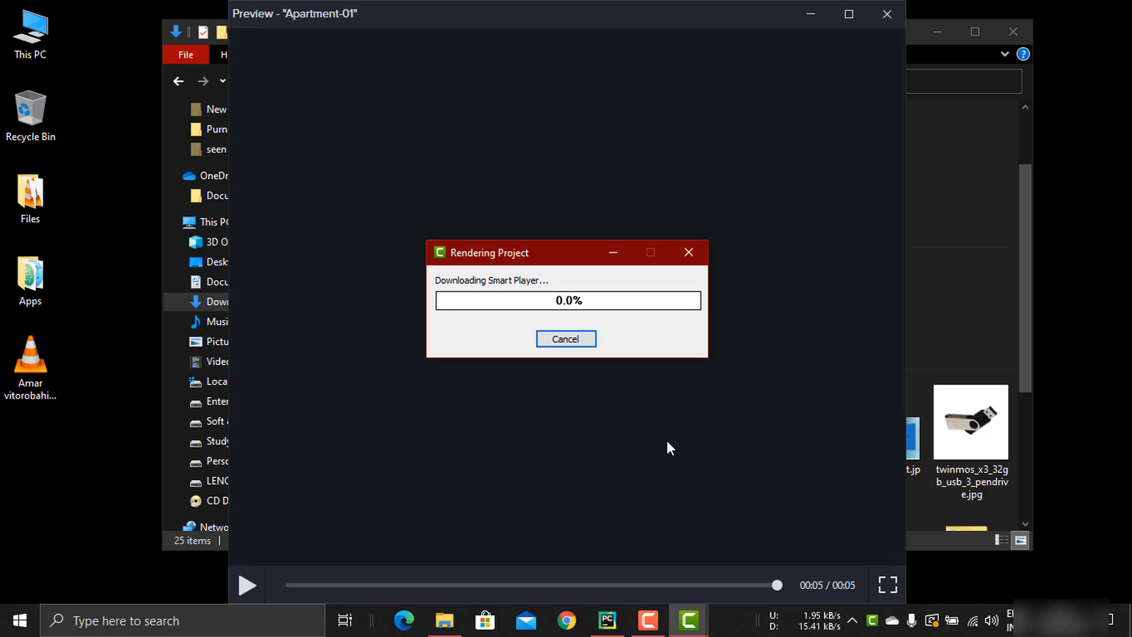
pyautogui.click(887, 7)
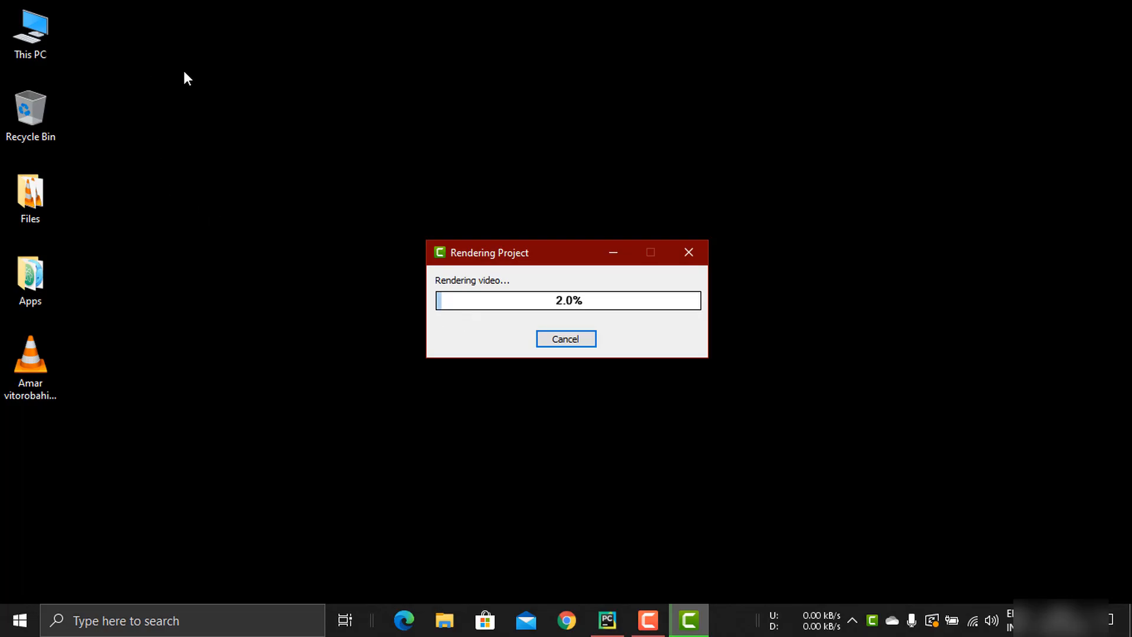
pyautogui.click(20, 36)
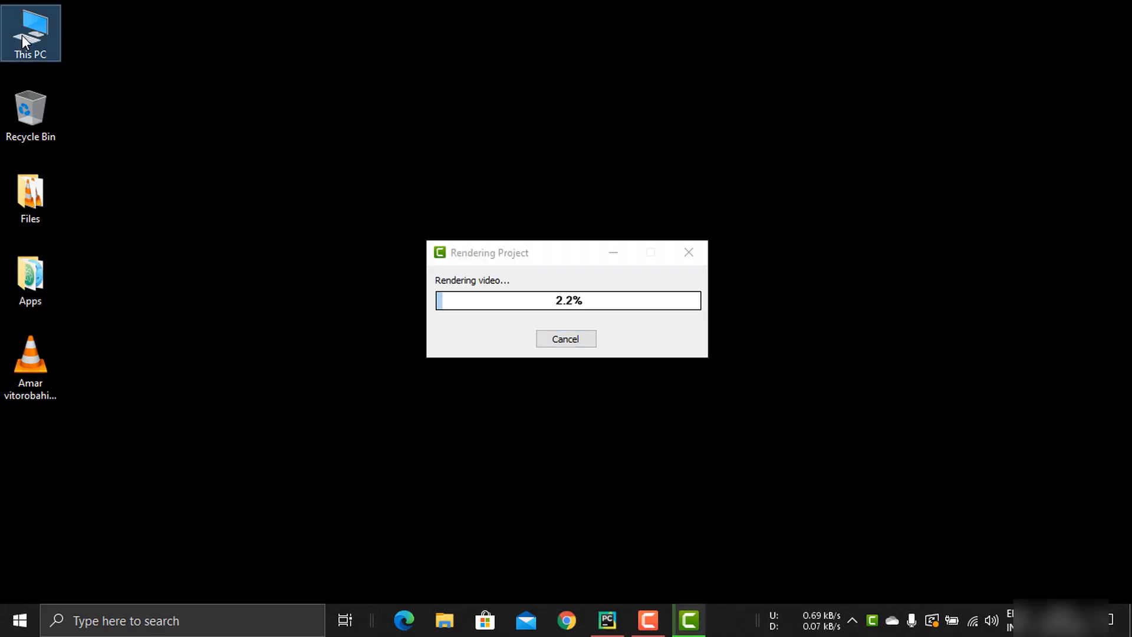
pyautogui.click(158, 86)
pyautogui.click(38, 39)
pyautogui.doubleClick(45, 44)
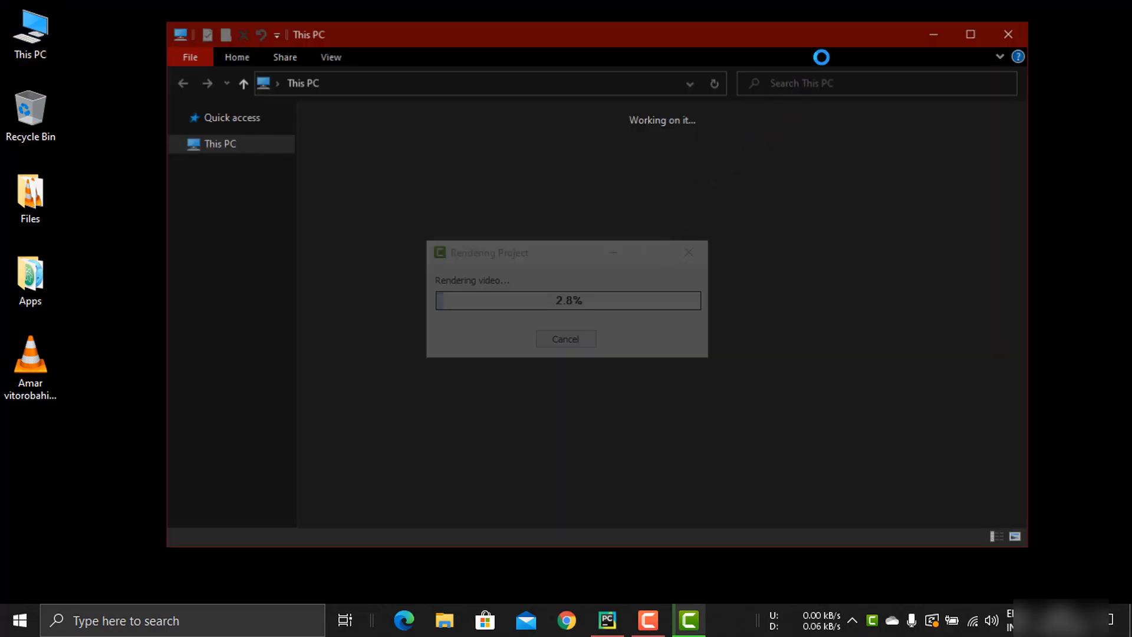
pyautogui.hotkey('alt', 'F4')
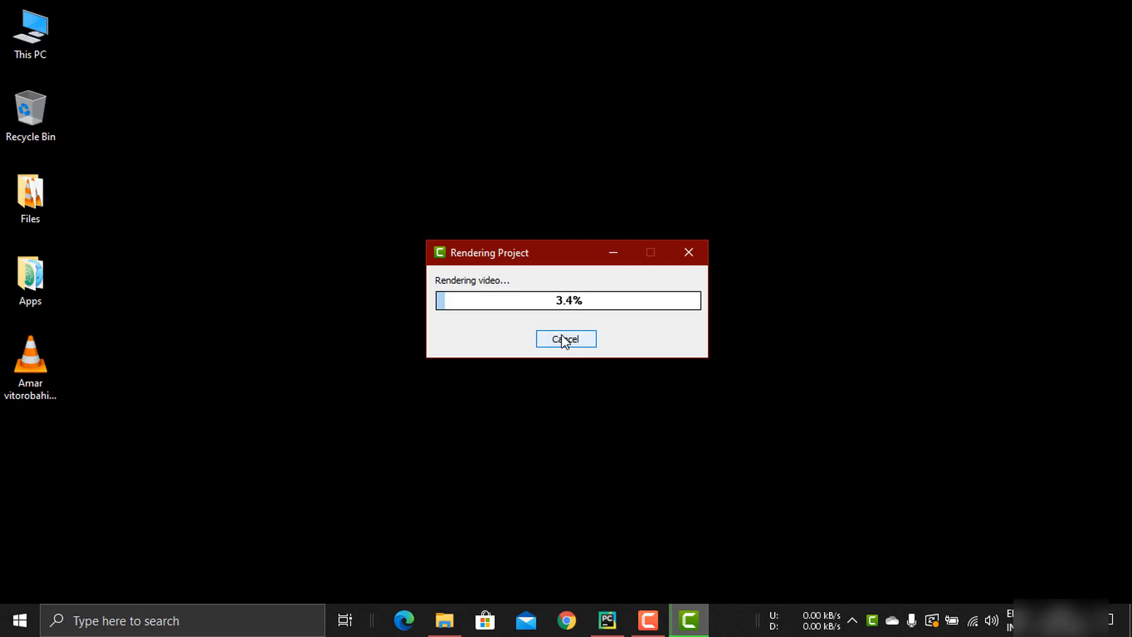
# - Cancel the running render and close the Production Wizard
pyautogui.click(686, 251)
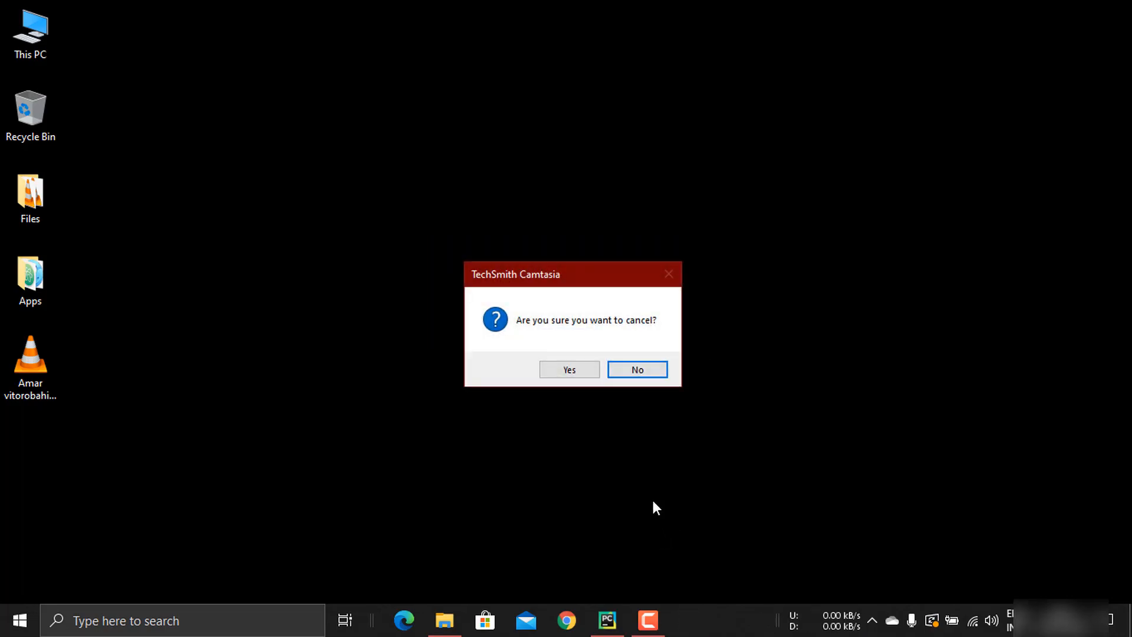
pyautogui.click(589, 368)
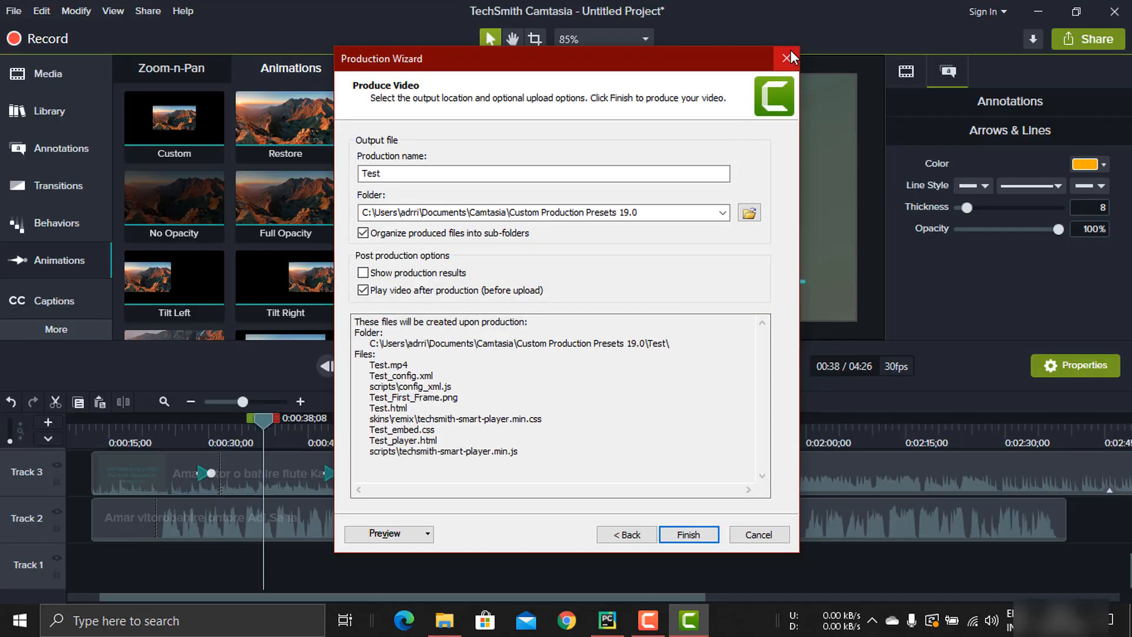
pyautogui.click(788, 58)
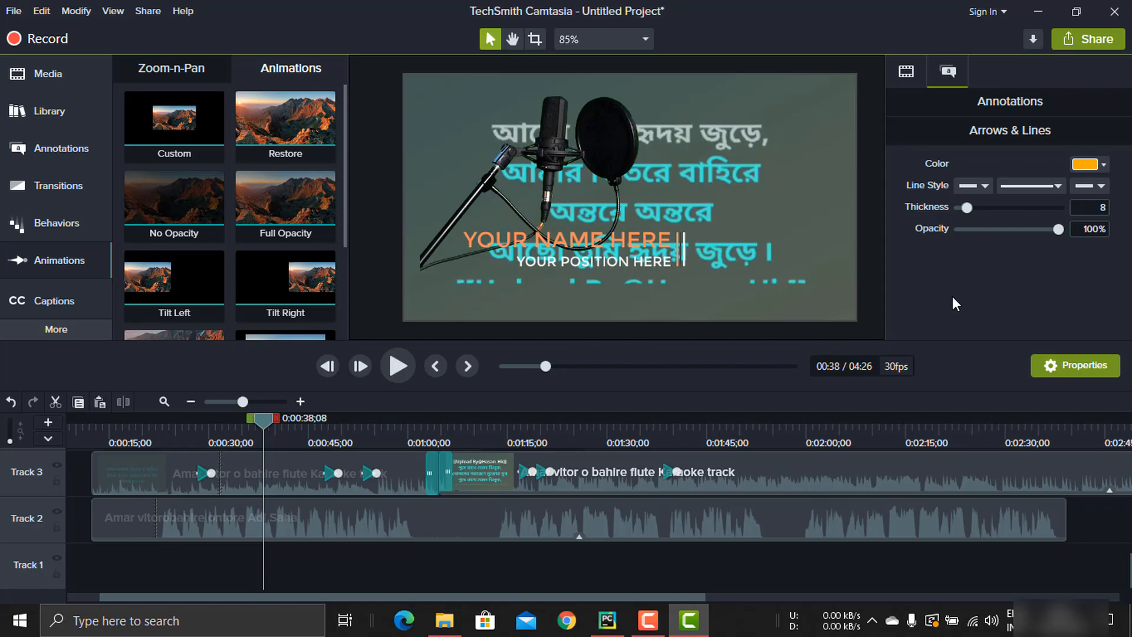
# - Save the project as Untitled Project.tscproj in the Camtasia documents folder
pyautogui.hotkey('ctrl', 's')
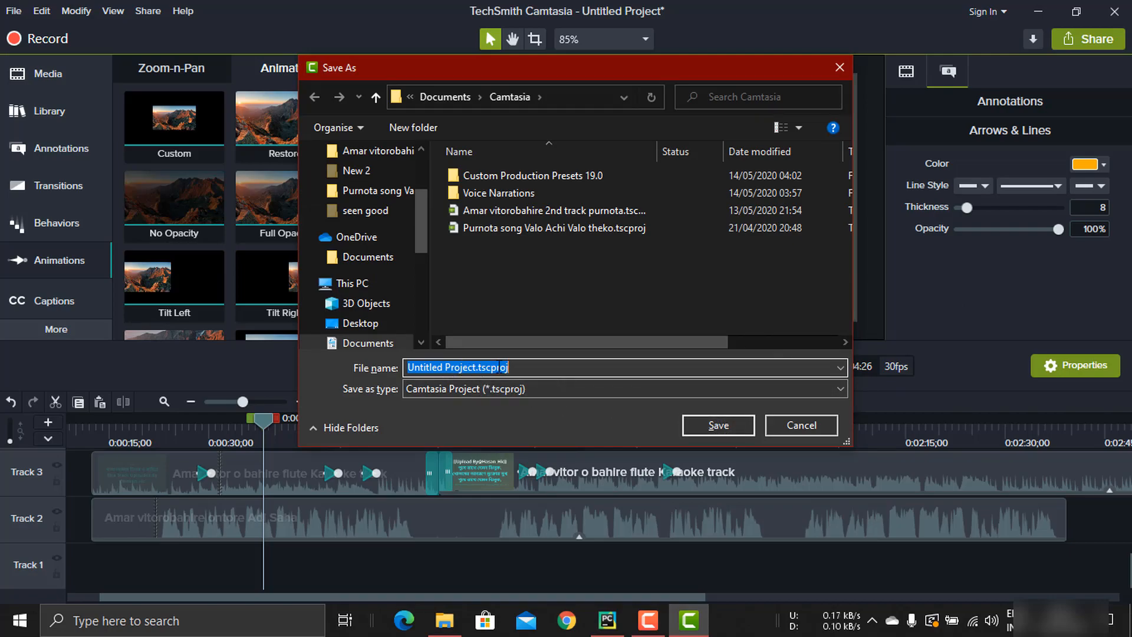
pyautogui.click(716, 422)
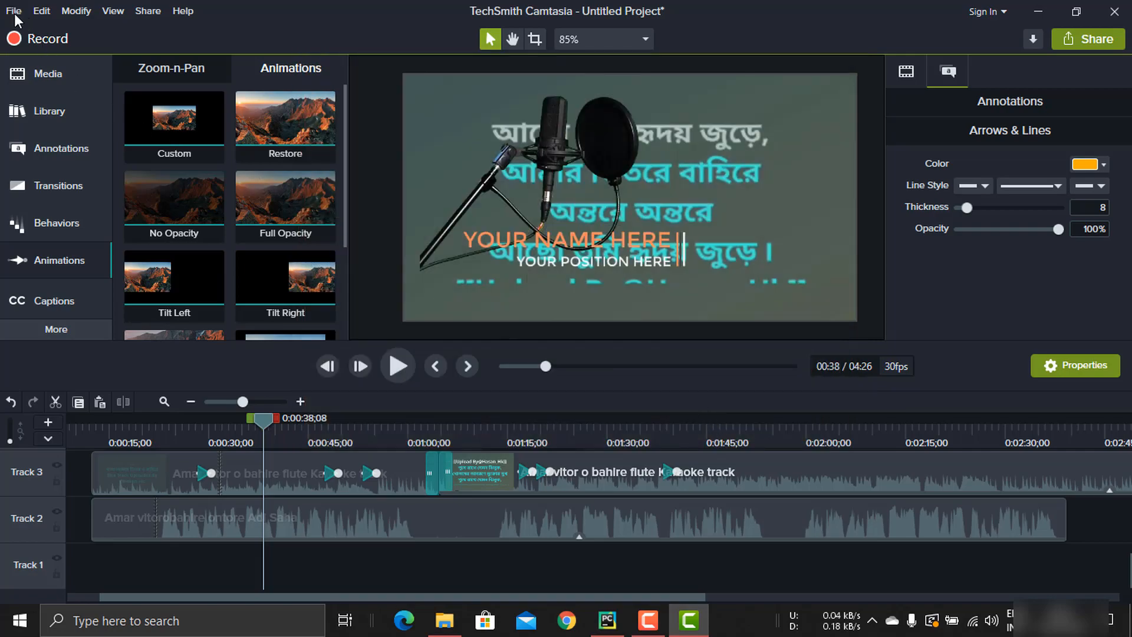
pyautogui.click(690, 391)
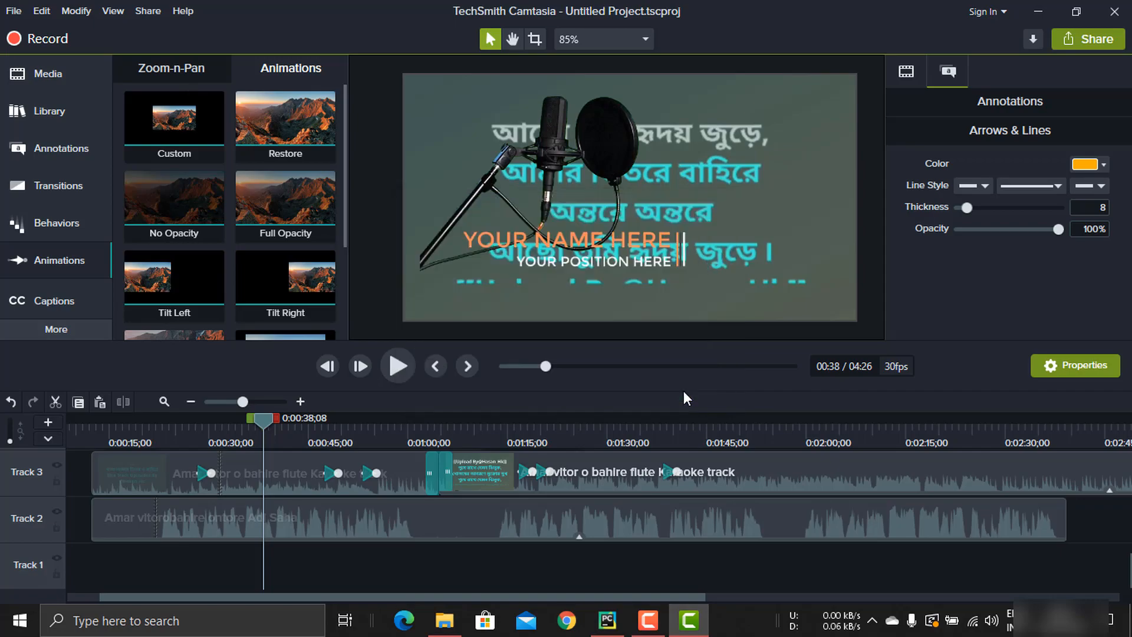
# - Close the Camtasia editor and return to the desktop
pyautogui.click(13, 11)
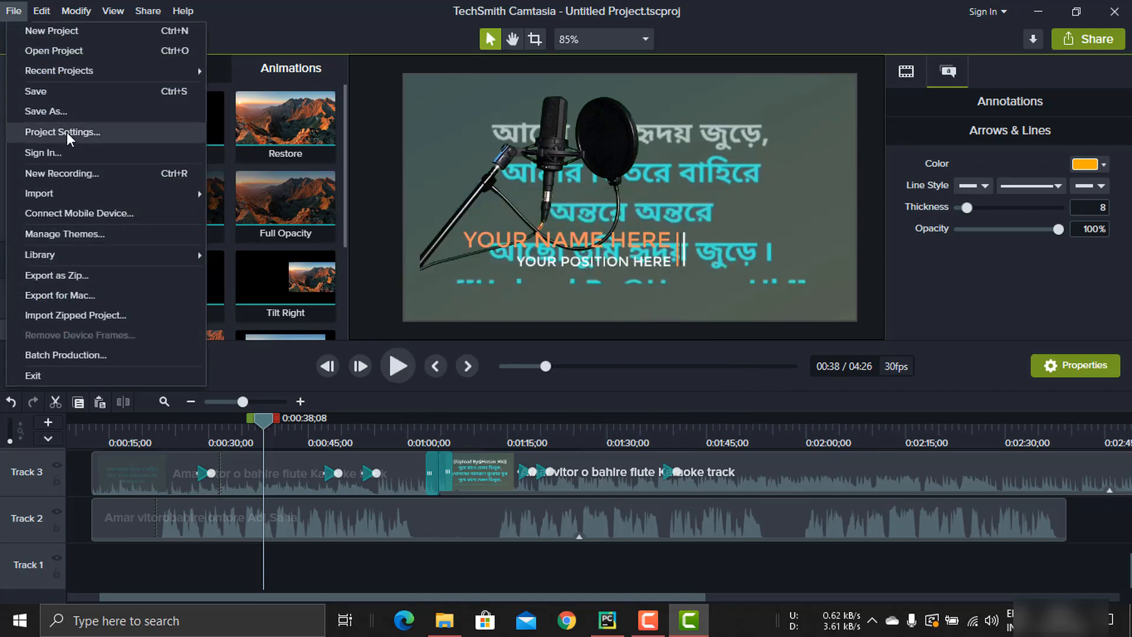
pyautogui.click(985, 306)
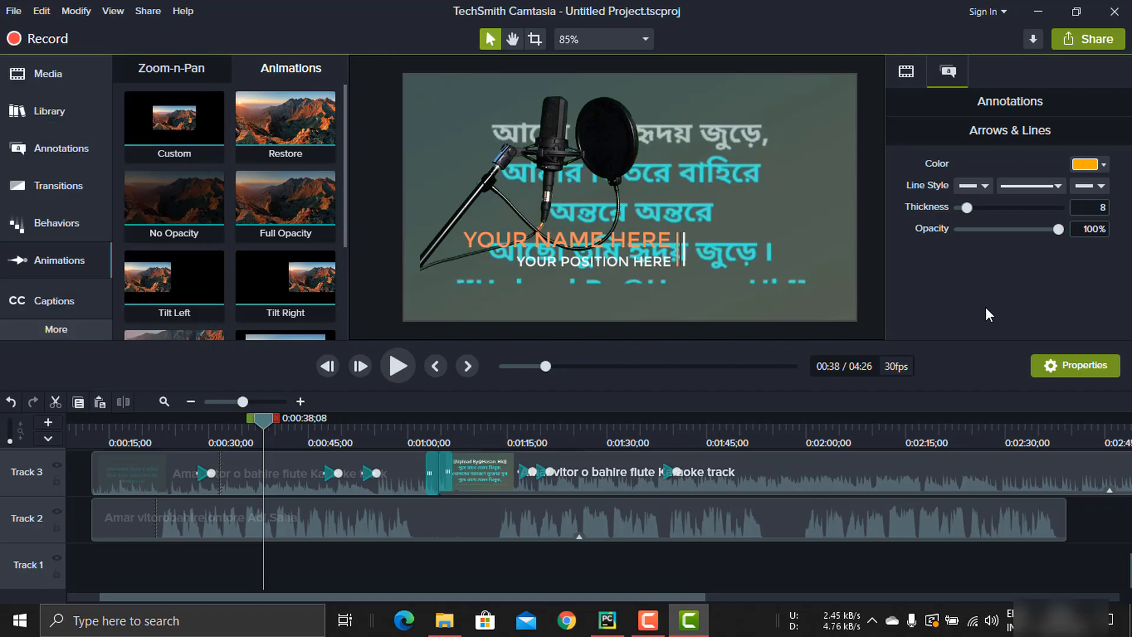
pyautogui.click(1116, 12)
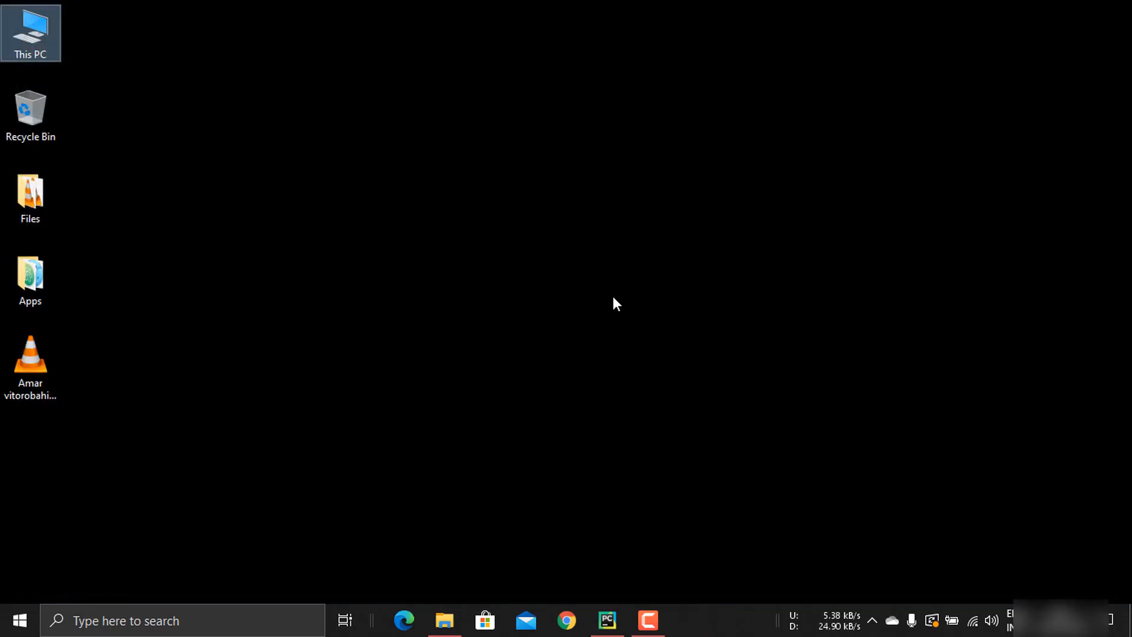
pyautogui.click(246, 158)
pyautogui.rightClick(268, 155)
pyautogui.click(300, 202)
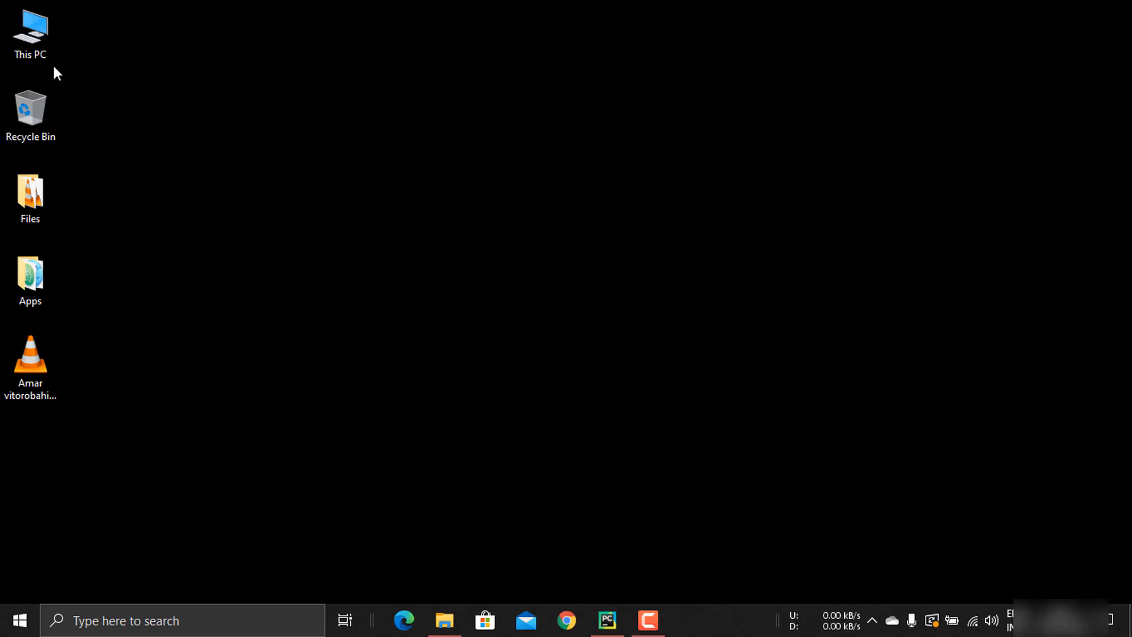
# - Switch to File Explorer and open the Camtasia folder inside Documents to locate the saved project file
pyautogui.doubleClick(35, 35)
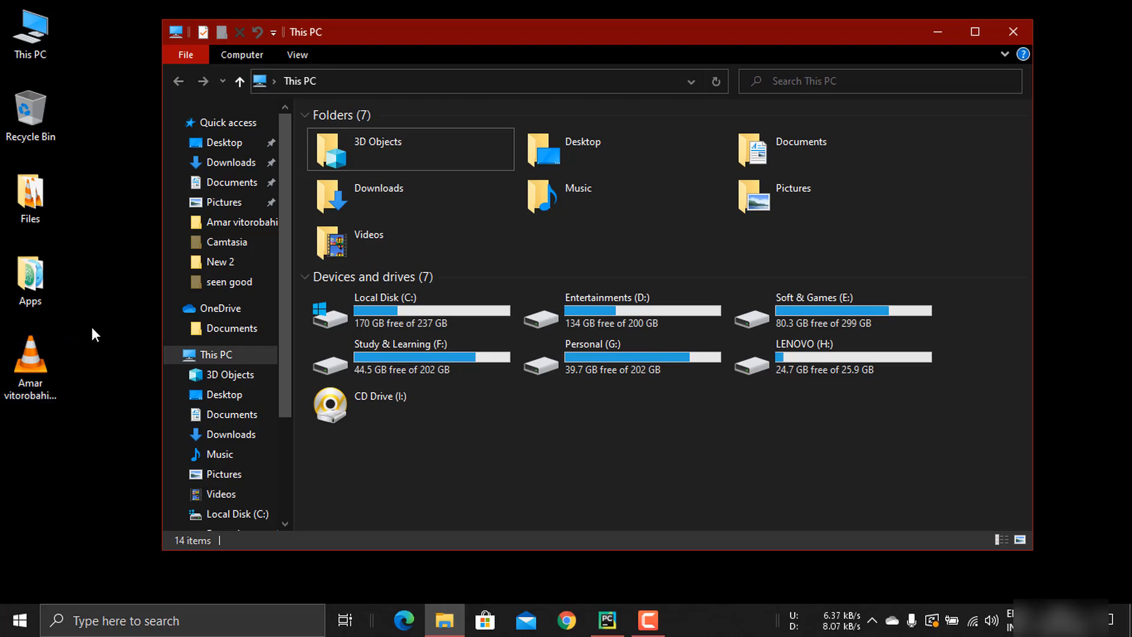
pyautogui.doubleClick(784, 157)
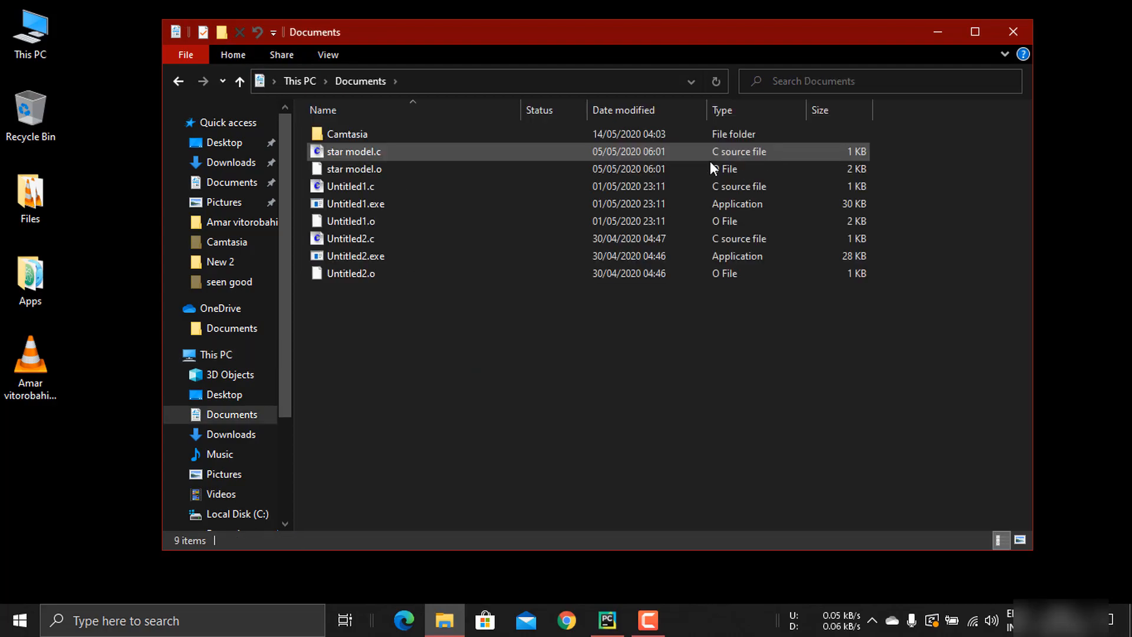
pyautogui.click(181, 82)
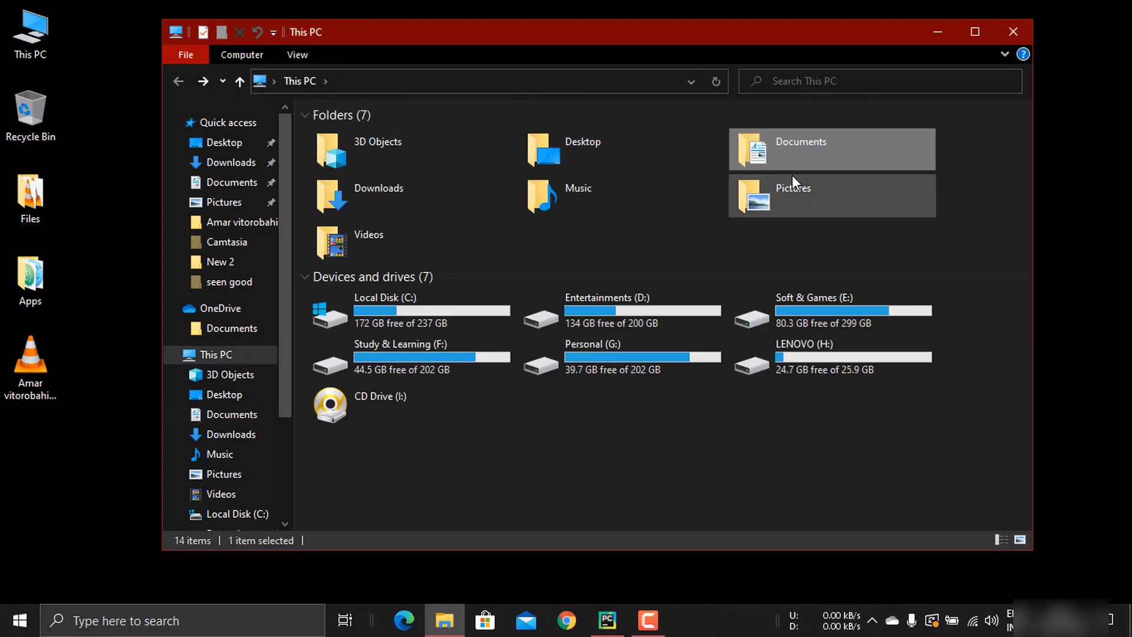
pyautogui.doubleClick(813, 155)
pyautogui.doubleClick(425, 135)
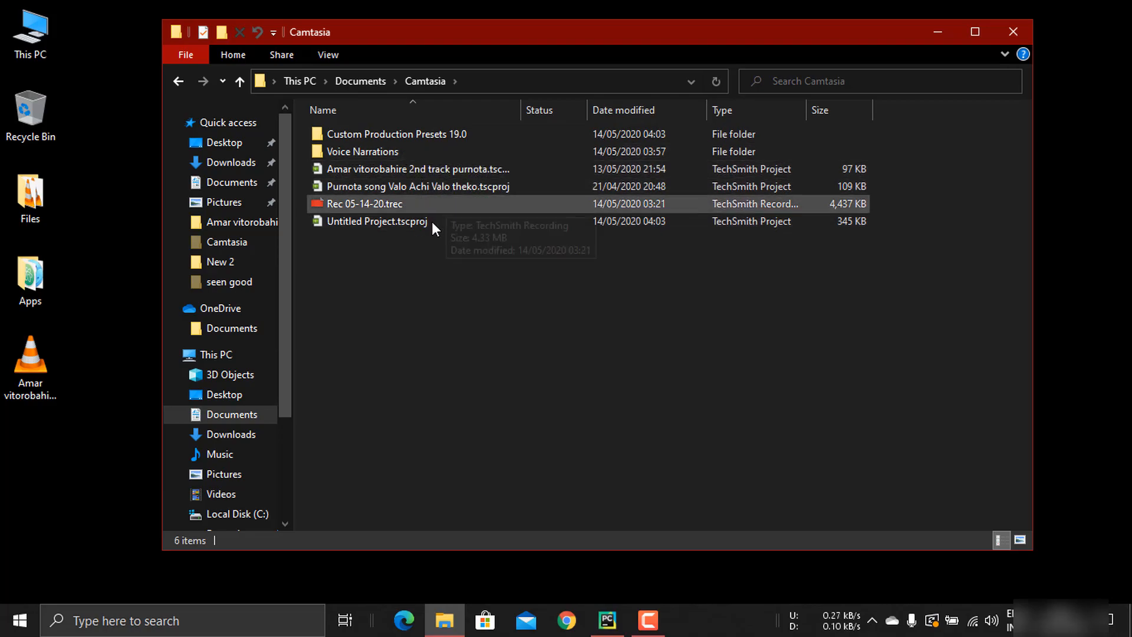
# - Examine the Custom Production Presets 19.0 folder within the Documents Camtasia folder for produced output
pyautogui.click(179, 81)
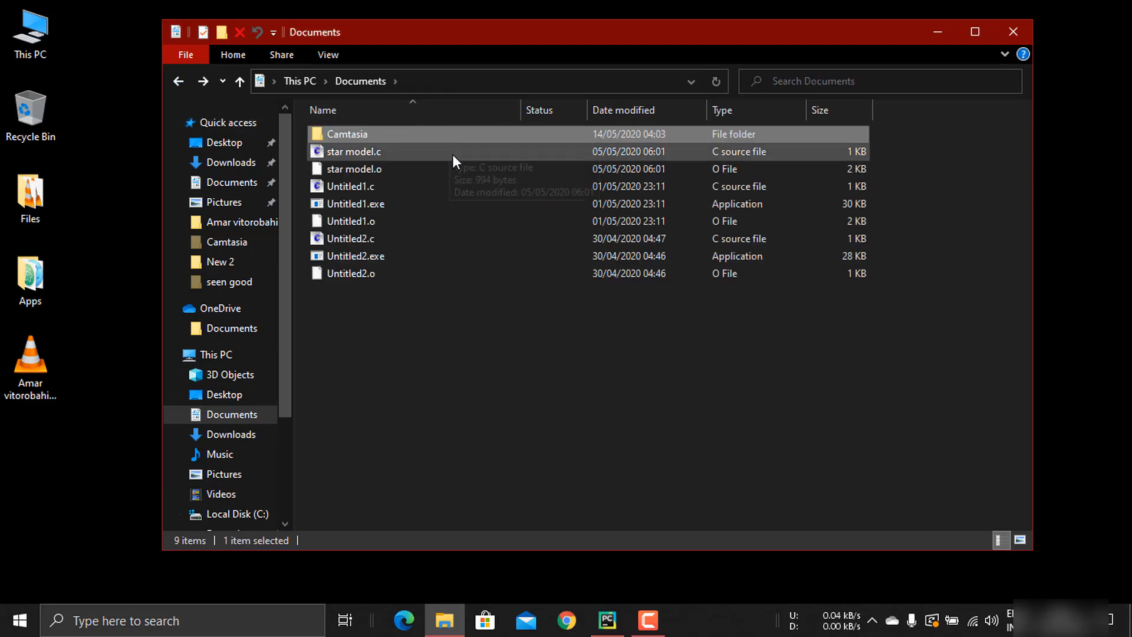
pyautogui.doubleClick(387, 126)
pyautogui.click(387, 128)
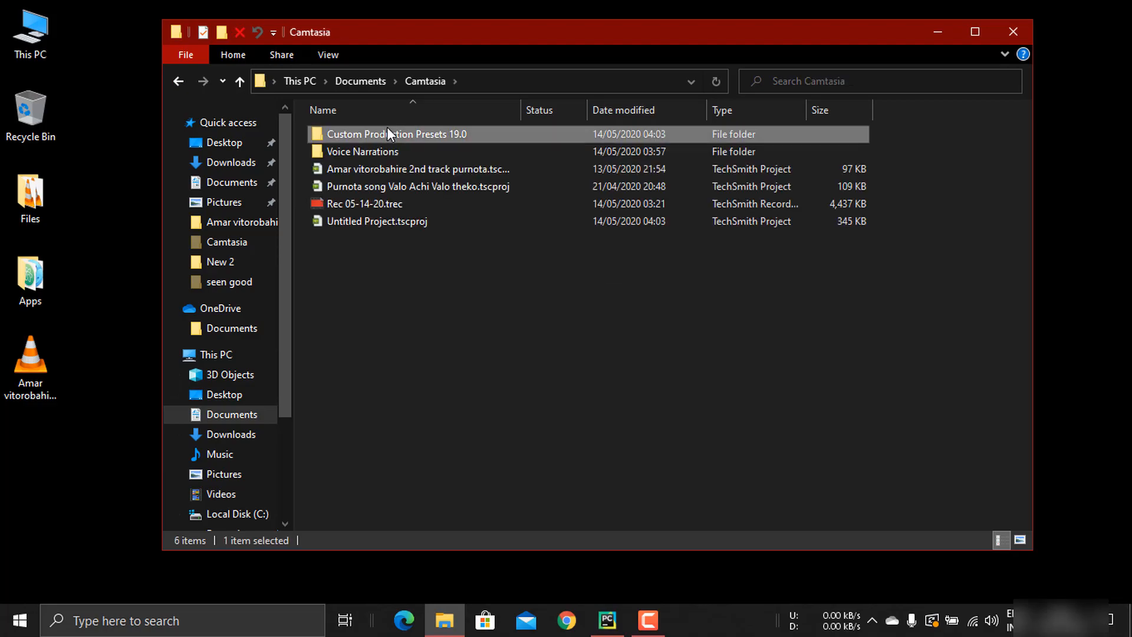
pyautogui.doubleClick(402, 132)
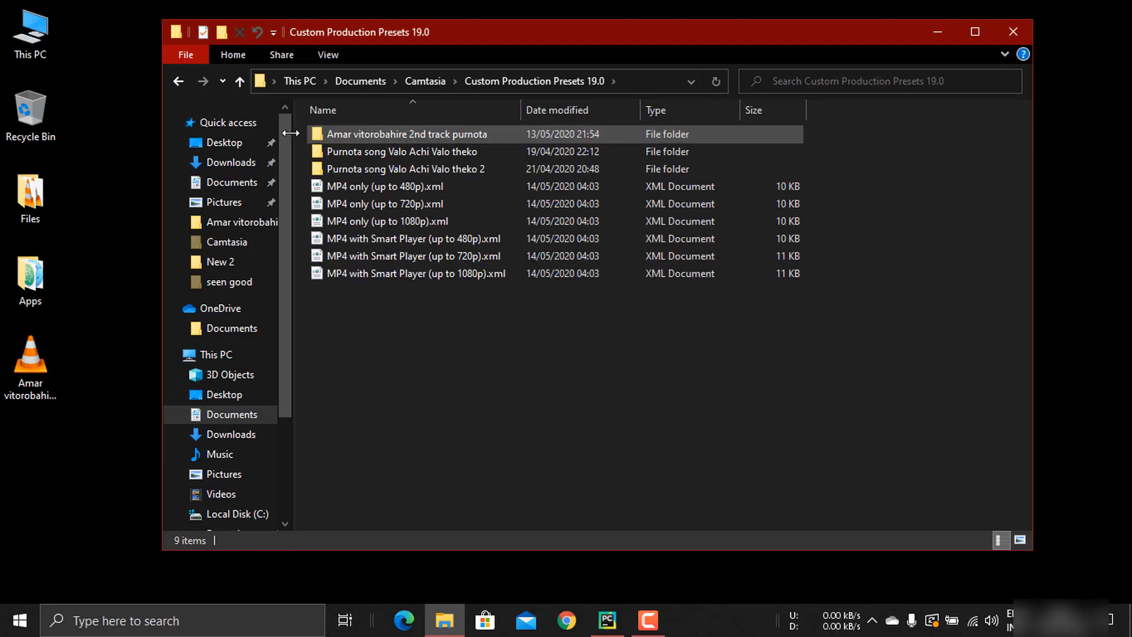
pyautogui.click(178, 81)
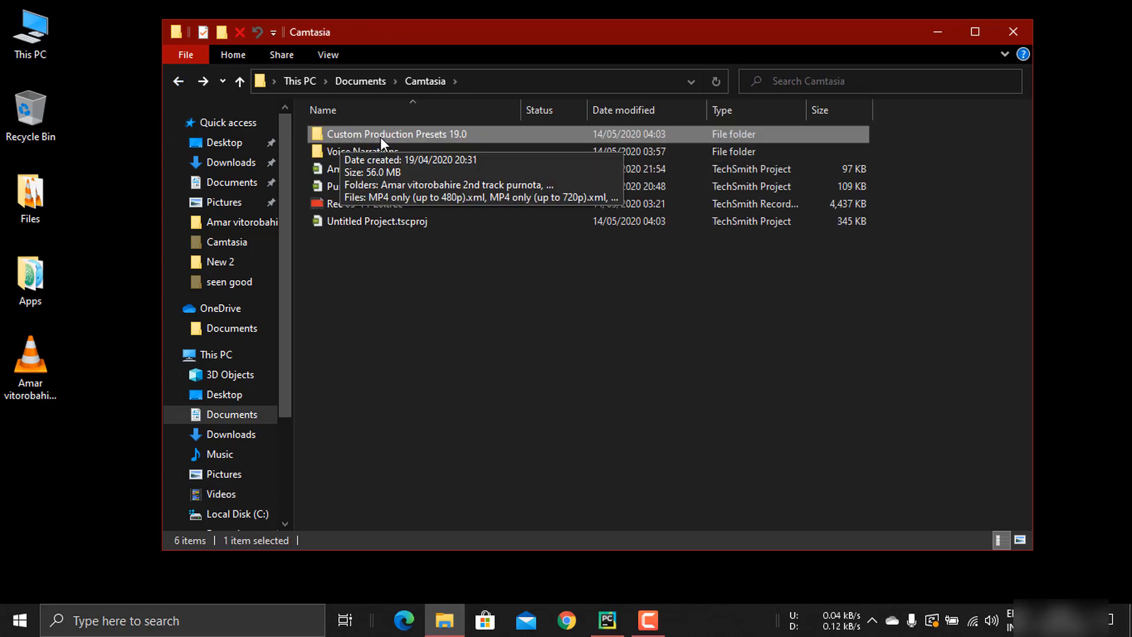
pyautogui.doubleClick(416, 135)
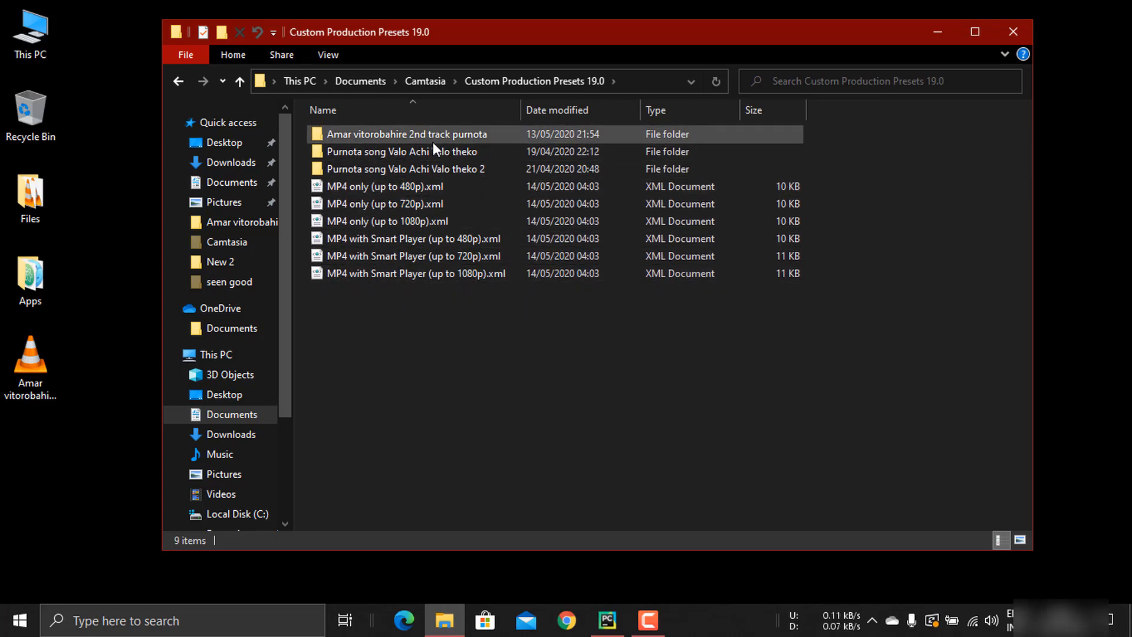
# - Inspect the Amar vitorobahire 2nd track purnota and Purnota song Valo Achi Valo theko folders, and close File Explorer
pyautogui.click(474, 134)
pyautogui.doubleClick(473, 134)
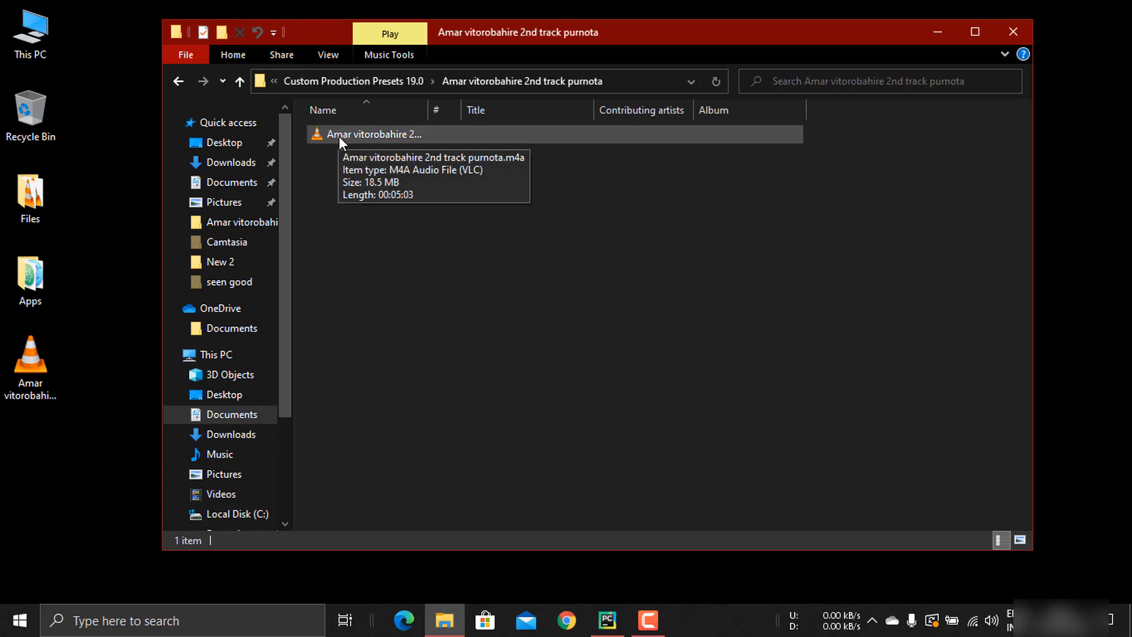
pyautogui.click(177, 81)
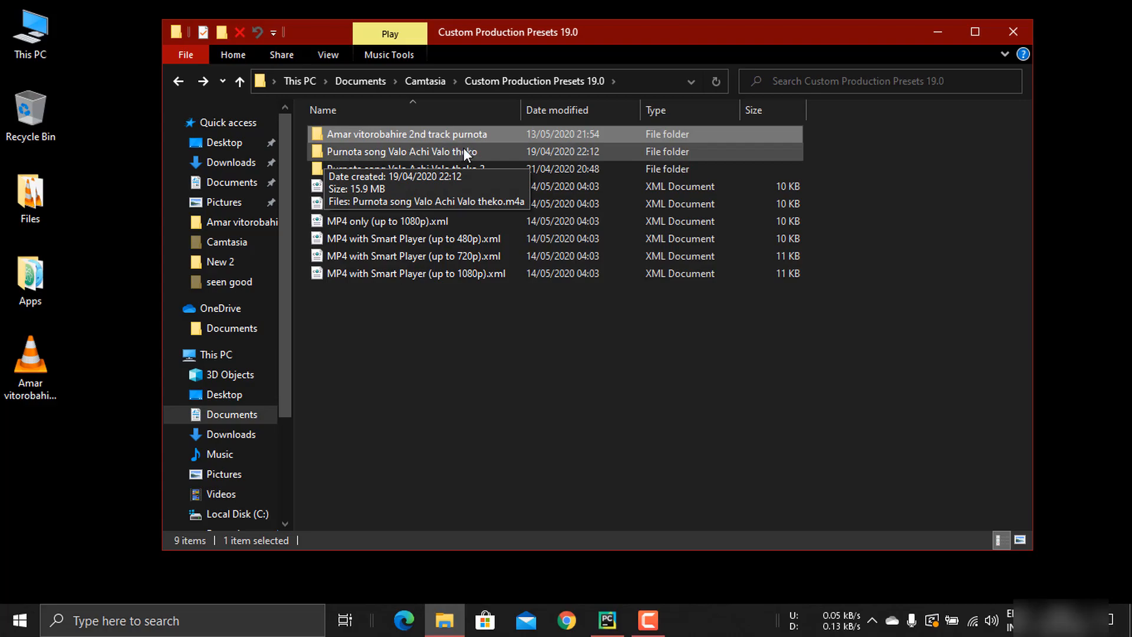
pyautogui.doubleClick(409, 147)
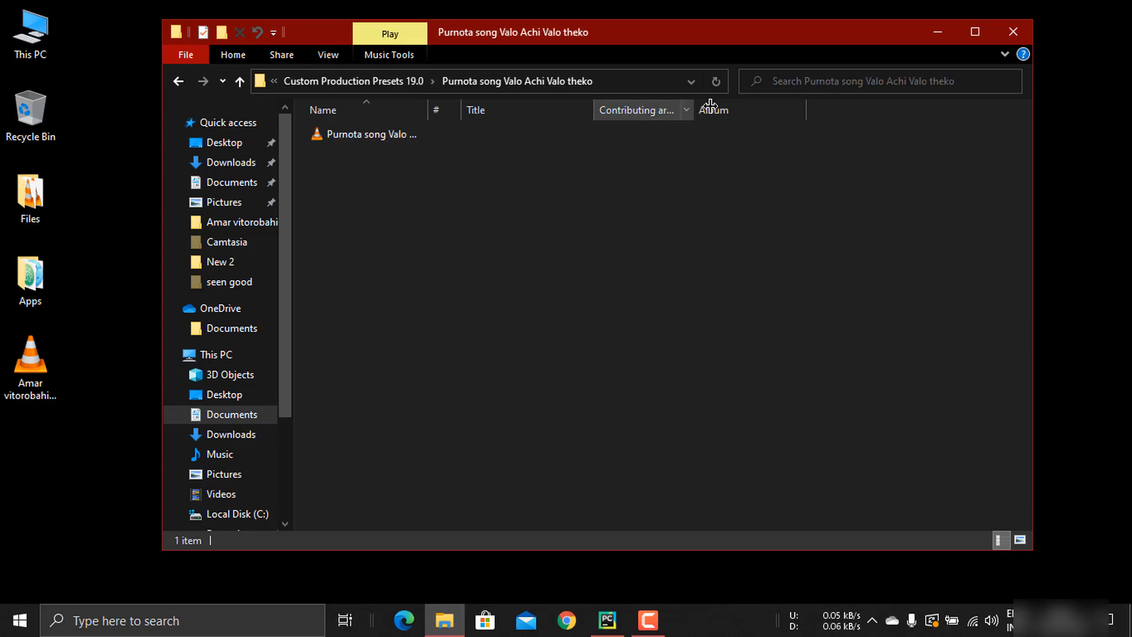
pyautogui.click(1026, 30)
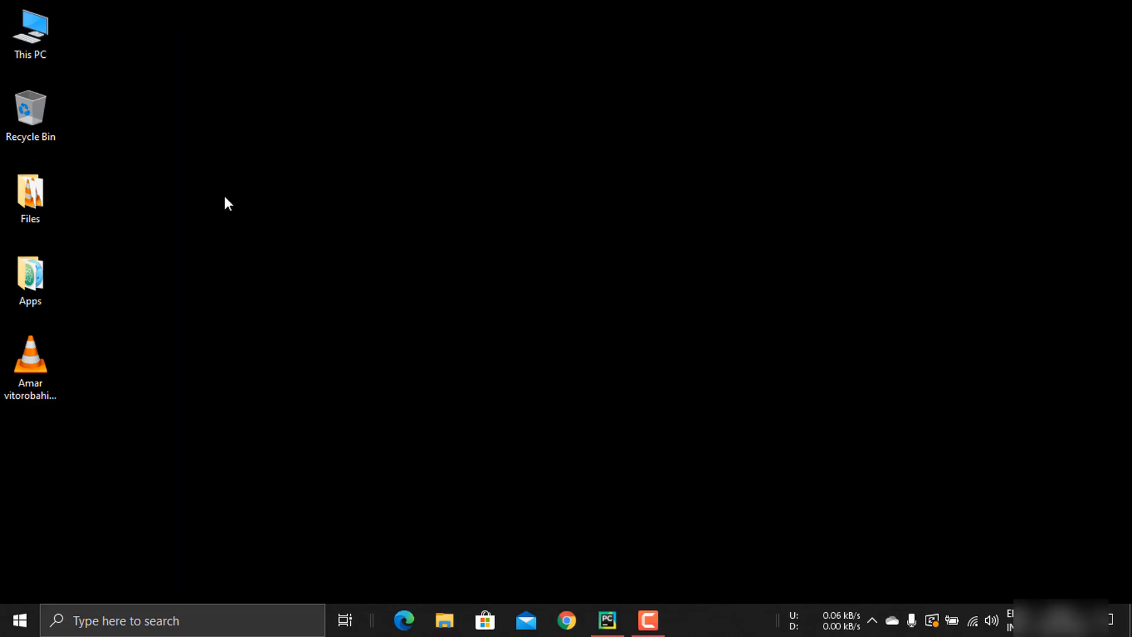